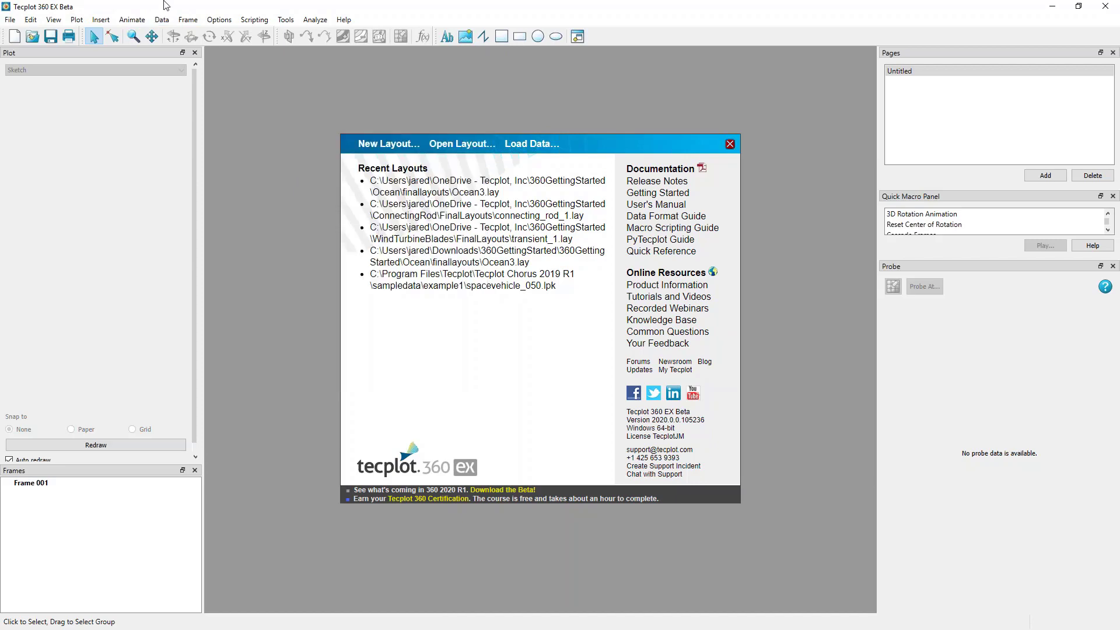
pyautogui.click(308, 19)
pyautogui.click(302, 4)
pyautogui.rightClick(6, 39)
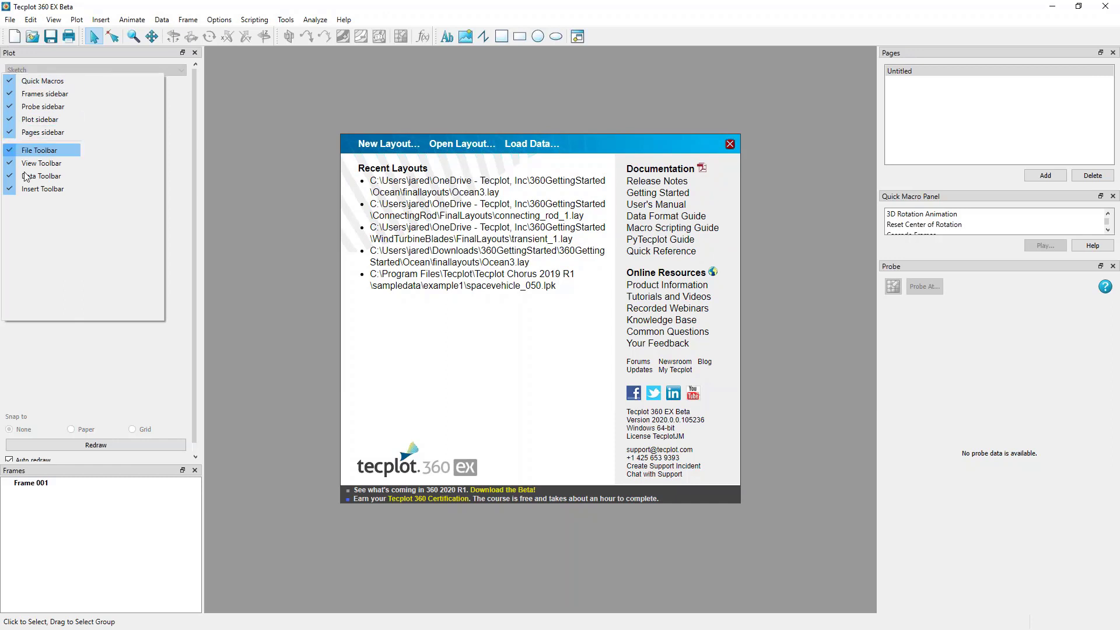
pyautogui.click(132, 5)
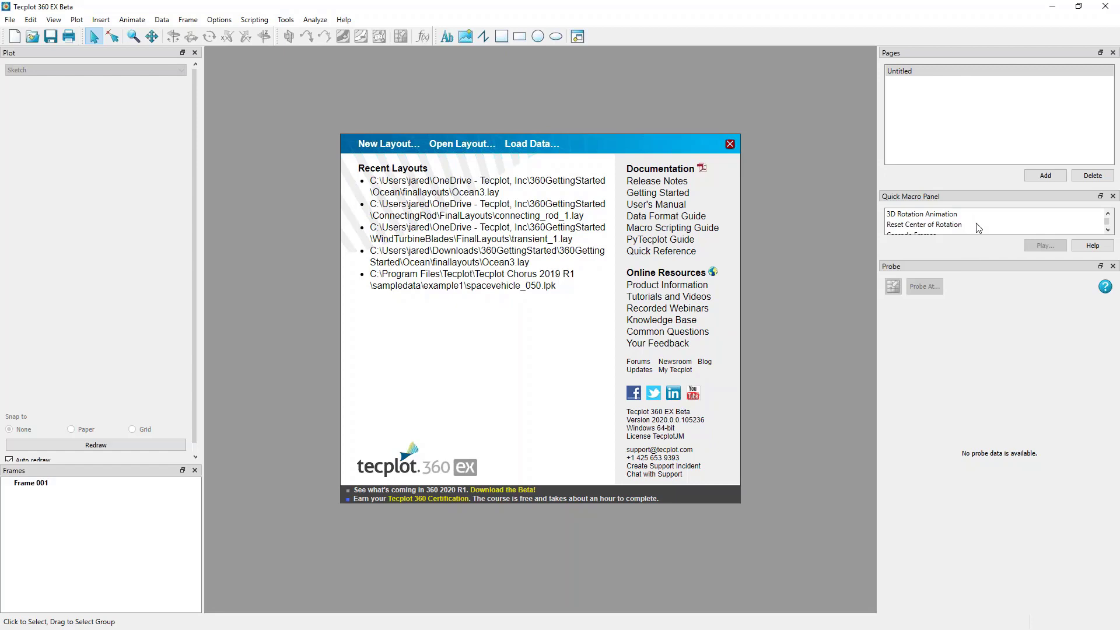
pyautogui.click(243, 21)
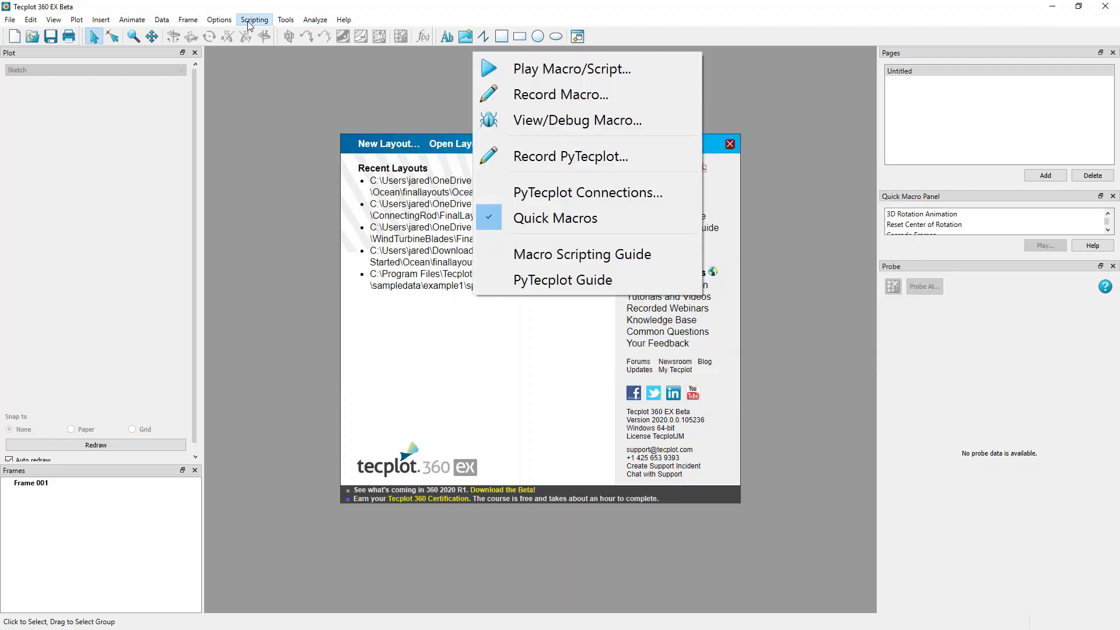
pyautogui.click(732, 65)
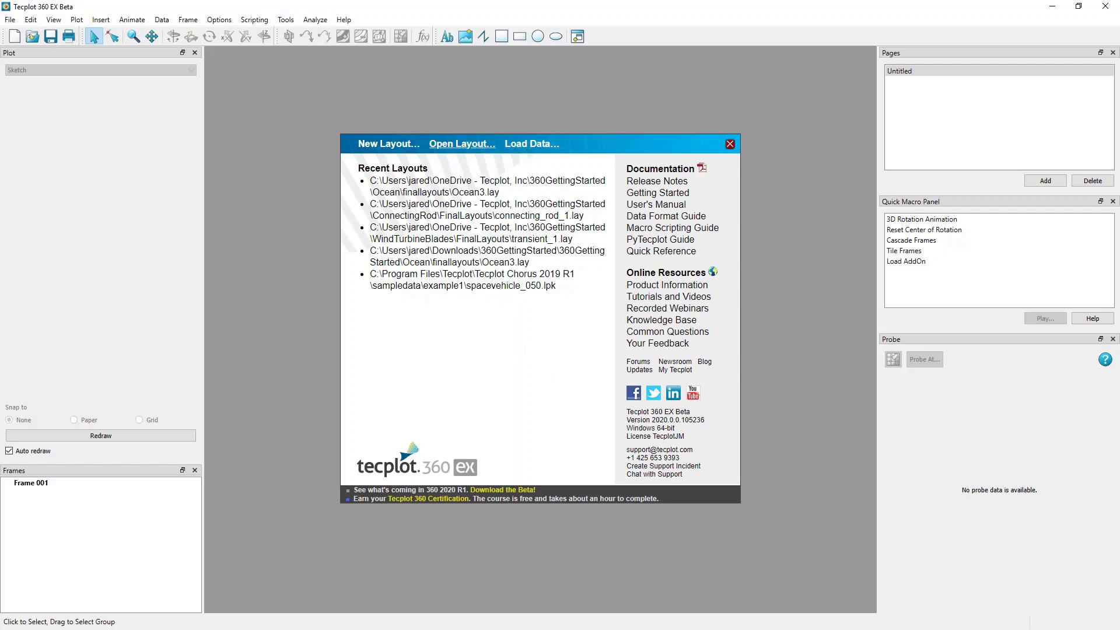
# Load the data file OneraM6_SU2_RANS.plt from the OneraM6wing examples folder
pyautogui.click(13, 22)
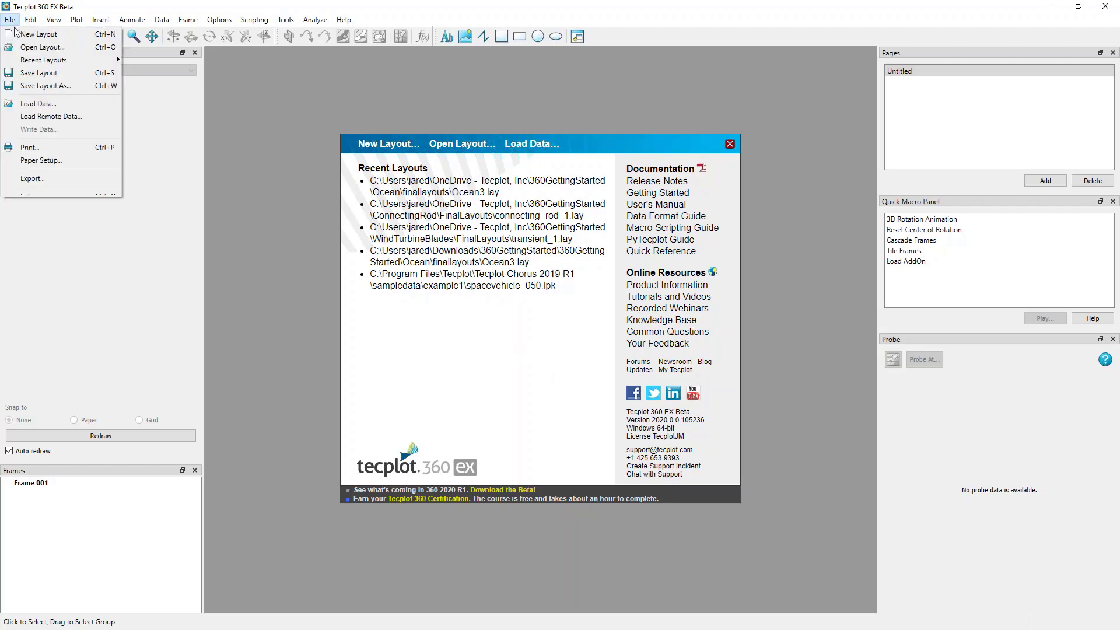
pyautogui.click(29, 106)
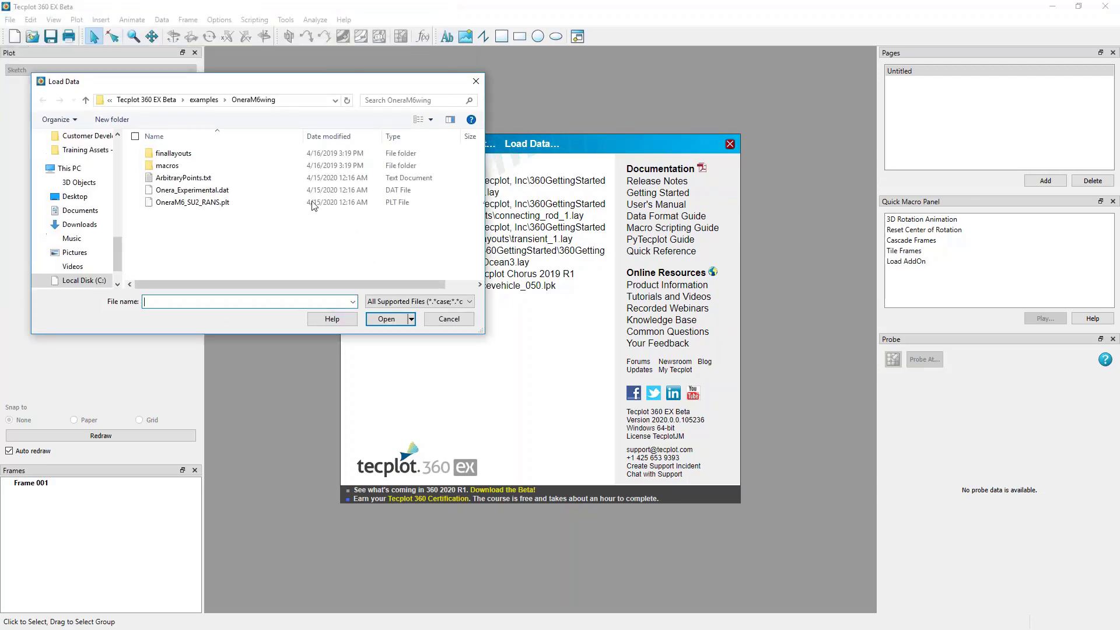
pyautogui.click(274, 204)
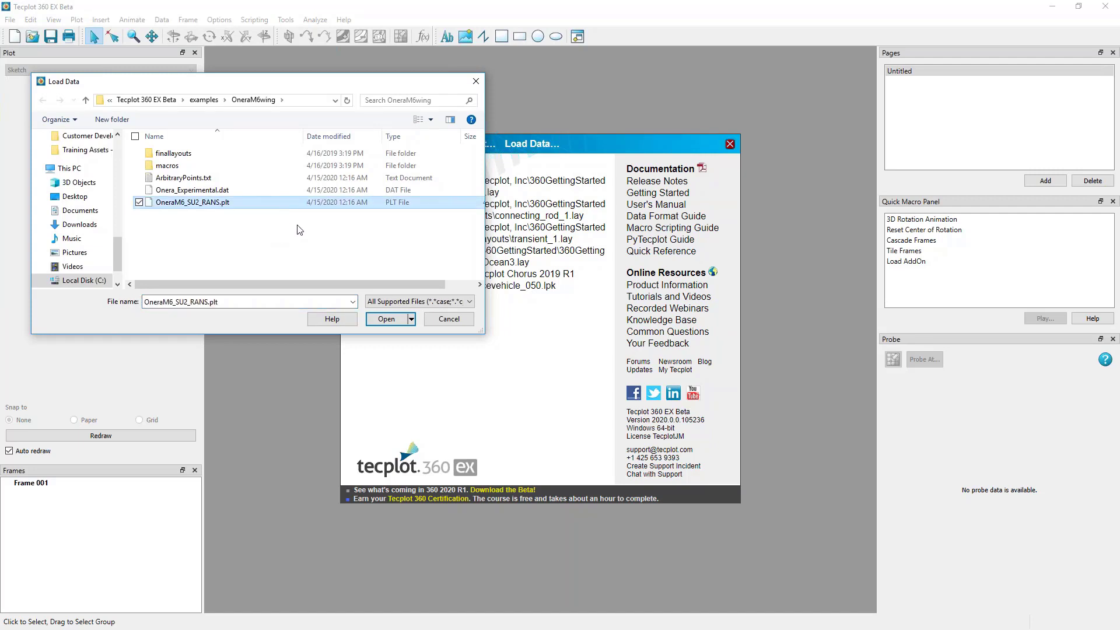
pyautogui.click(470, 302)
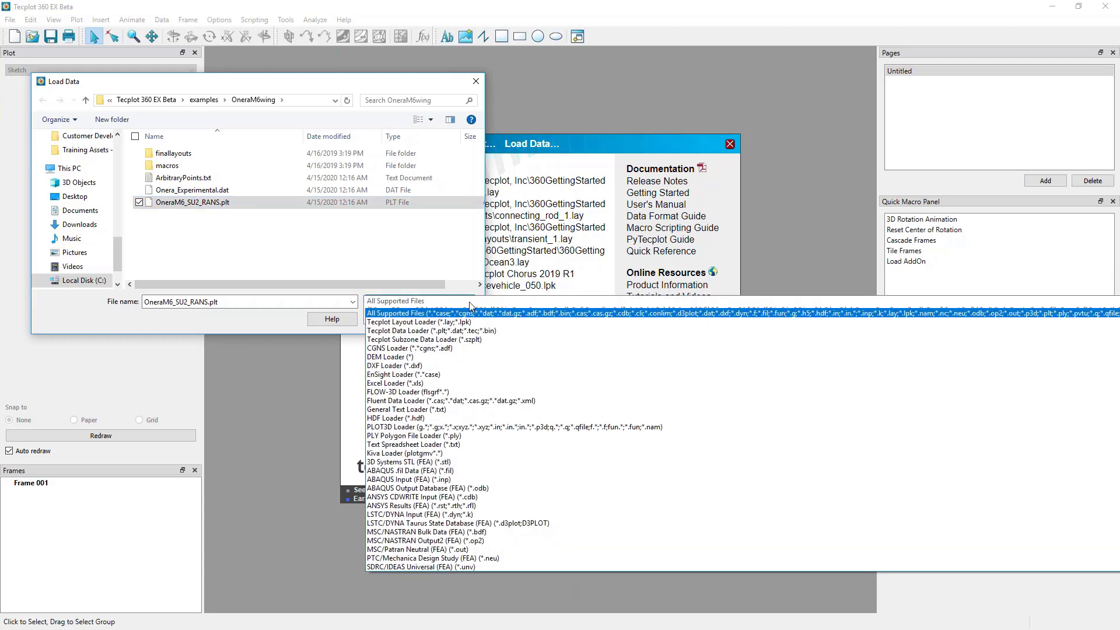
pyautogui.scroll(-3, 464, 514)
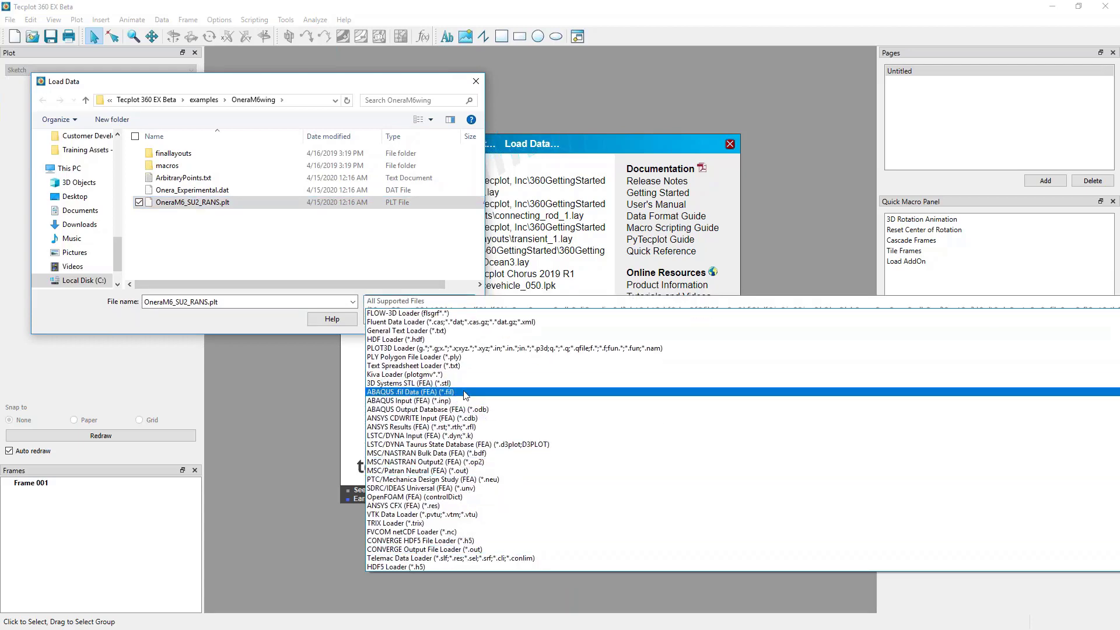
pyautogui.scroll(3, 464, 385)
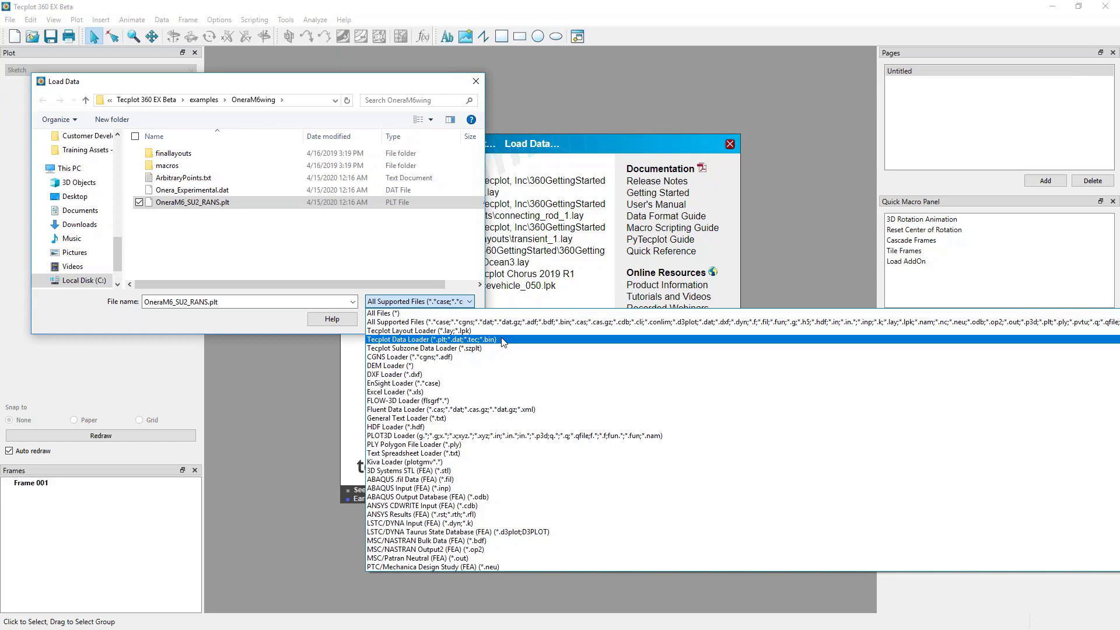
pyautogui.click(441, 307)
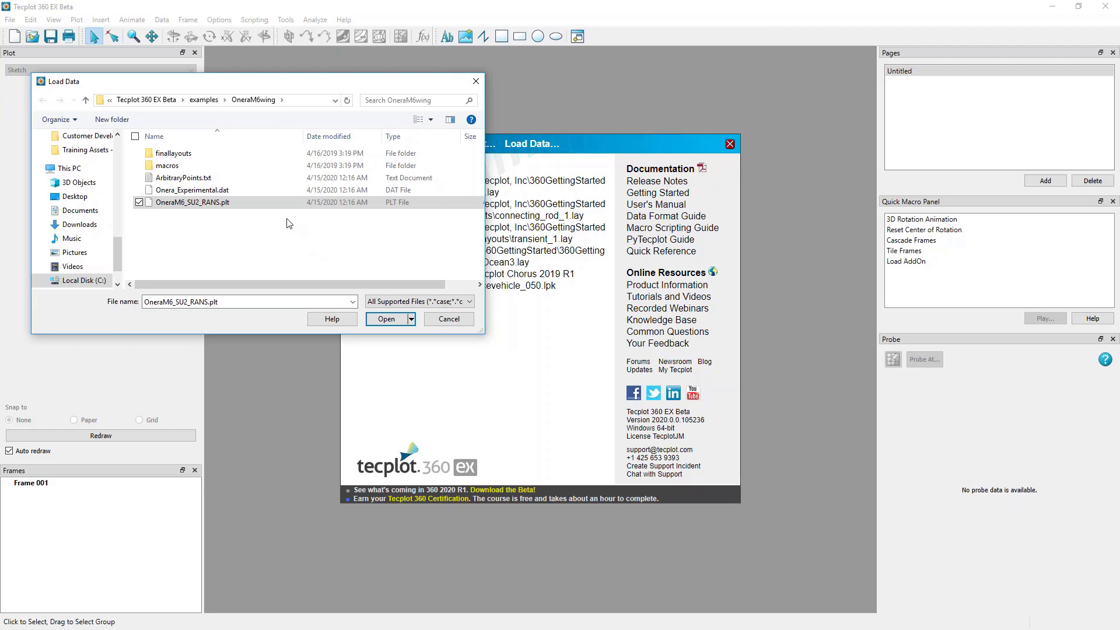
pyautogui.click(275, 204)
pyautogui.click(386, 319)
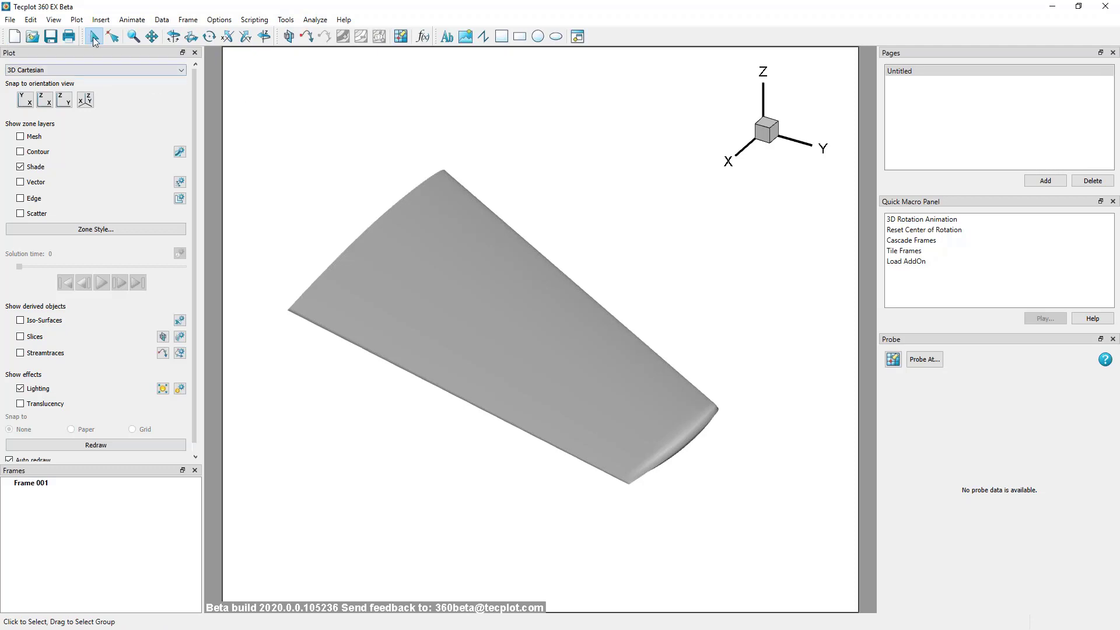
# Select the wing zone, and select the XYZ orientation axis with the adjustor tool
pyautogui.click(414, 237)
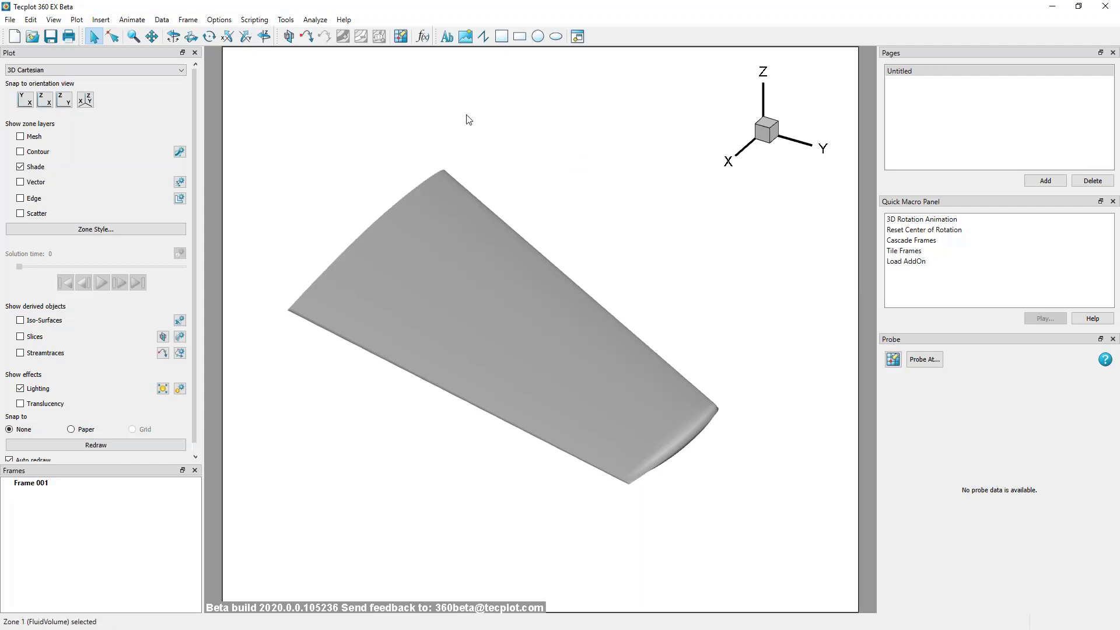
pyautogui.click(113, 37)
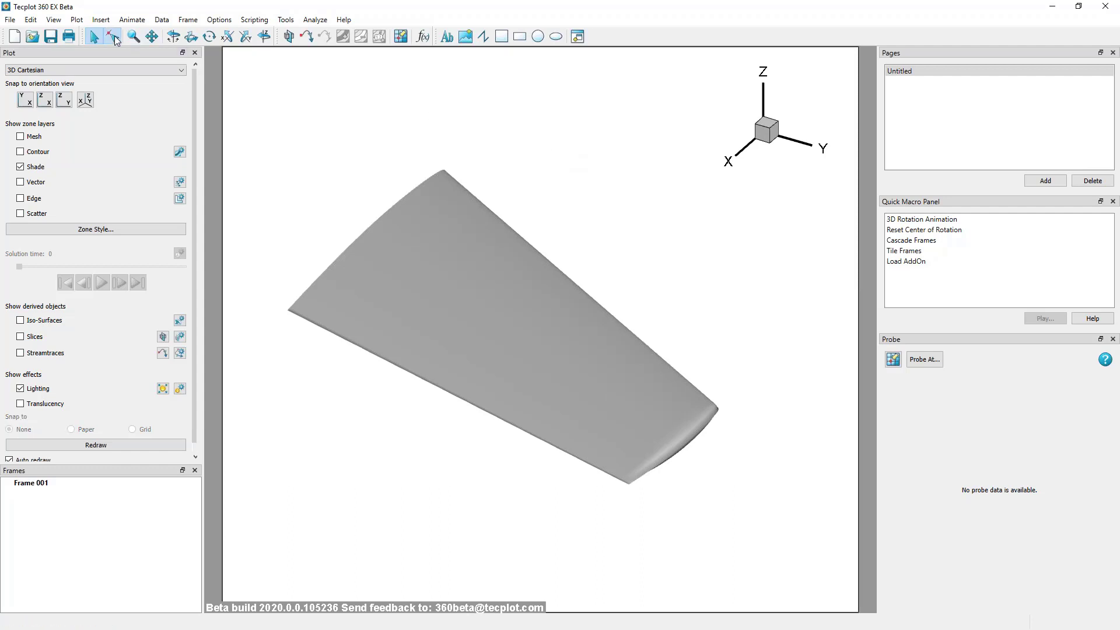
pyautogui.click(766, 142)
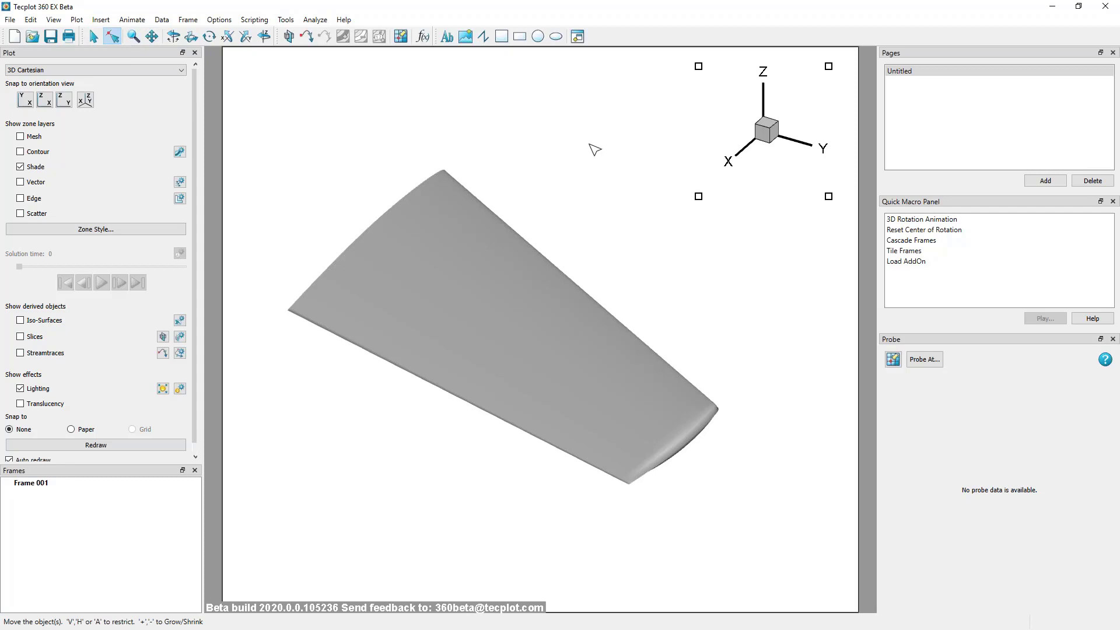
# Zoom in on the wing tip in two box zooms and return to a view of the whole wing
pyautogui.click(134, 36)
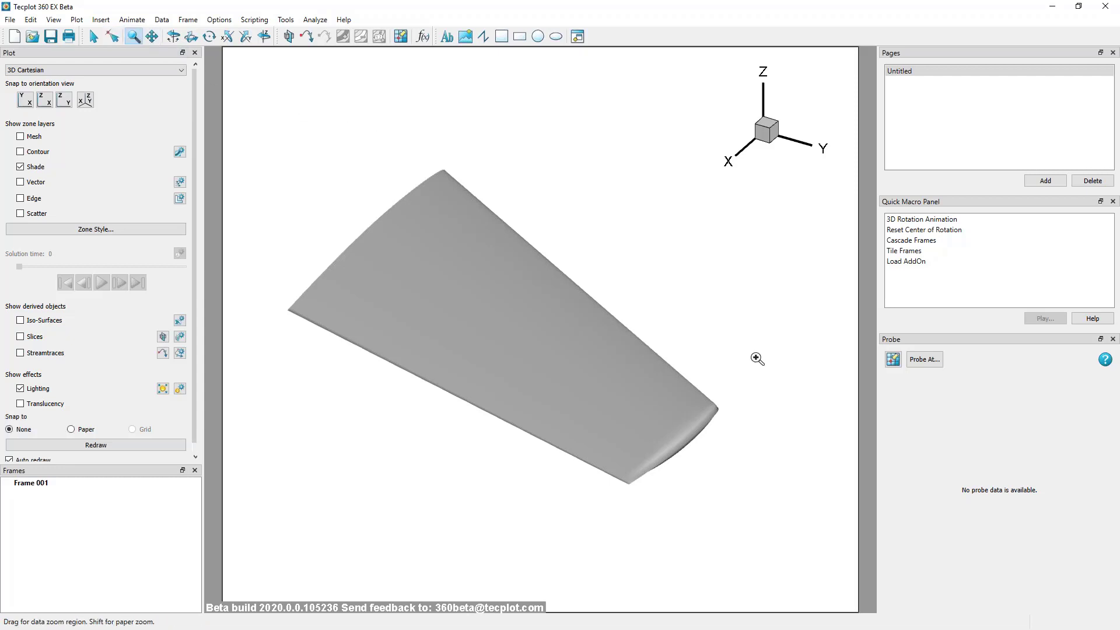
pyautogui.moveTo(758, 344); pyautogui.dragTo(450, 519)
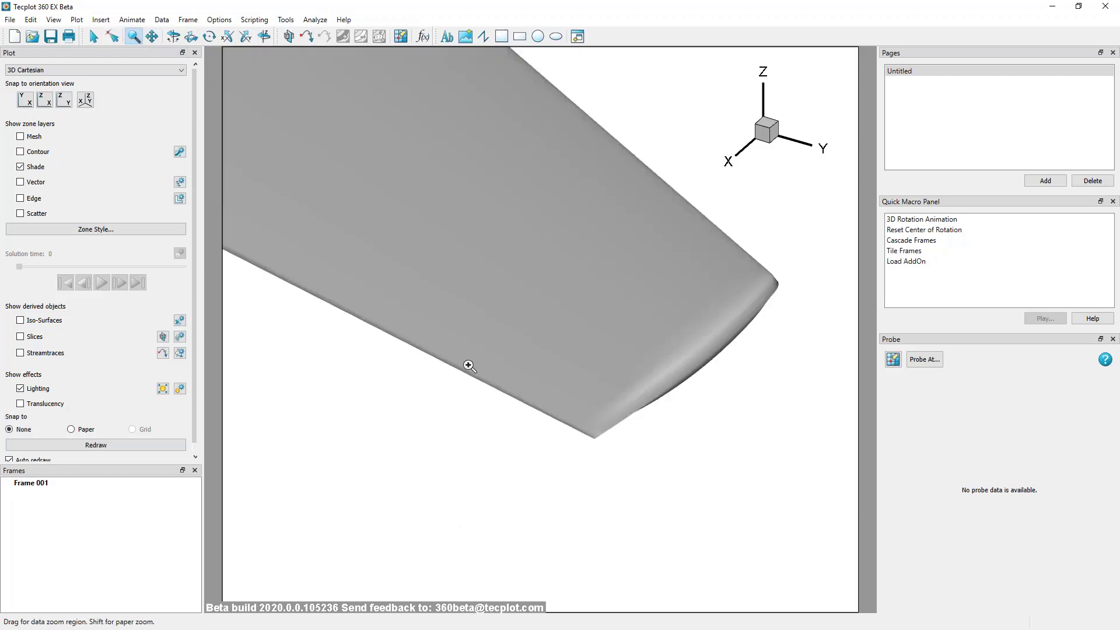
pyautogui.moveTo(435, 315); pyautogui.dragTo(692, 481)
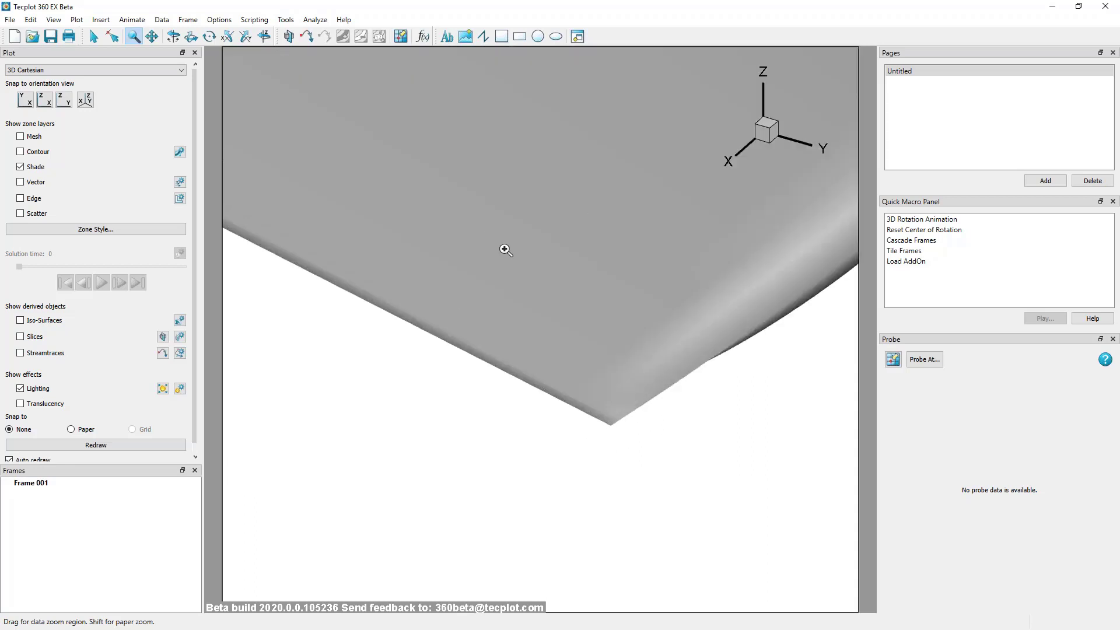
pyautogui.scroll(-5, 482, 218)
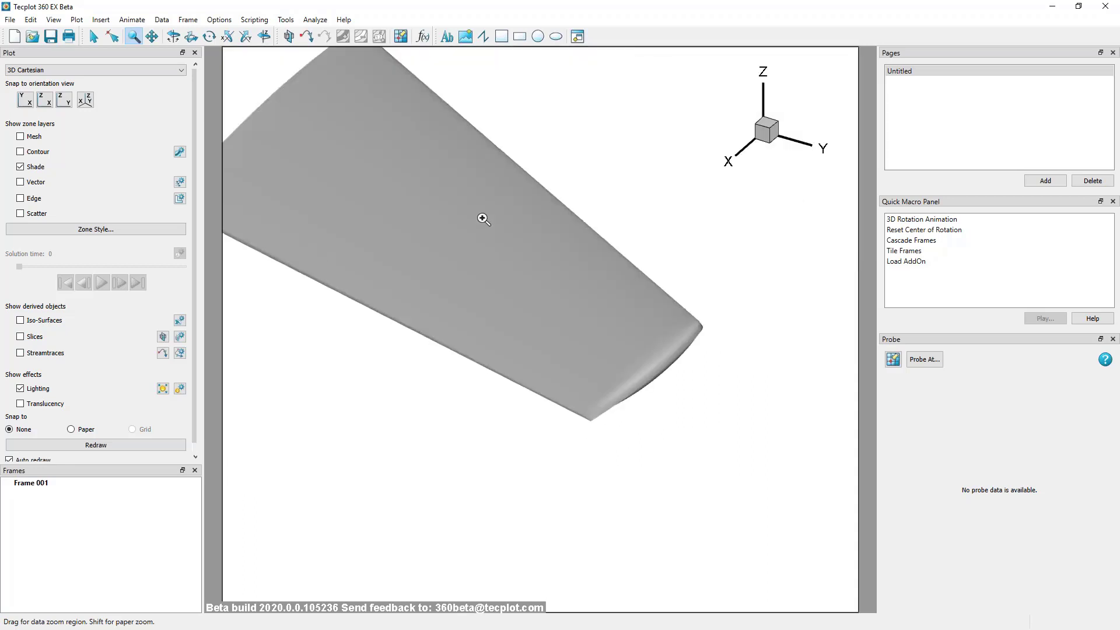
pyautogui.moveTo(331, 175); pyautogui.dragTo(751, 480)
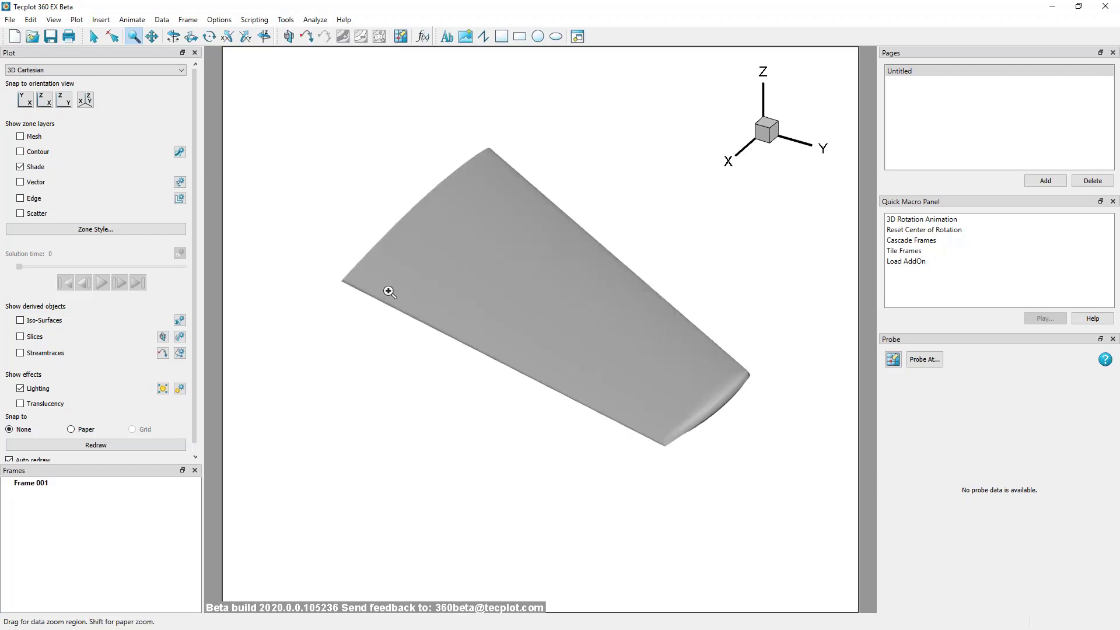
# Translate the wing slightly in the frame and rotate it, first freely and finally about the Z axis
pyautogui.click(152, 36)
pyautogui.moveTo(625, 305); pyautogui.dragTo(587, 298)
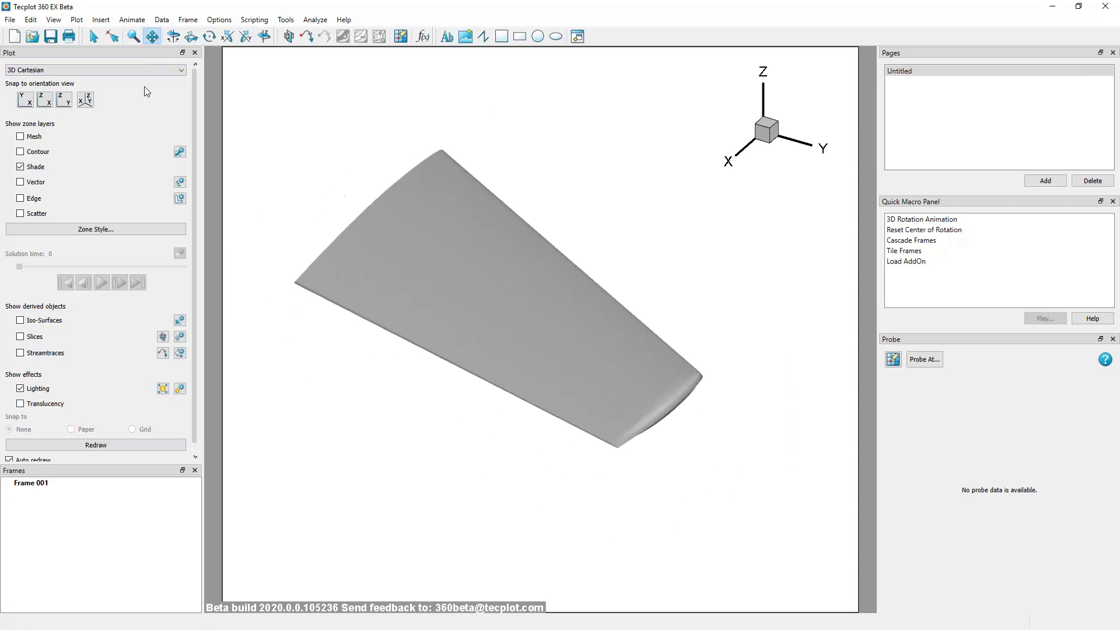
pyautogui.click(175, 39)
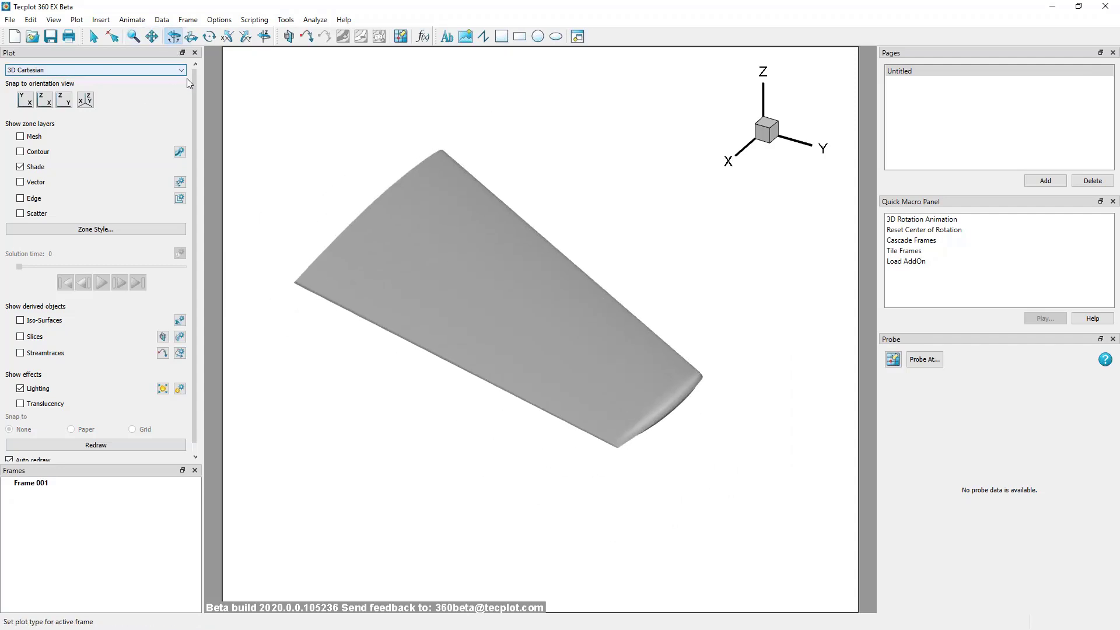
pyautogui.moveTo(647, 353); pyautogui.dragTo(623, 352)
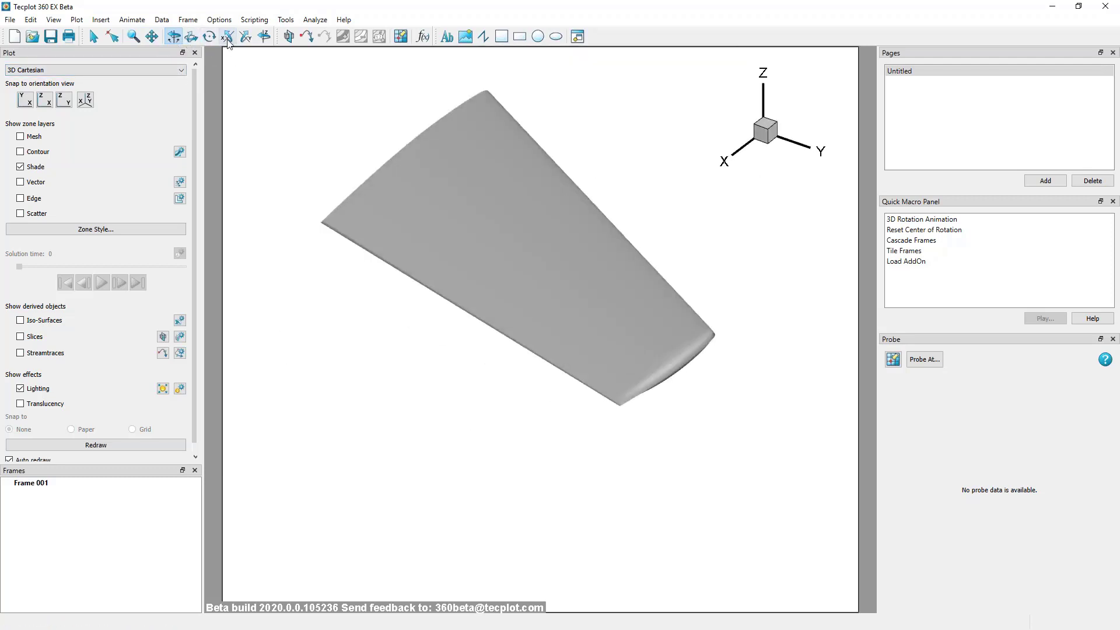
pyautogui.click(265, 36)
pyautogui.moveTo(509, 167); pyautogui.dragTo(447, 272)
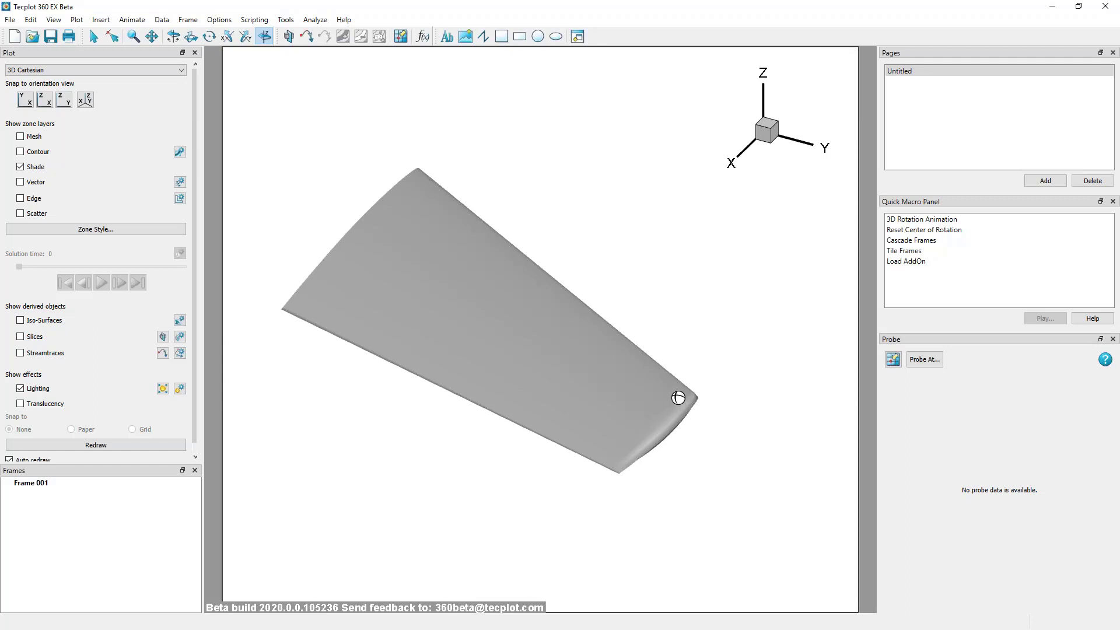
pyautogui.moveTo(705, 420); pyautogui.dragTo(717, 465)
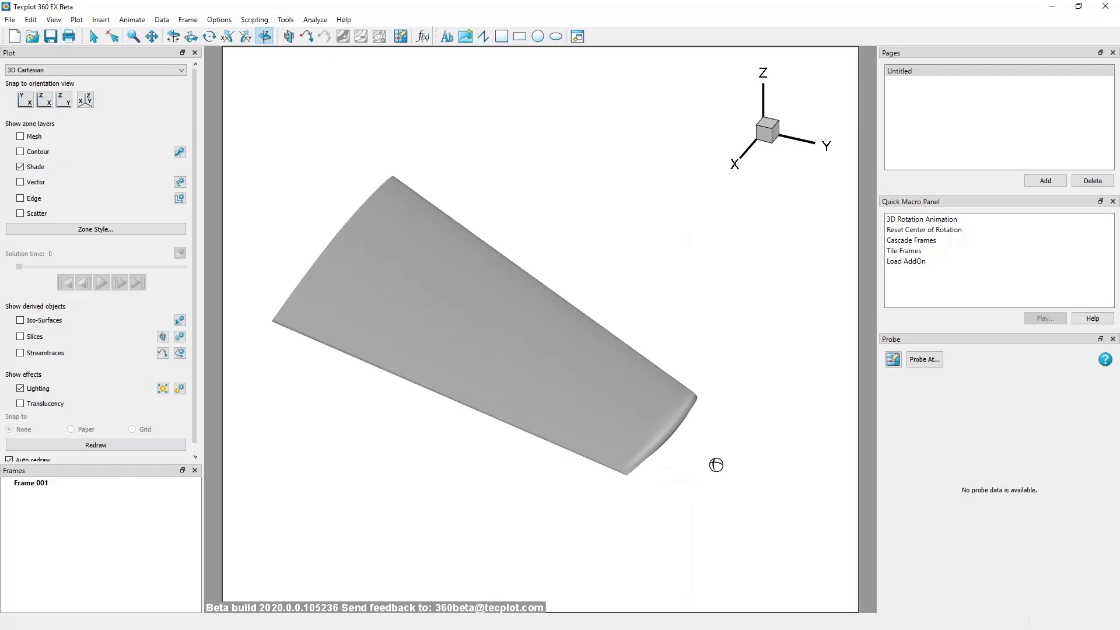
# With the selection tool active, pan, rotate and slightly zoom out the view, leaving the whole wing near the frame's centre
pyautogui.click(94, 36)
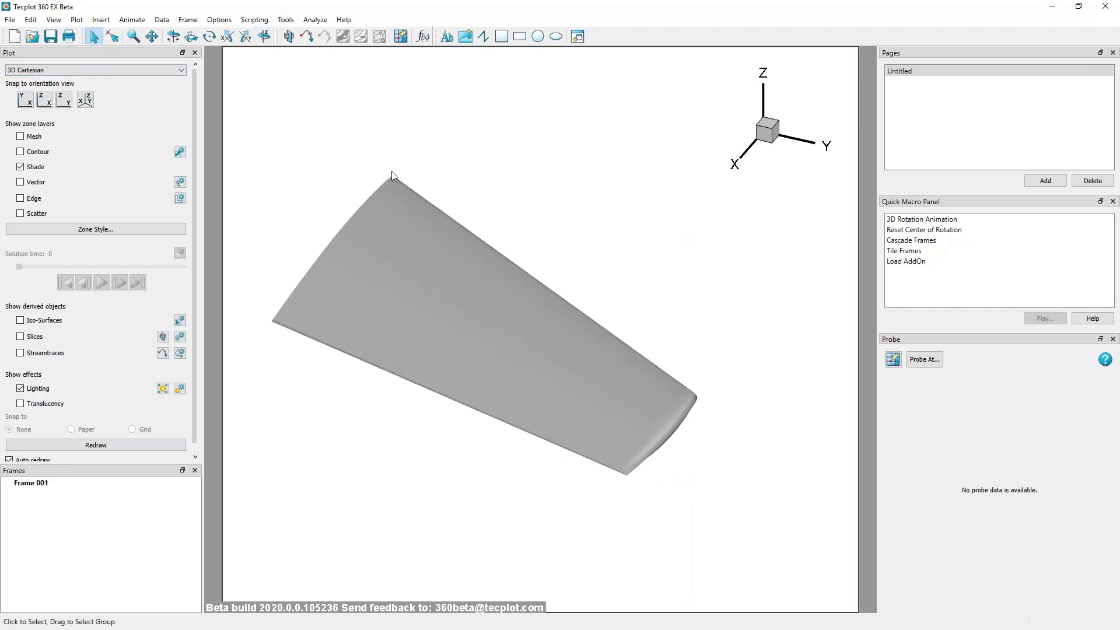
pyautogui.moveTo(497, 189); pyautogui.dragTo(471, 147, button='right')
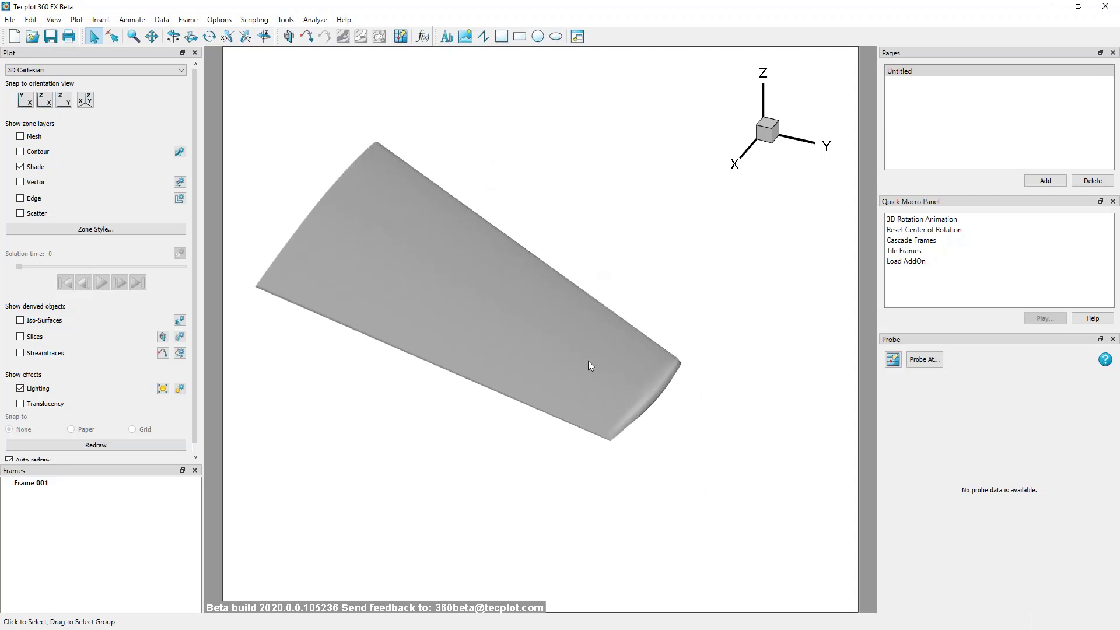
pyautogui.keyDown('ctrl'); pyautogui.moveTo(588, 360); pyautogui.dragTo(574, 341, button='right'); pyautogui.keyUp('ctrl')
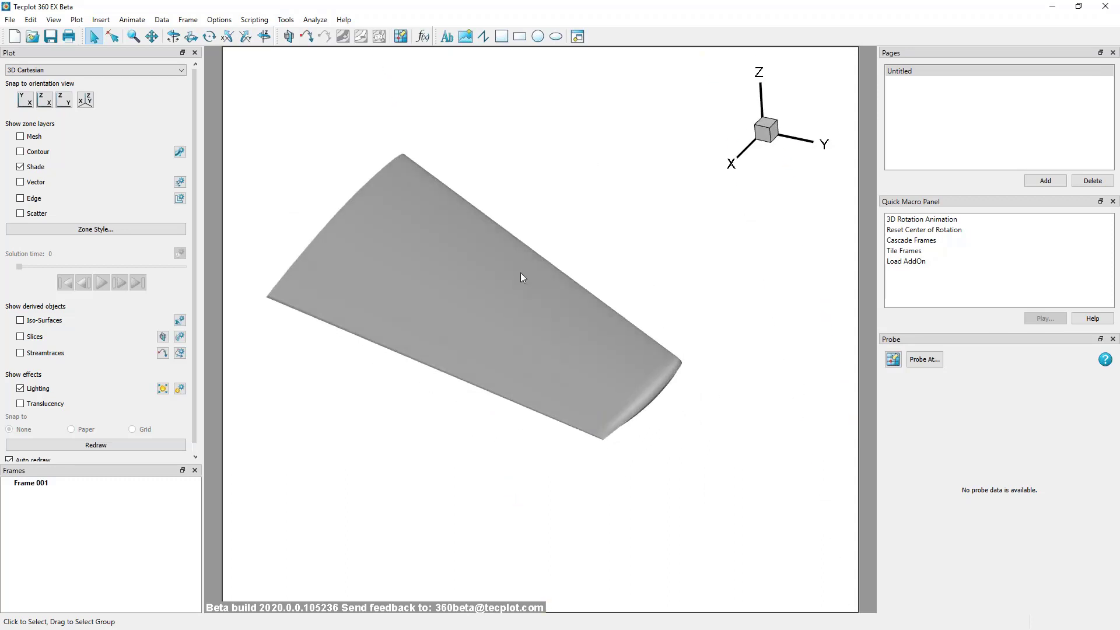
pyautogui.moveTo(520, 273); pyautogui.dragTo(495, 262, button='middle')
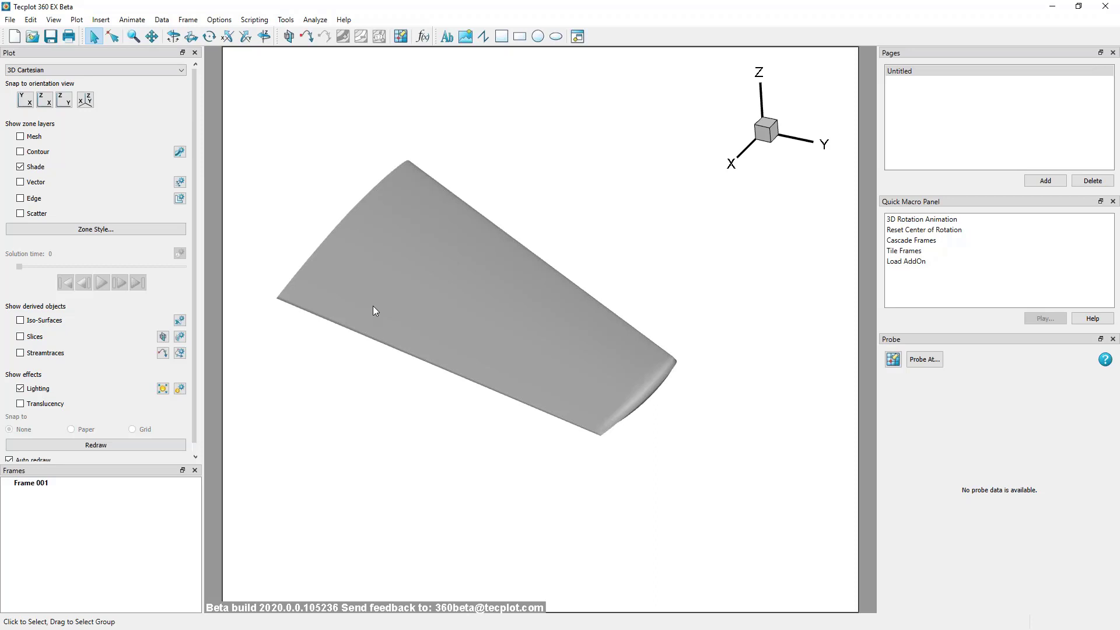
pyautogui.moveTo(349, 229); pyautogui.dragTo(383, 244)
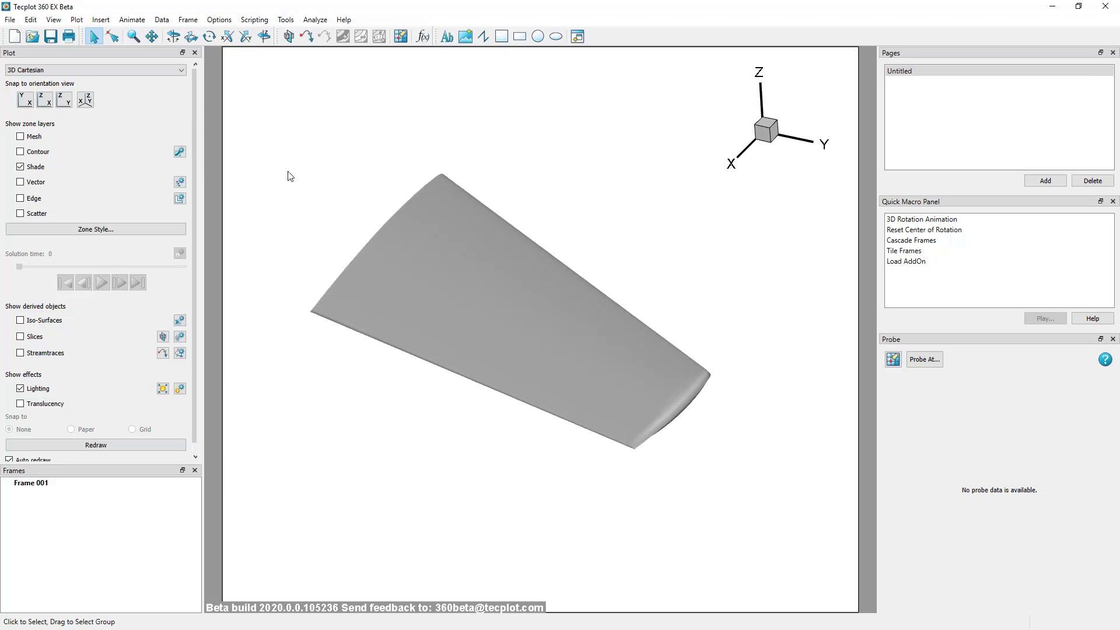
# Open the data set information and compare the zone details of FluidVolume and WingSurface
pyautogui.click(162, 20)
pyautogui.click(192, 122)
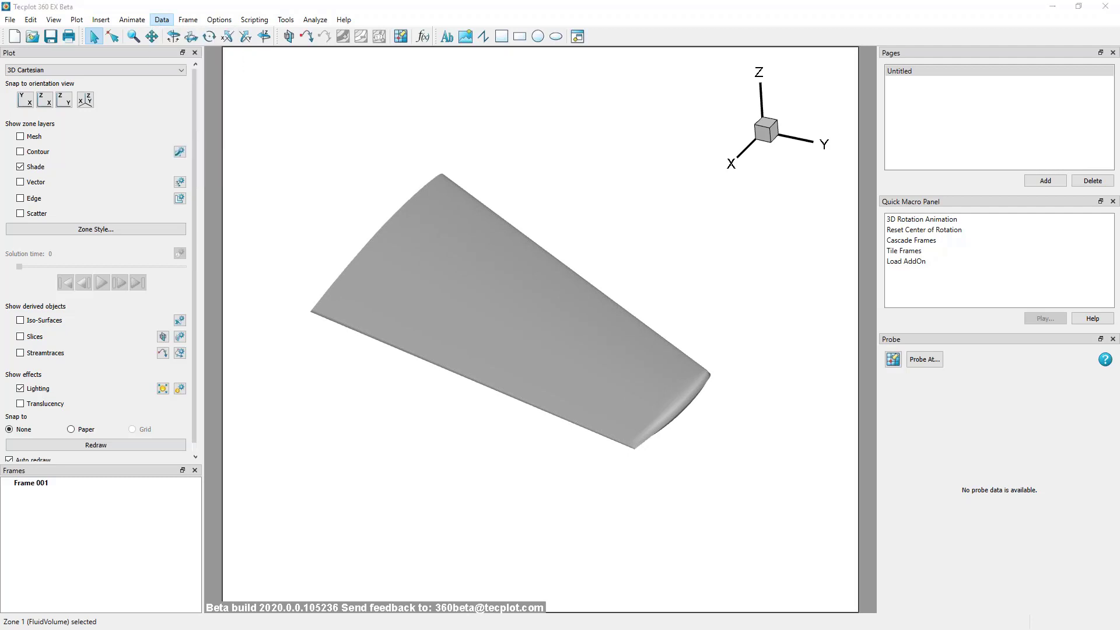
pyautogui.moveTo(571, 160); pyautogui.dragTo(344, 77)
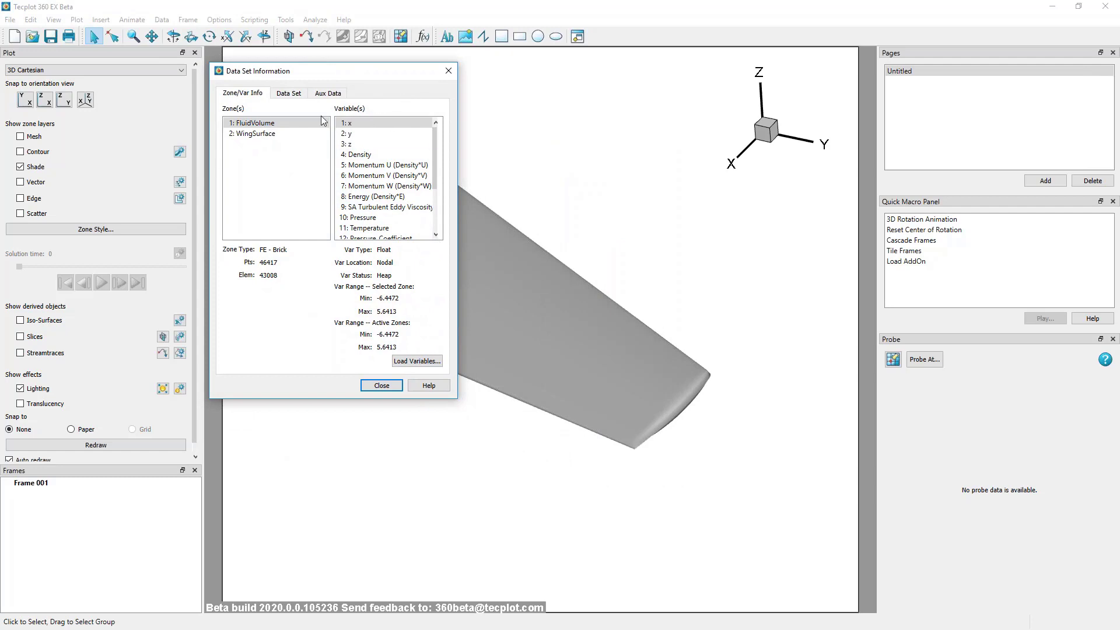
pyautogui.click(301, 124)
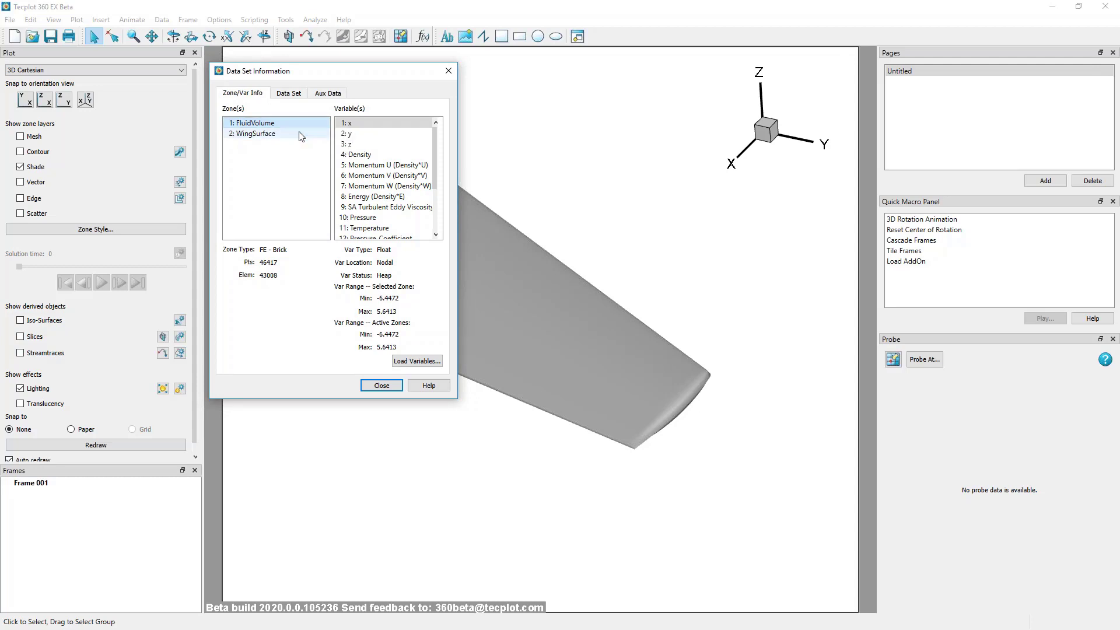
pyautogui.click(301, 136)
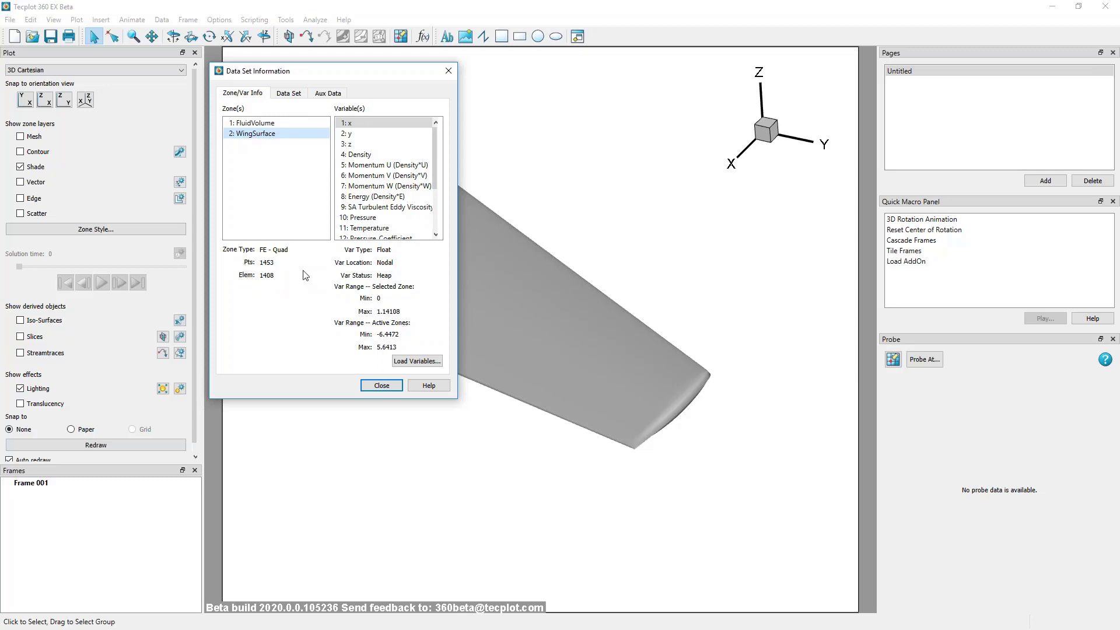
pyautogui.click(276, 124)
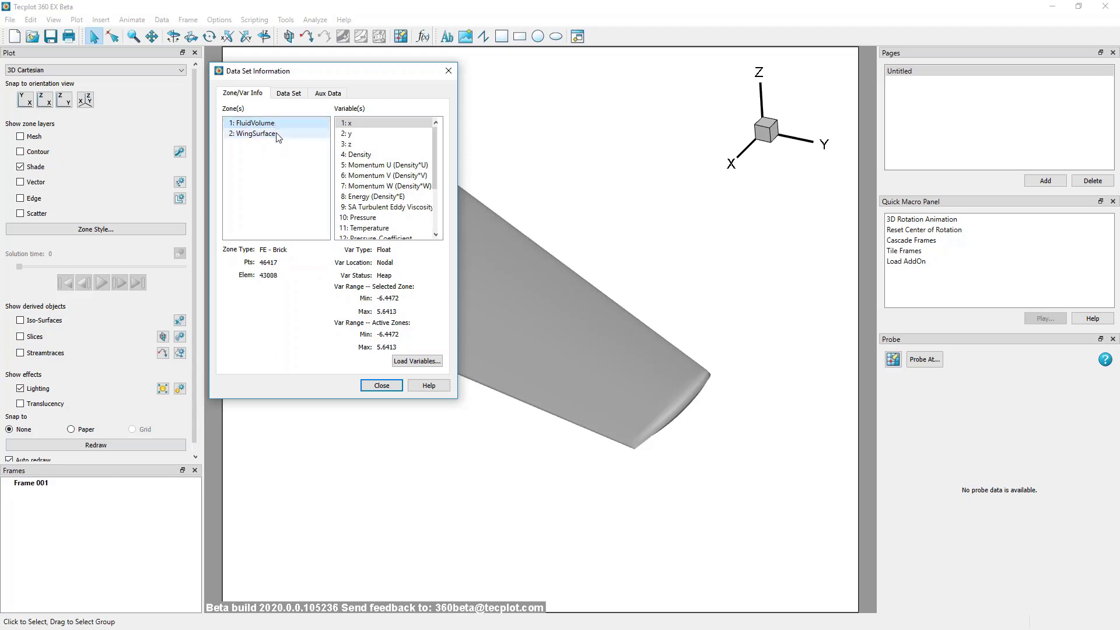
# Examine the WingSurface zone's details and the value ranges of its variables, going through the complete variable list
pyautogui.click(275, 133)
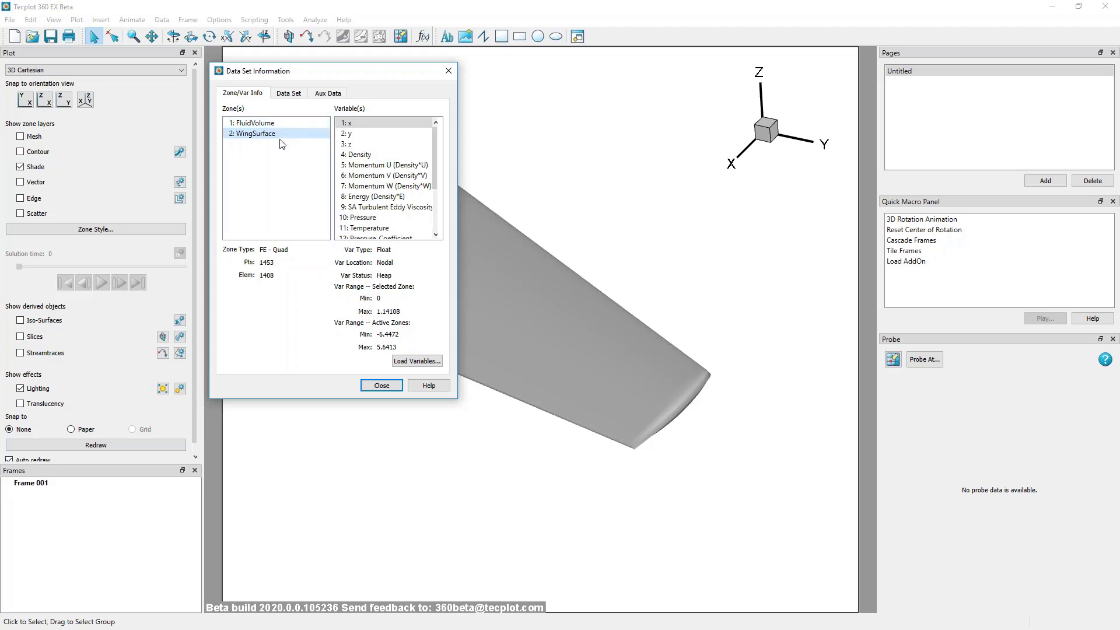
pyautogui.click(417, 134)
pyautogui.click(422, 144)
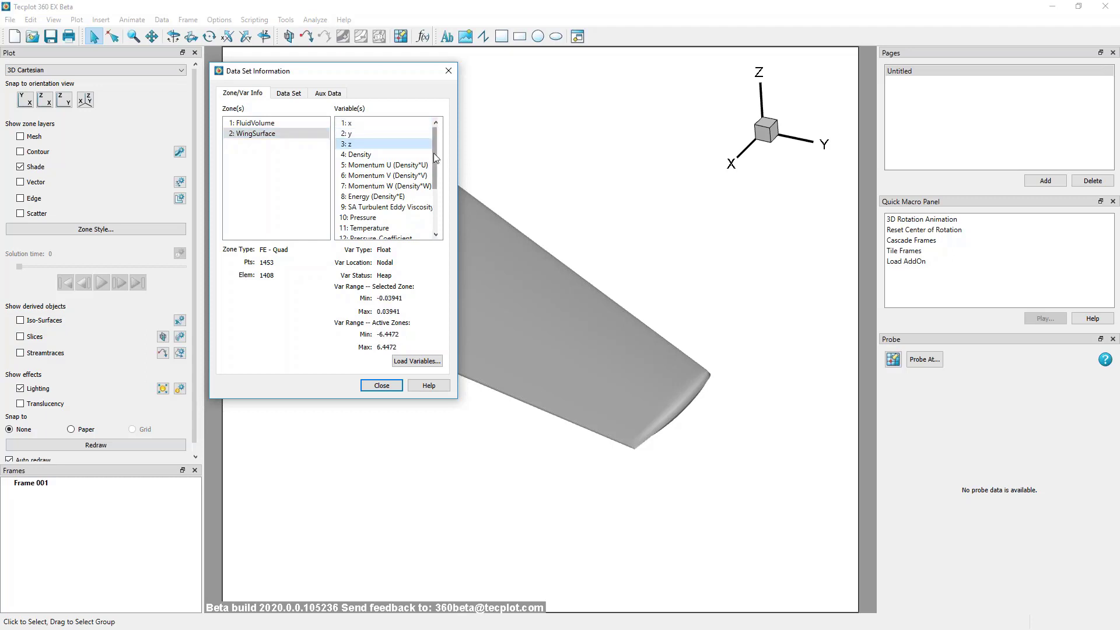
pyautogui.click(431, 154)
pyautogui.moveTo(434, 156); pyautogui.dragTo(439, 227)
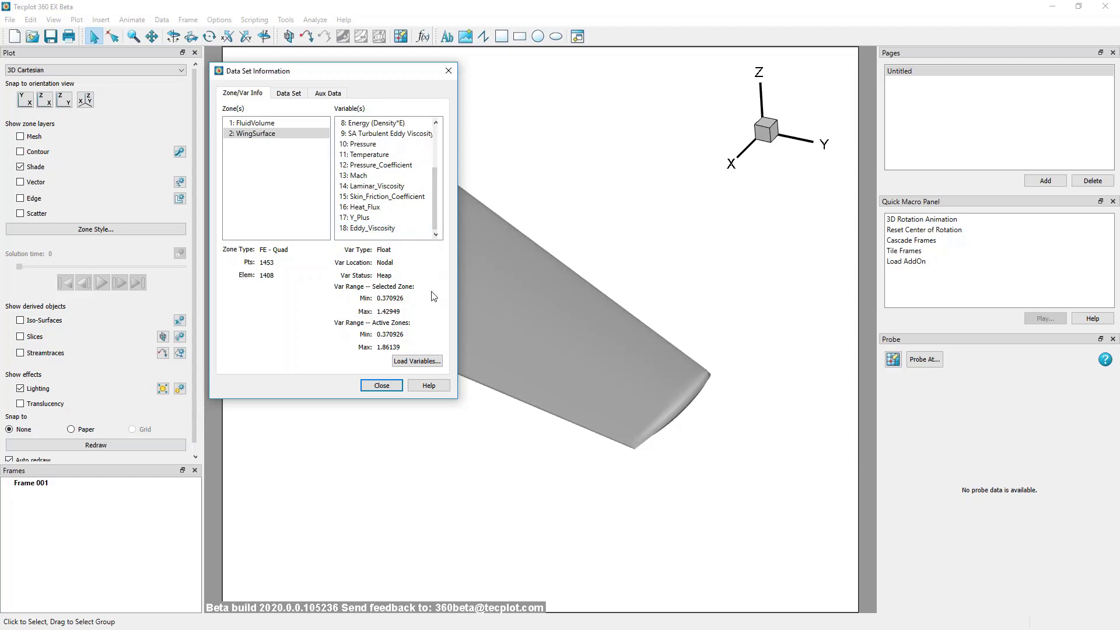
# Check the data set's title, source file path and overall size, and close the data set information
pyautogui.click(282, 94)
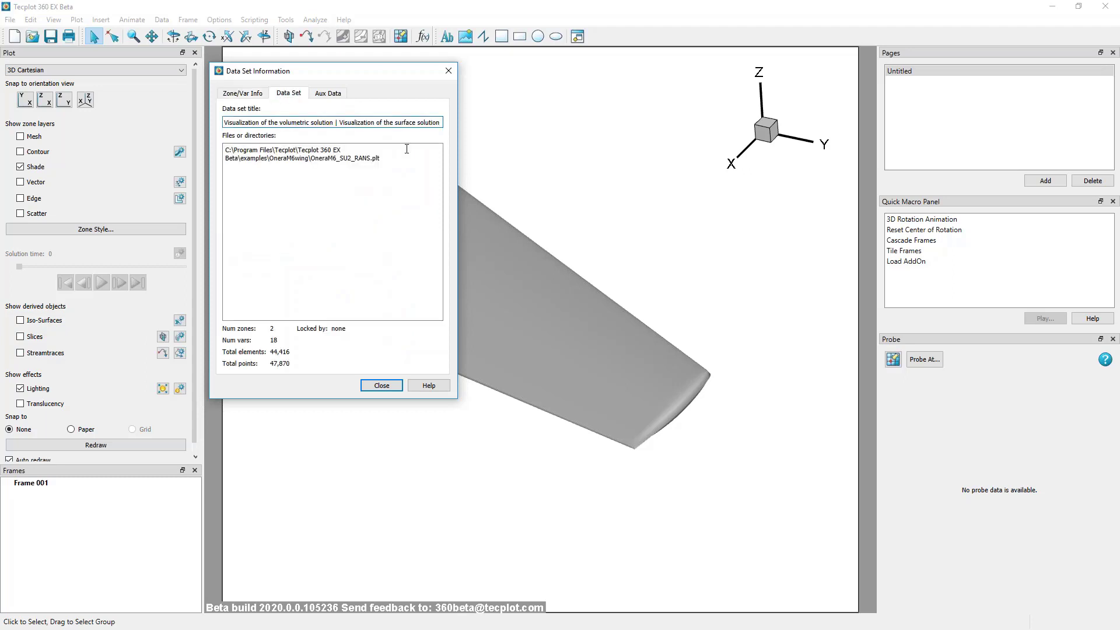
pyautogui.moveTo(407, 158); pyautogui.dragTo(210, 148)
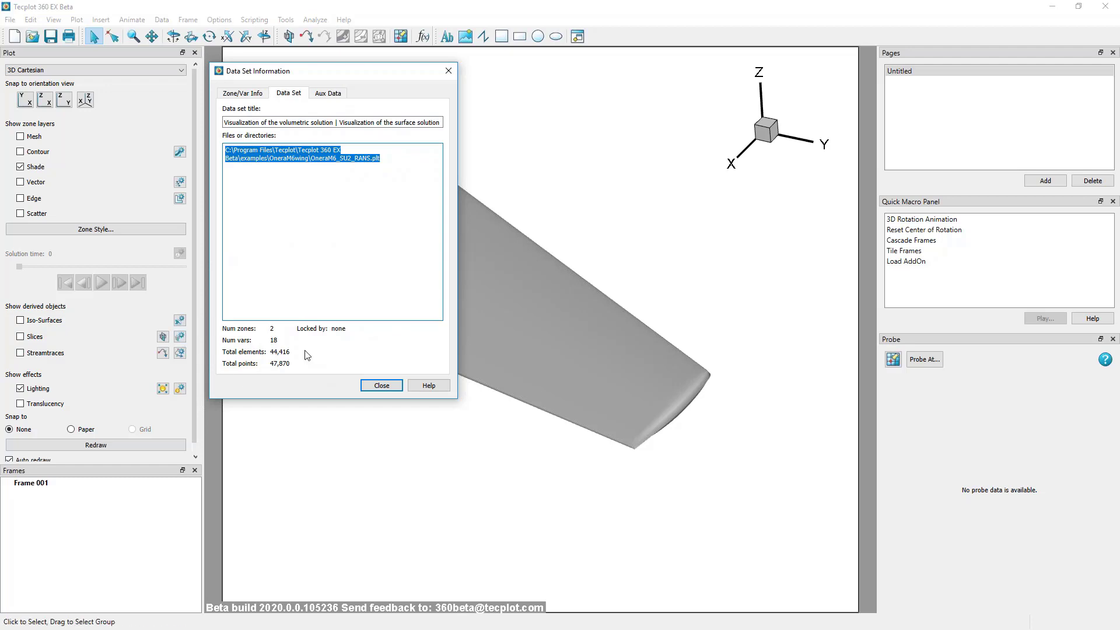
pyautogui.click(258, 95)
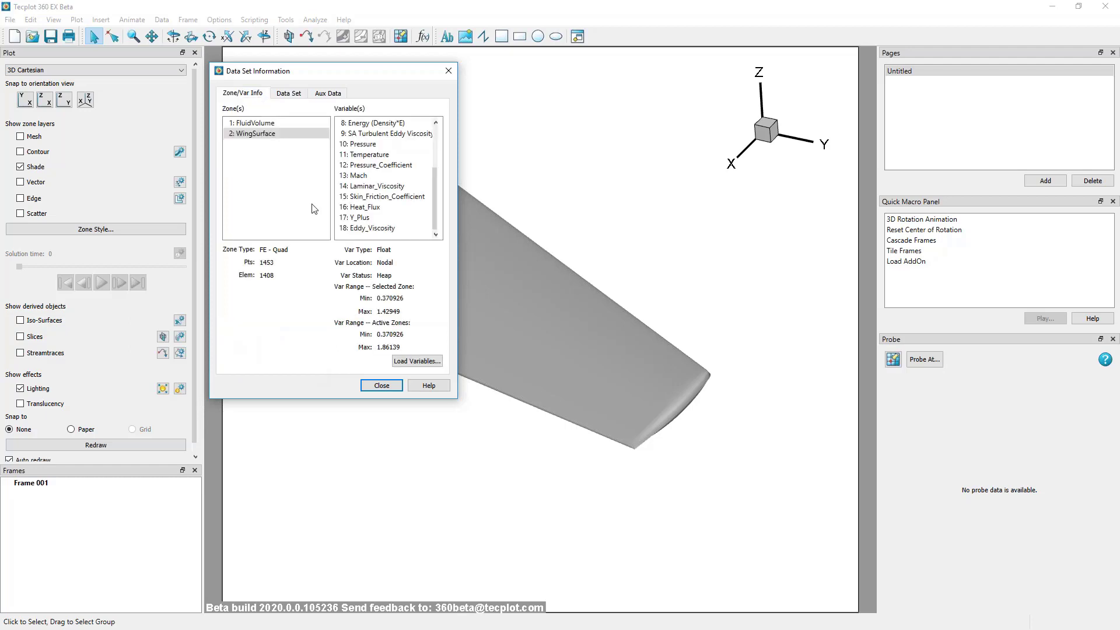
pyautogui.click(381, 386)
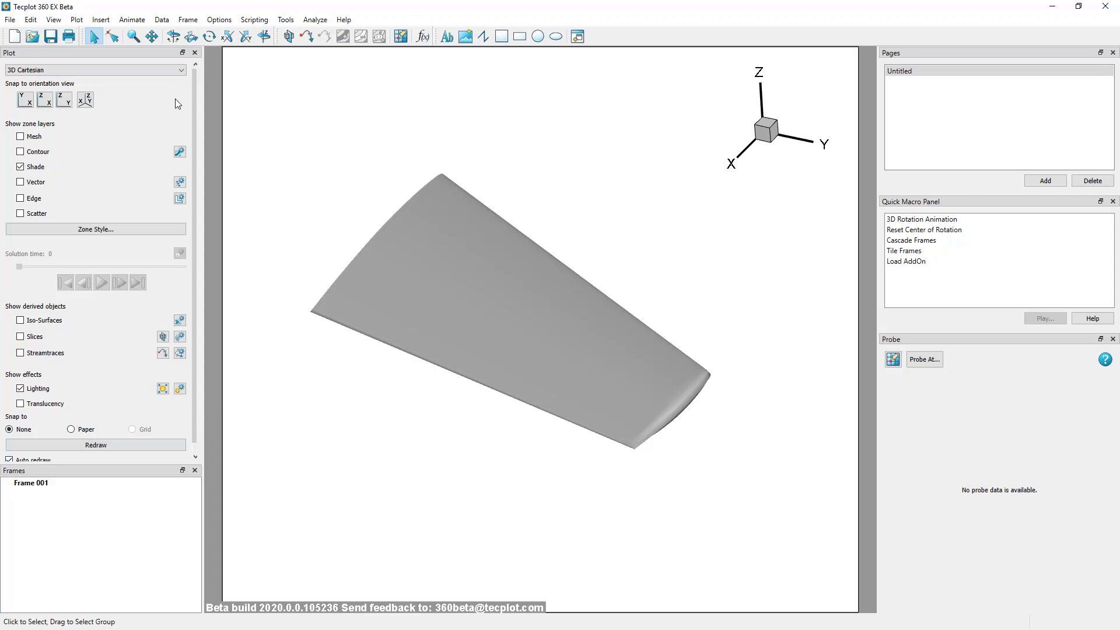
# Look through the available plot types, keep 3D Cartesian, and view the wing in the XY, XZ, YZ and default 3D orientations
pyautogui.click(181, 71)
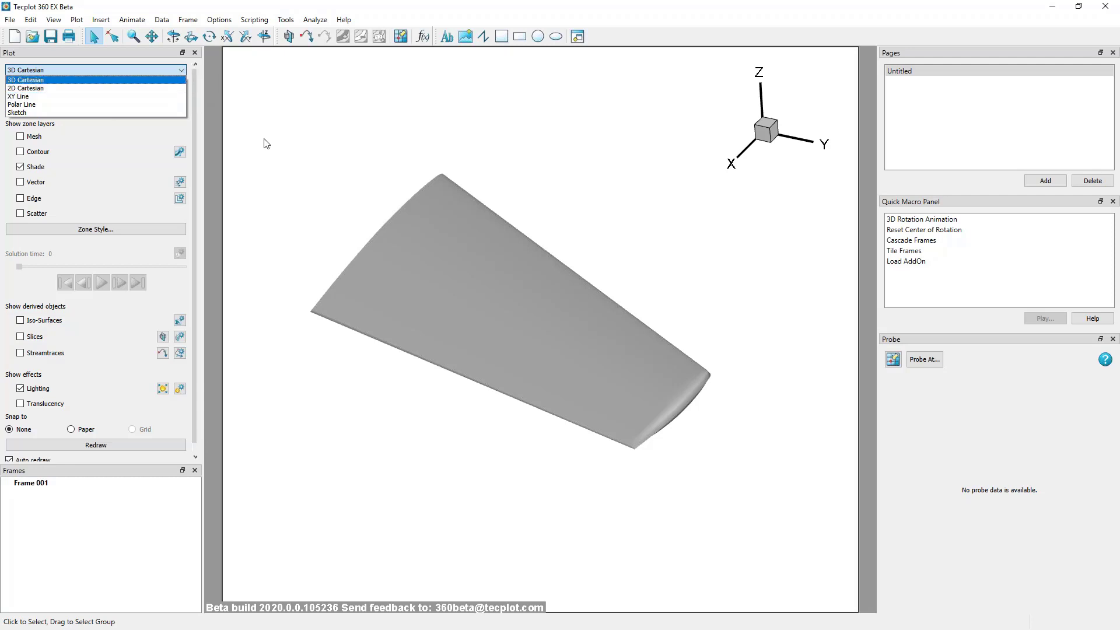
pyautogui.click(110, 121)
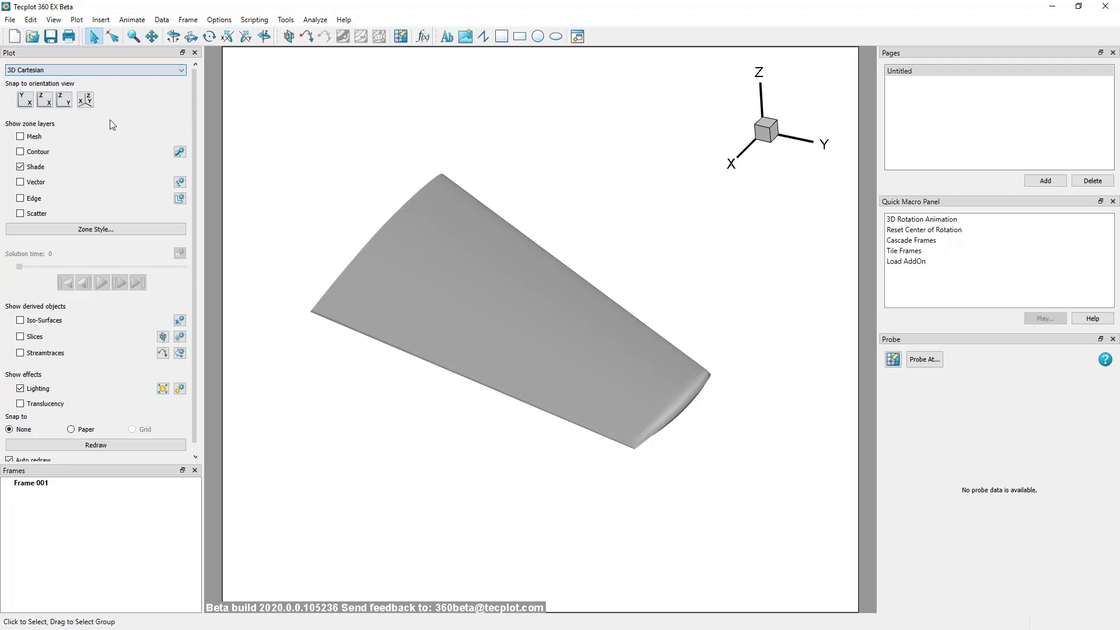
pyautogui.click(25, 99)
pyautogui.click(44, 99)
pyautogui.click(65, 99)
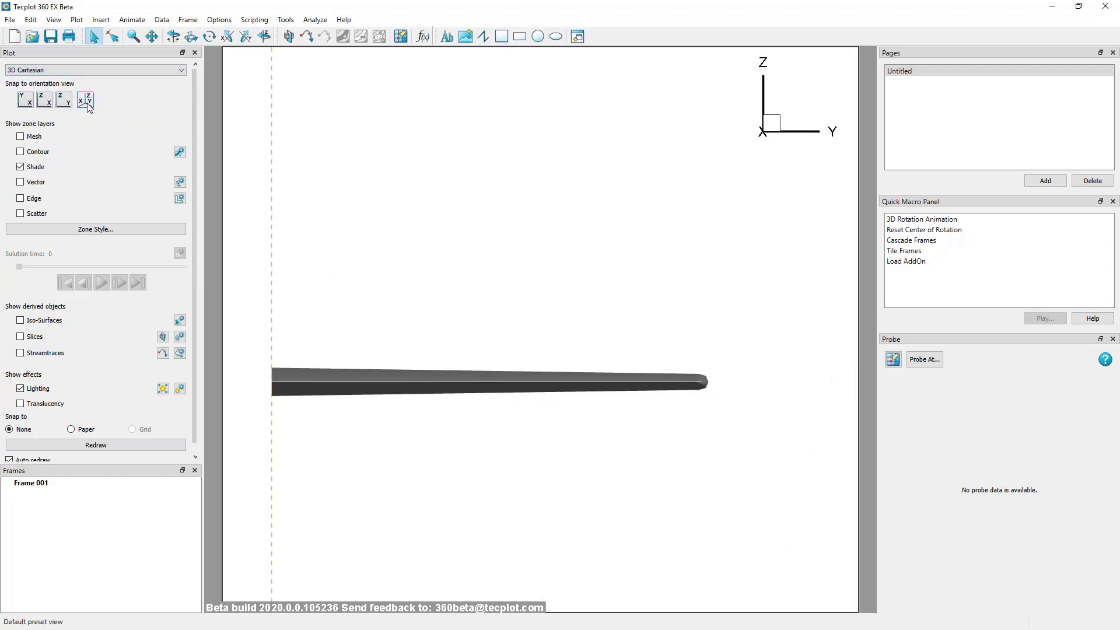
pyautogui.click(86, 100)
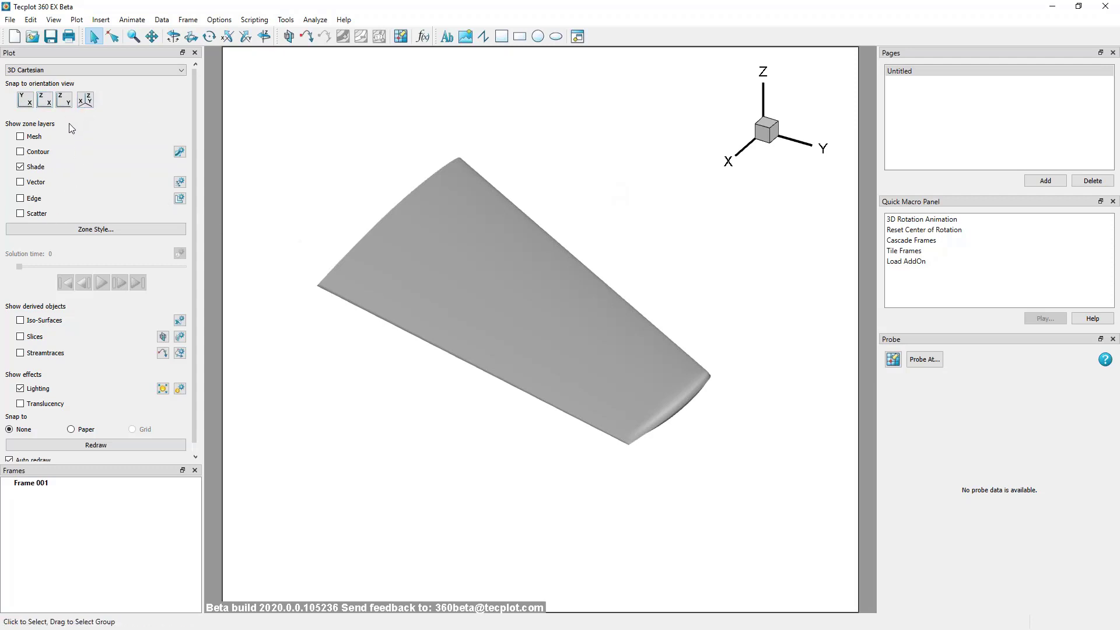
# Show the Mesh layer on the wing and open the zone style settings for the zones
pyautogui.click(32, 136)
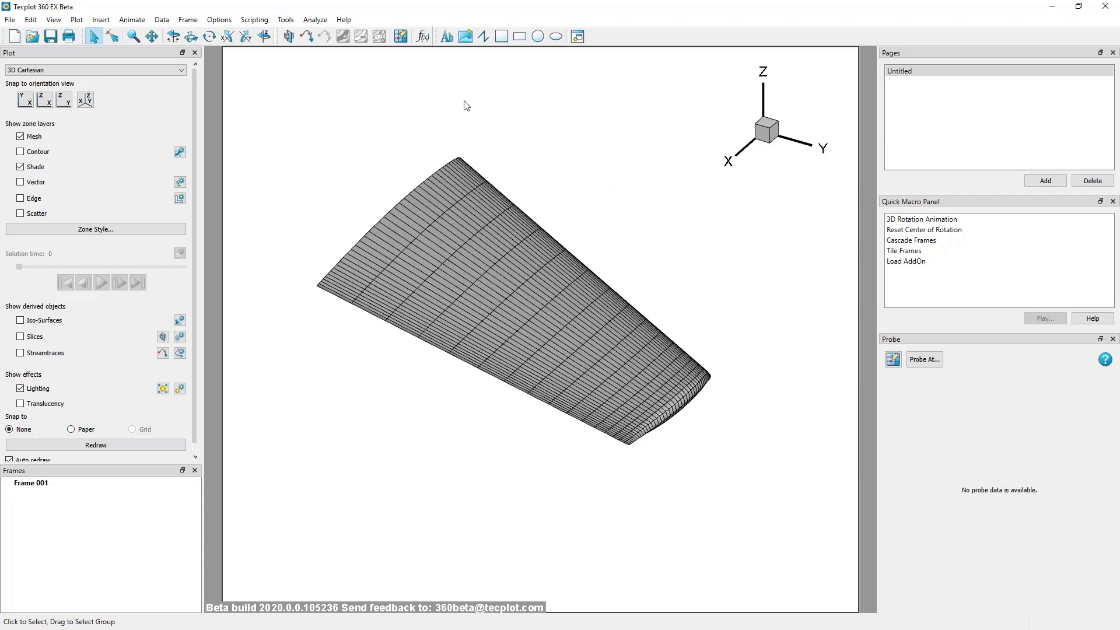
pyautogui.doubleClick(485, 258)
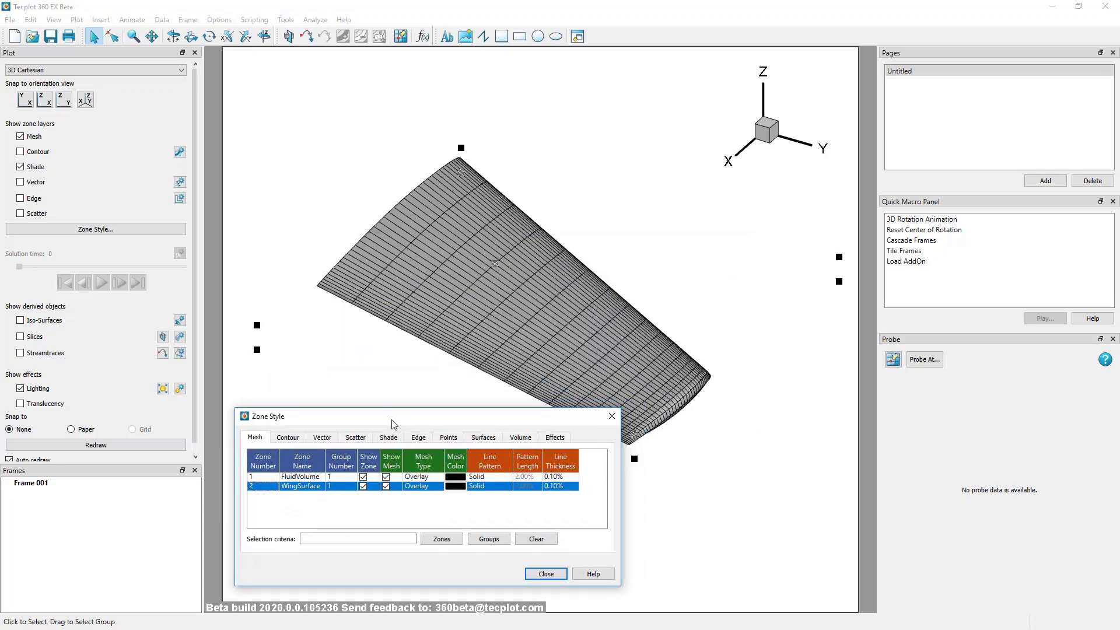
pyautogui.click(606, 422)
pyautogui.click(125, 231)
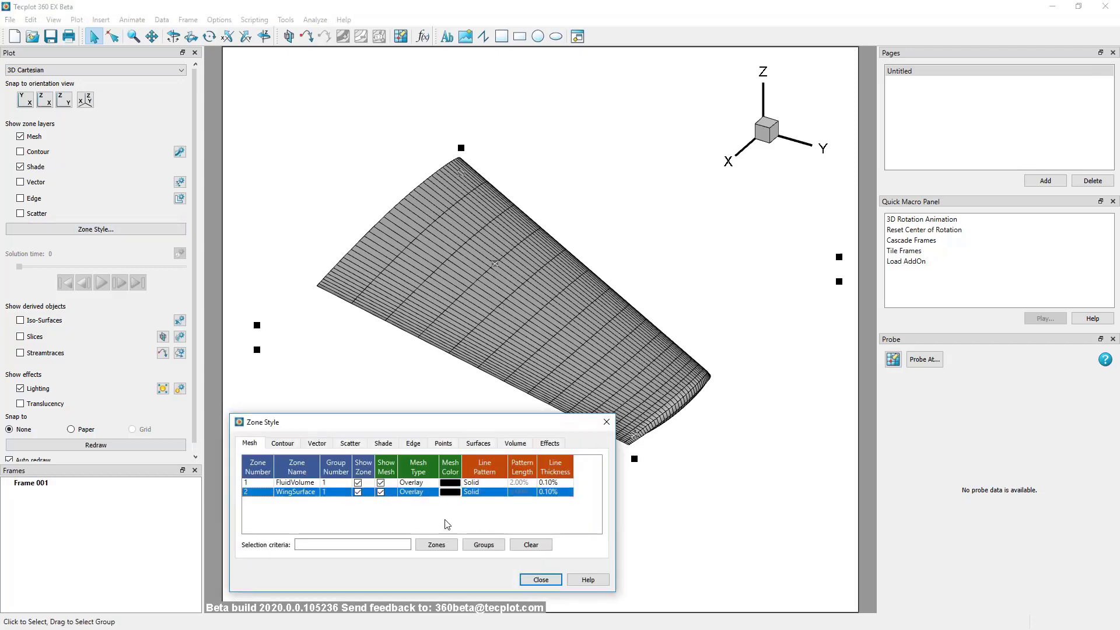
# Switch the WingSurface zone's mesh off and on again, and set its mesh color to red
pyautogui.click(381, 492)
pyautogui.click(380, 492)
pyautogui.click(381, 491)
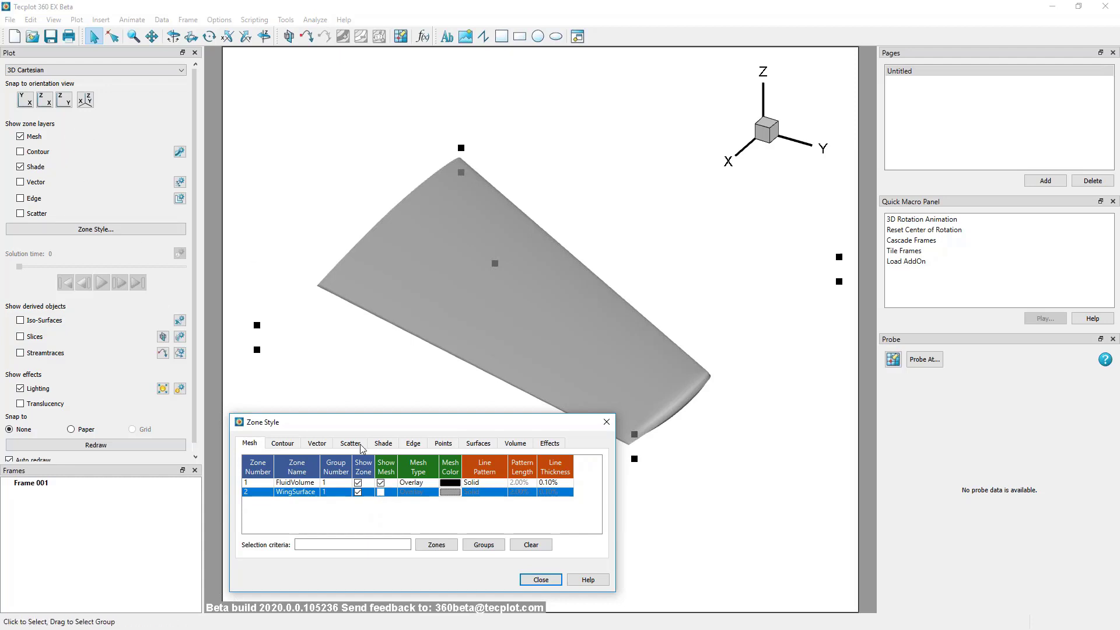
pyautogui.click(381, 492)
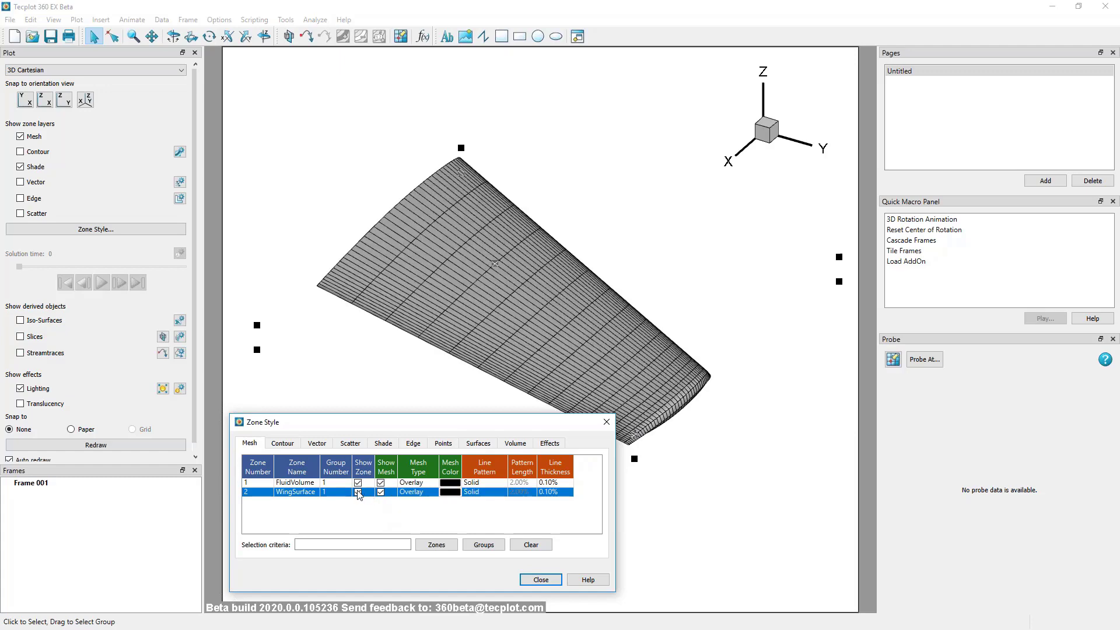
pyautogui.click(449, 492)
pyautogui.click(399, 445)
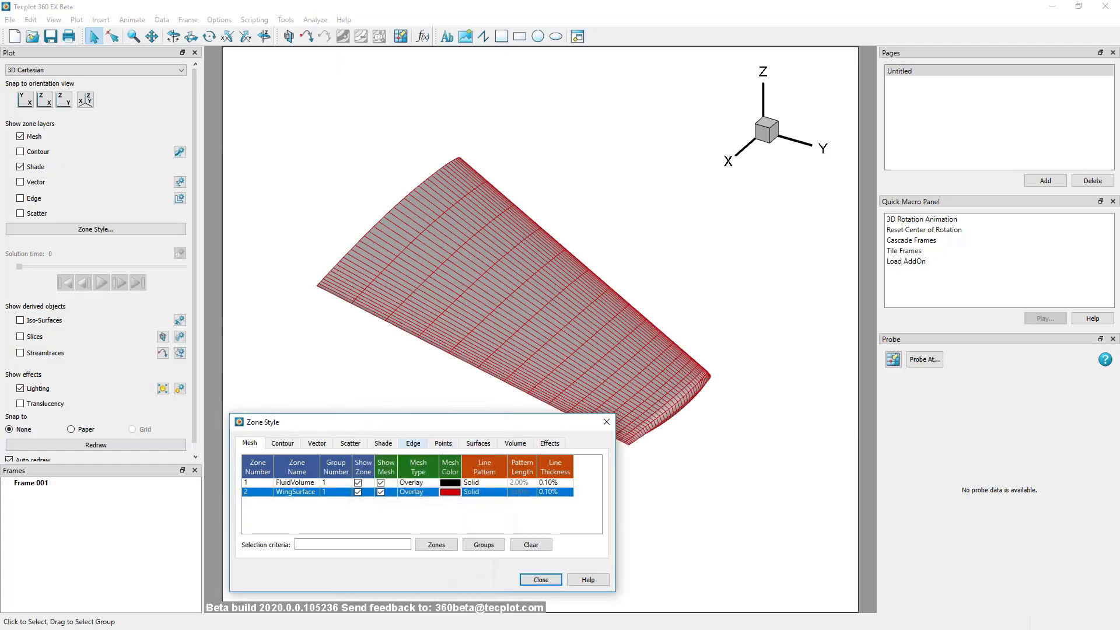
# Change the WingSurface mesh color to orange directly from the wing in the plot, and close the zone style settings
pyautogui.rightClick(444, 244)
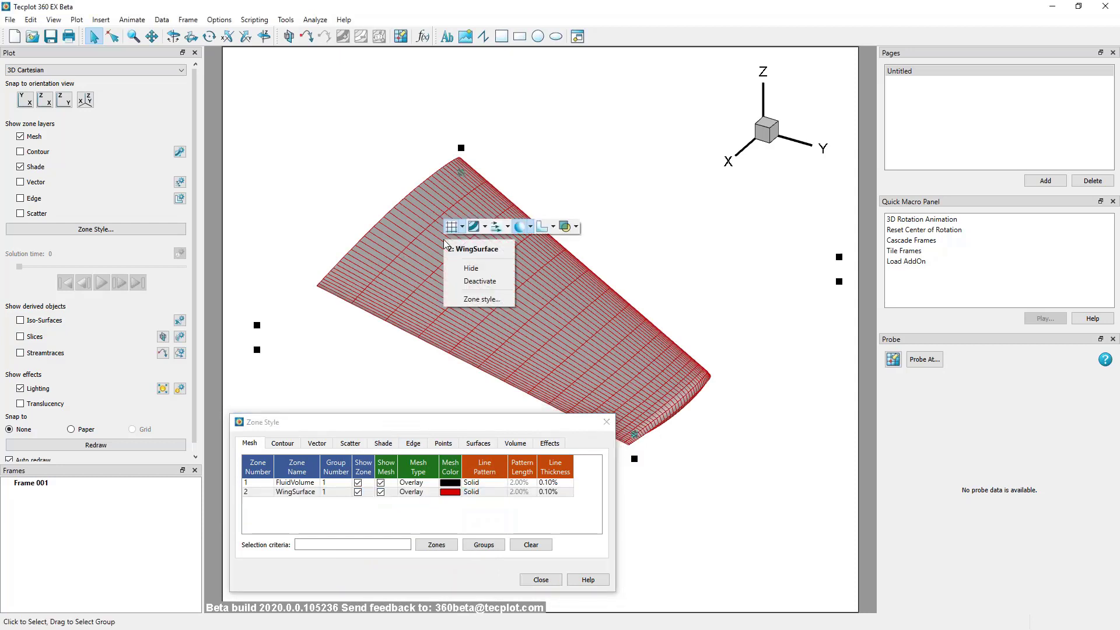
pyautogui.click(460, 227)
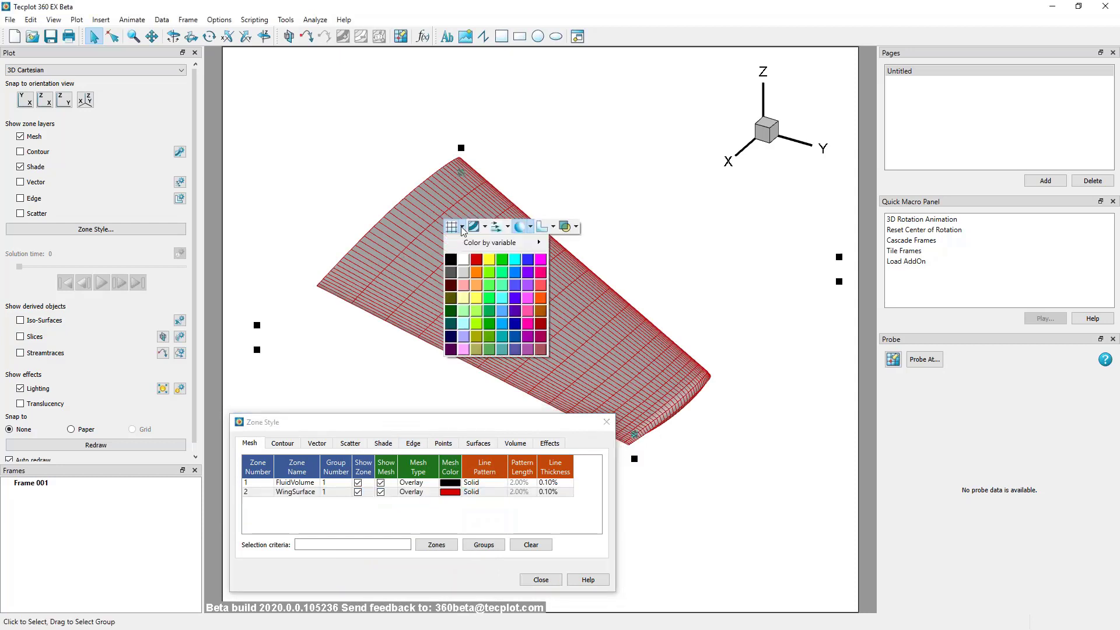
pyautogui.click(477, 272)
pyautogui.click(412, 195)
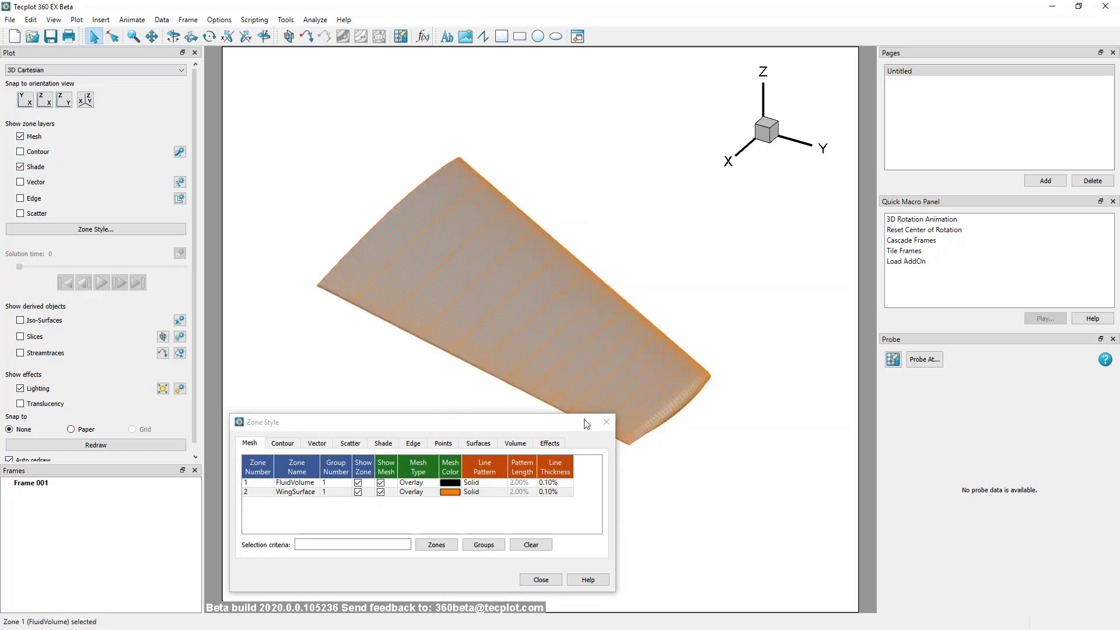
pyautogui.click(607, 422)
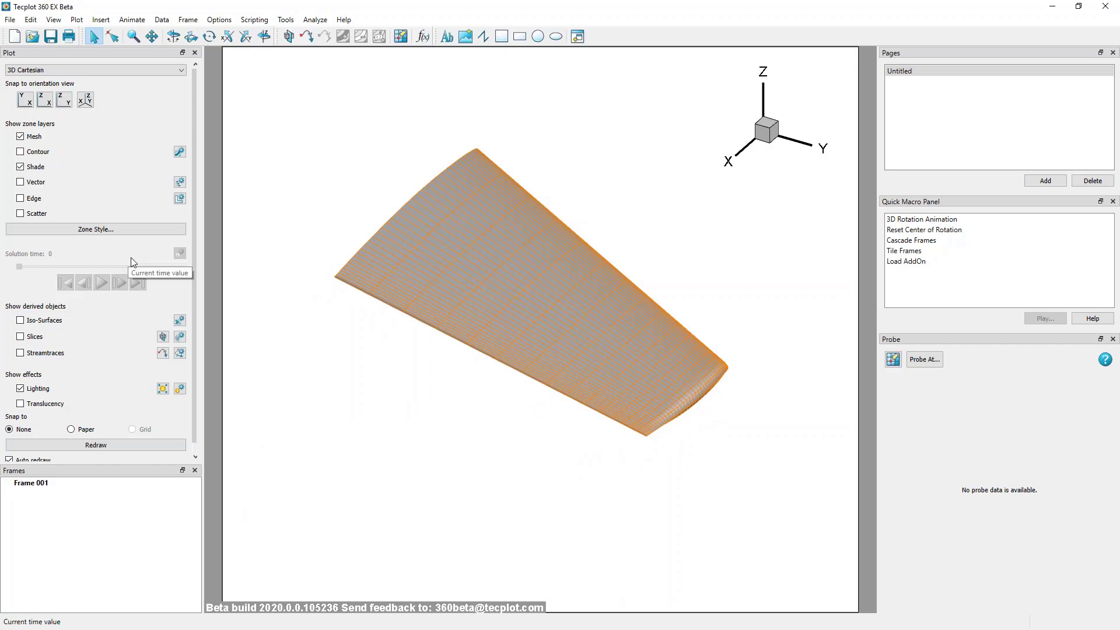
# Show the Contour layer on the wing and set its contour variable to Pressure_Coefficient
pyautogui.click(21, 152)
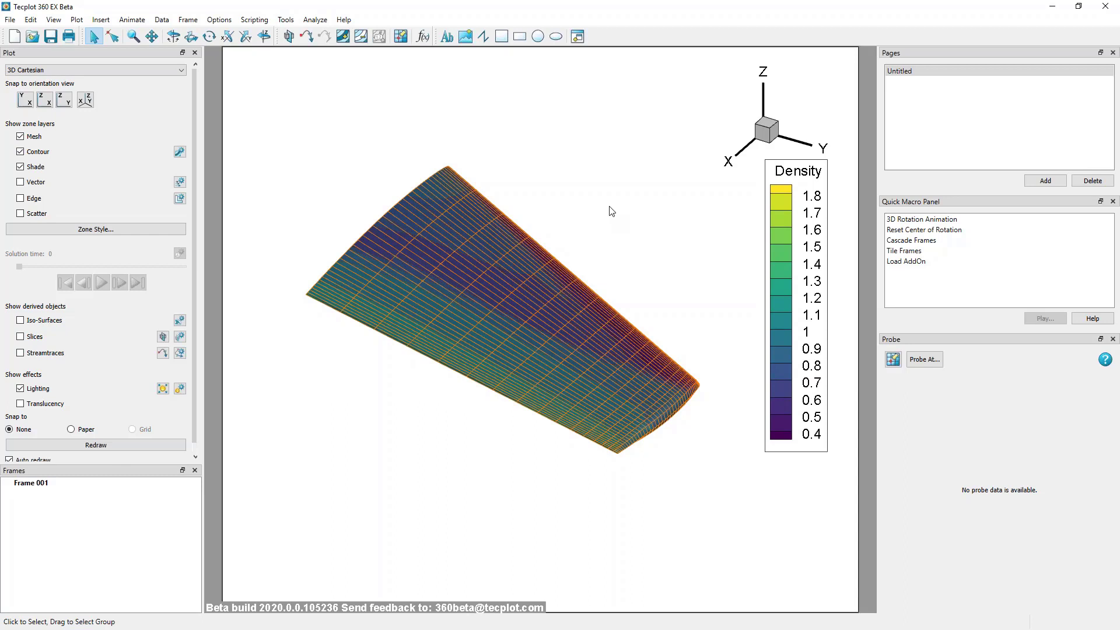
pyautogui.click(179, 153)
pyautogui.moveTo(543, 136); pyautogui.dragTo(237, 189)
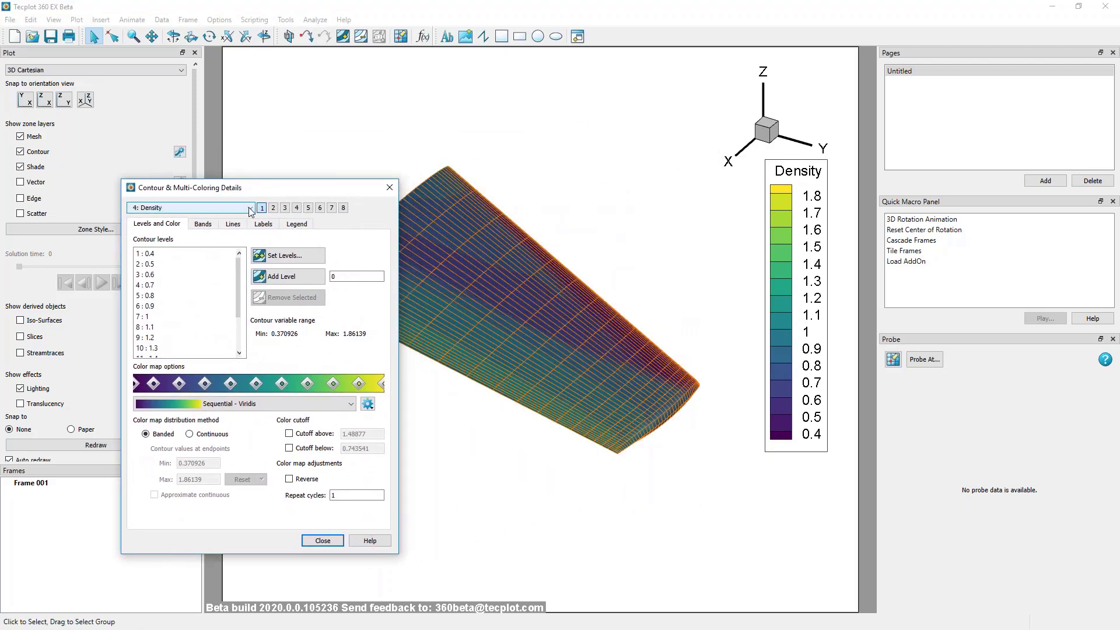
pyautogui.click(250, 208)
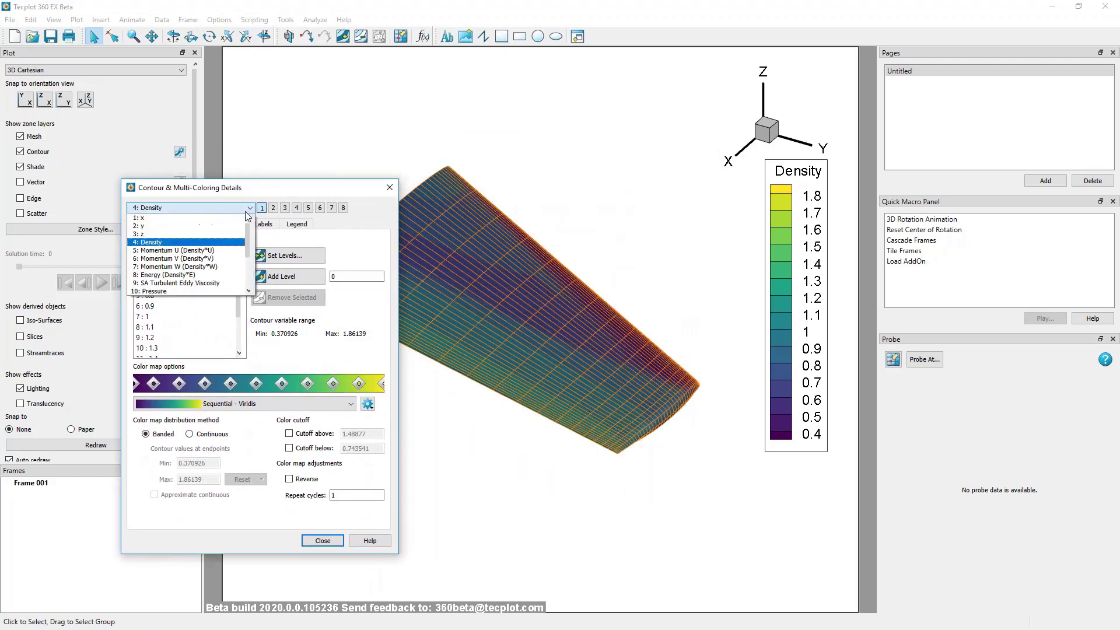
pyautogui.scroll(-1, 196, 280)
pyautogui.click(193, 283)
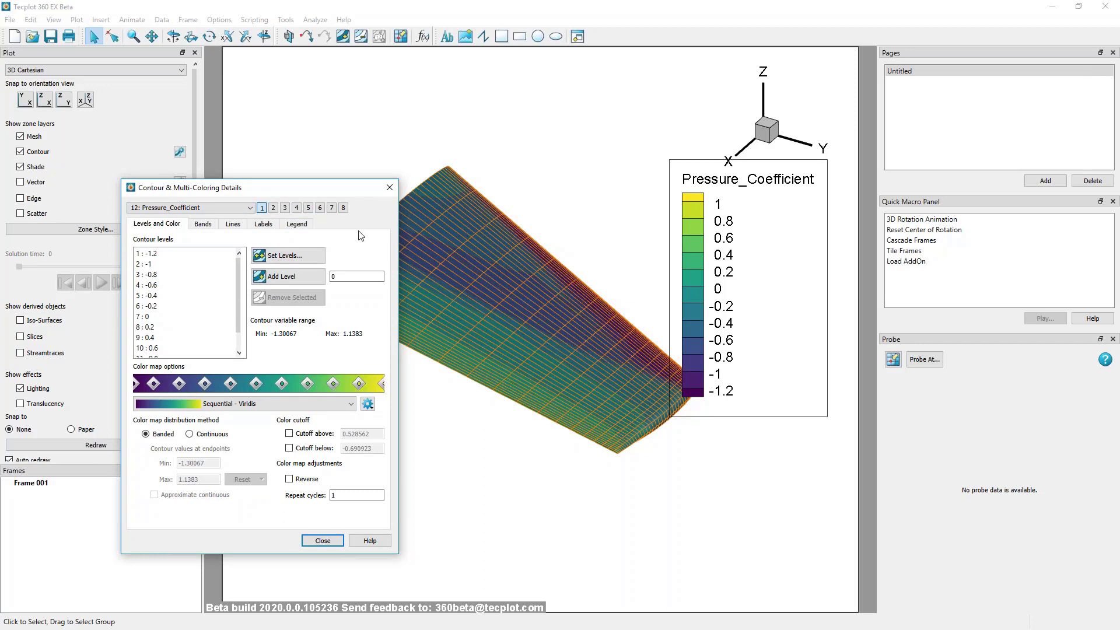
# Set the Pressure_Coefficient contour levels to a maximum of 1.2 with 21 levels, using exact levels
pyautogui.scroll(-1, 237, 279)
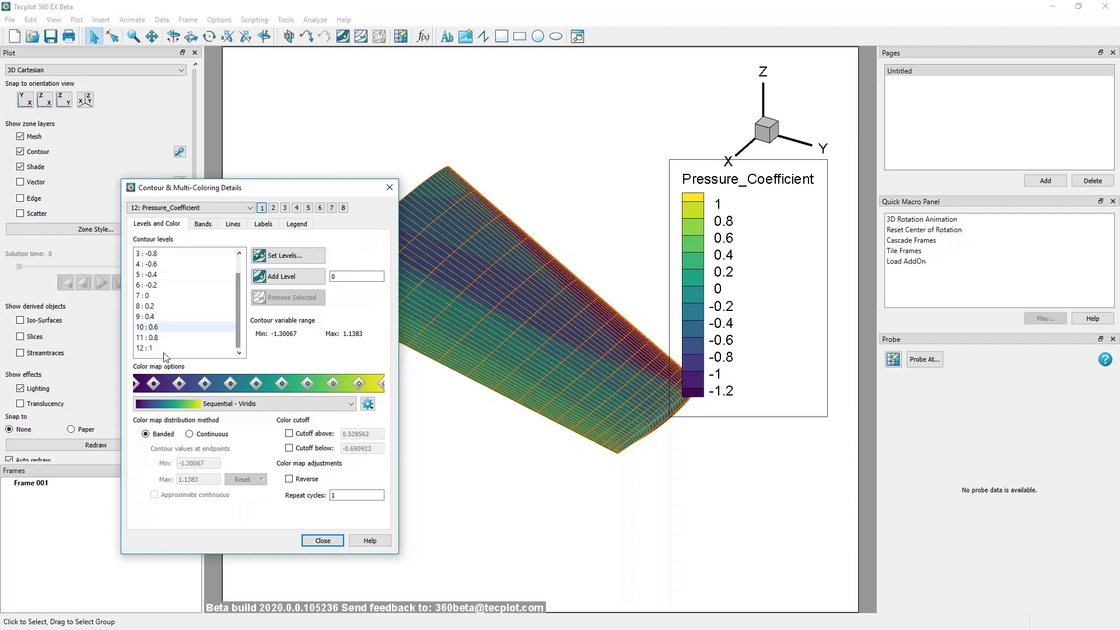
pyautogui.doubleClick(356, 276)
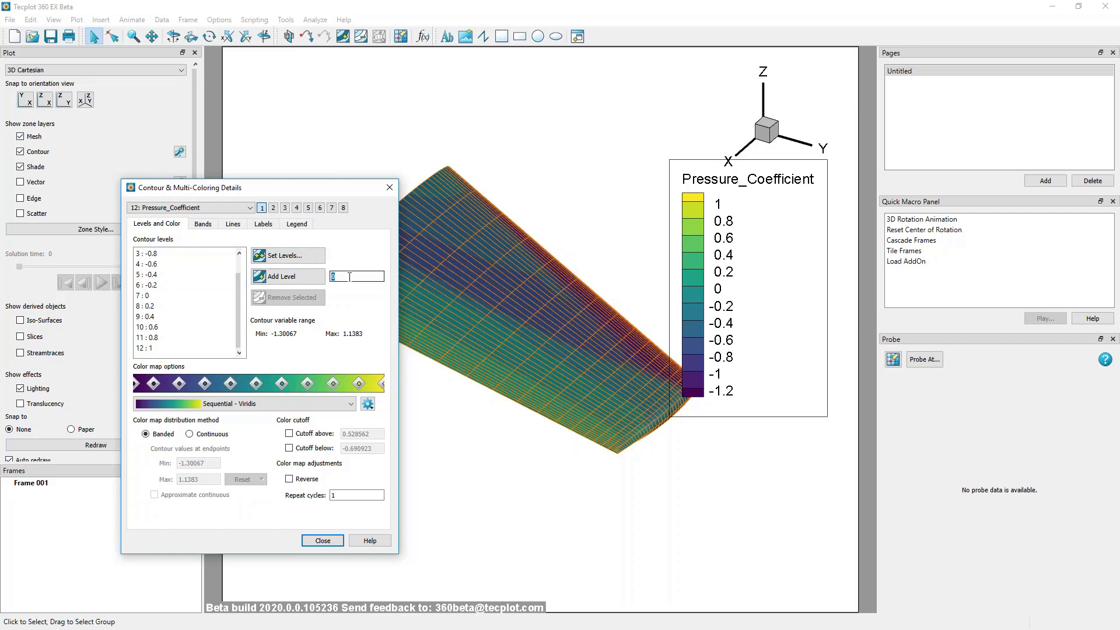
pyautogui.click(280, 256)
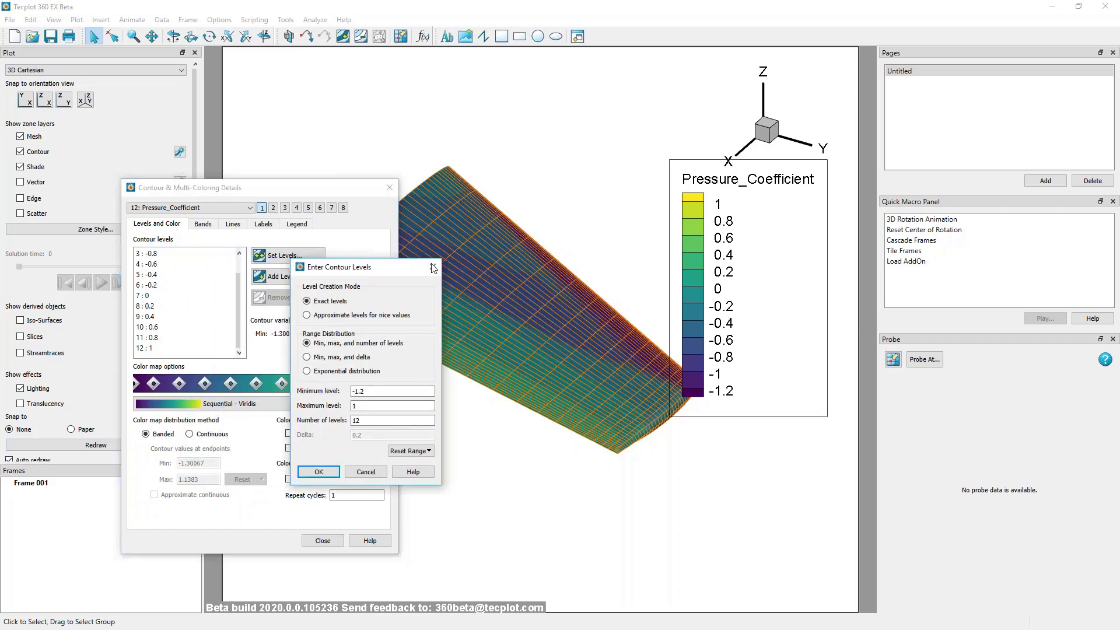
pyautogui.click(465, 429)
pyautogui.write('.')
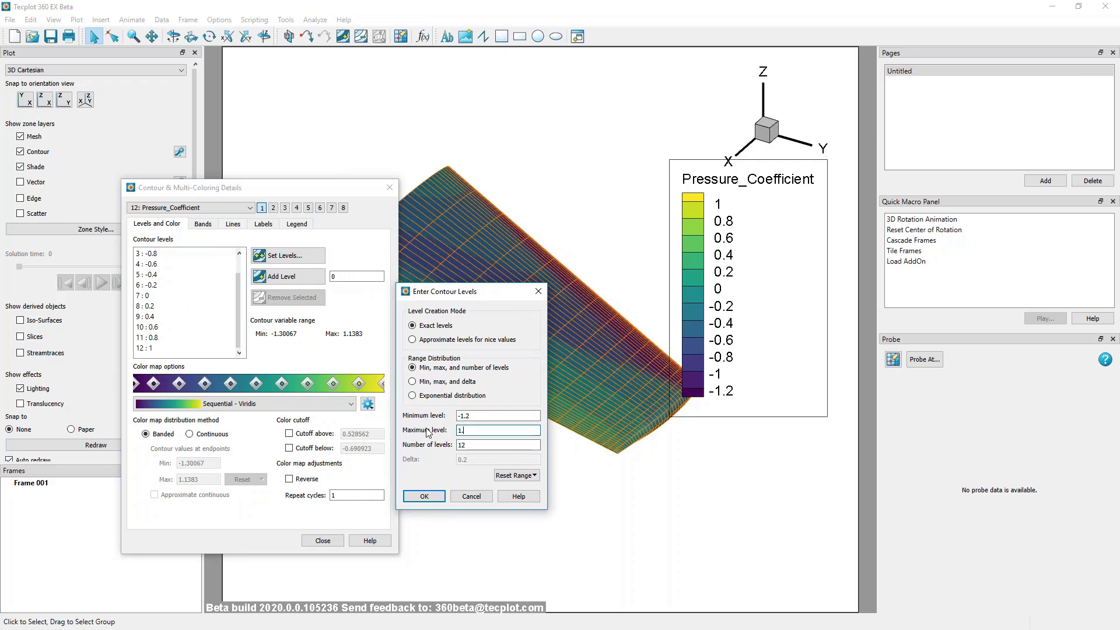
pyautogui.write('2')
pyautogui.doubleClick(479, 445)
pyautogui.press('Tab')
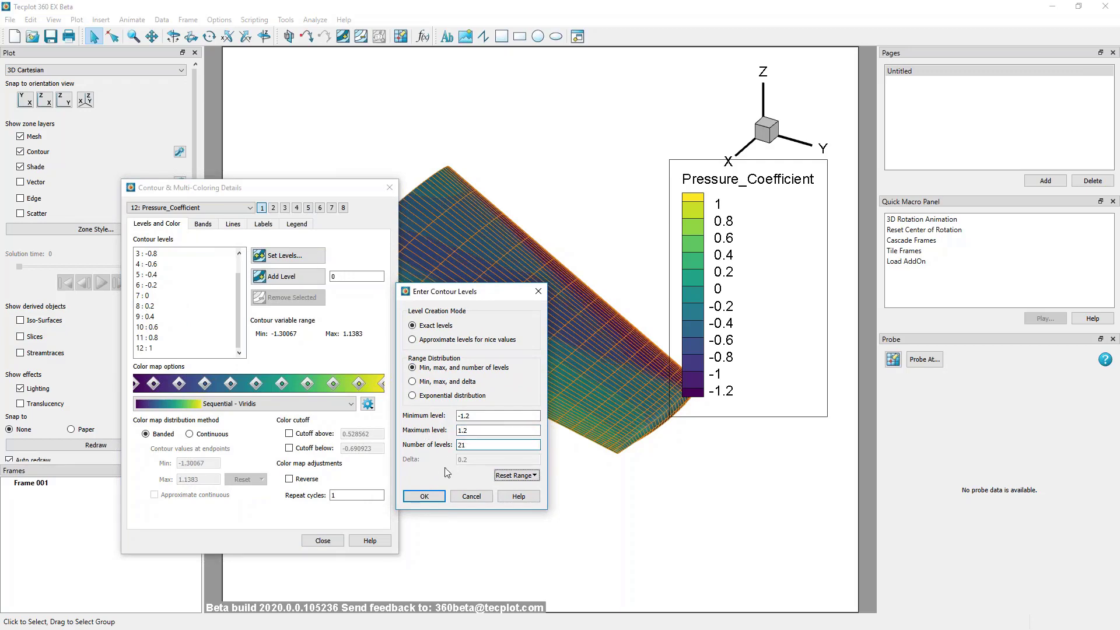
pyautogui.click(436, 500)
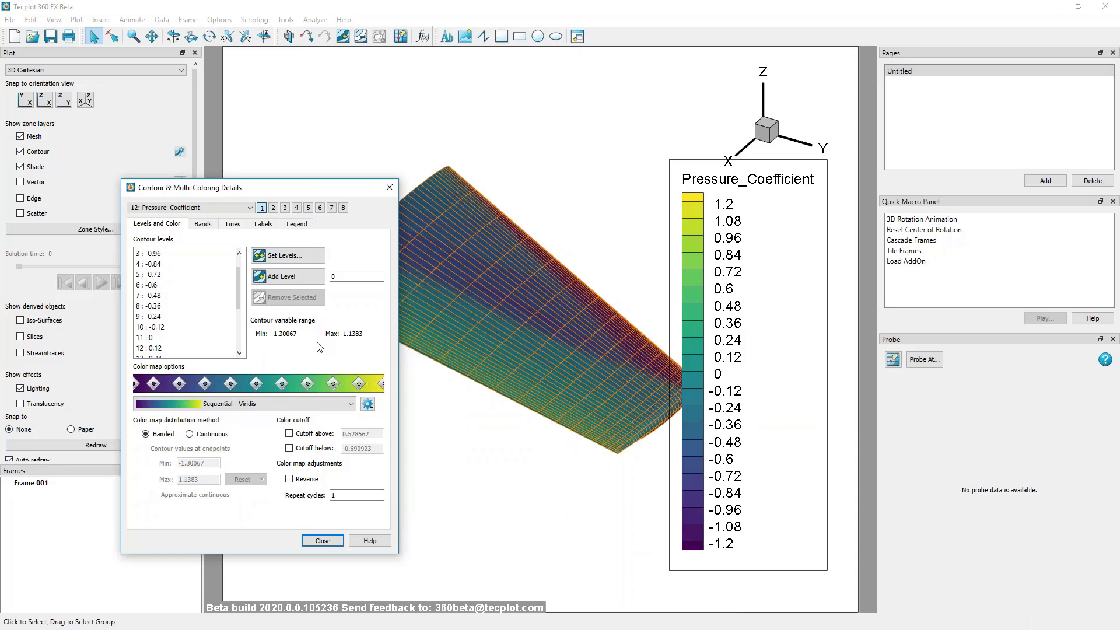
# Shift a color map control point, switch the color map to Diverging - Blue/Red, and look at the color map import and export options
pyautogui.moveTo(307, 383); pyautogui.dragTo(341, 405)
pyautogui.click(341, 405)
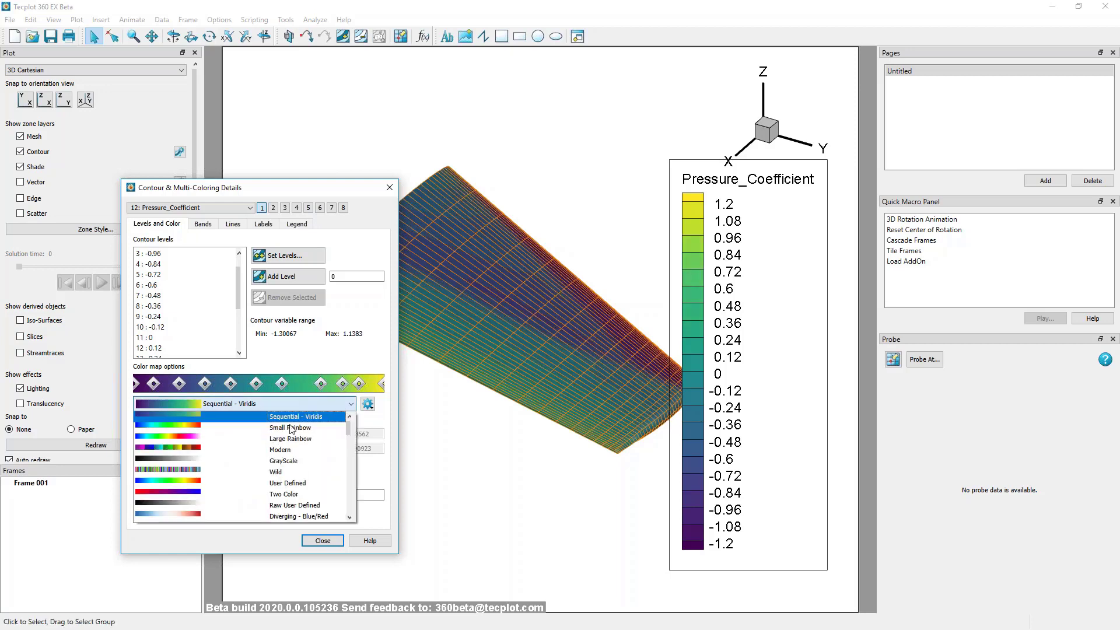
pyautogui.click(293, 516)
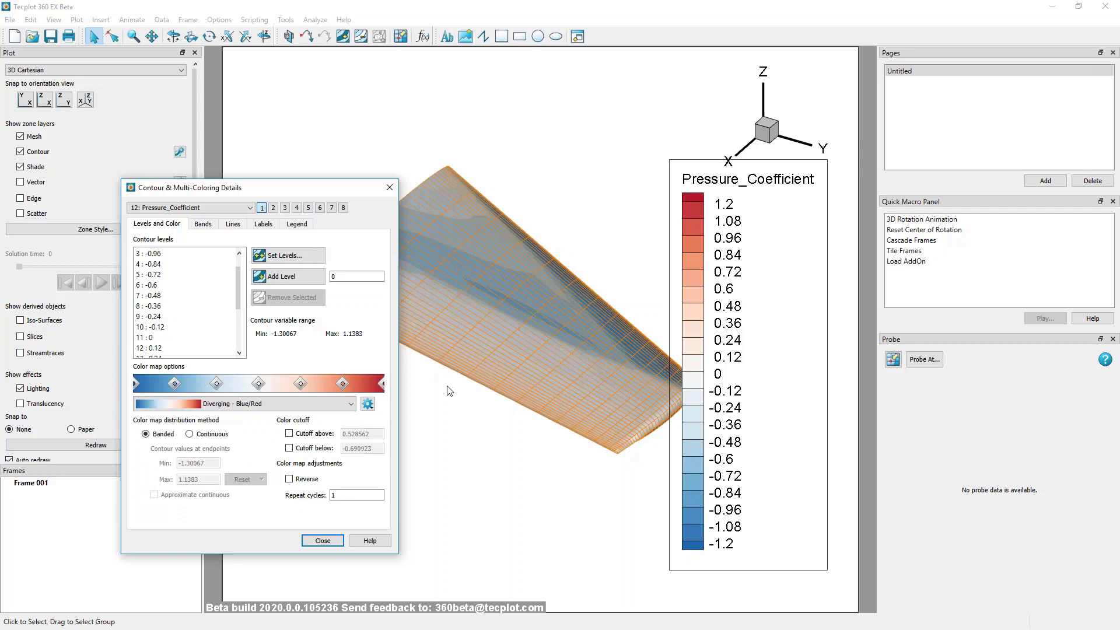
pyautogui.click(368, 405)
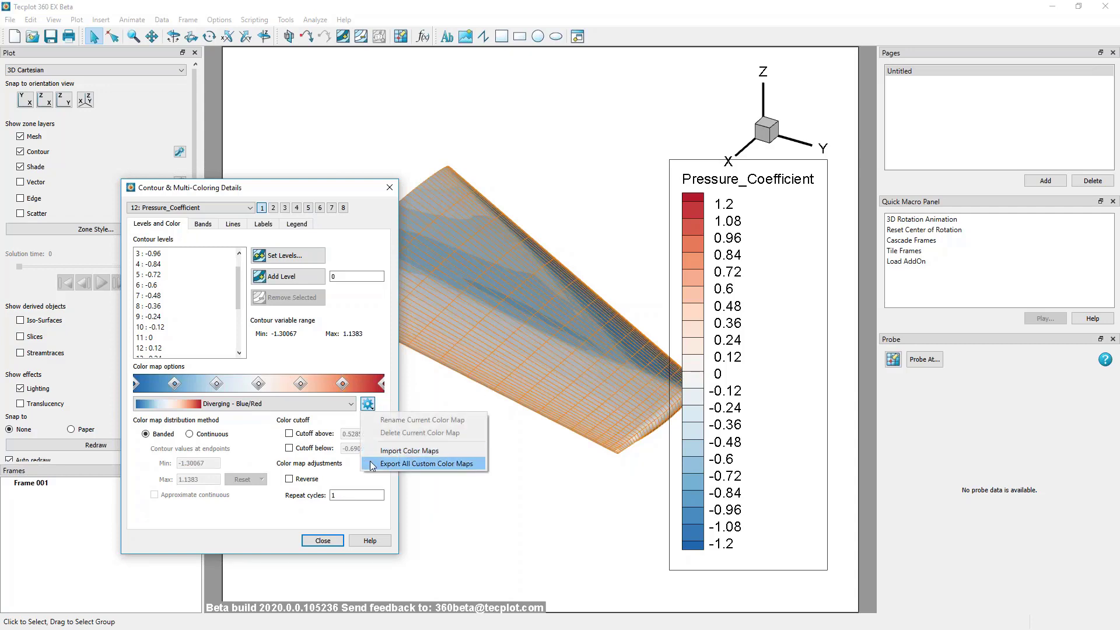
pyautogui.click(343, 420)
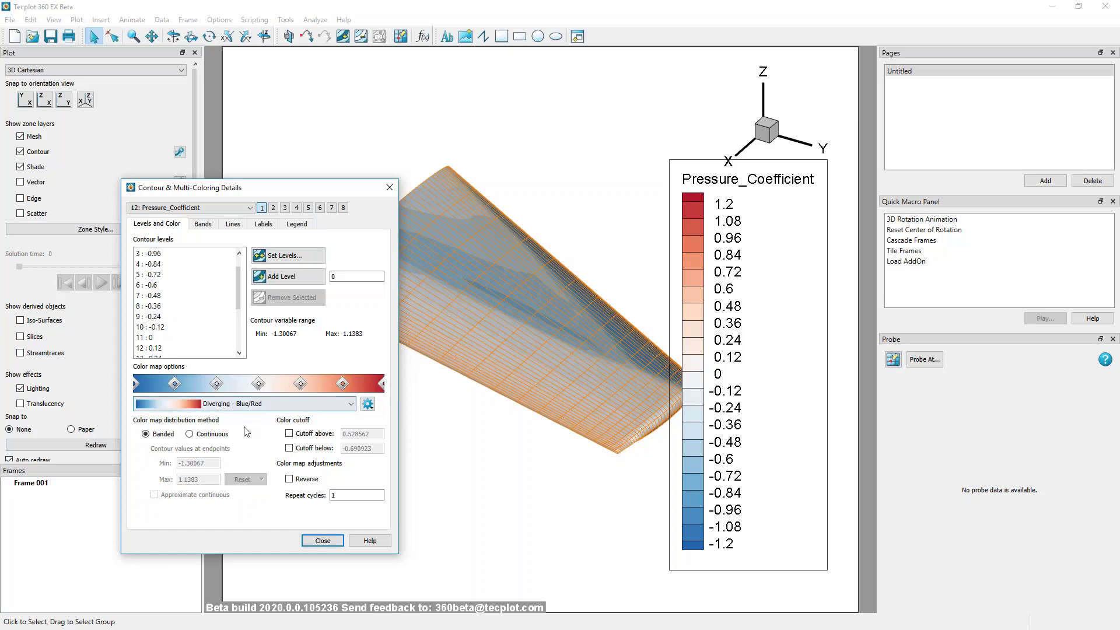
# Switch the color map distribution to Continuous, comparing it with Banded, and hide the Mesh layer on the wing
pyautogui.moveTo(275, 188); pyautogui.dragTo(226, 184)
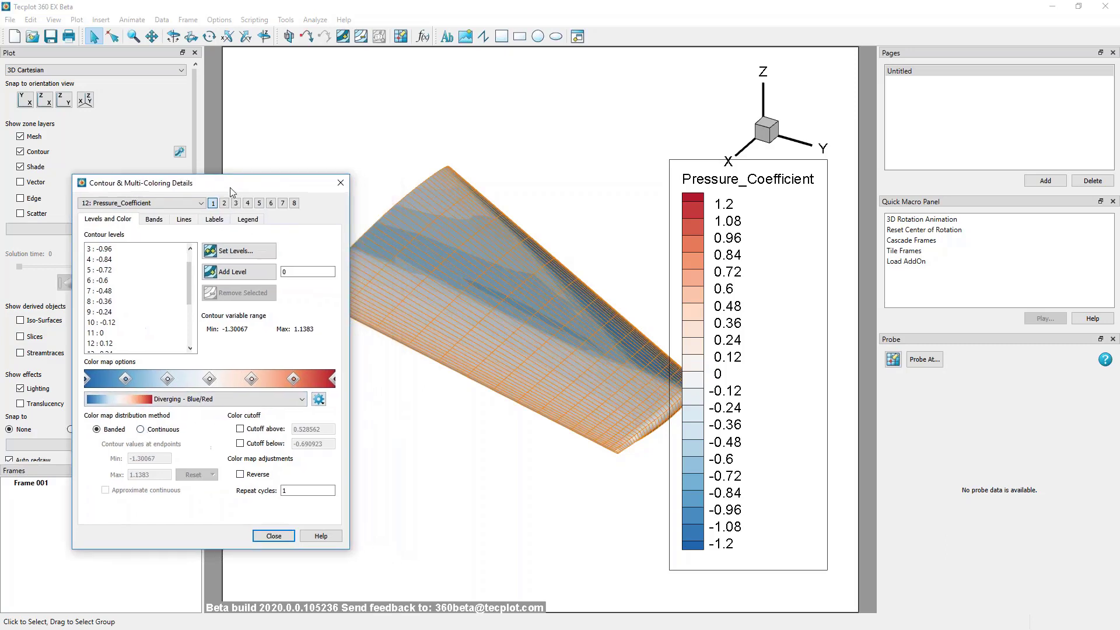
pyautogui.click(141, 430)
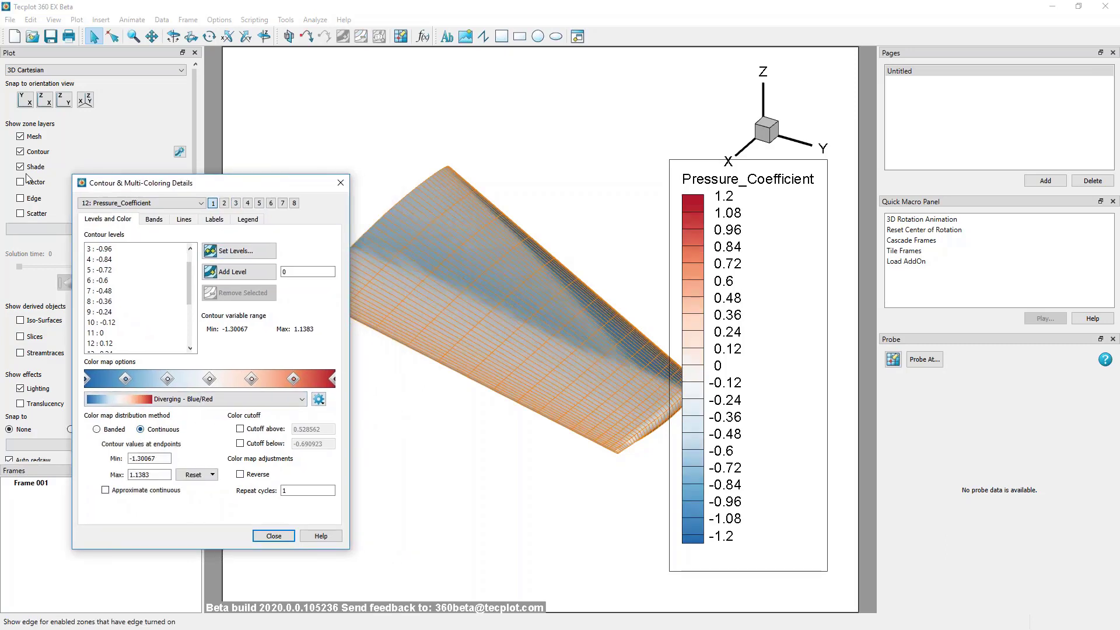
pyautogui.click(21, 136)
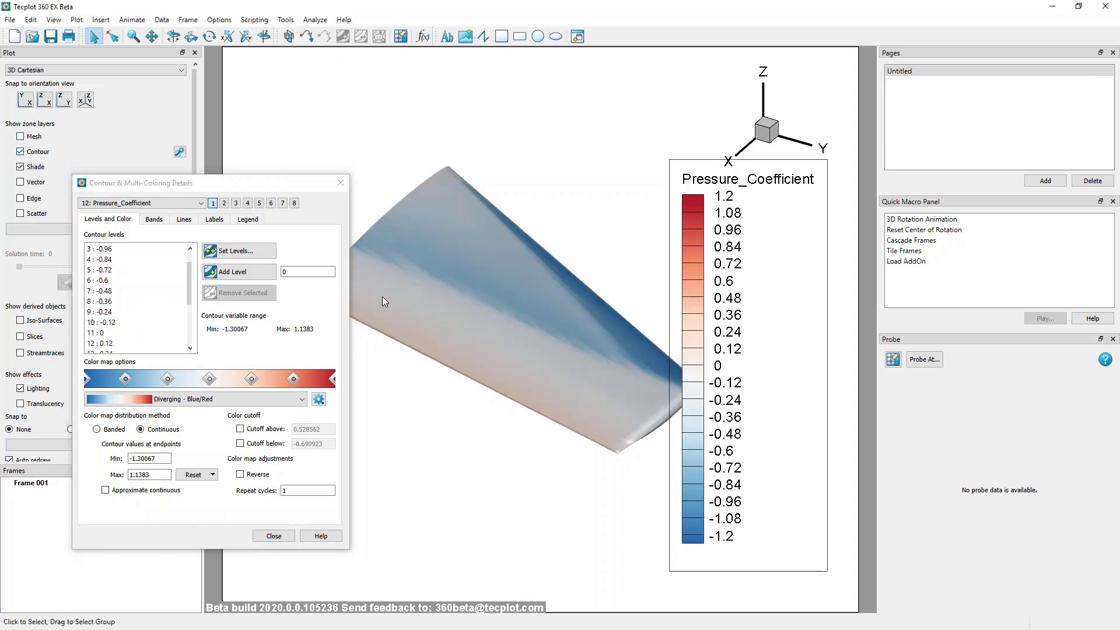
pyautogui.click(97, 430)
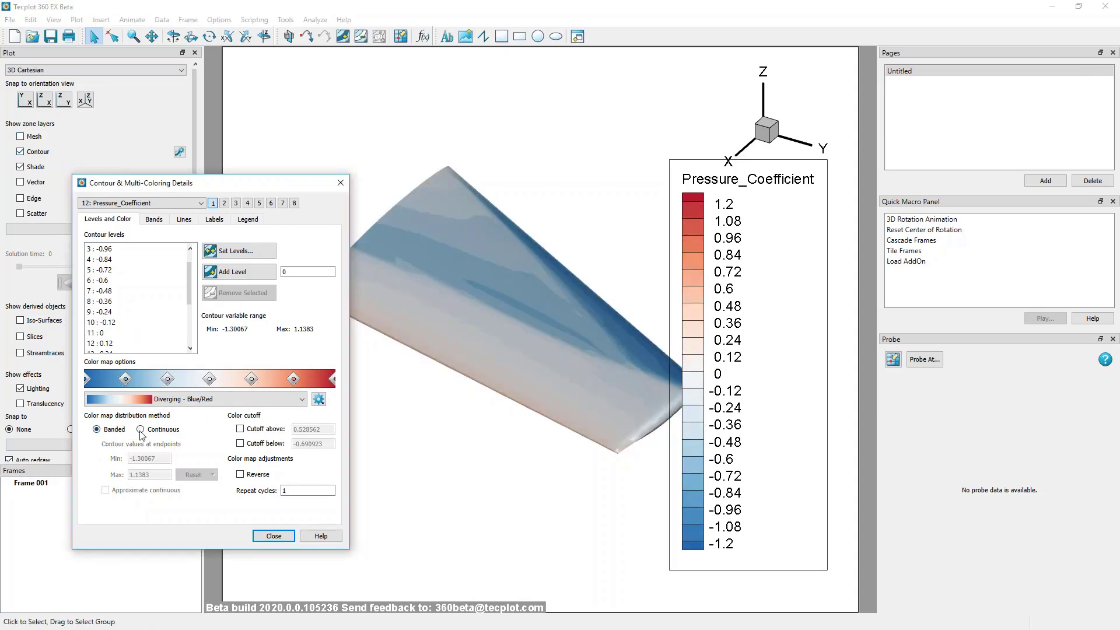
pyautogui.click(141, 430)
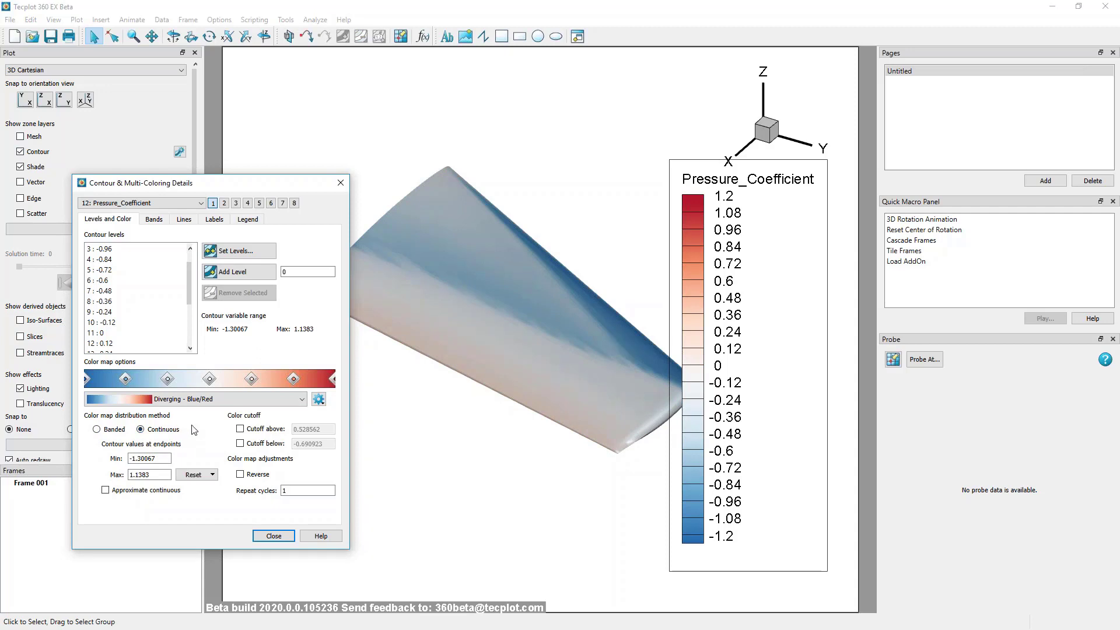
# Try the color cutoff above and below options and the reversed color map, turning each one back off
pyautogui.click(239, 429)
pyautogui.click(240, 429)
pyautogui.click(239, 444)
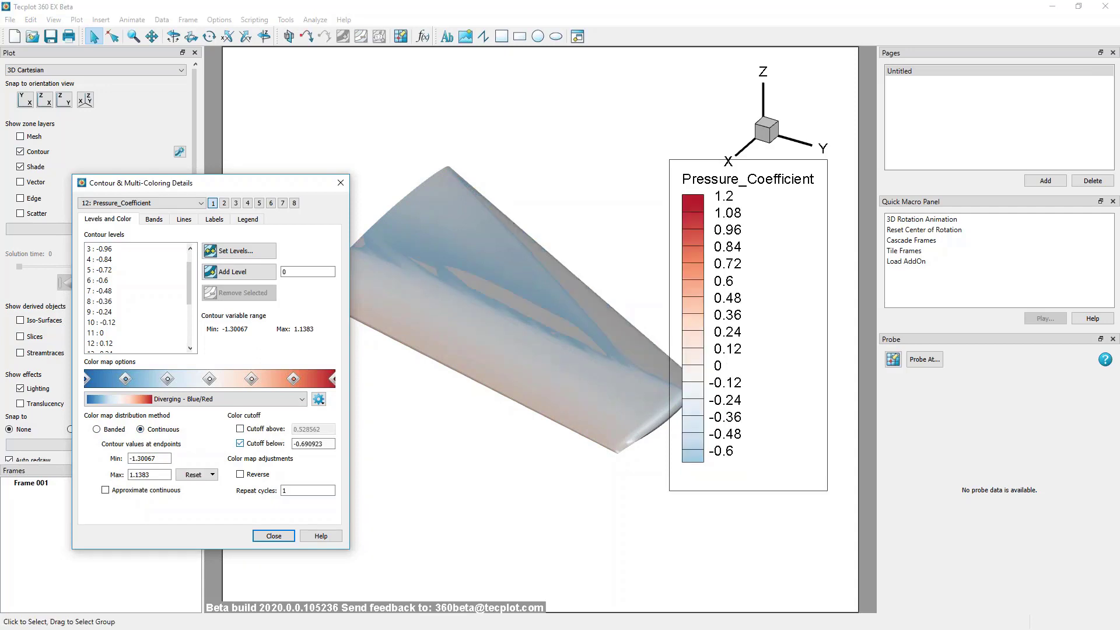
pyautogui.click(239, 443)
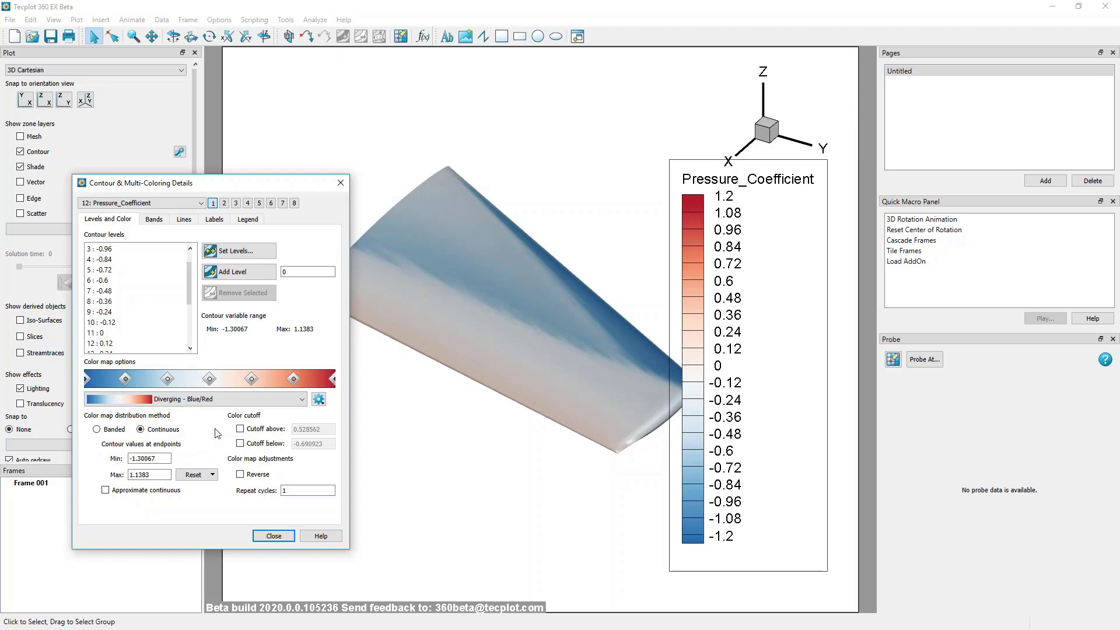
pyautogui.click(240, 475)
pyautogui.click(240, 474)
# Make the contour legend resize automatically, opening its settings directly from the legend in the plot, and close the dialog
pyautogui.click(245, 221)
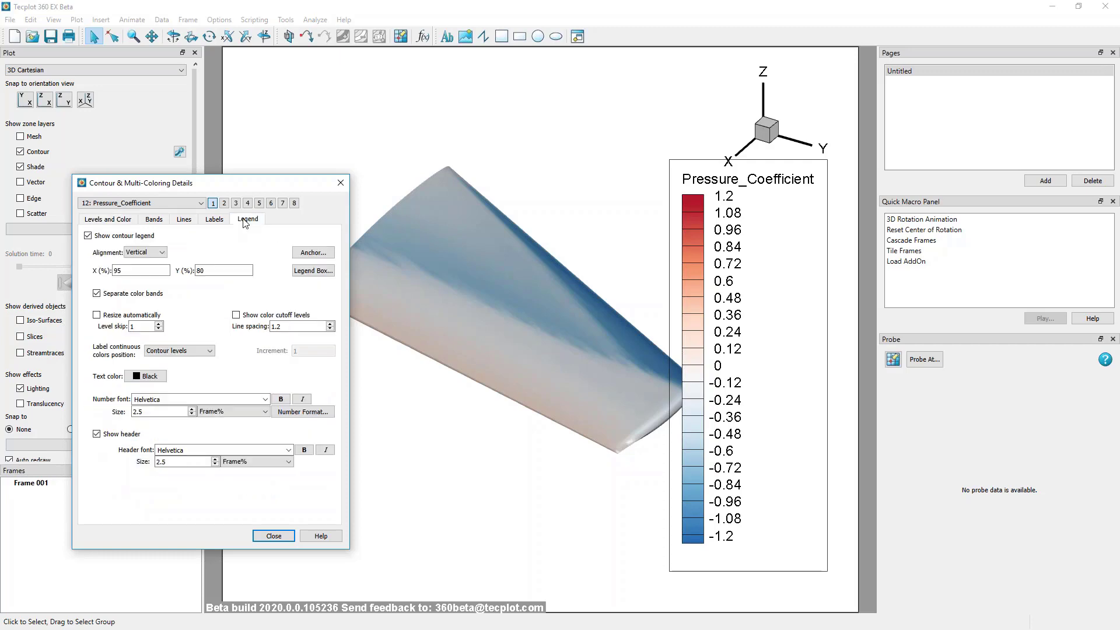
pyautogui.click(340, 184)
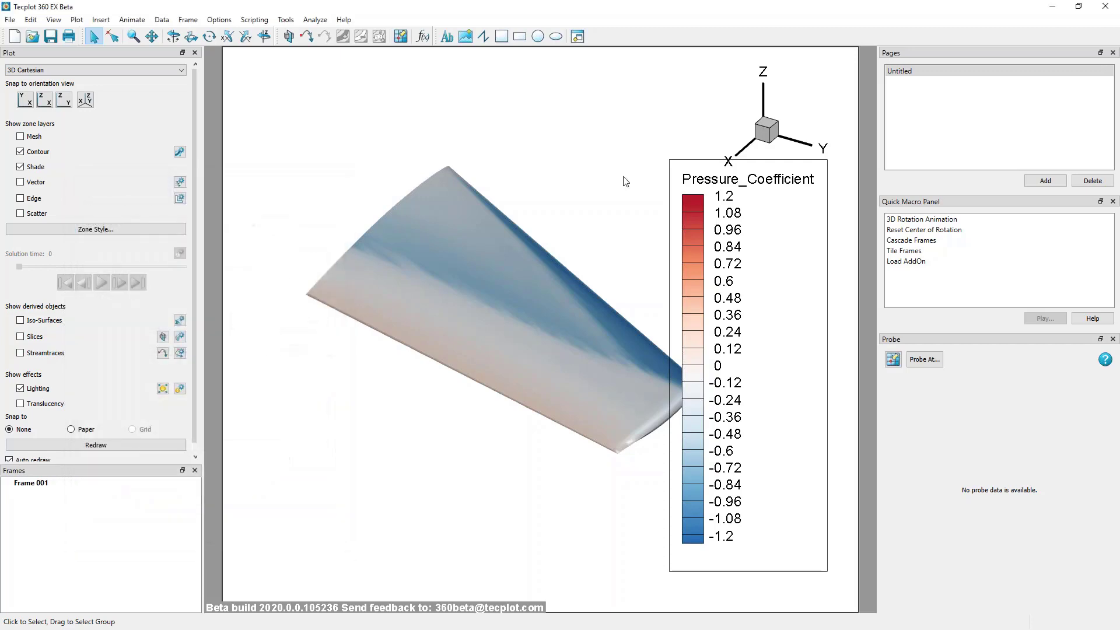
pyautogui.doubleClick(680, 165)
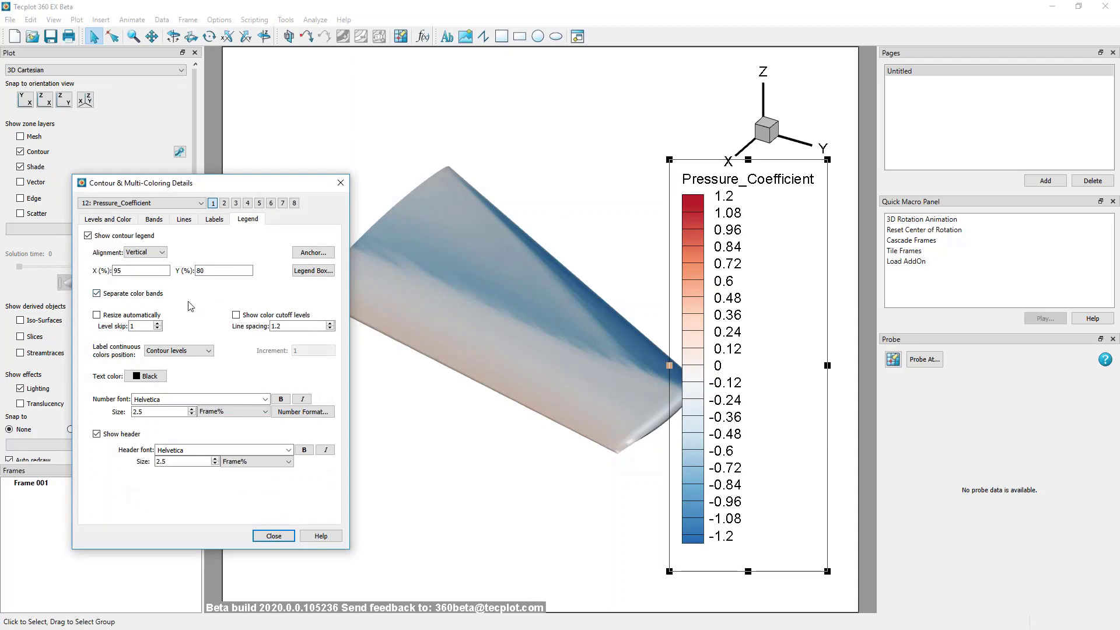
pyautogui.click(97, 315)
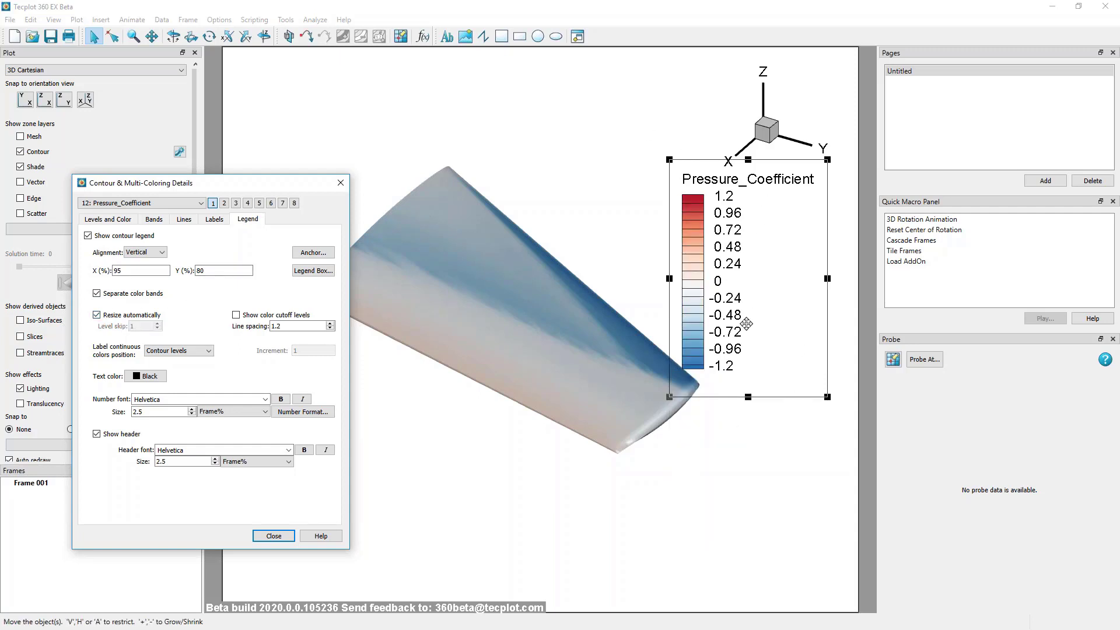
pyautogui.click(341, 183)
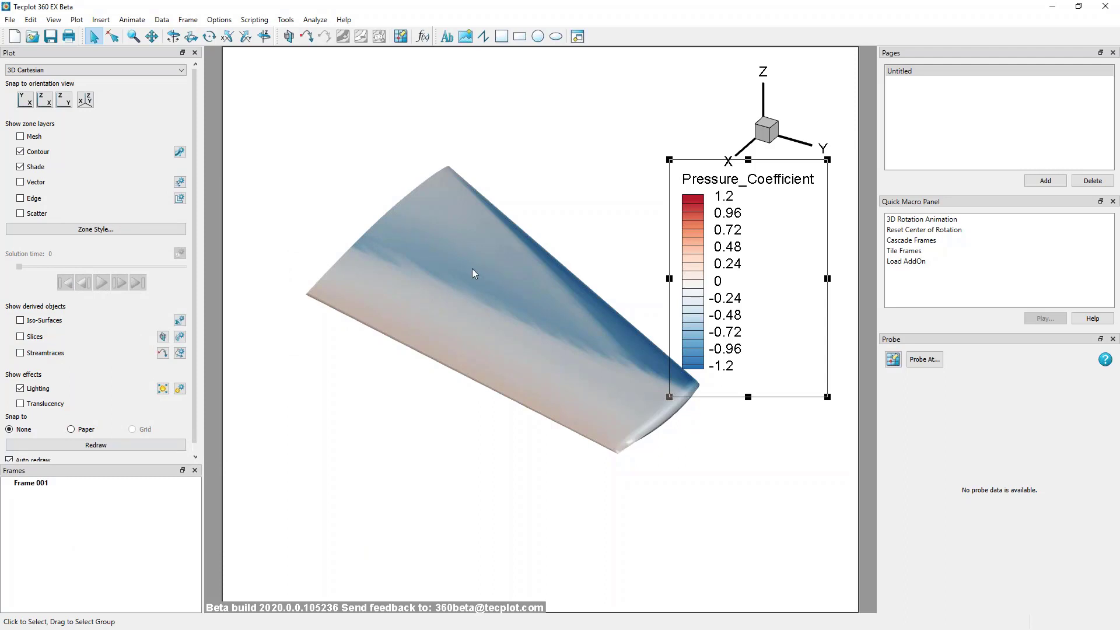
# Hide the Contour layer on the wing and switch the Shade layer off and back on
pyautogui.moveTo(471, 268); pyautogui.dragTo(409, 249, button='right')
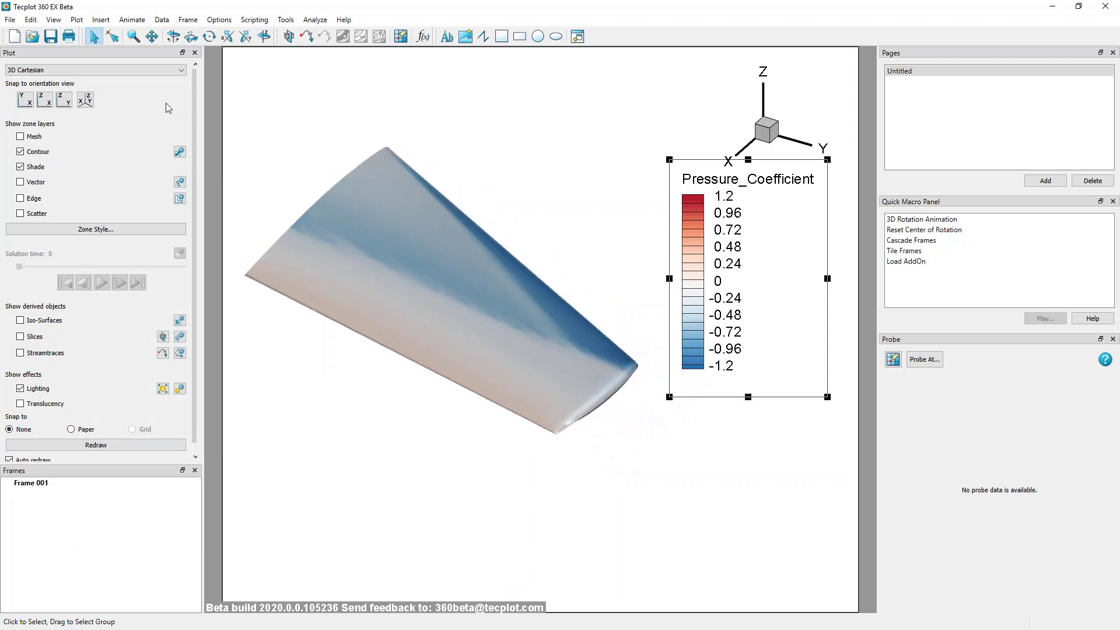
pyautogui.click(20, 151)
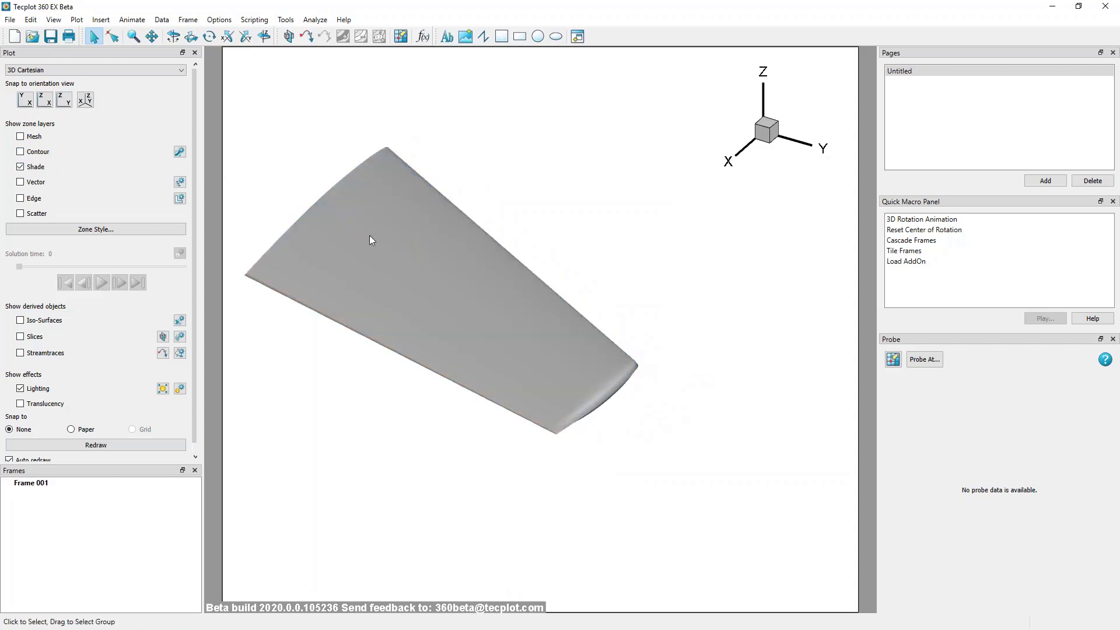
pyautogui.click(21, 167)
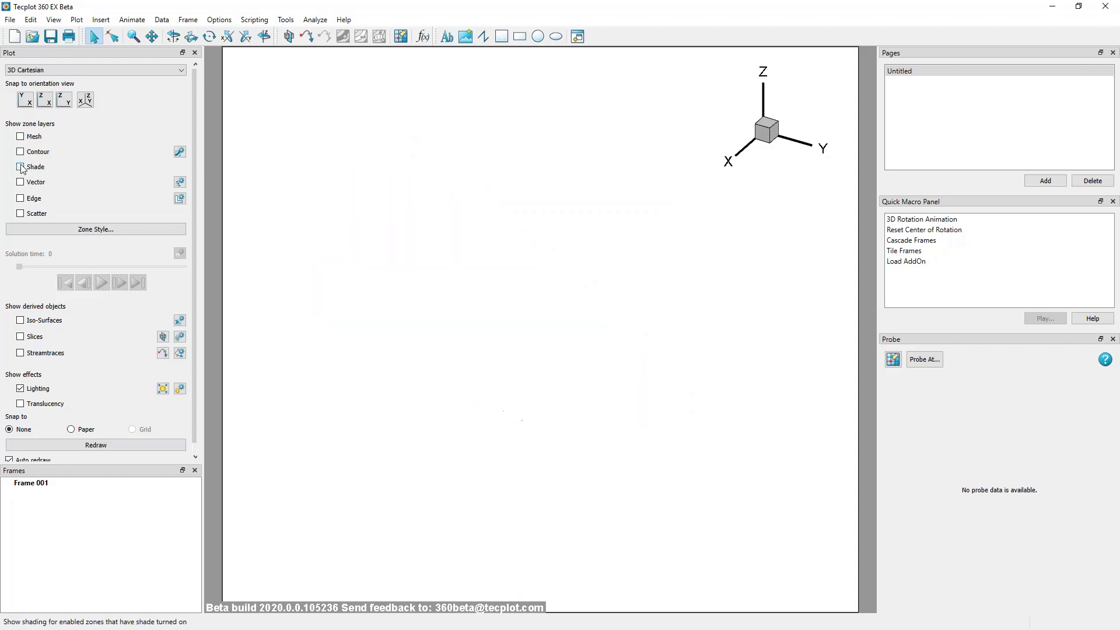
pyautogui.click(21, 167)
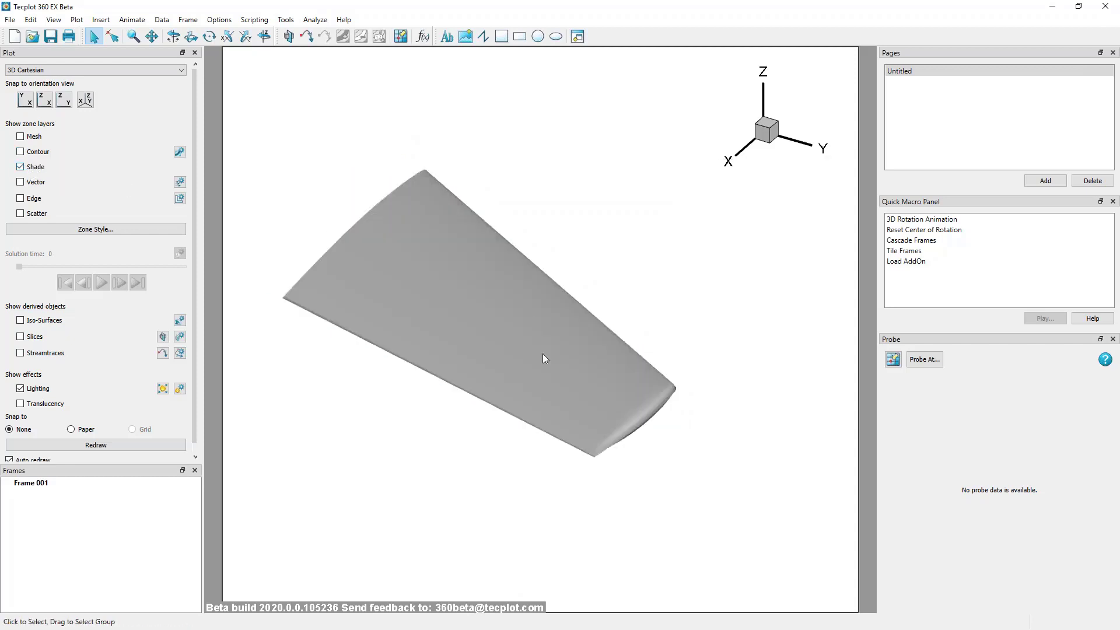
# Rotate the wing about the Z-axis, try a yellow shade color on WingSurface, and set the shade back to gray
pyautogui.click(264, 37)
pyautogui.moveTo(458, 413); pyautogui.dragTo(430, 408)
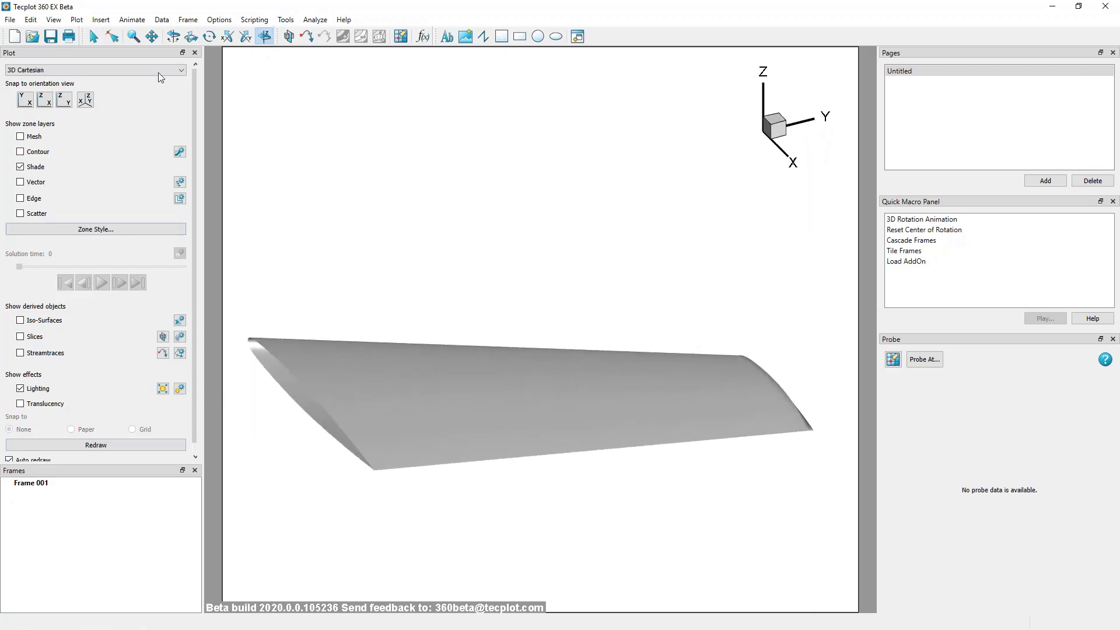
pyautogui.click(93, 36)
pyautogui.click(414, 391)
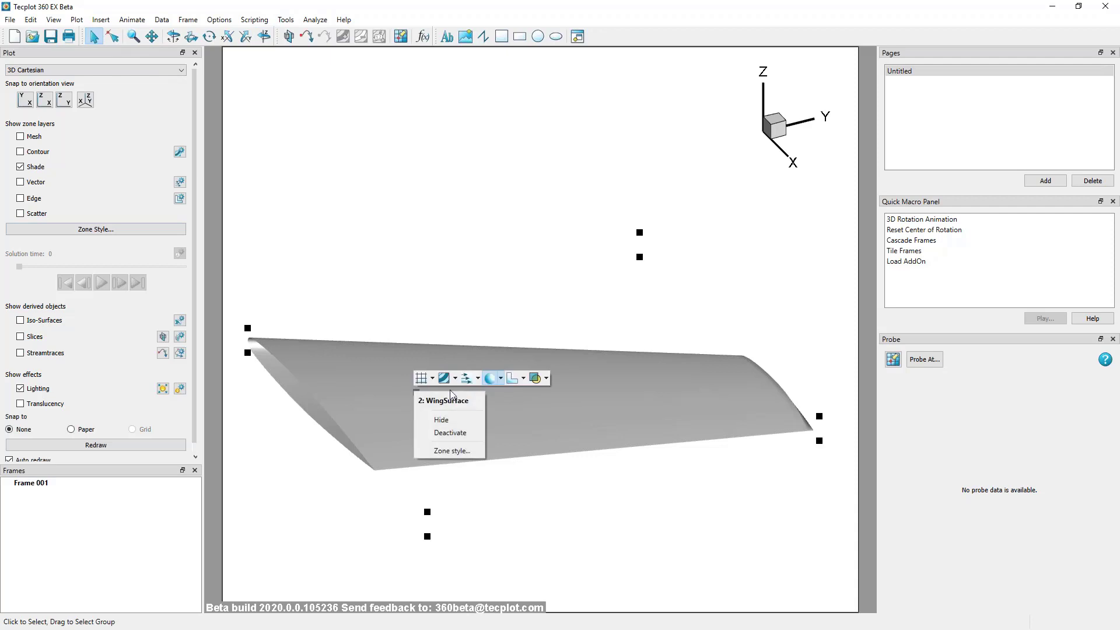
pyautogui.click(501, 380)
pyautogui.click(515, 431)
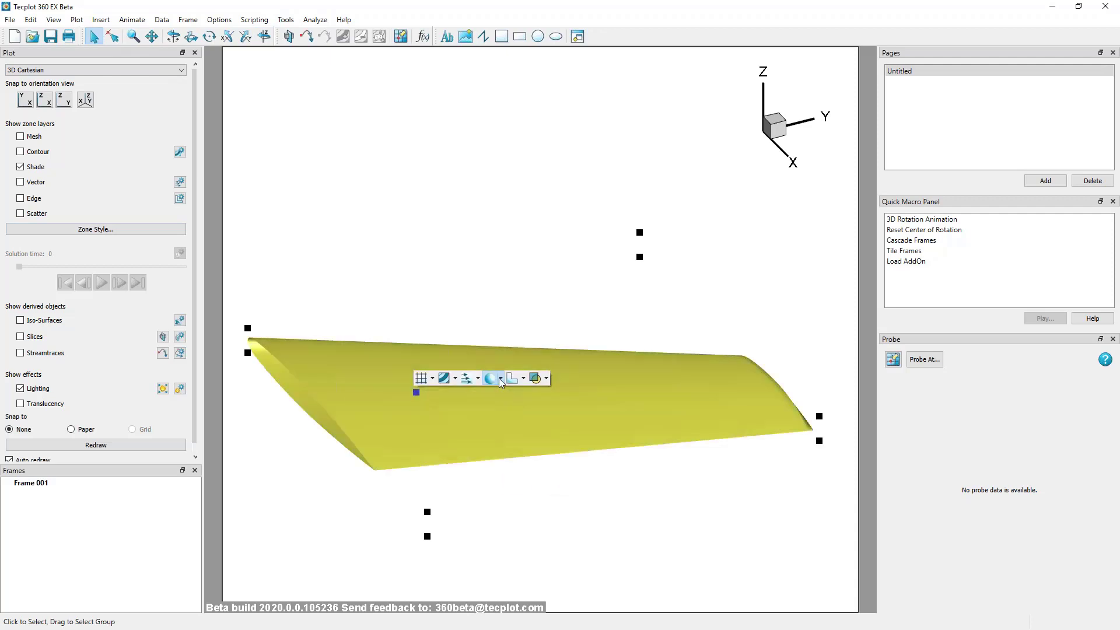
pyautogui.click(500, 378)
pyautogui.click(503, 408)
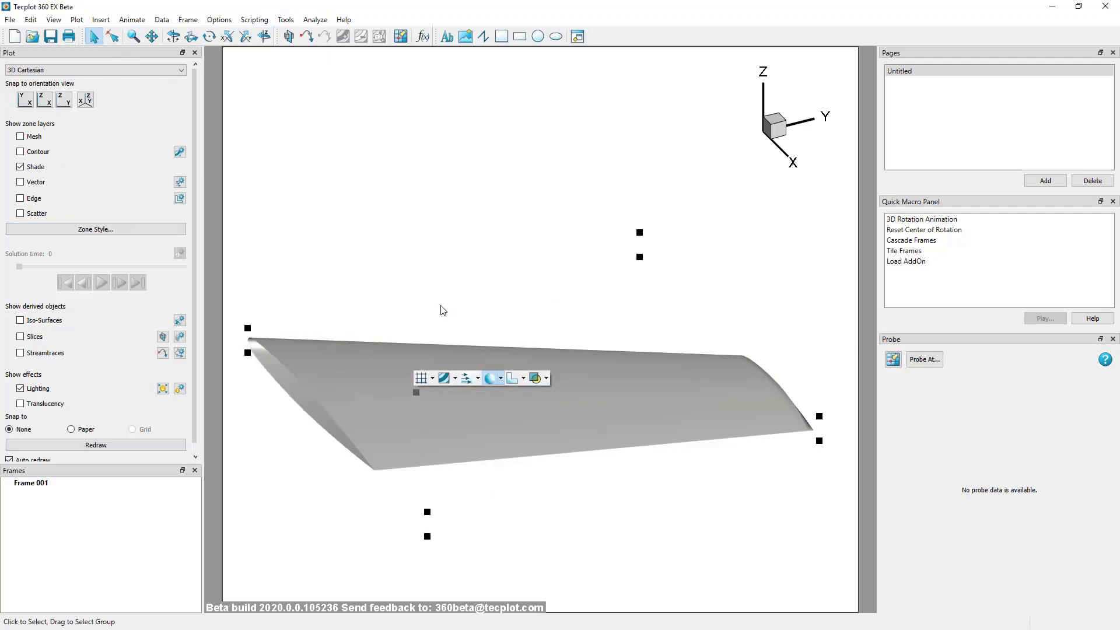
# Rotate the wing back about the Z-axis, and show the Contour and Mesh layers again
pyautogui.click(264, 37)
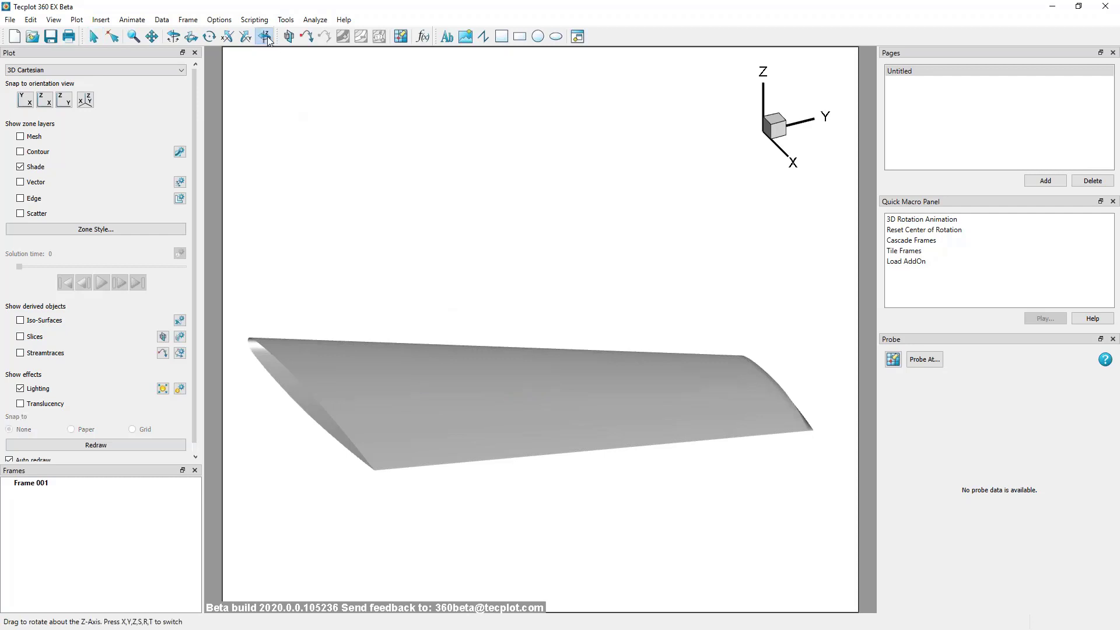
pyautogui.moveTo(705, 395); pyautogui.dragTo(603, 310)
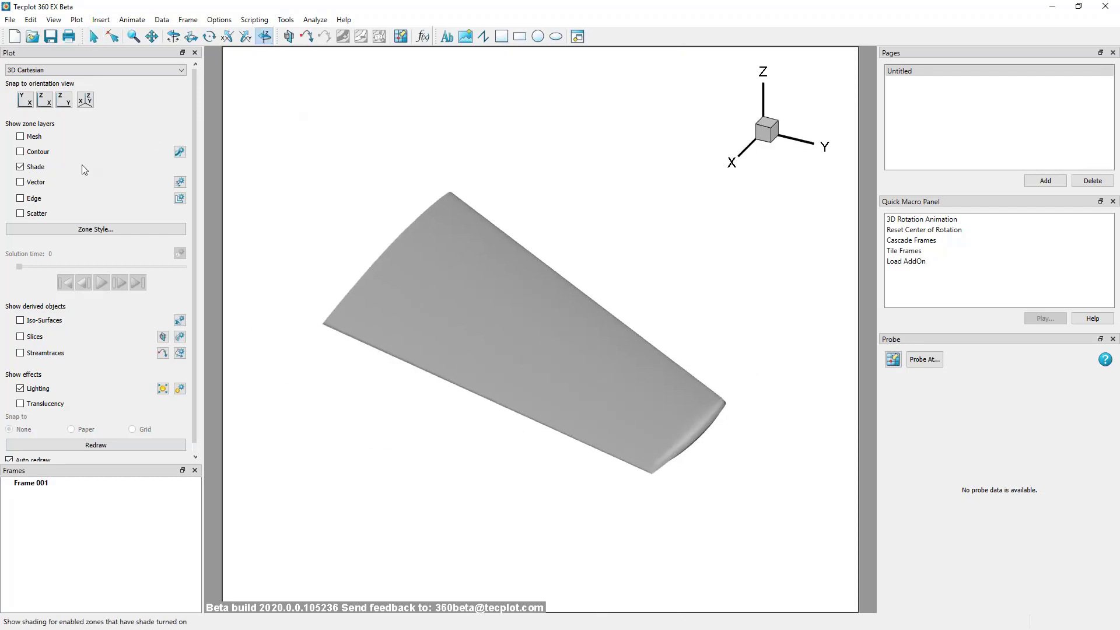
pyautogui.click(21, 151)
pyautogui.click(20, 135)
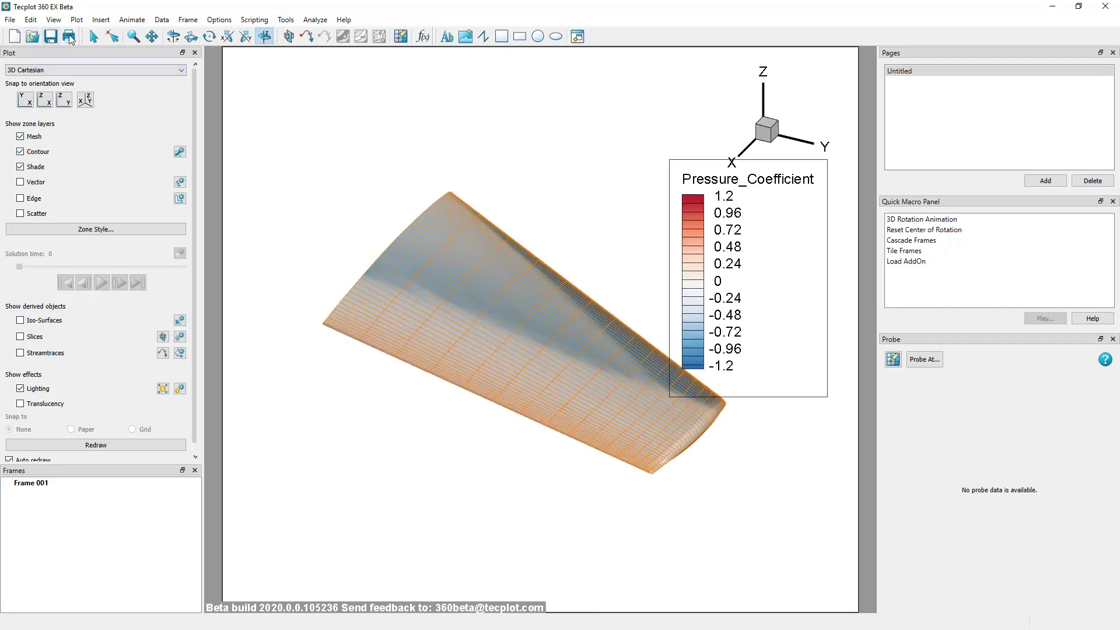
pyautogui.click(90, 38)
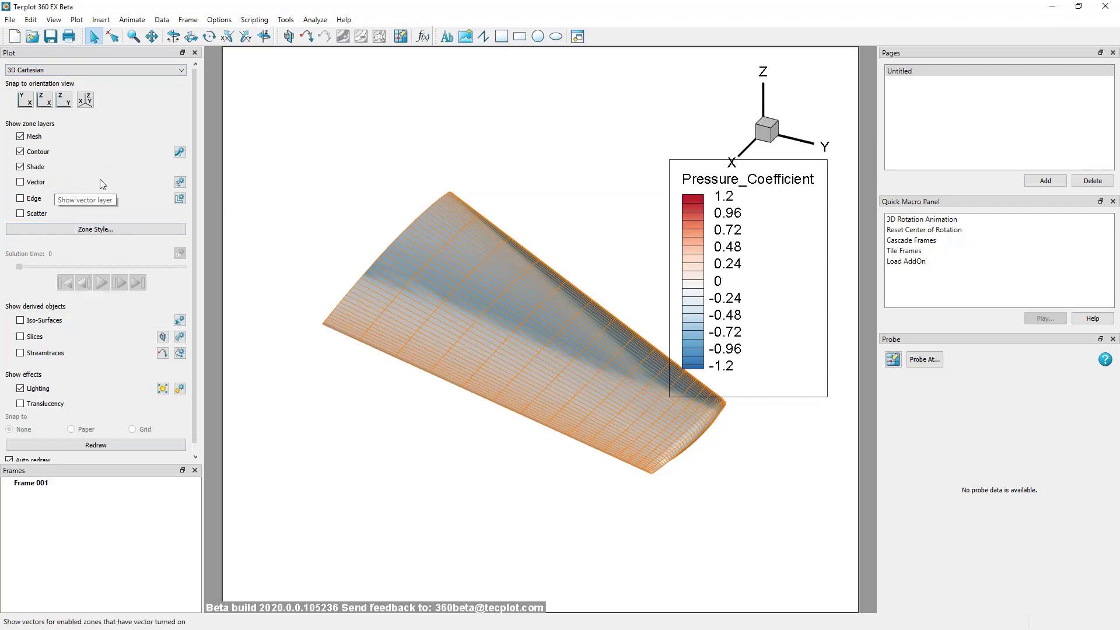
# Show the Edge layer, rotate the wing to examine its edge lines at the root, and hide the layer again
pyautogui.moveTo(445, 319); pyautogui.dragTo(376, 317, button='right')
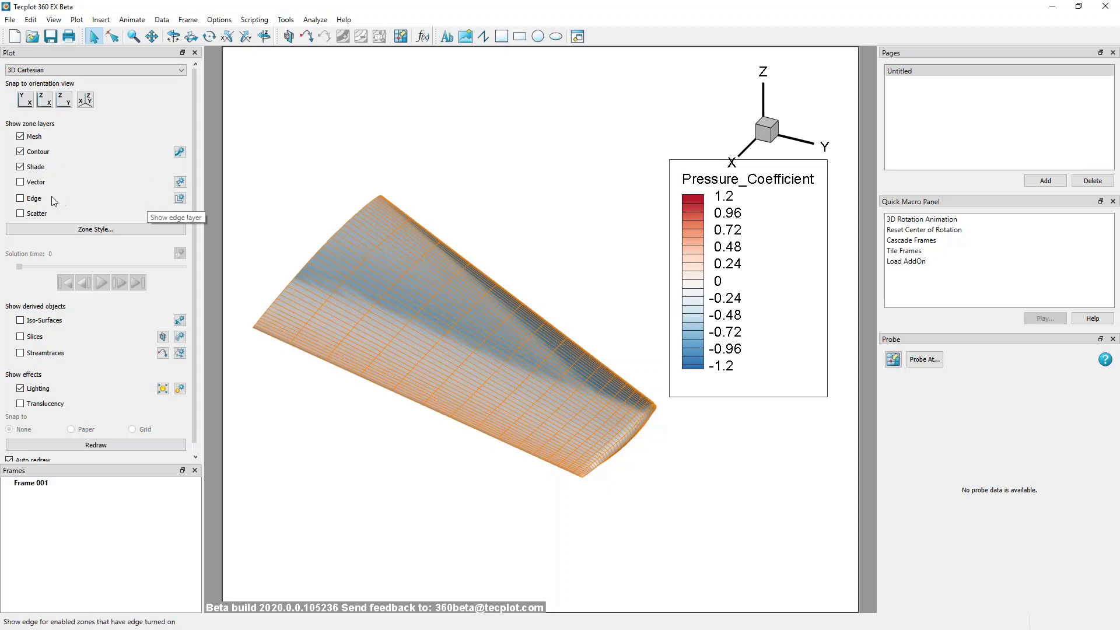
pyautogui.click(21, 199)
pyautogui.moveTo(502, 303); pyautogui.dragTo(613, 417, button='middle')
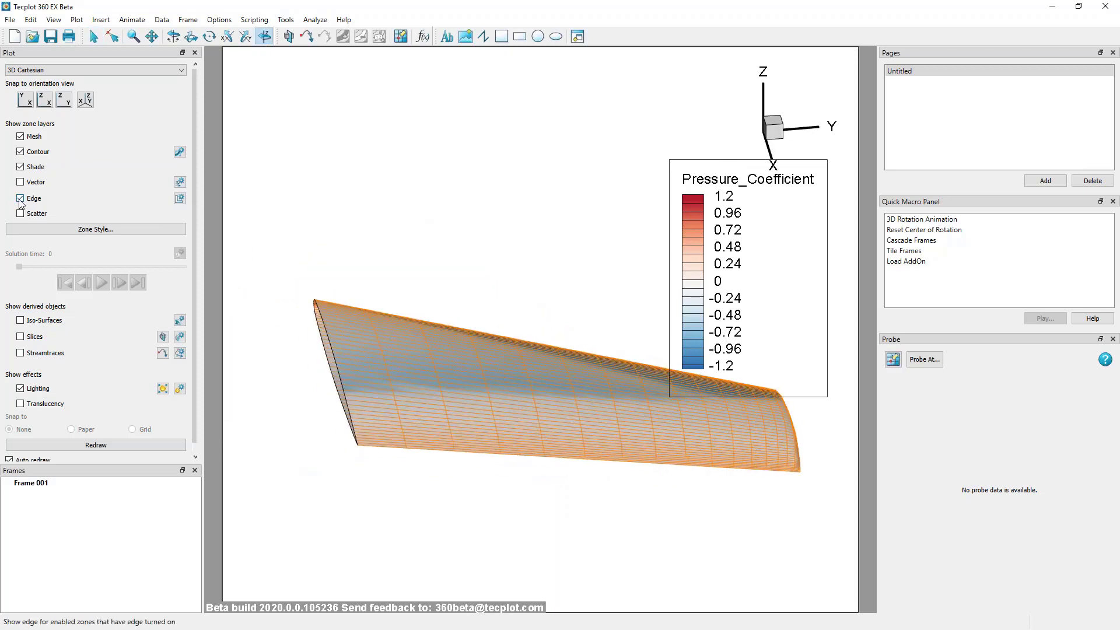
pyautogui.moveTo(675, 452); pyautogui.dragTo(305, 297)
pyautogui.click(20, 198)
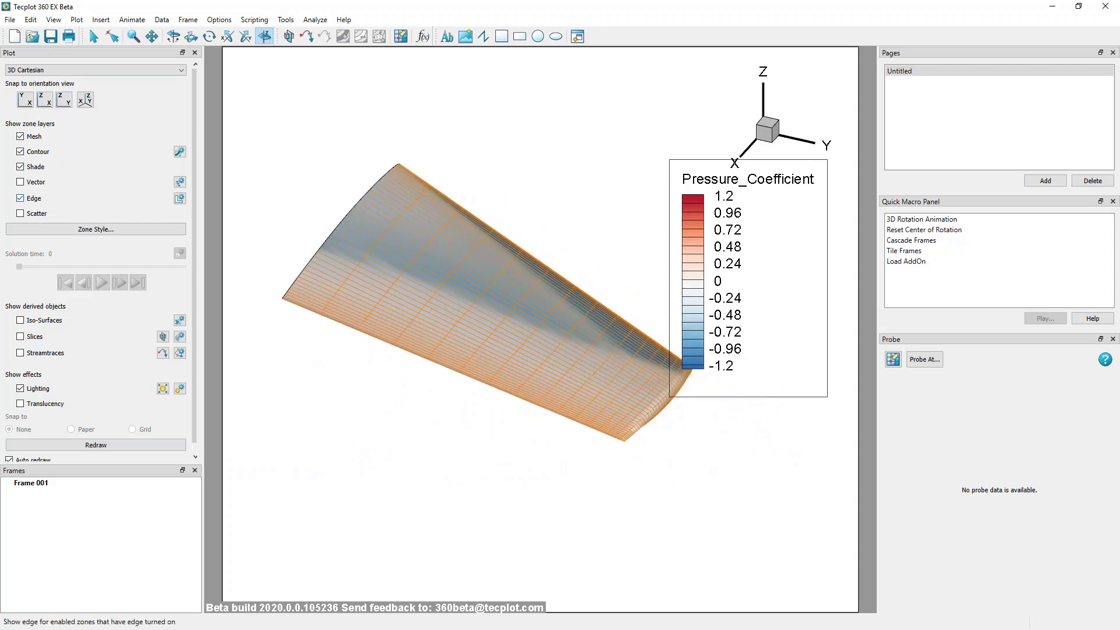
# Show the Scatter layer on the wing briefly, hide it again, and return to the selection tool
pyautogui.click(20, 213)
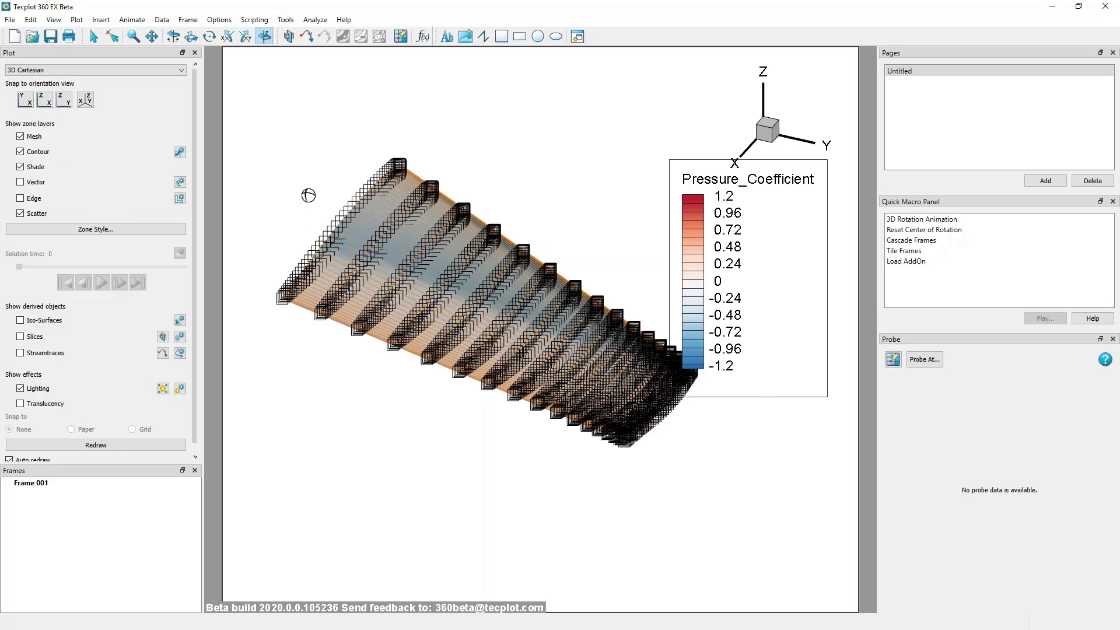
pyautogui.click(21, 214)
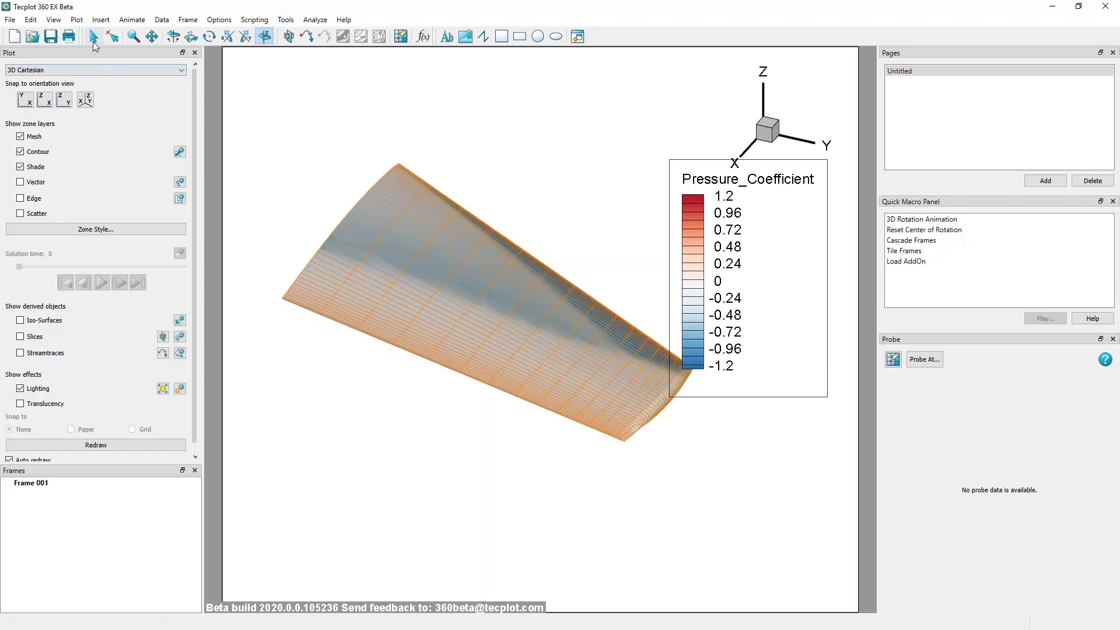
pyautogui.click(94, 37)
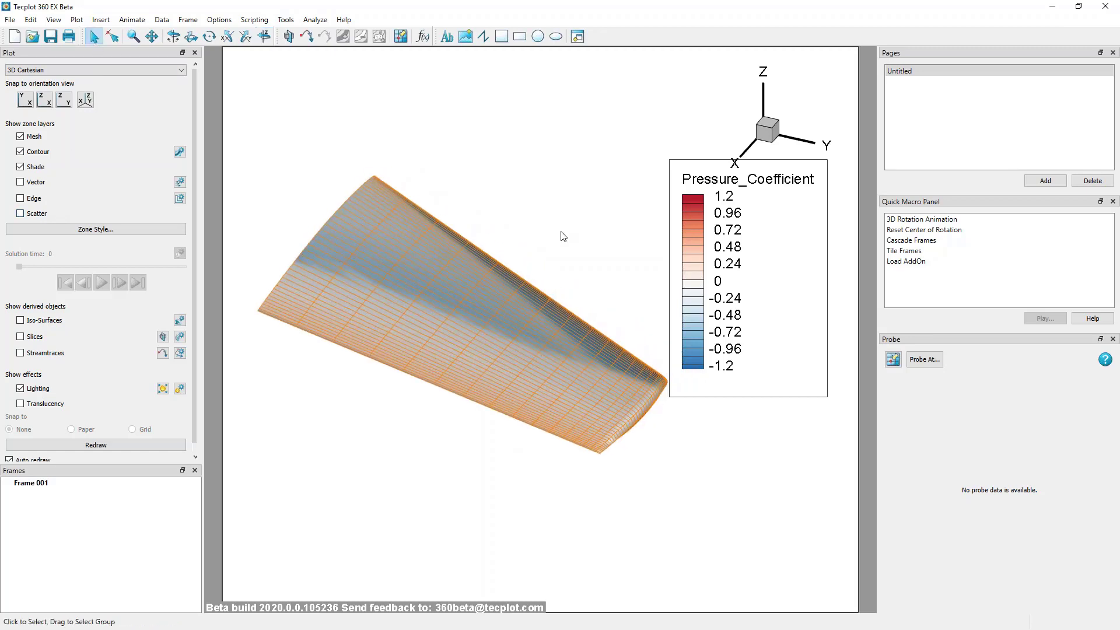
# Probe a point on the WingSurface zone near the wing tip to read its variable values
pyautogui.scroll(5, 562, 257)
pyautogui.scroll(3, 583, 420)
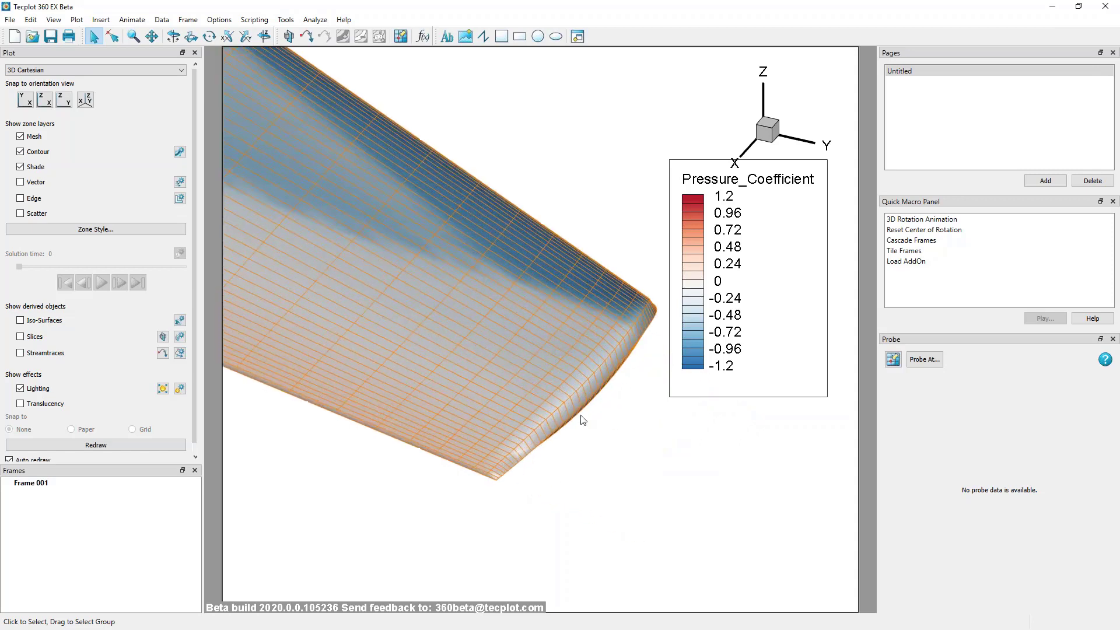
pyautogui.moveTo(583, 420); pyautogui.dragTo(567, 447, button='right')
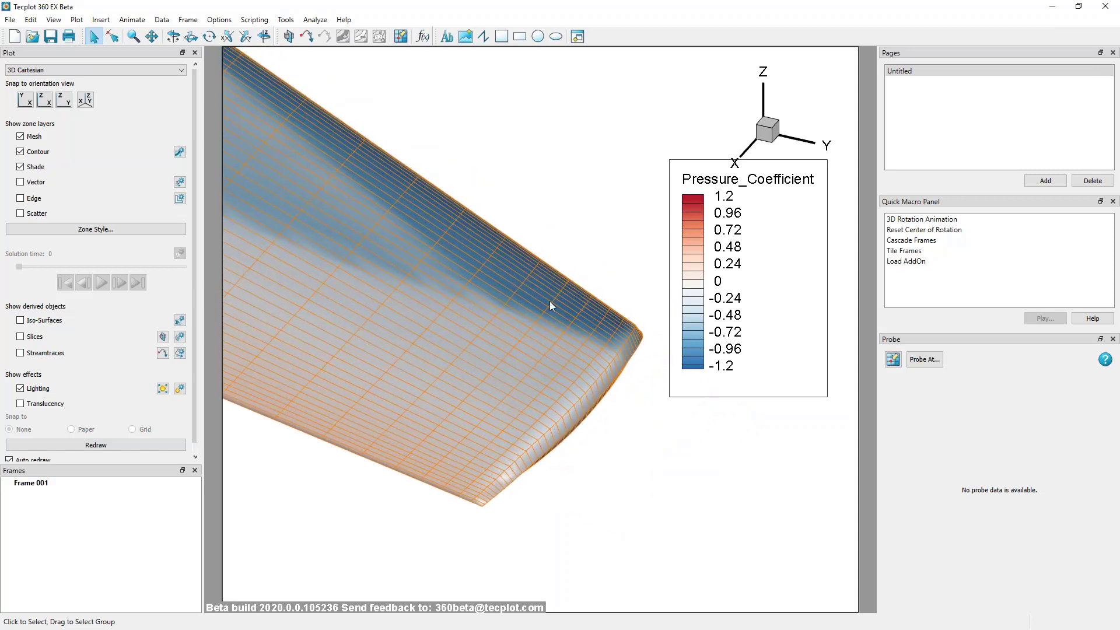
pyautogui.click(422, 325)
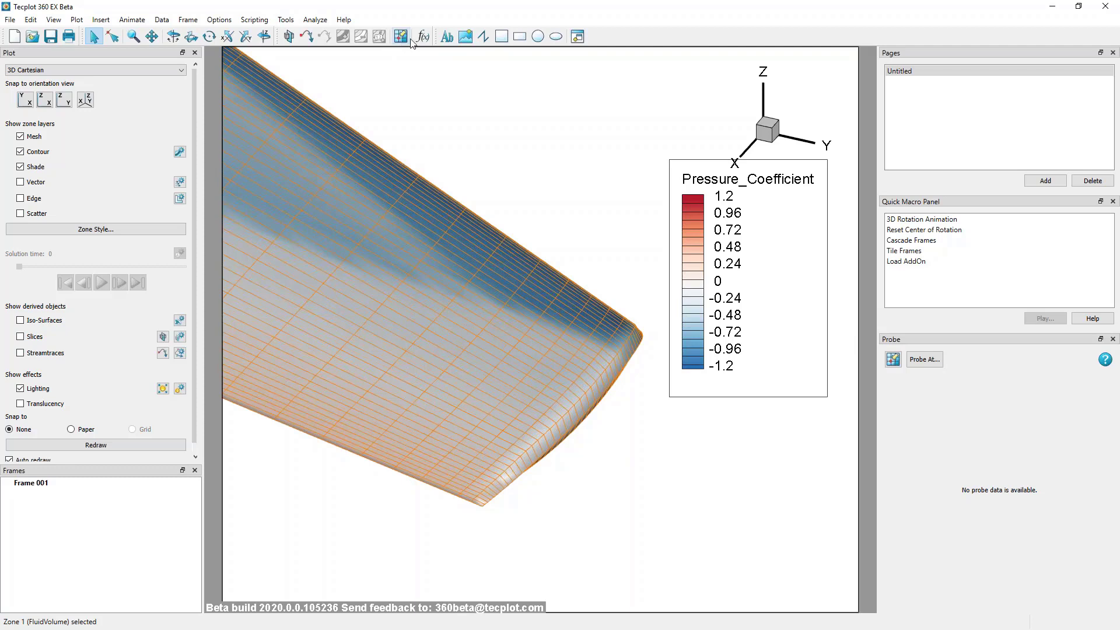
pyautogui.click(893, 360)
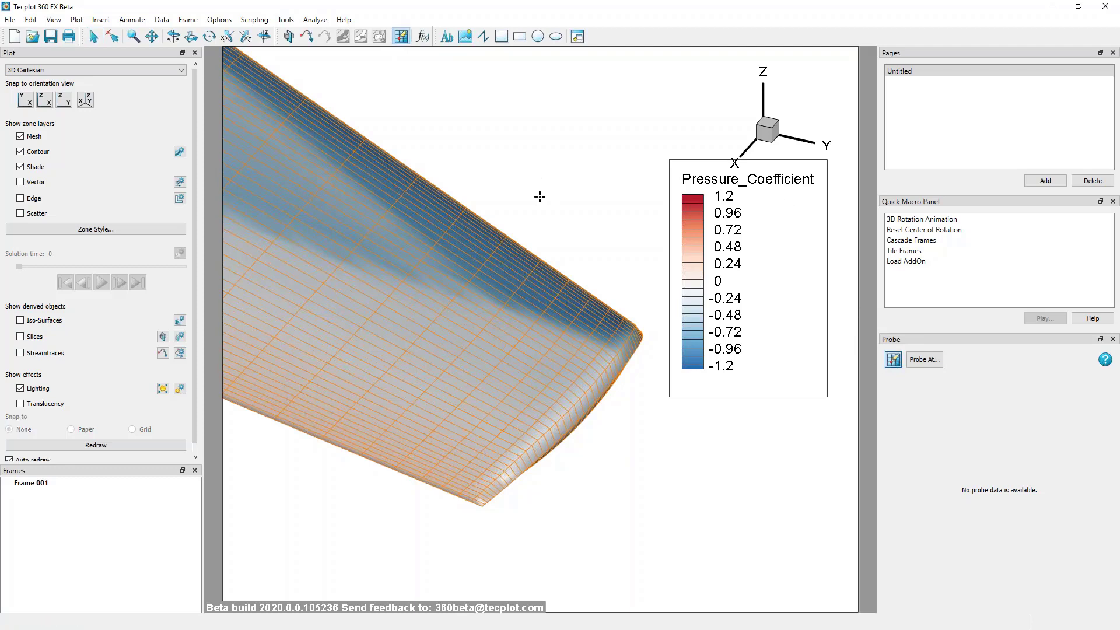
pyautogui.click(501, 375)
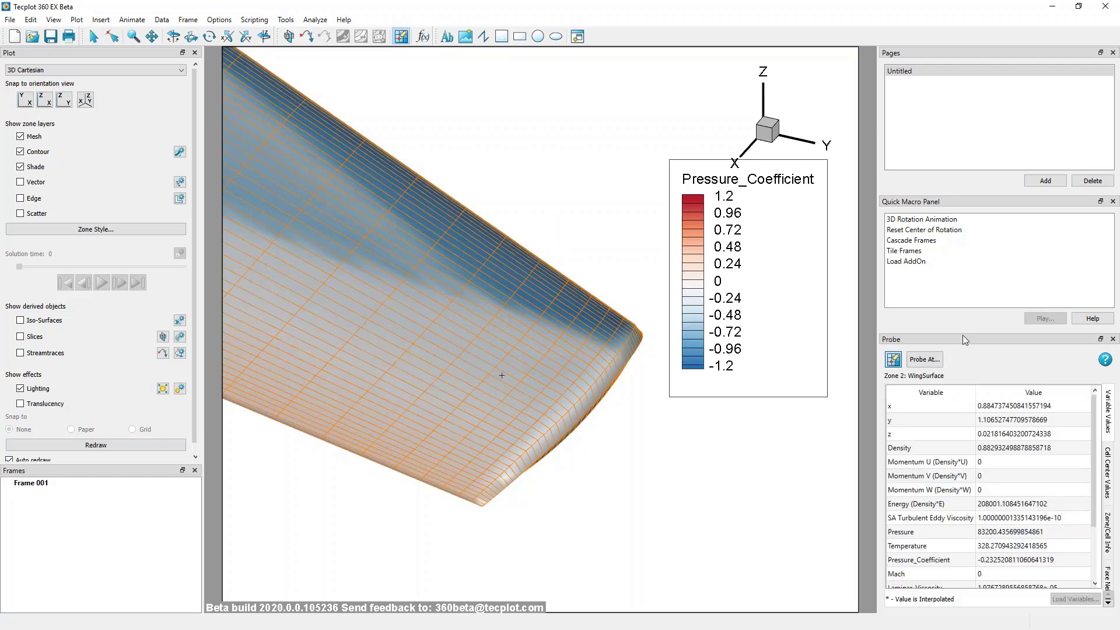
# Enlarge the Probe panel, show the cell center values, and probe another cell near the wing tip
pyautogui.moveTo(965, 338); pyautogui.dragTo(959, 209)
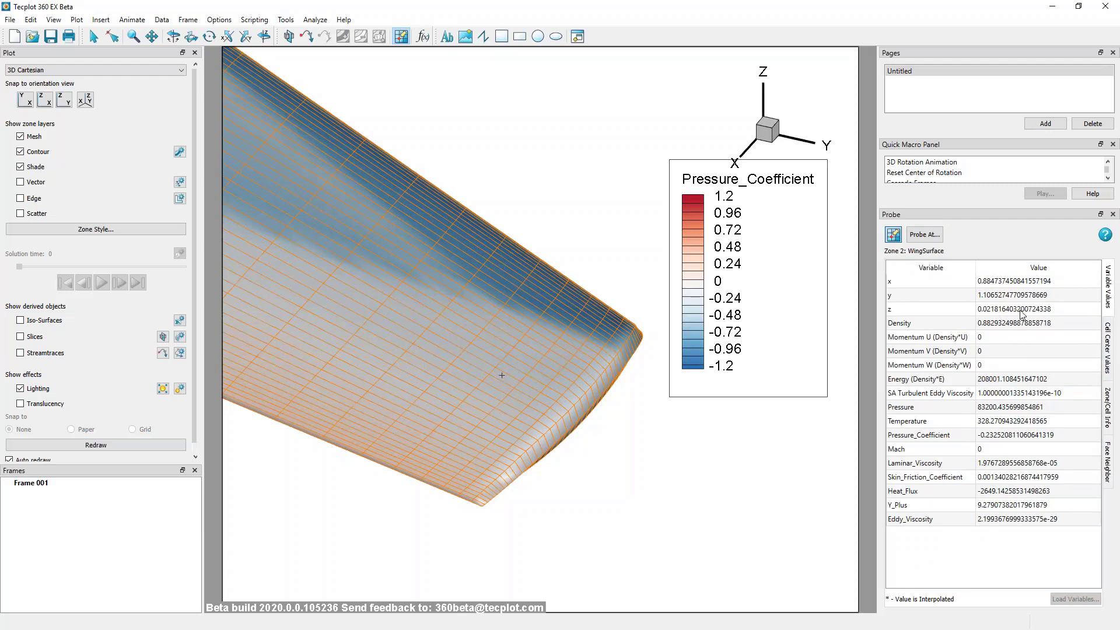
pyautogui.click(1108, 348)
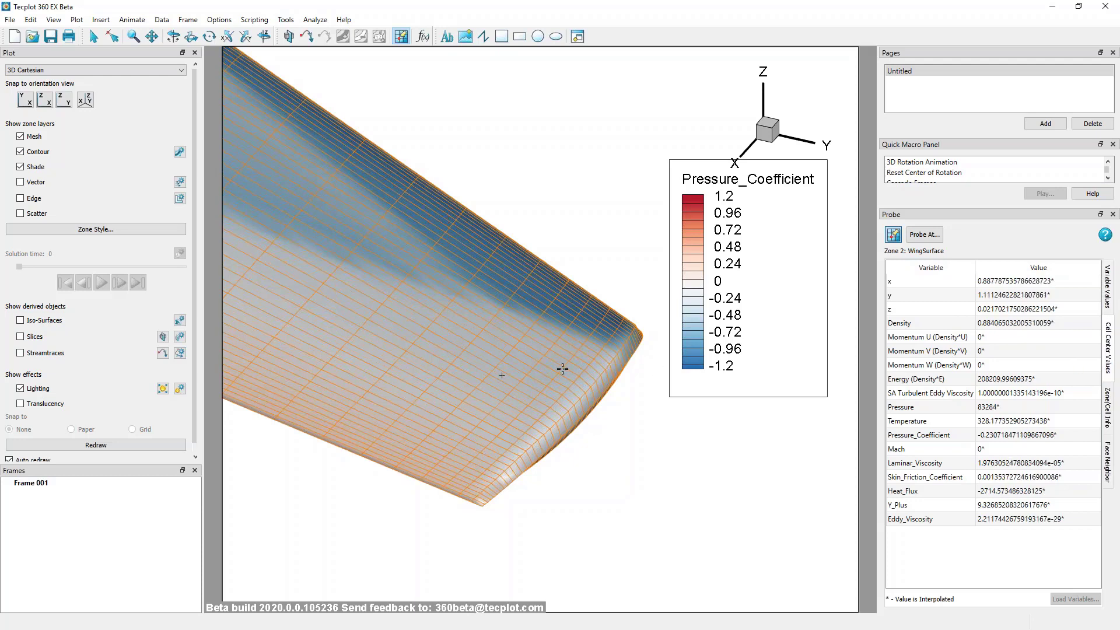
pyautogui.click(506, 371)
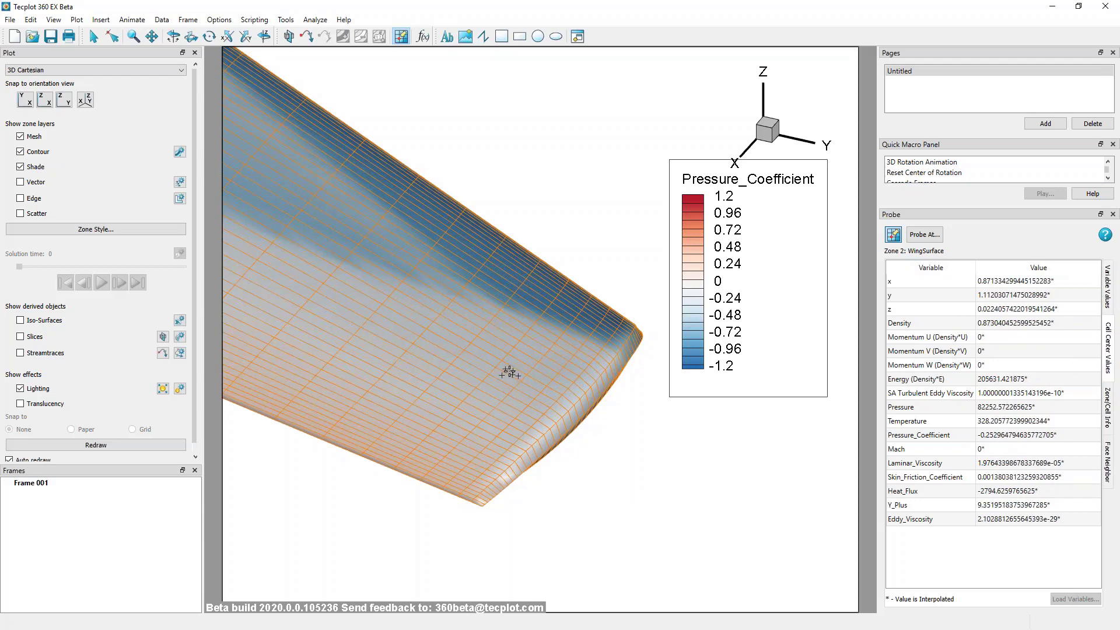
# Switch the probe back to variable values and probe a mesh node on the WingSurface near the tip
pyautogui.scroll(2, 490, 371)
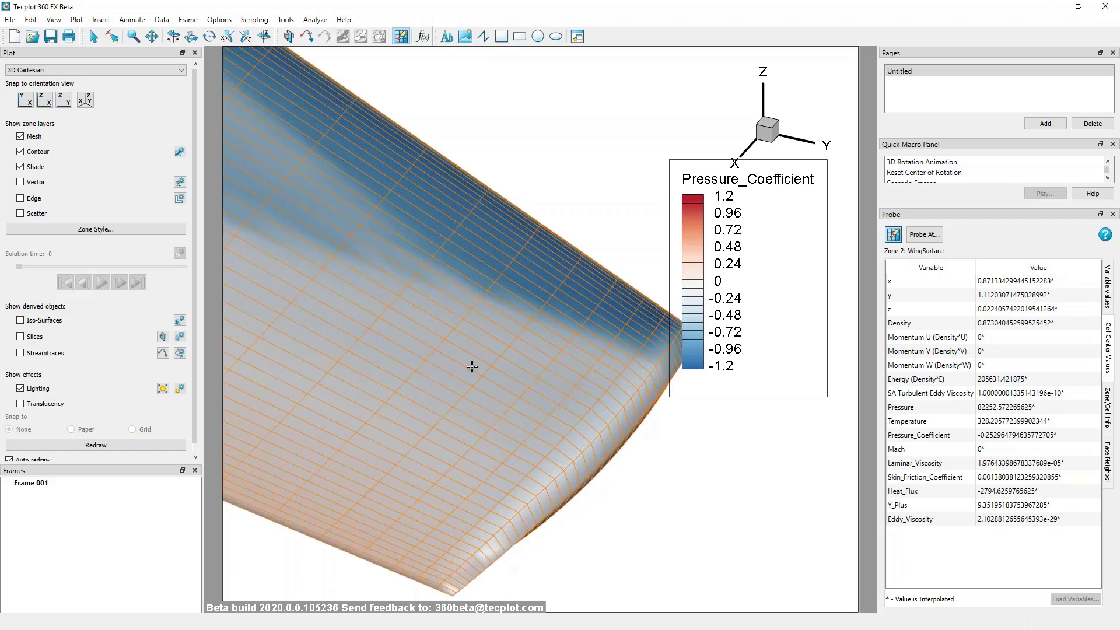
pyautogui.scroll(1, 475, 424)
pyautogui.scroll(1, 475, 443)
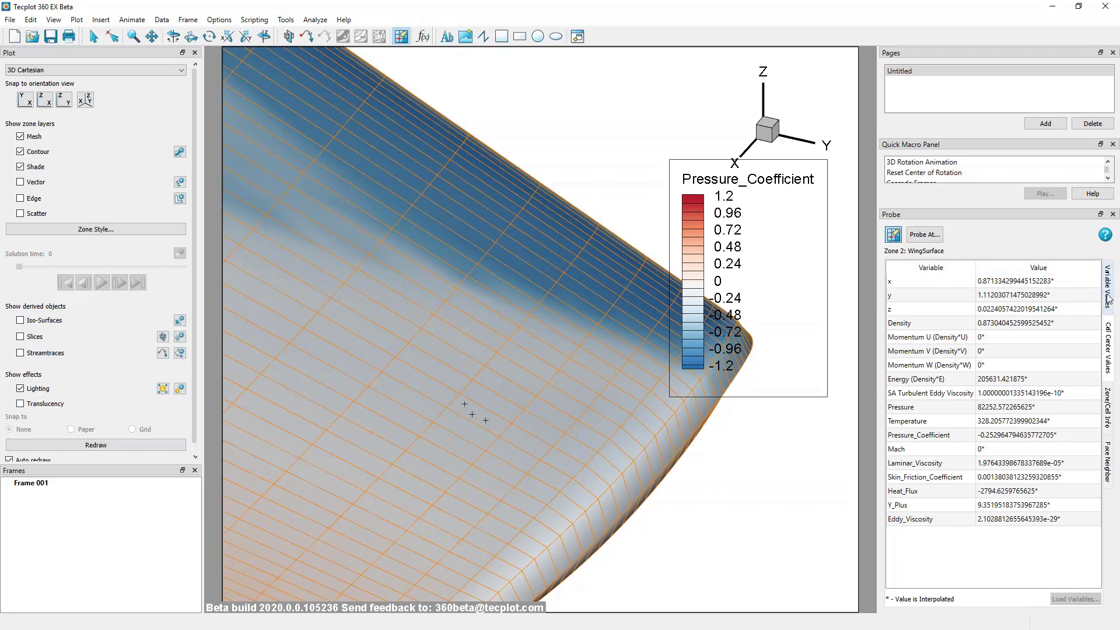
pyautogui.click(1107, 347)
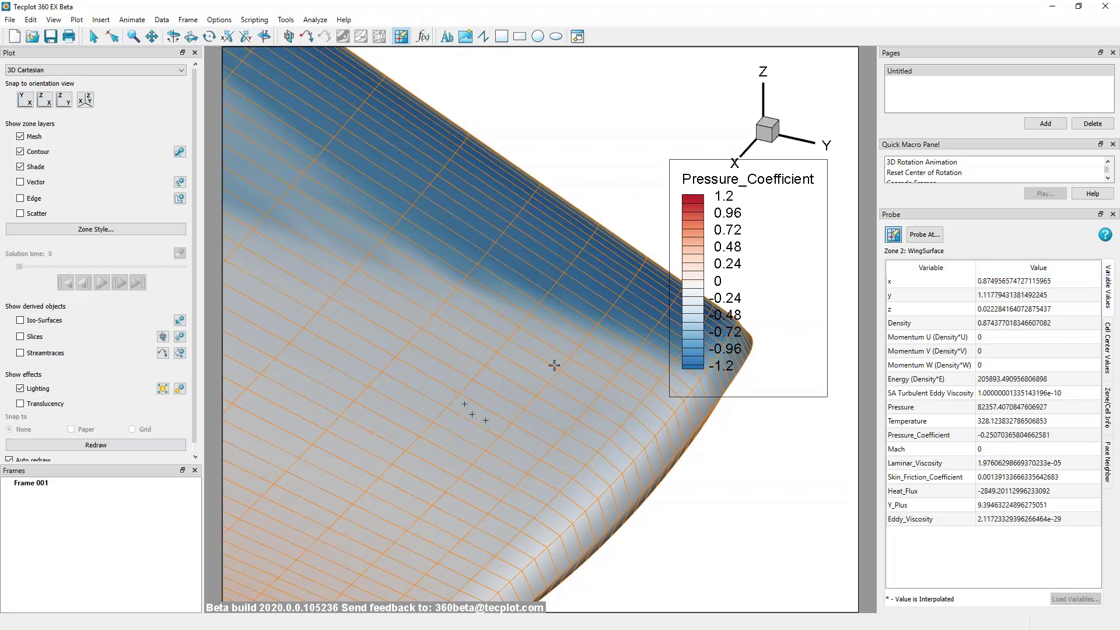
pyautogui.click(474, 383)
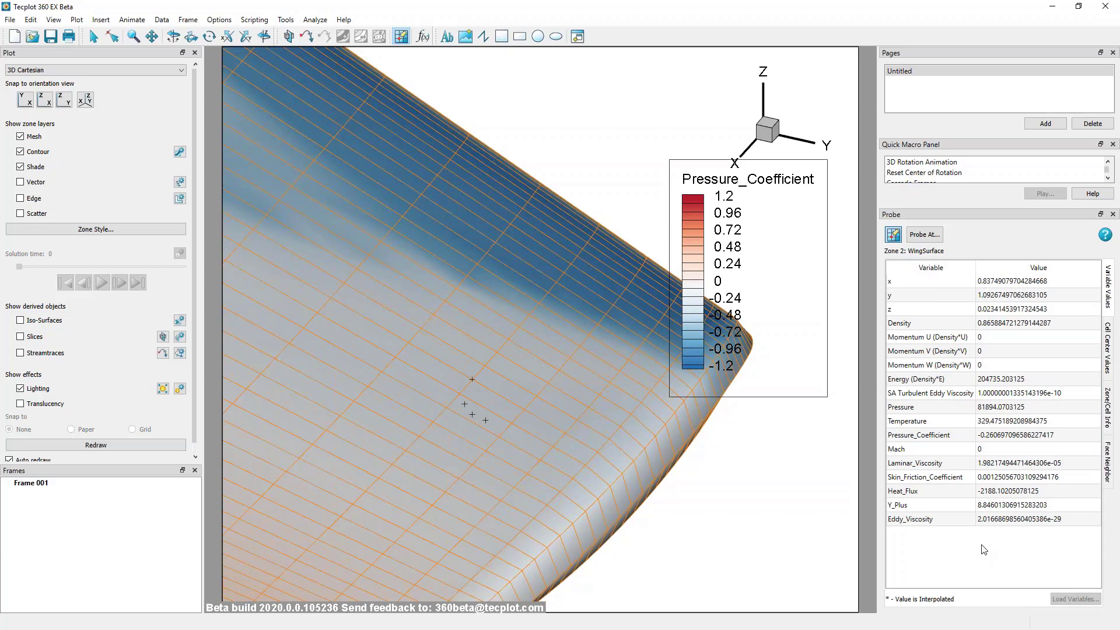
# Examine the zone and cell info and the face neighbors of the probed cell, and return to the variable values
pyautogui.click(1108, 416)
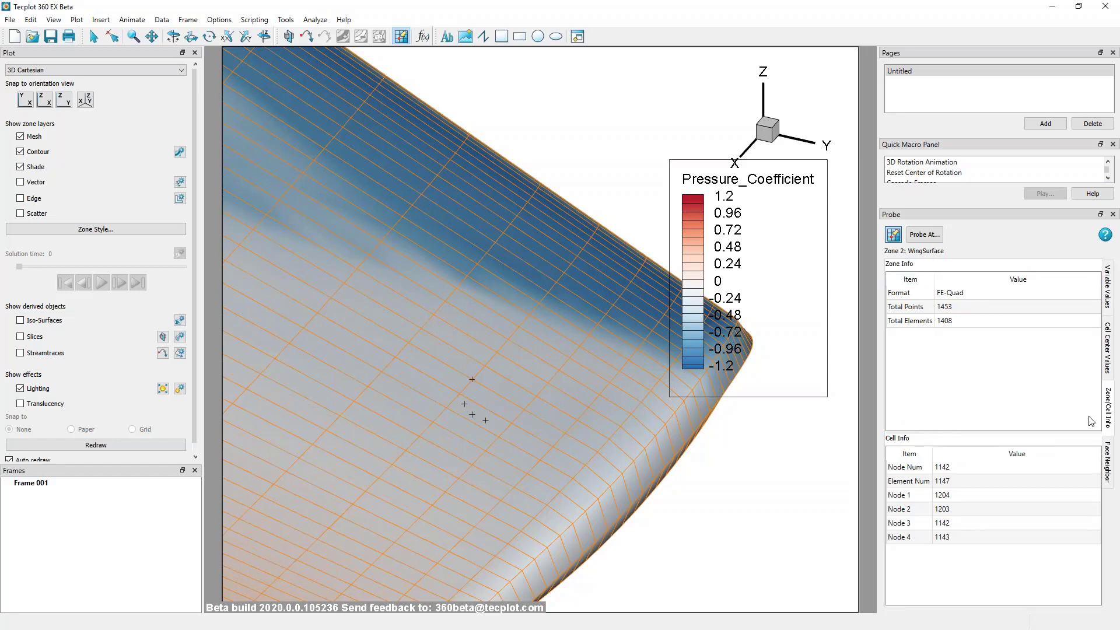
pyautogui.click(1108, 461)
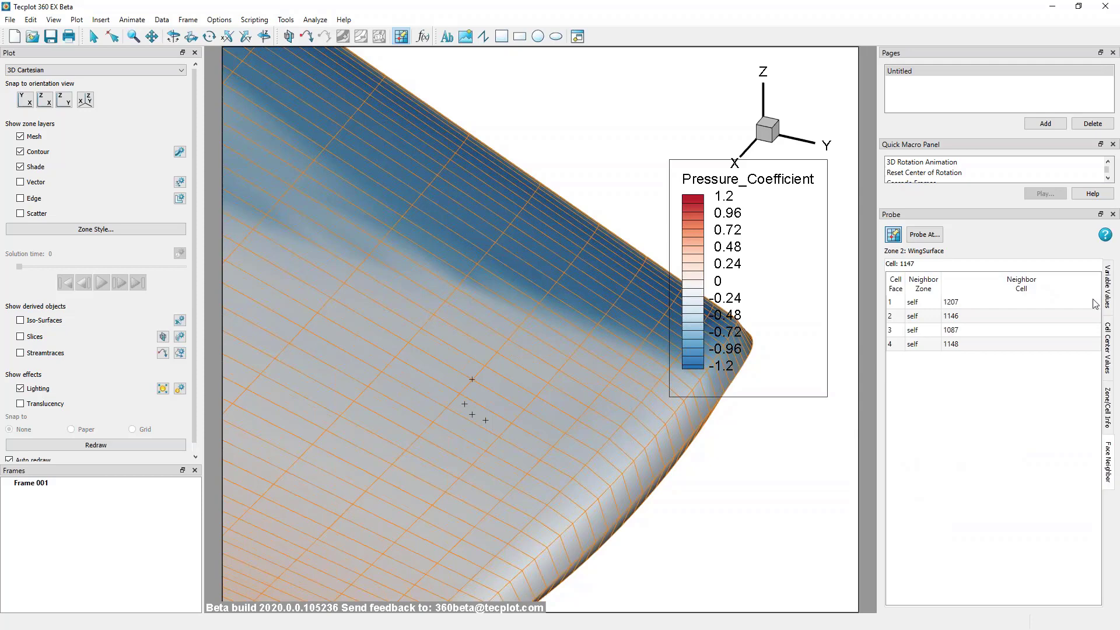
pyautogui.click(1110, 283)
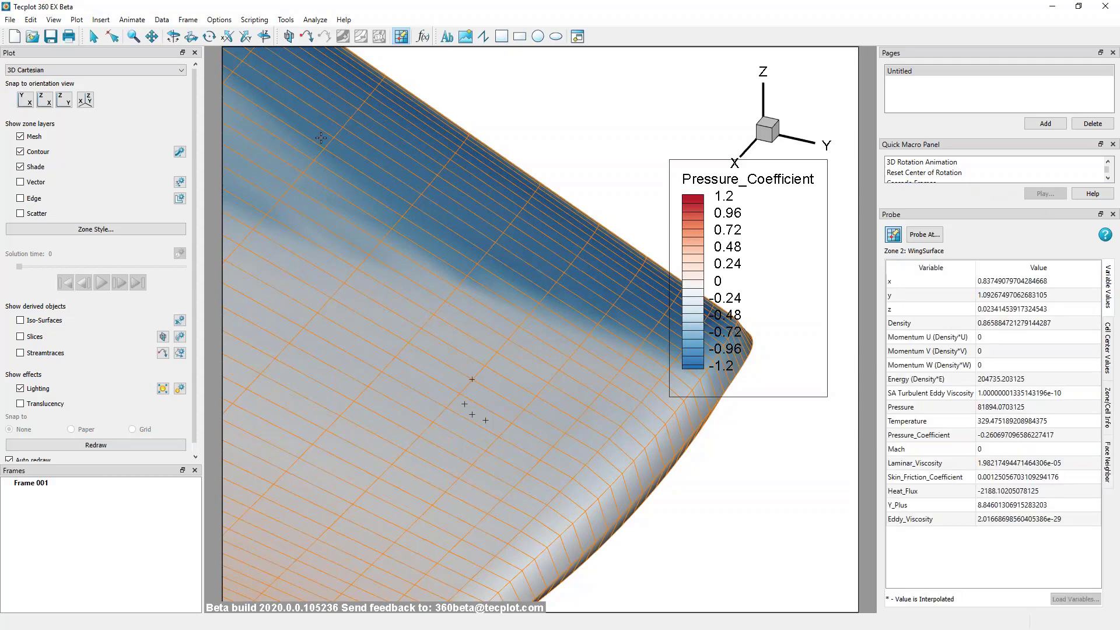
# Return to the selection tool and hide the dashed bounding box around the whole flow domain
pyautogui.click(93, 37)
pyautogui.scroll(-7, 401, 148)
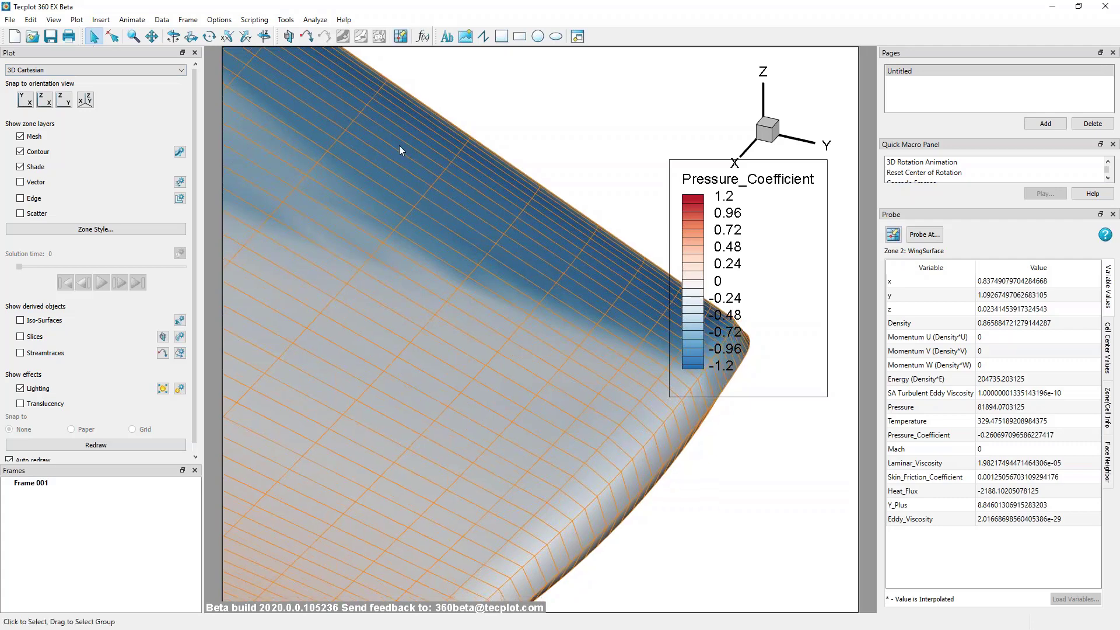
pyautogui.moveTo(415, 260); pyautogui.dragTo(554, 364, button='right')
pyautogui.scroll(-4, 385, 244)
pyautogui.scroll(-3, 385, 244)
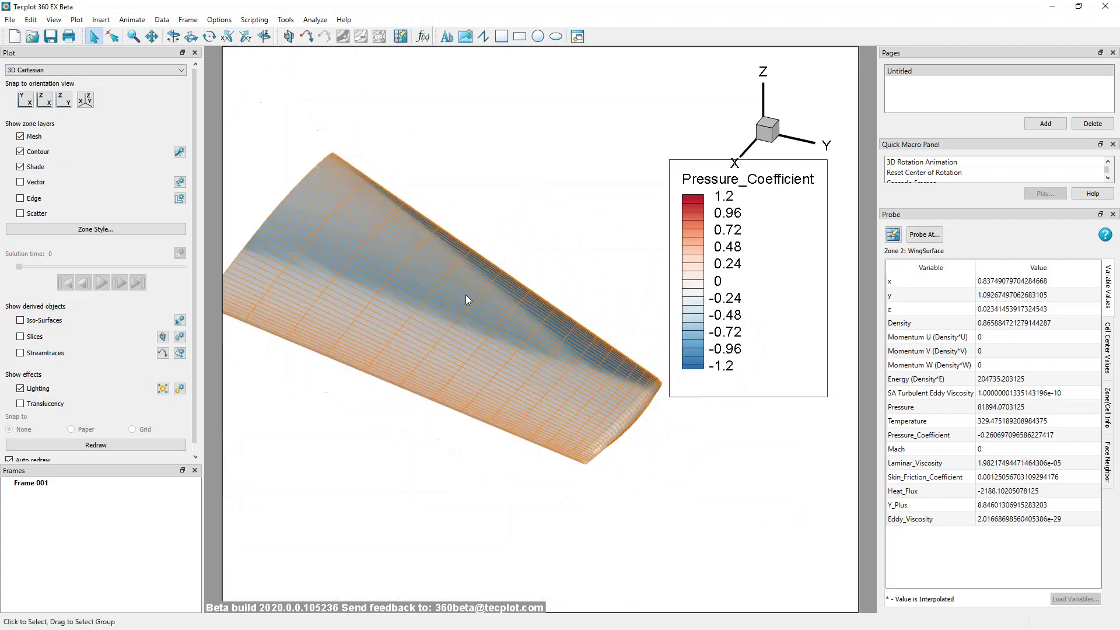
pyautogui.moveTo(466, 295); pyautogui.dragTo(527, 341, button='right')
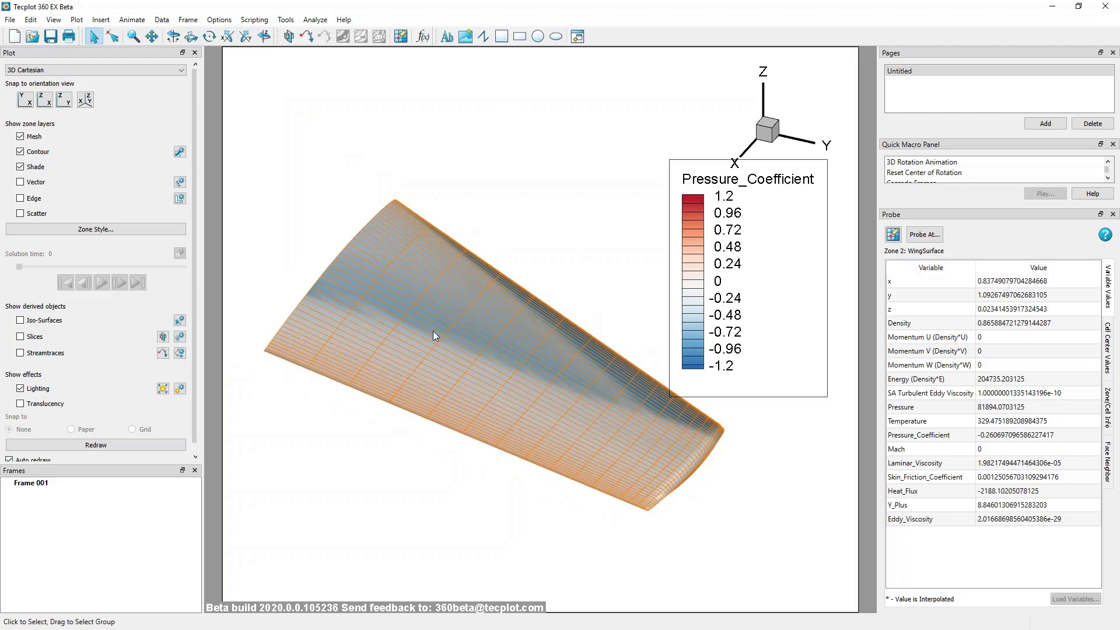
pyautogui.scroll(-10, 490, 388)
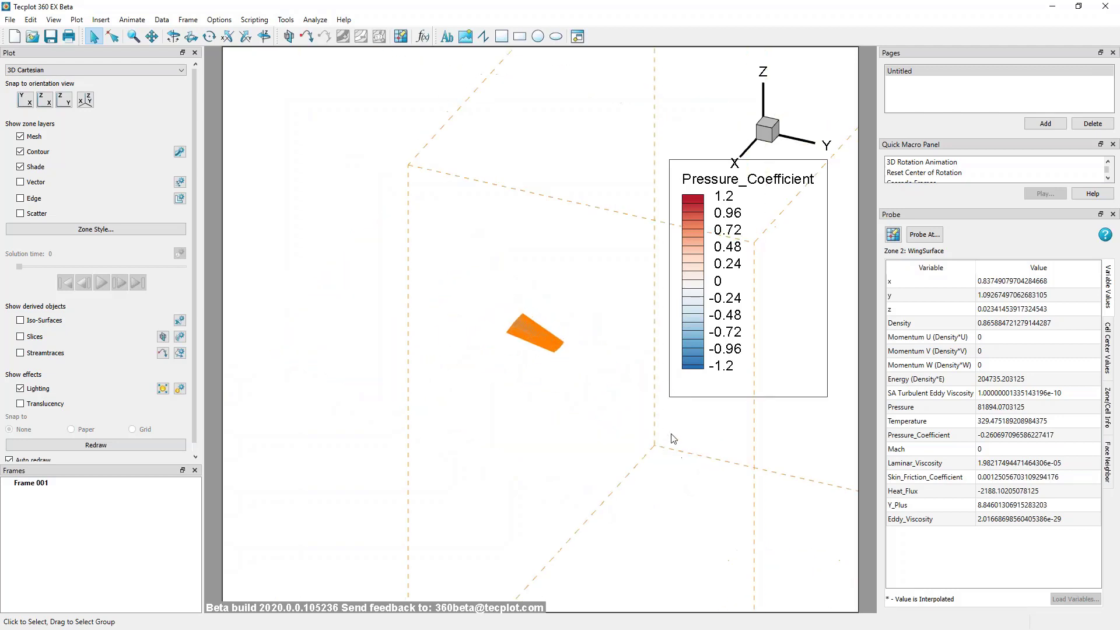
pyautogui.moveTo(582, 291); pyautogui.dragTo(512, 298, button='right')
pyautogui.moveTo(617, 480); pyautogui.dragTo(549, 449, button='right')
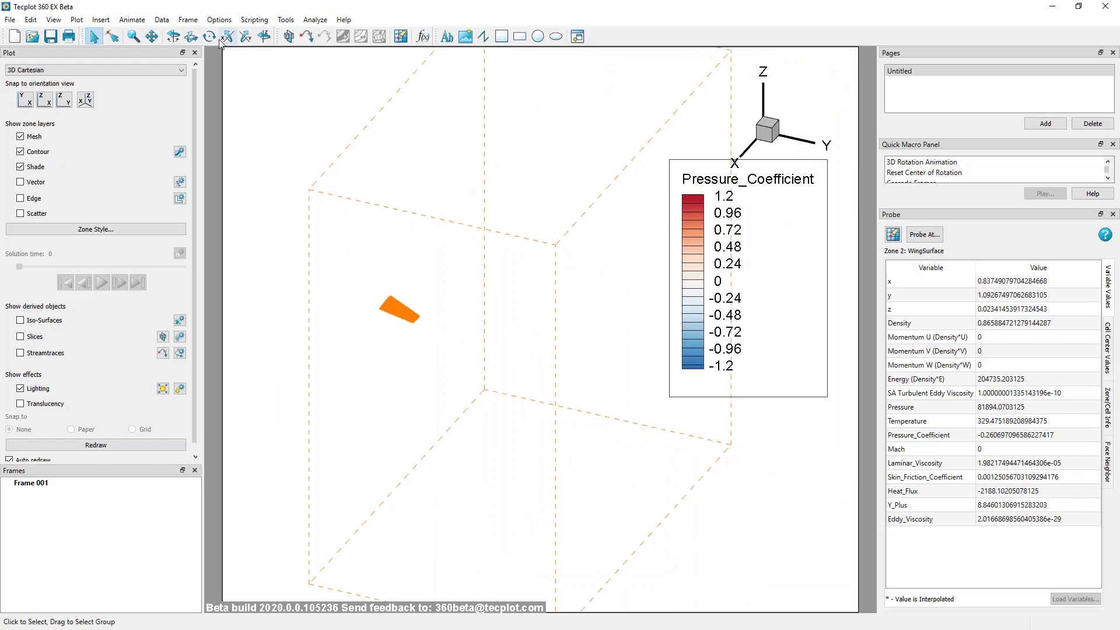
pyautogui.click(219, 20)
pyautogui.click(269, 60)
# Place a slice through the middle of the wing with the Slice tool
pyautogui.moveTo(379, 259); pyautogui.dragTo(411, 452, button='middle')
pyautogui.moveTo(433, 437); pyautogui.dragTo(634, 434, button='right')
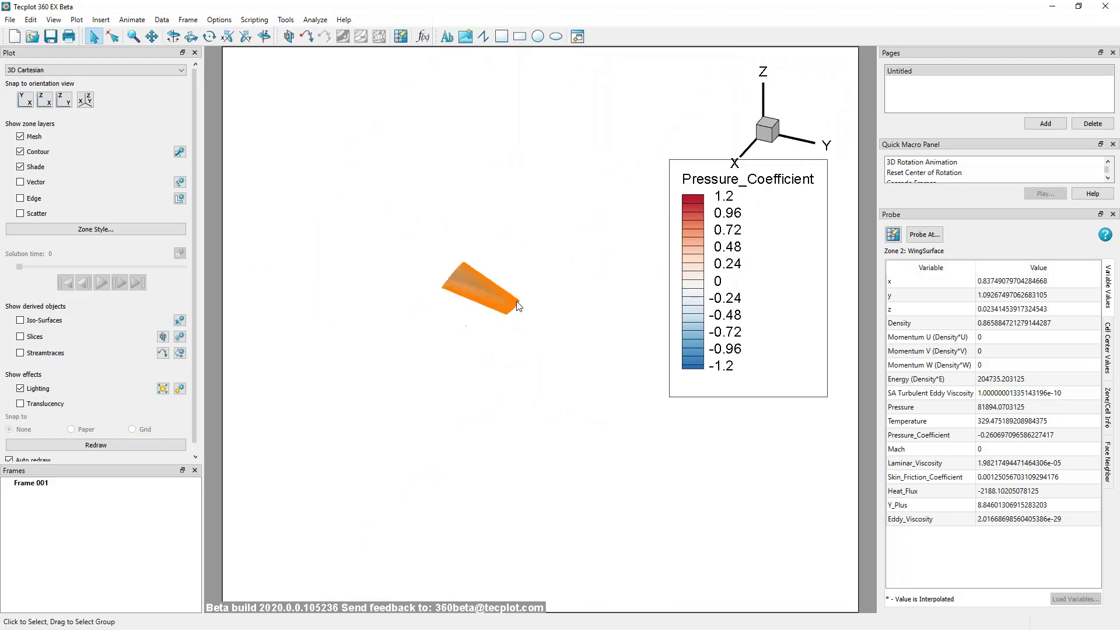
pyautogui.moveTo(517, 305); pyautogui.dragTo(512, 496, button='middle')
pyautogui.moveTo(492, 419); pyautogui.dragTo(562, 494, button='right')
pyautogui.moveTo(416, 264); pyautogui.dragTo(426, 353, button='middle')
pyautogui.moveTo(353, 353); pyautogui.dragTo(411, 373, button='right')
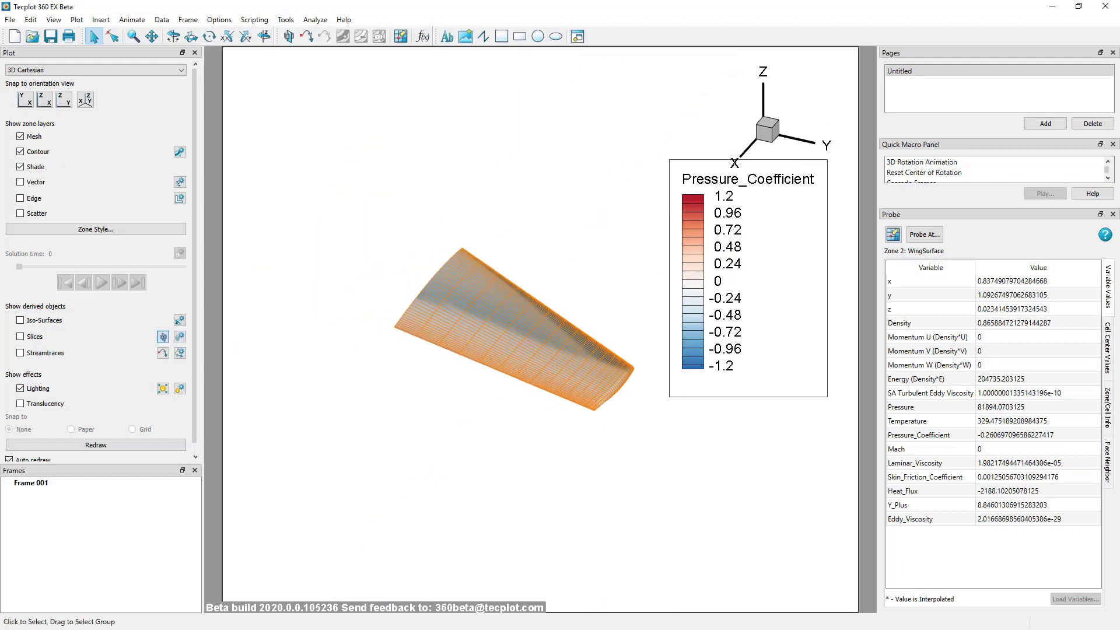
pyautogui.click(163, 337)
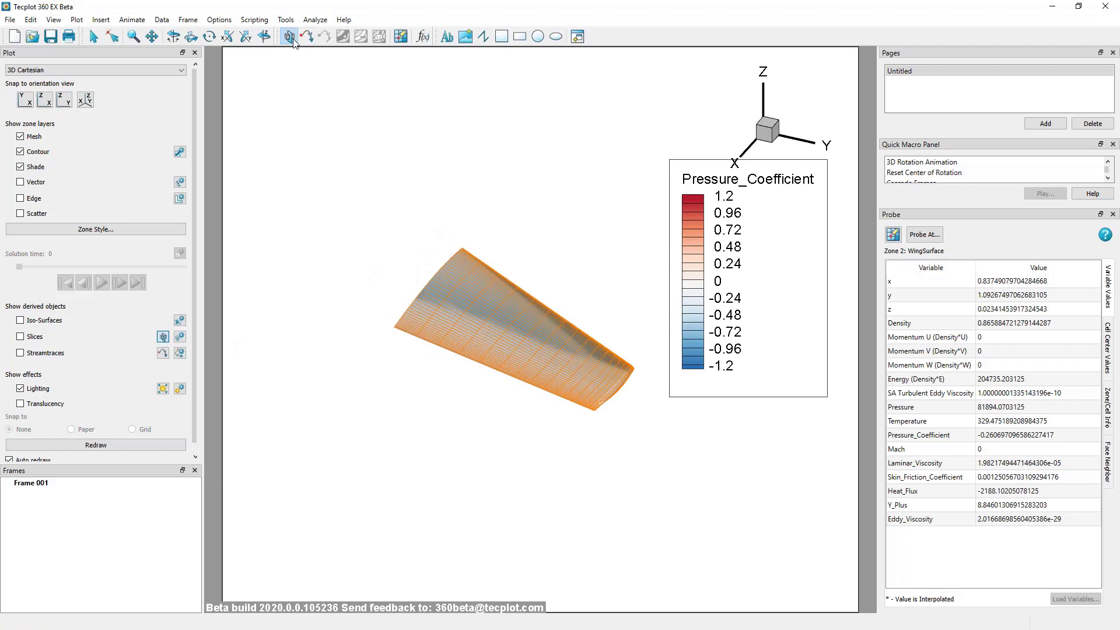
pyautogui.click(490, 311)
pyautogui.moveTo(503, 358); pyautogui.dragTo(432, 383, button='right')
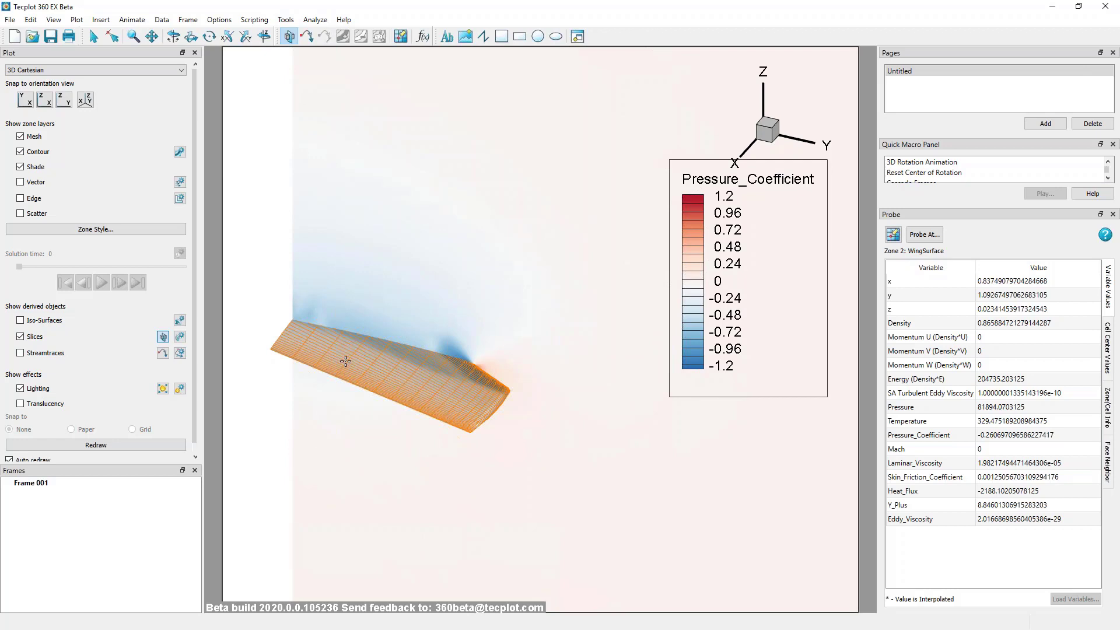
# Try the slice in other orientations and positions across the wing, restore it as an X-plane, and return to the selection tool
pyautogui.moveTo(345, 361); pyautogui.dragTo(382, 310)
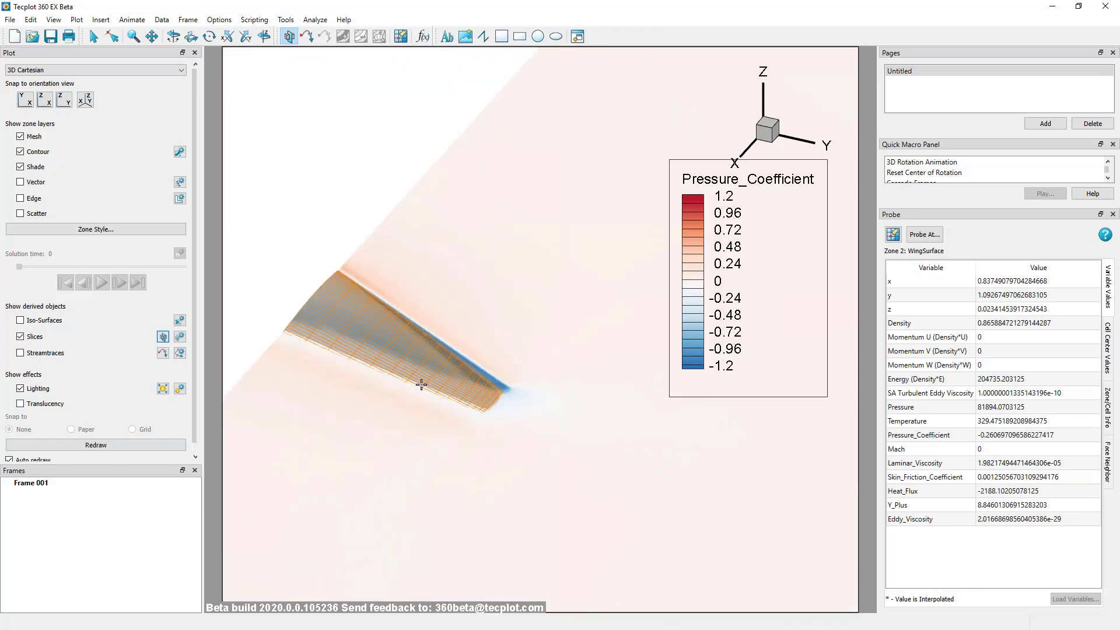
pyautogui.moveTo(389, 342); pyautogui.dragTo(308, 375)
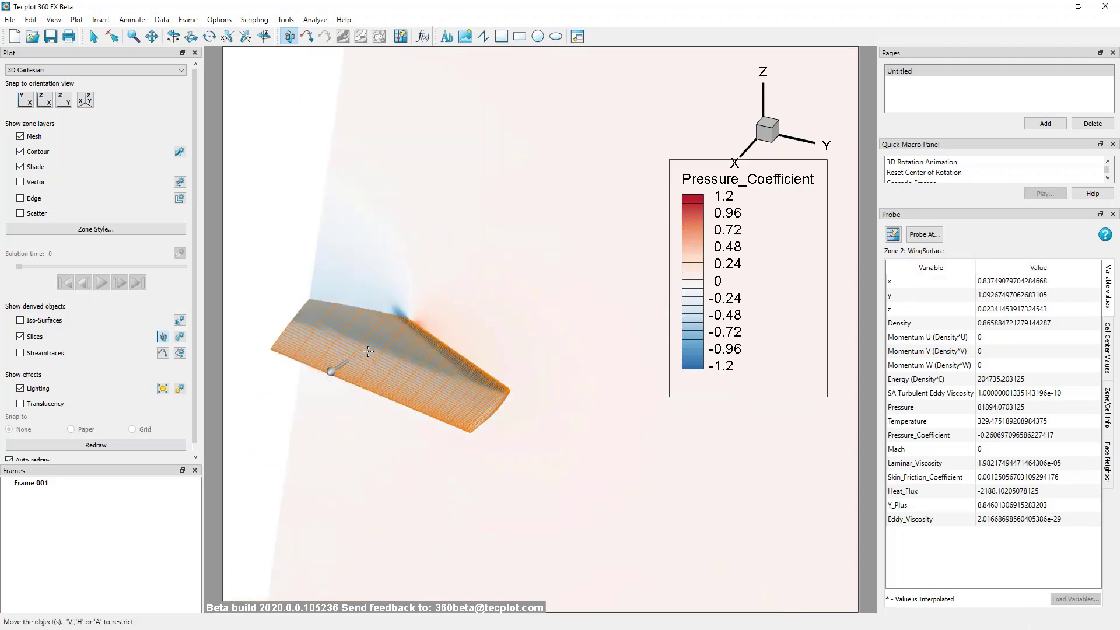
pyautogui.moveTo(342, 365); pyautogui.dragTo(375, 193)
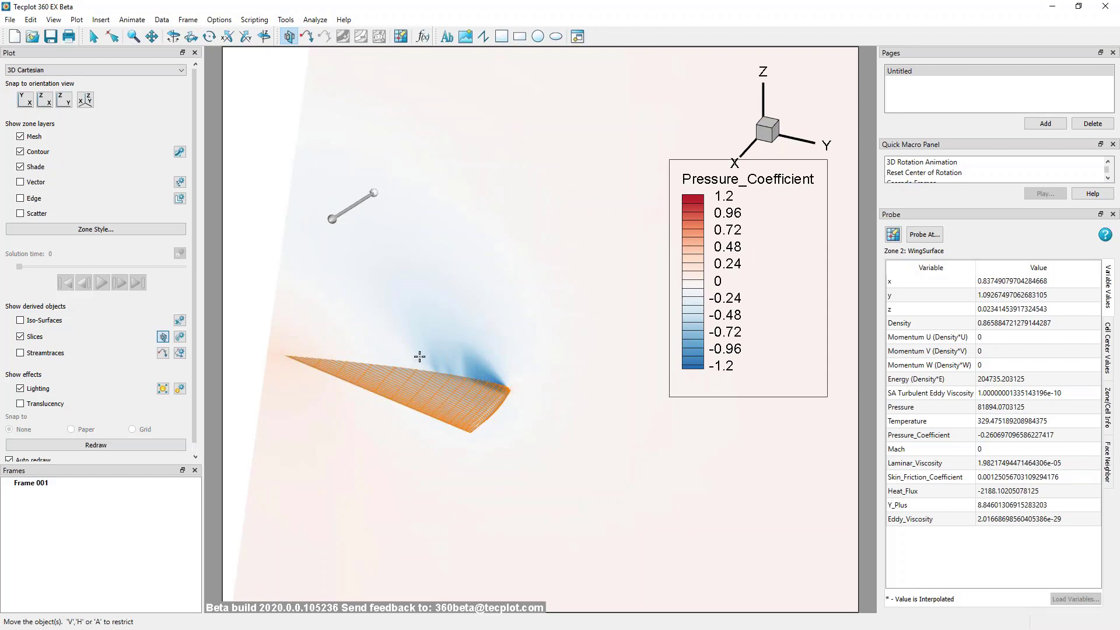
pyautogui.press('x')
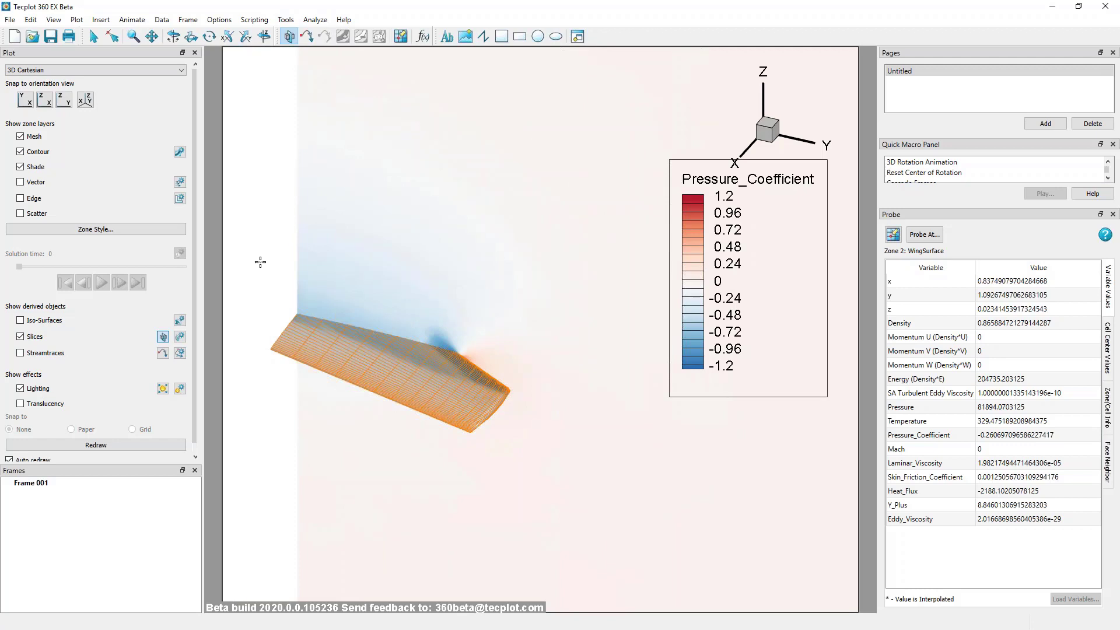
pyautogui.click(93, 37)
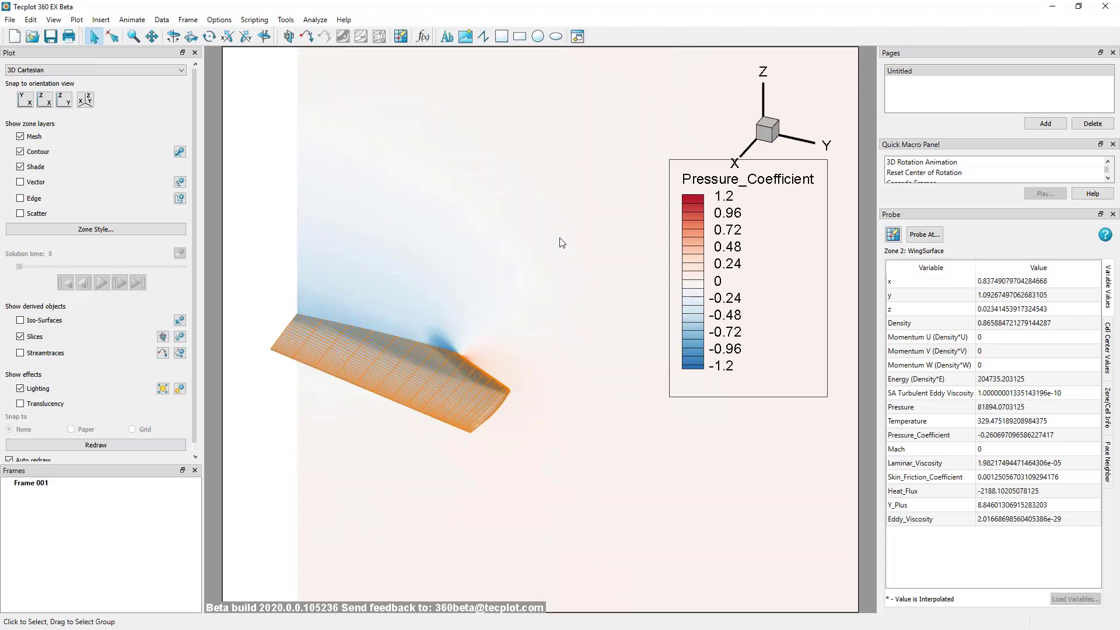
# Open the slice's details and flood its contours by contour group C2
pyautogui.doubleClick(429, 193)
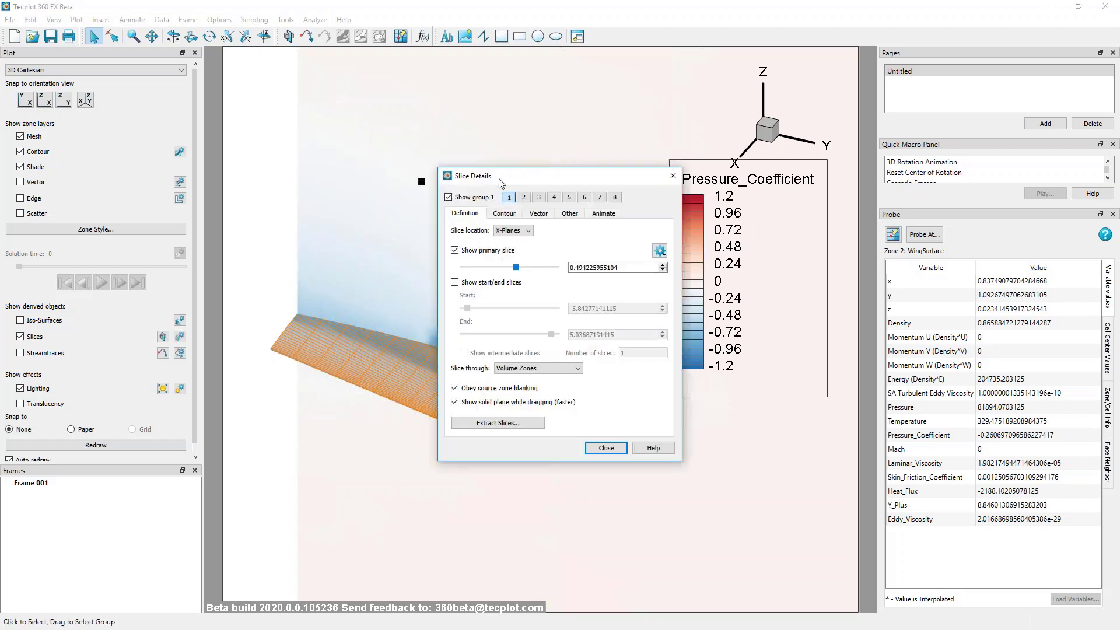
pyautogui.moveTo(467, 186); pyautogui.dragTo(113, 178)
pyautogui.click(142, 218)
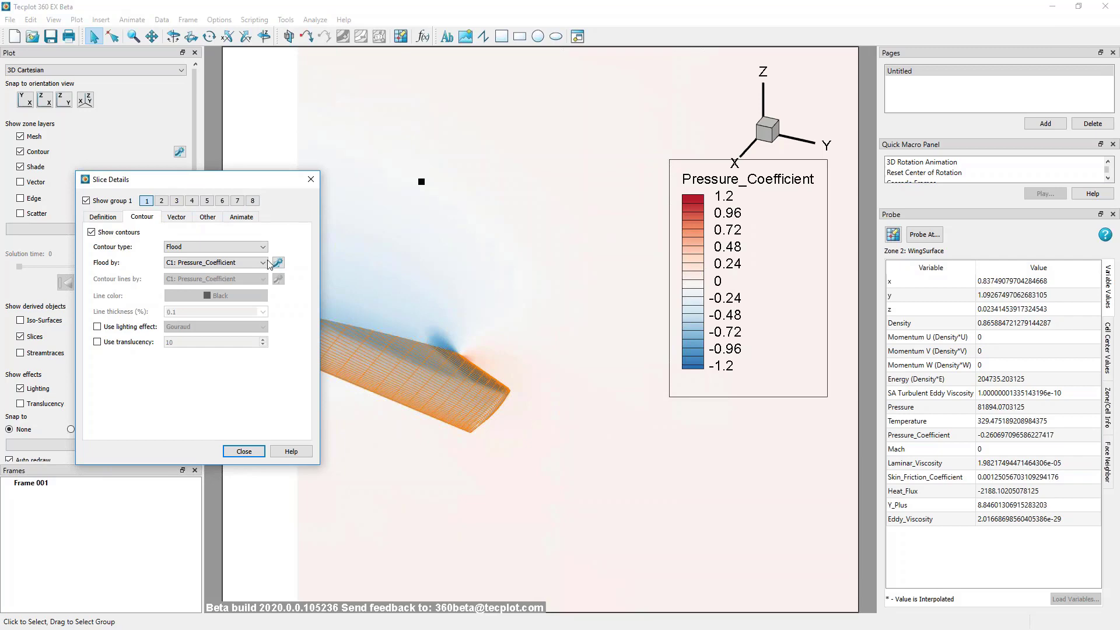
pyautogui.click(263, 262)
pyautogui.click(260, 279)
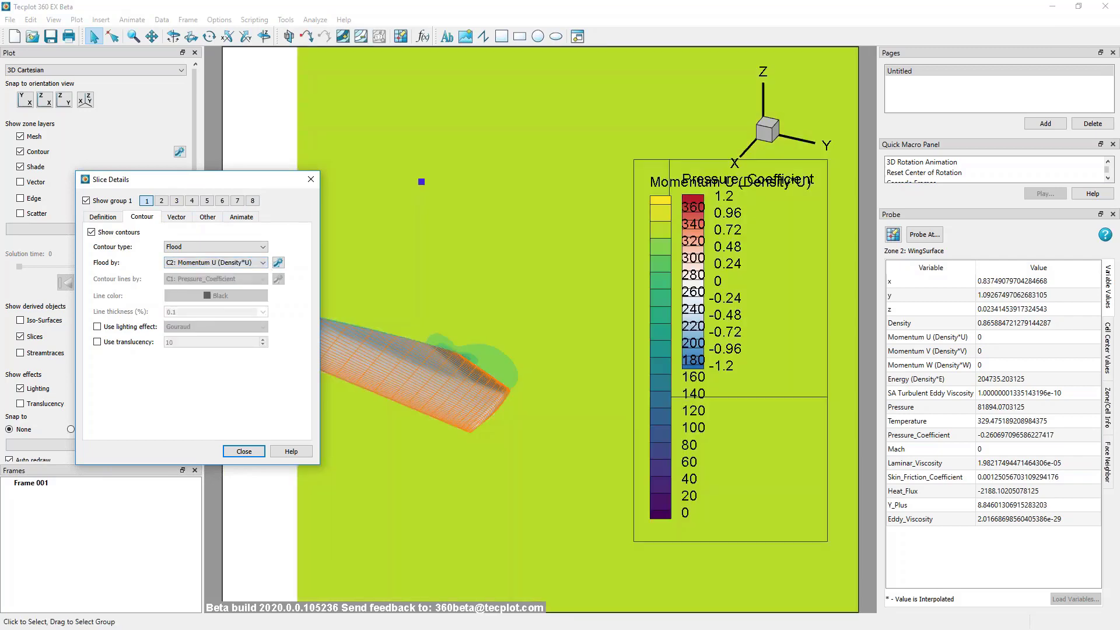
# Set the variable of contour group 2 to Pressure and move its details window clear of the wing
pyautogui.click(279, 262)
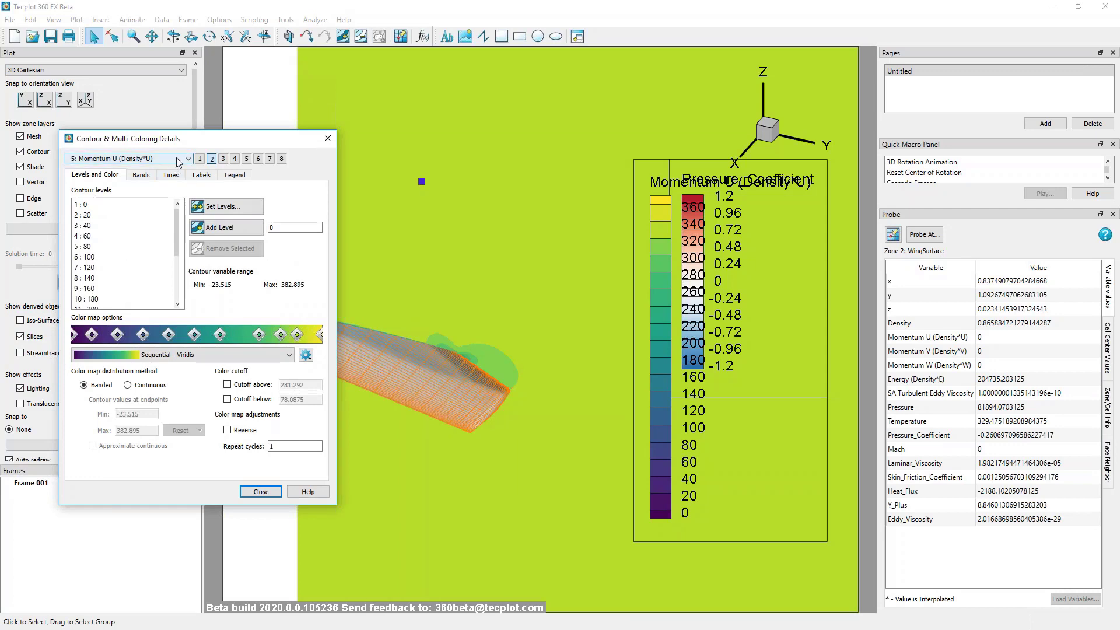
pyautogui.click(179, 159)
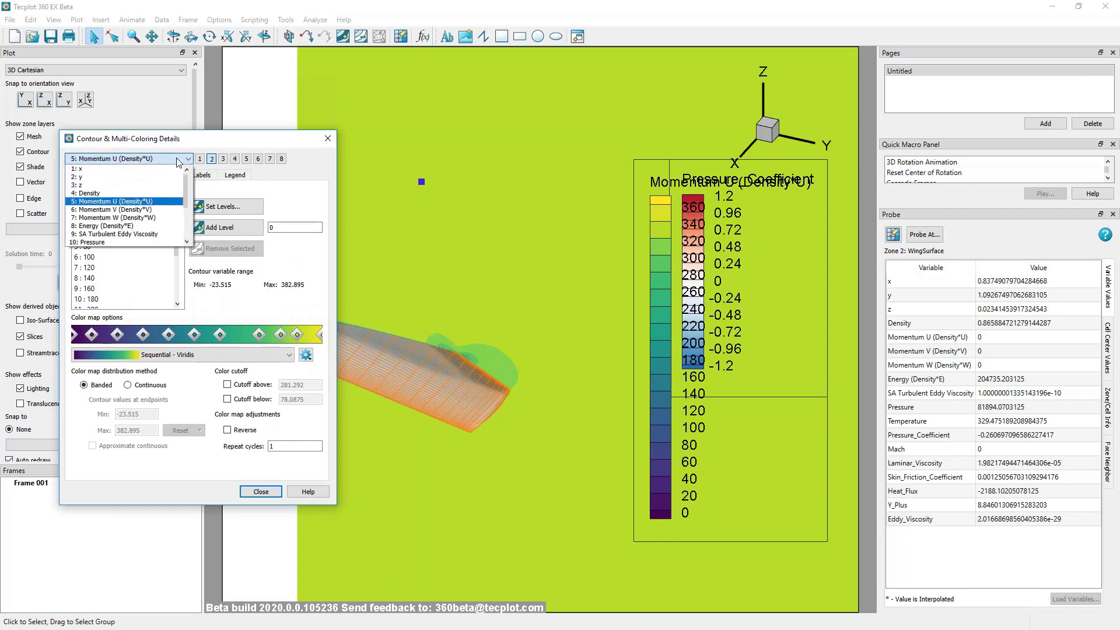
pyautogui.scroll(-1, 165, 217)
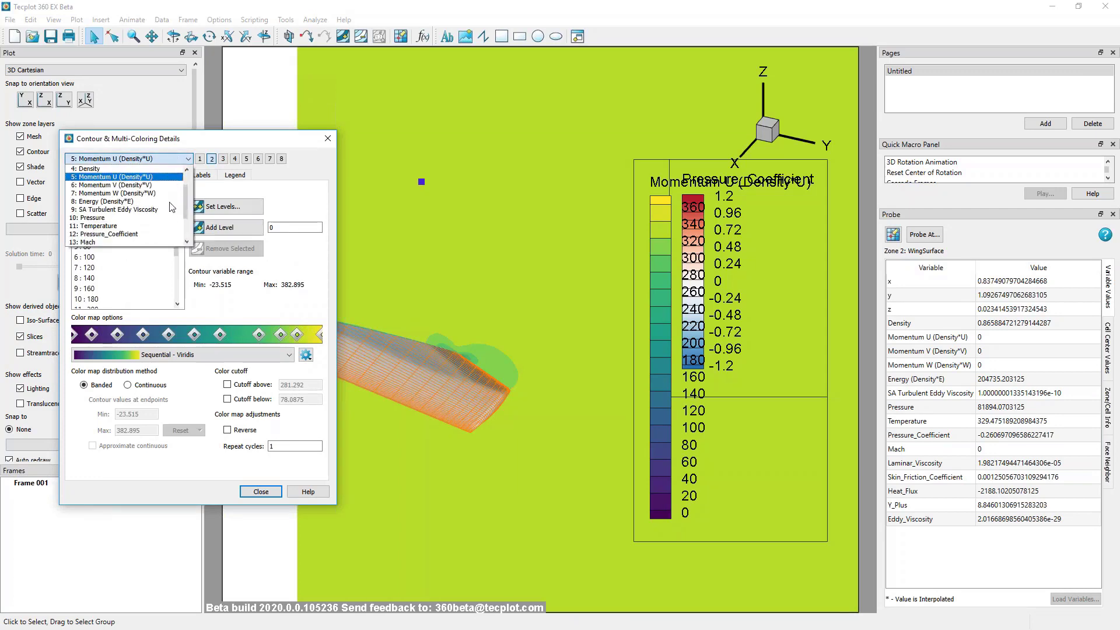
pyautogui.click(165, 218)
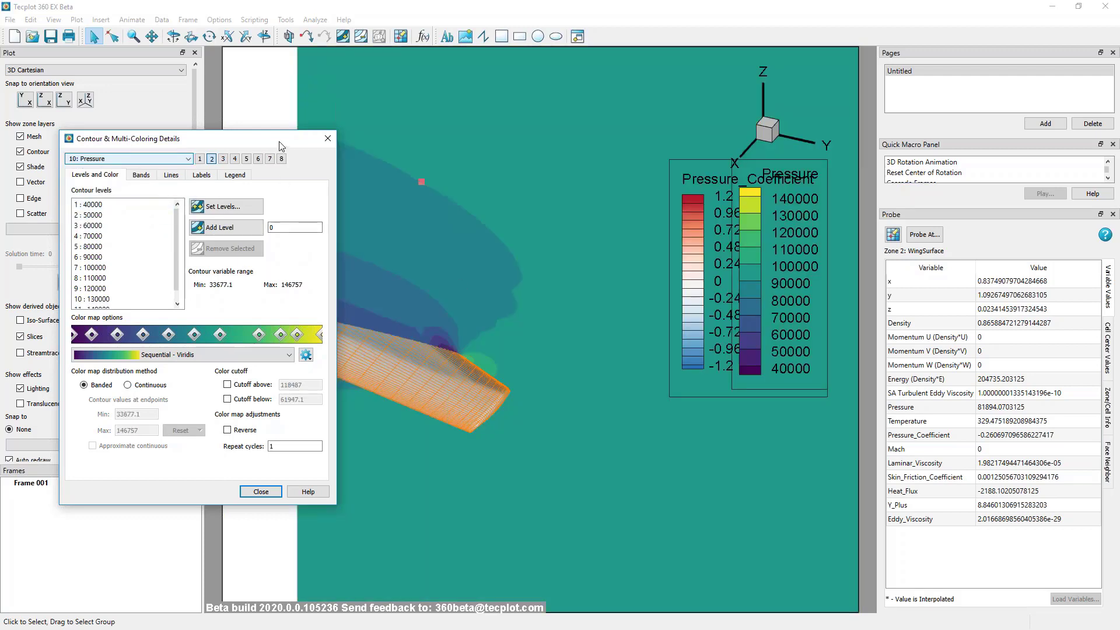
pyautogui.moveTo(192, 139); pyautogui.dragTo(251, 183)
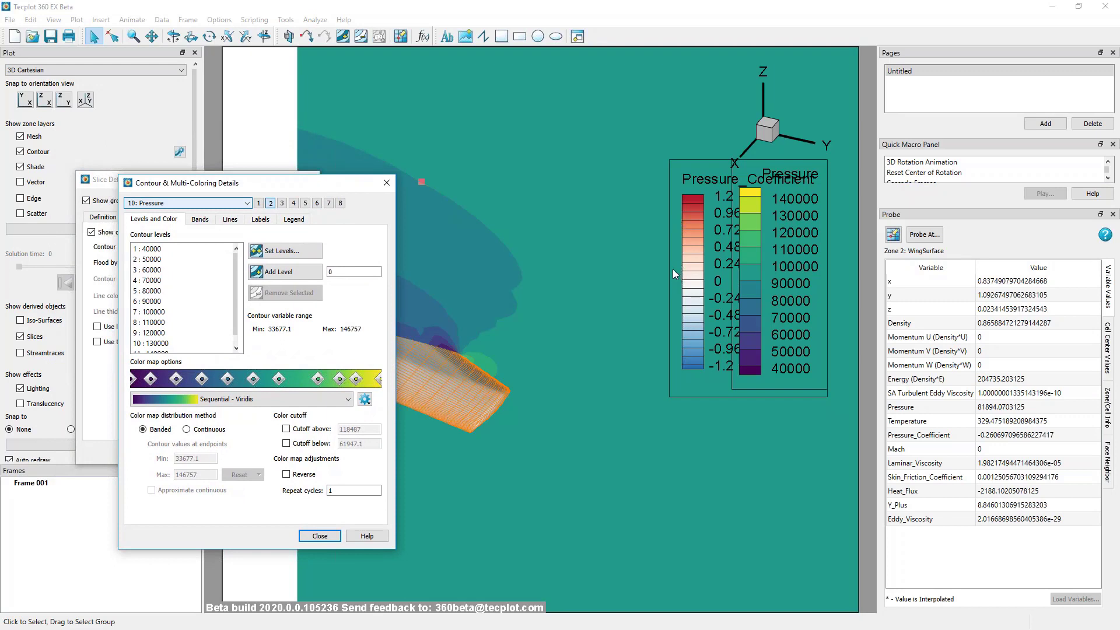
# Hide the wing's Contour layer, close the contour details, and show the slice's definition settings
pyautogui.click(20, 152)
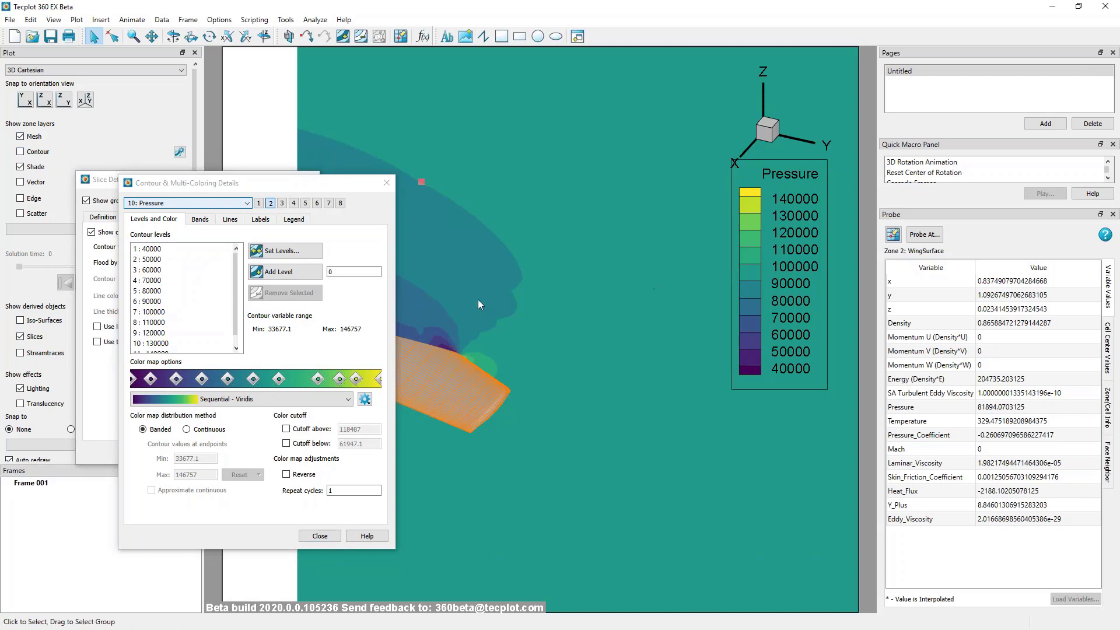
pyautogui.click(386, 183)
pyautogui.moveTo(252, 186); pyautogui.dragTo(301, 309)
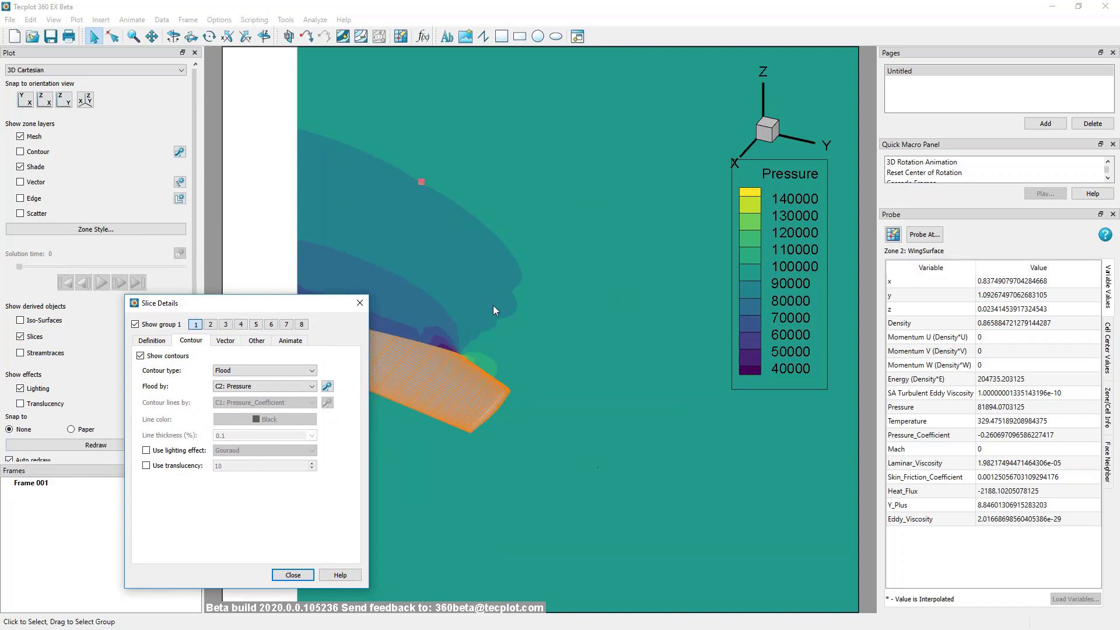
pyautogui.click(153, 341)
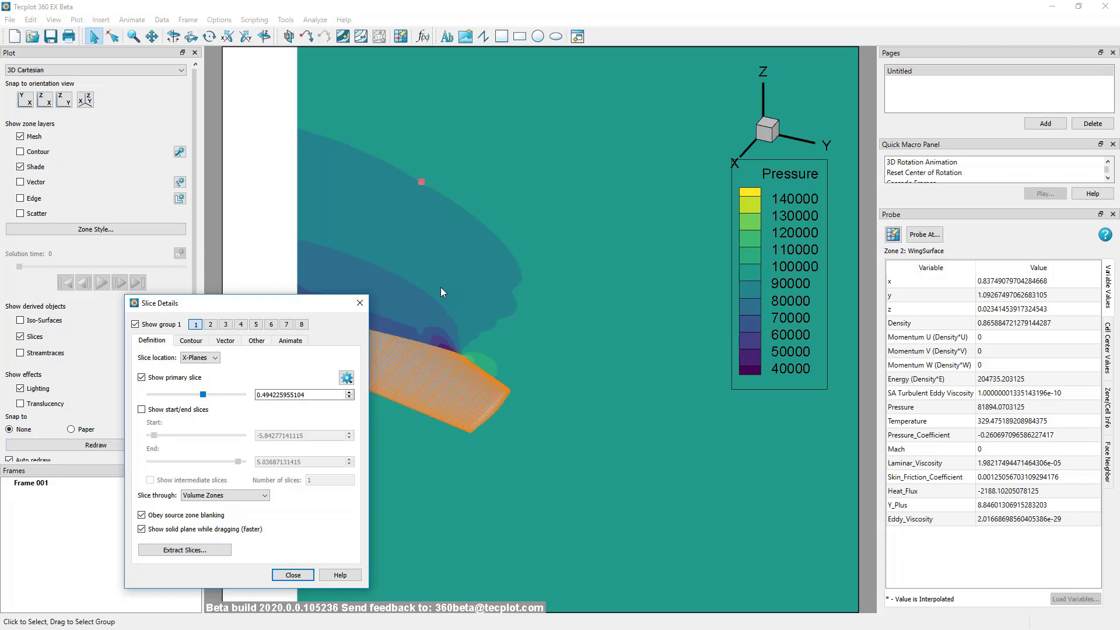
# Show slice group 2 as a Y-plane slice and place it across the wing at about y = 0.578
pyautogui.click(211, 324)
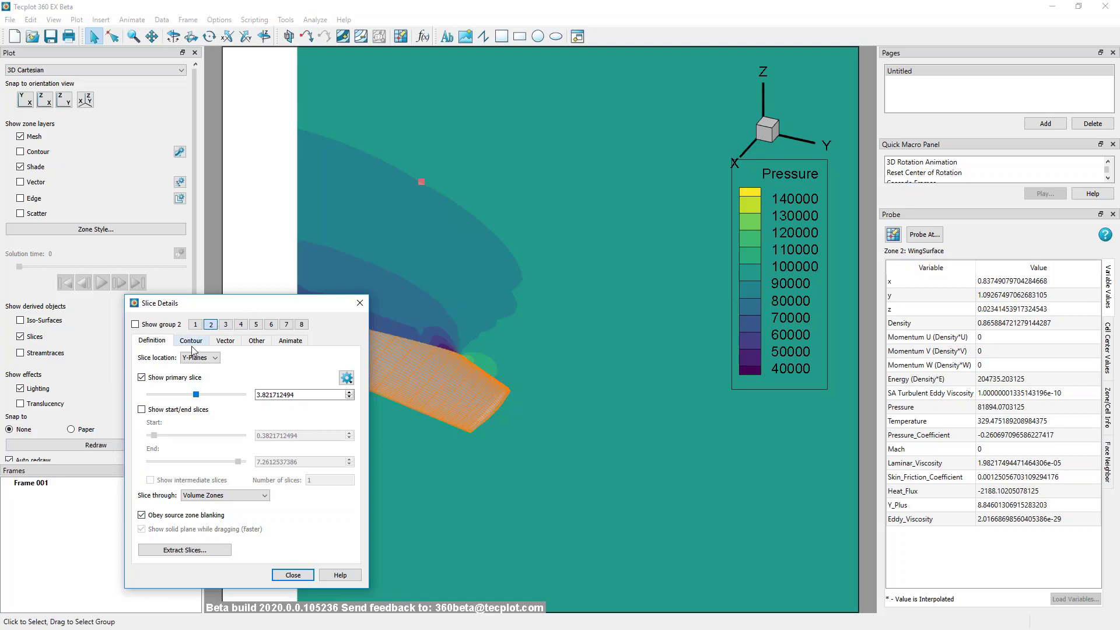
pyautogui.click(135, 324)
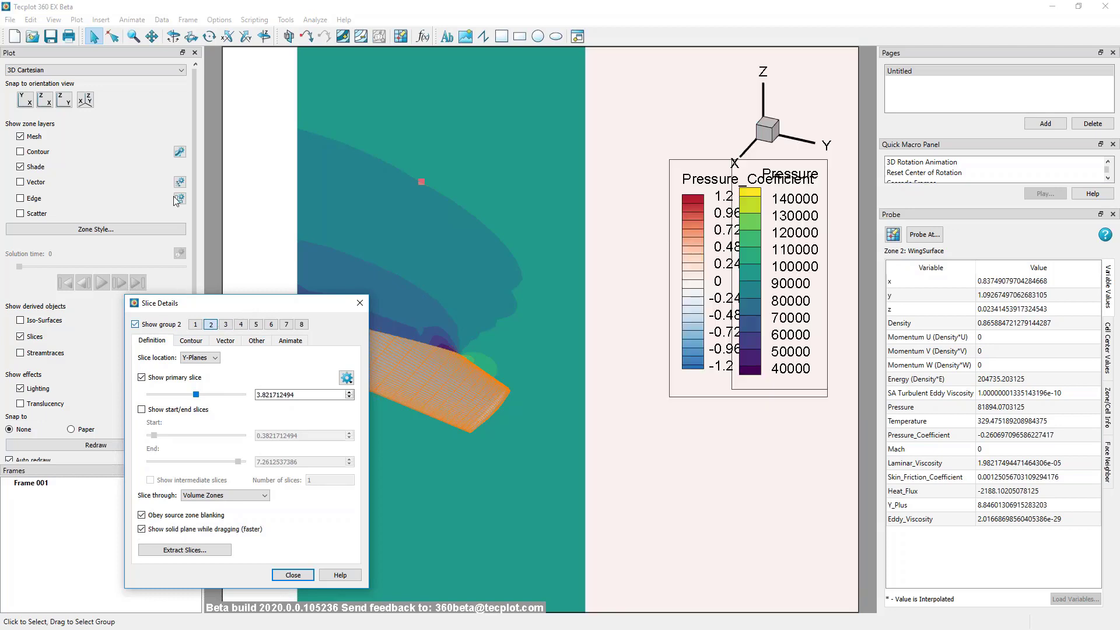
pyautogui.click(289, 36)
pyautogui.click(392, 357)
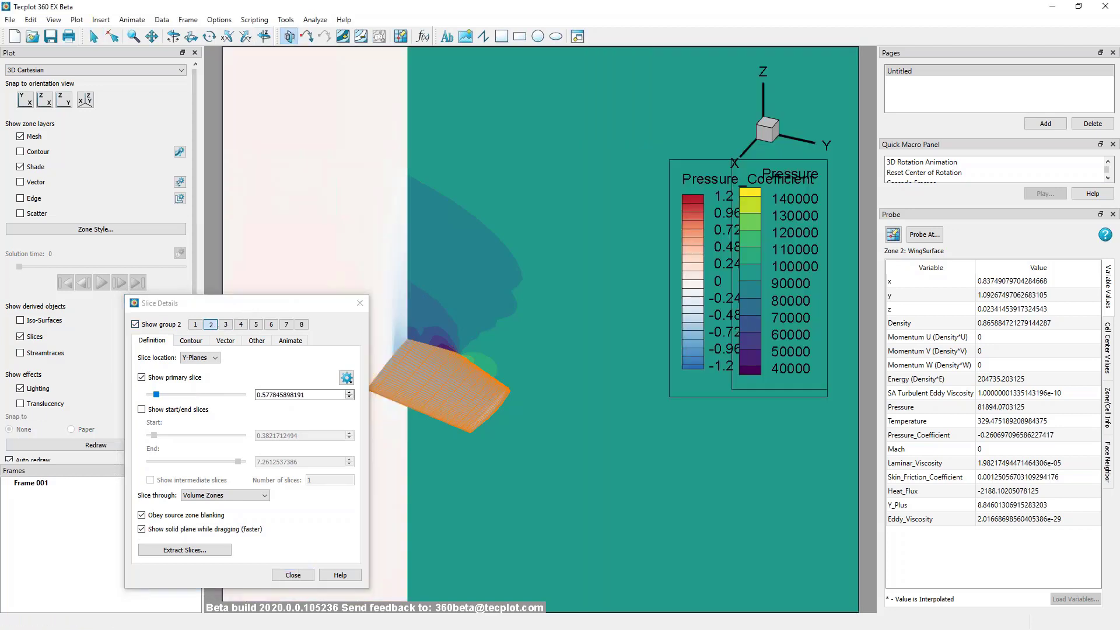
# Make the group 2 slice cut through Surface Zones and move it near the wing root, to about y = 0.081
pyautogui.moveTo(294, 304); pyautogui.dragTo(195, 309)
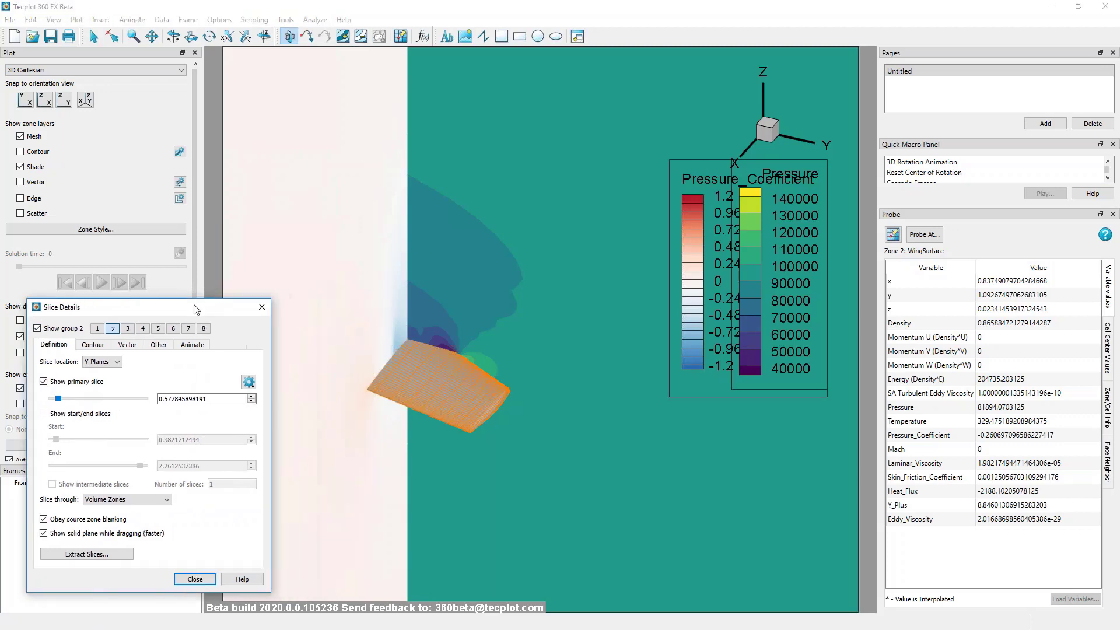
pyautogui.click(123, 499)
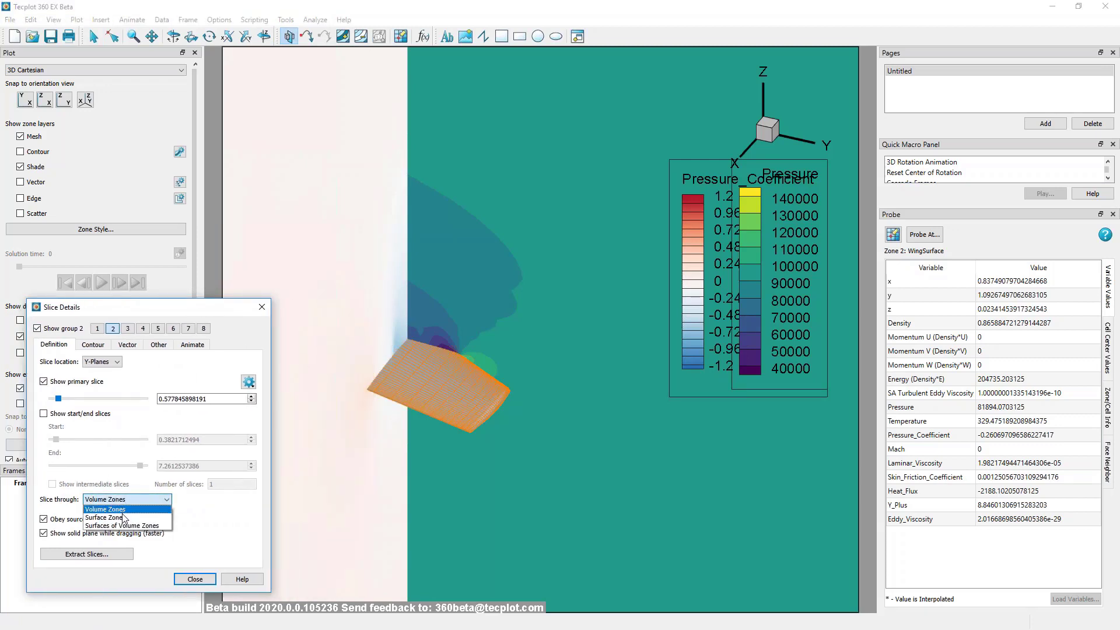
pyautogui.click(105, 518)
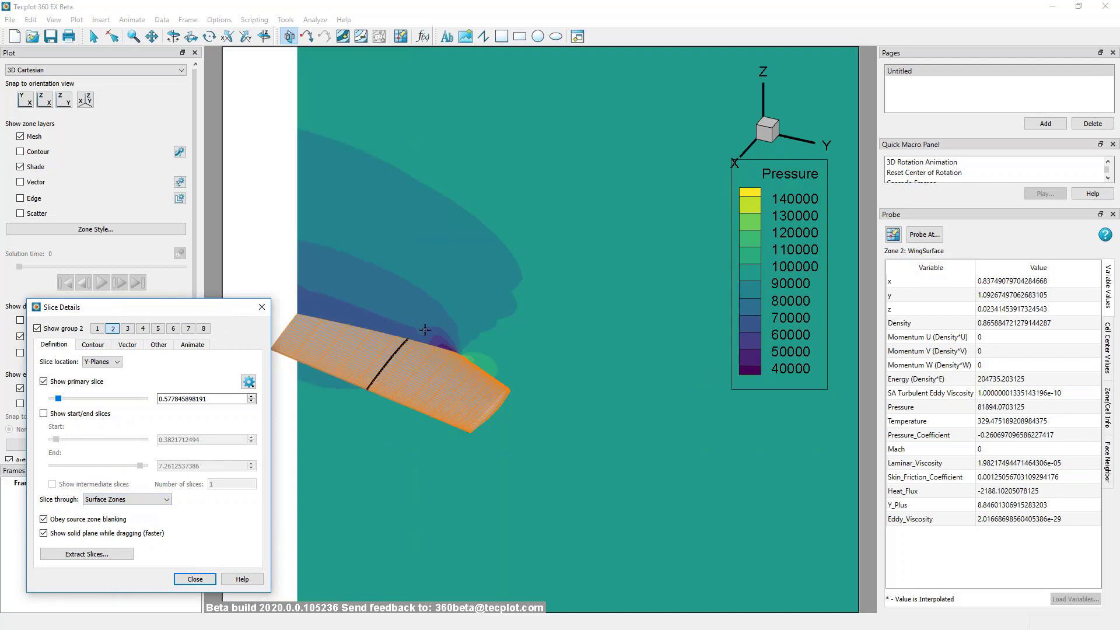
pyautogui.moveTo(416, 326); pyautogui.dragTo(303, 328)
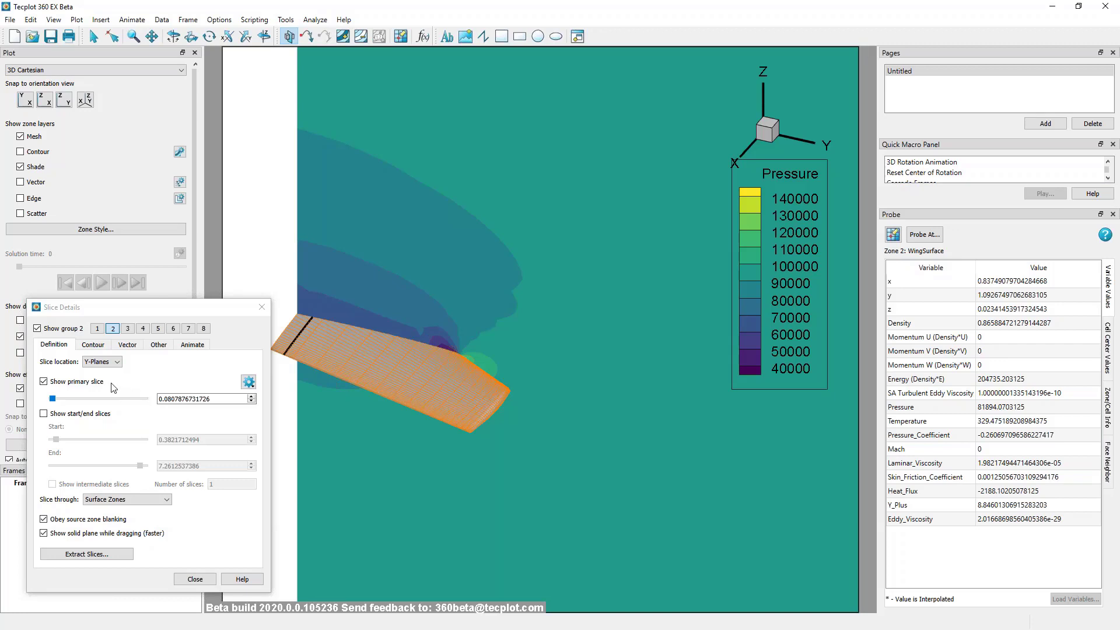
# Replace group 2's primary slice with start and end slices at about y = 0.145 and y = 1.147
pyautogui.click(44, 382)
pyautogui.click(44, 414)
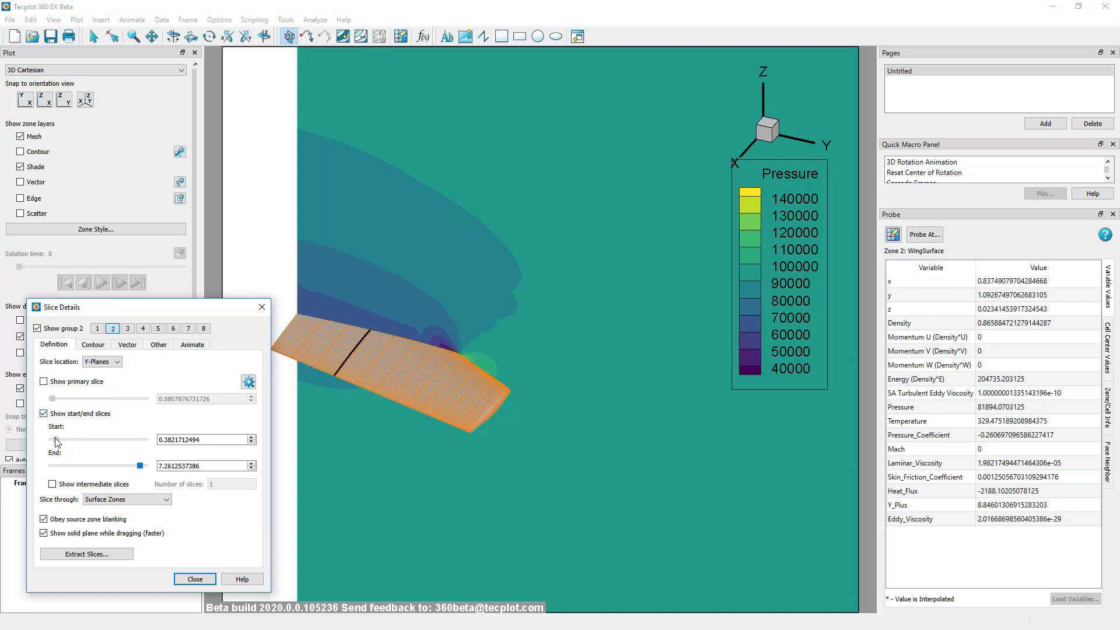
pyautogui.moveTo(56, 438); pyautogui.dragTo(53, 439)
pyautogui.moveTo(140, 465); pyautogui.dragTo(67, 473)
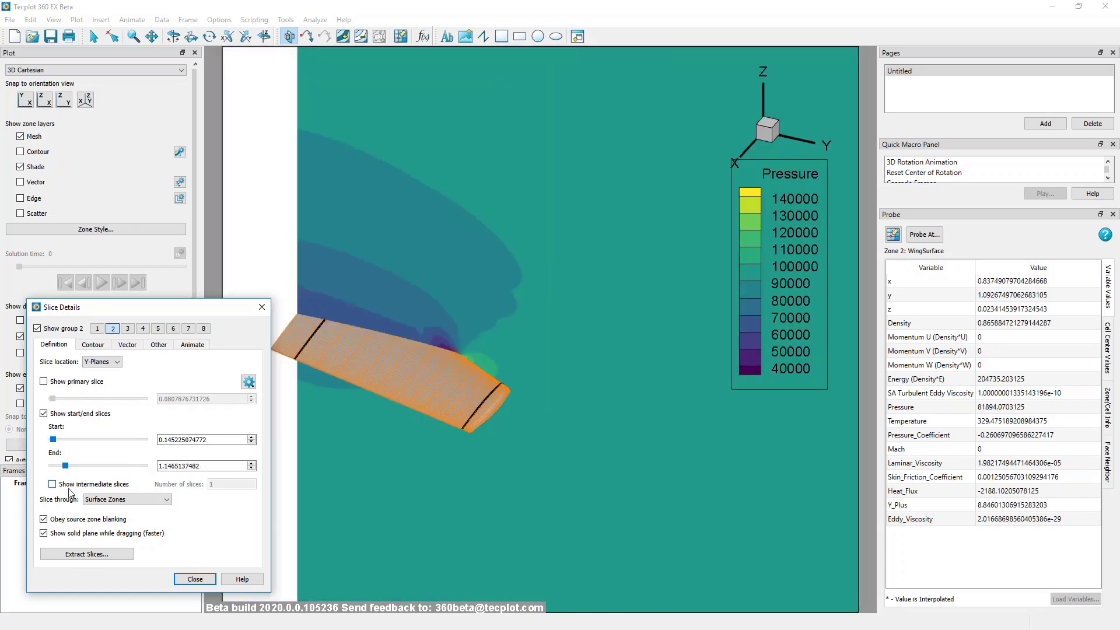
# Show 3 intermediate slices between the start and end slices, then close the slice details and return to the selection tool
pyautogui.click(52, 484)
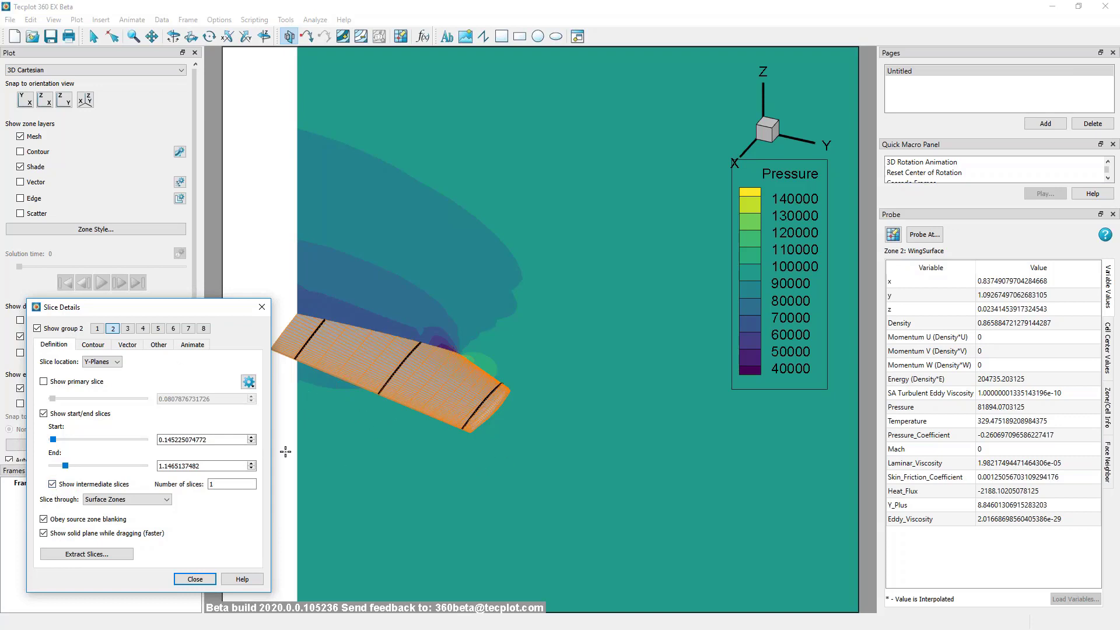
pyautogui.moveTo(217, 484); pyautogui.dragTo(186, 485)
pyautogui.write('3')
pyautogui.press('Tab')
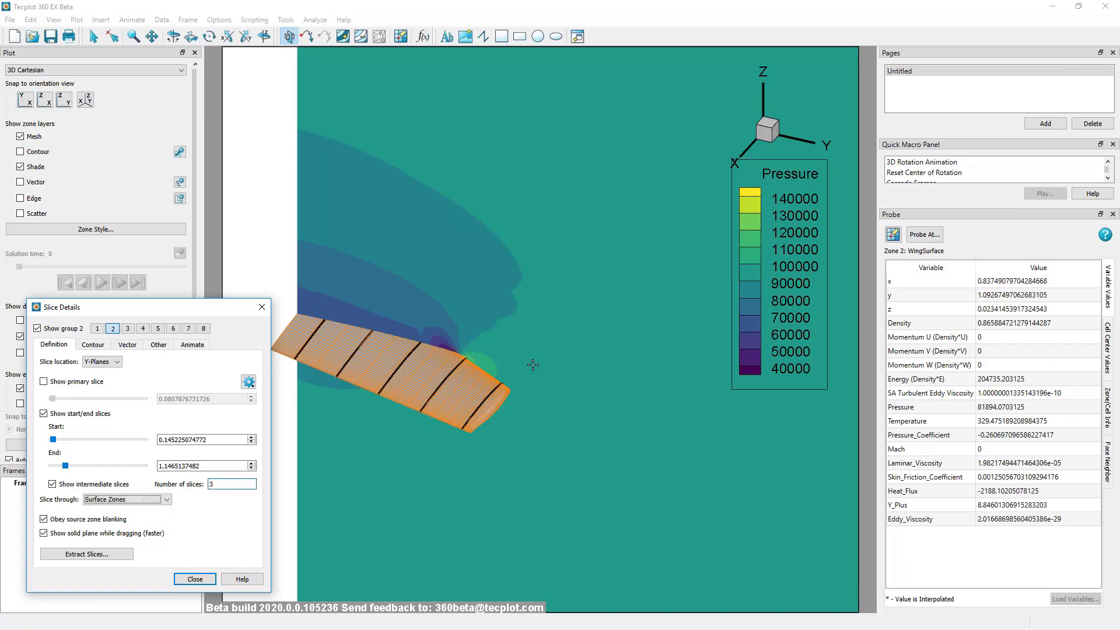
pyautogui.press('Tab')
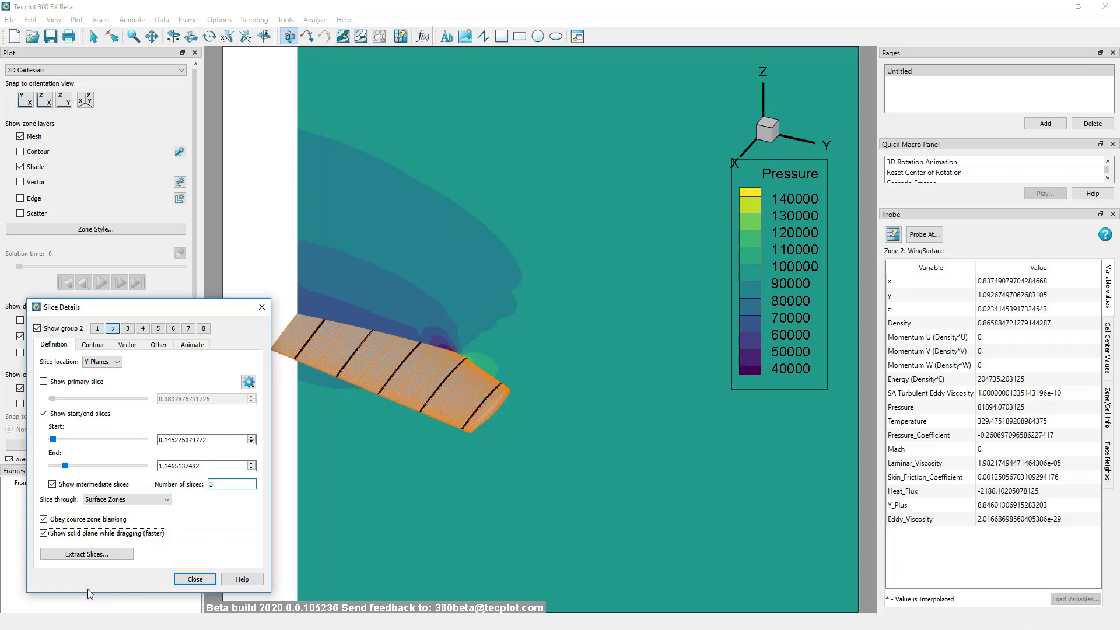
pyautogui.click(209, 529)
pyautogui.click(261, 307)
pyautogui.click(99, 39)
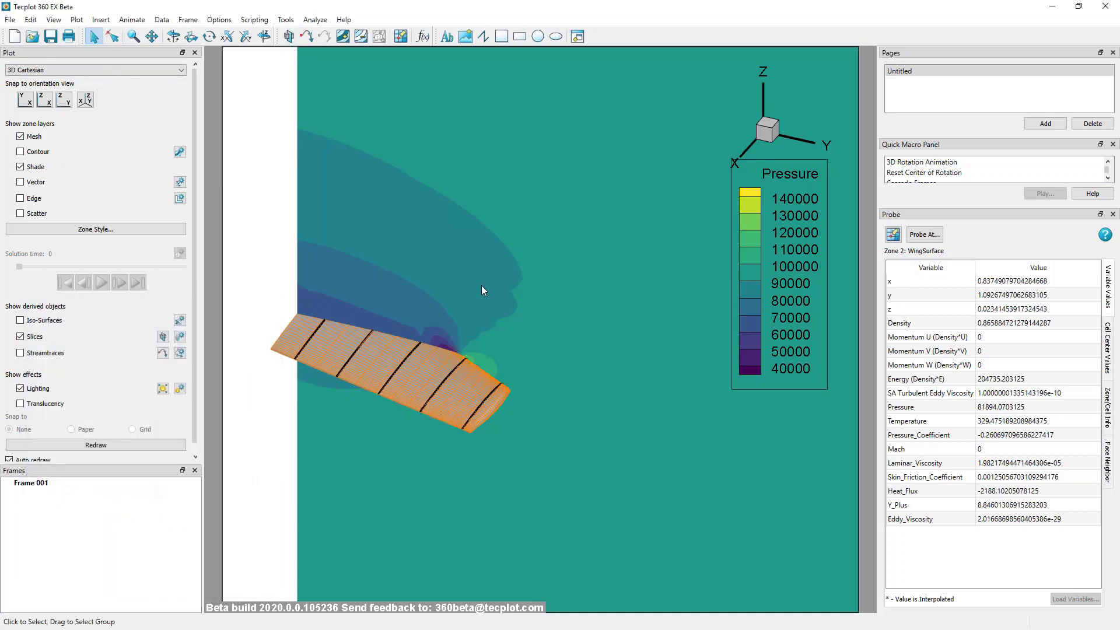
# Open the iso-surface details and define iso-surface group 1 using contour group C3
pyautogui.moveTo(481, 286); pyautogui.dragTo(511, 280, button='right')
pyautogui.moveTo(511, 280); pyautogui.dragTo(535, 345, button='middle')
pyautogui.moveTo(536, 348); pyautogui.dragTo(491, 372, button='right')
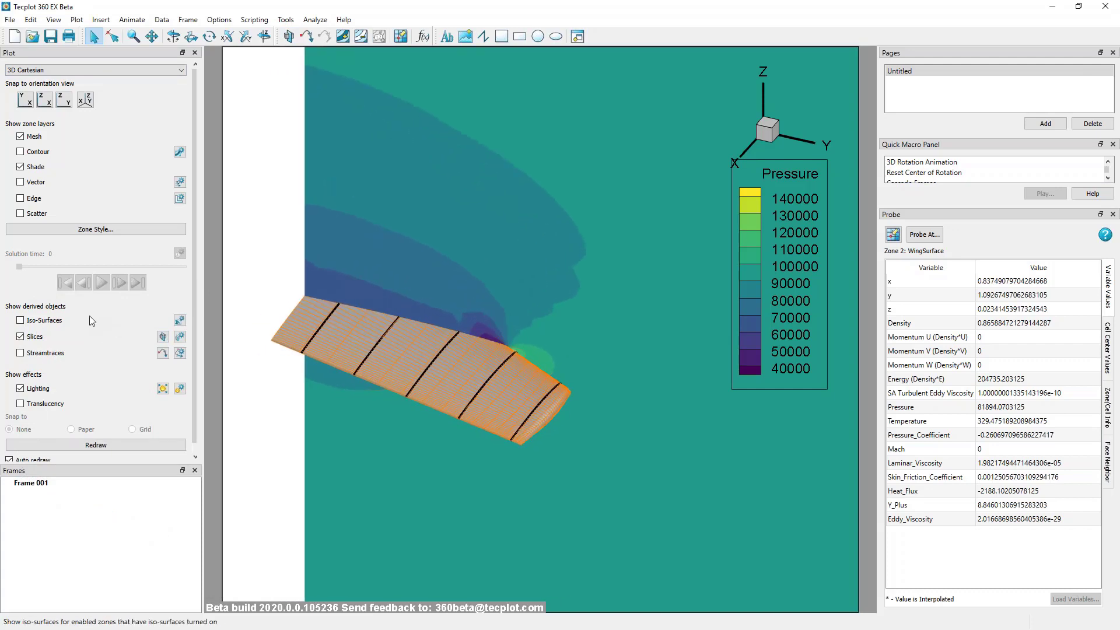
pyautogui.click(179, 320)
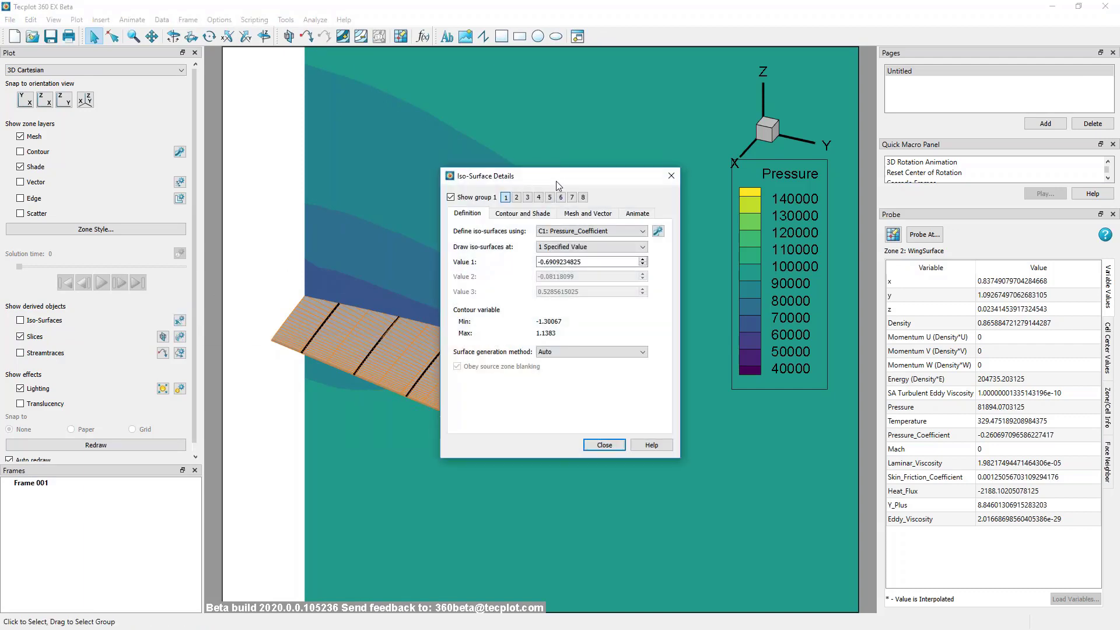
pyautogui.moveTo(555, 181); pyautogui.dragTo(749, 304)
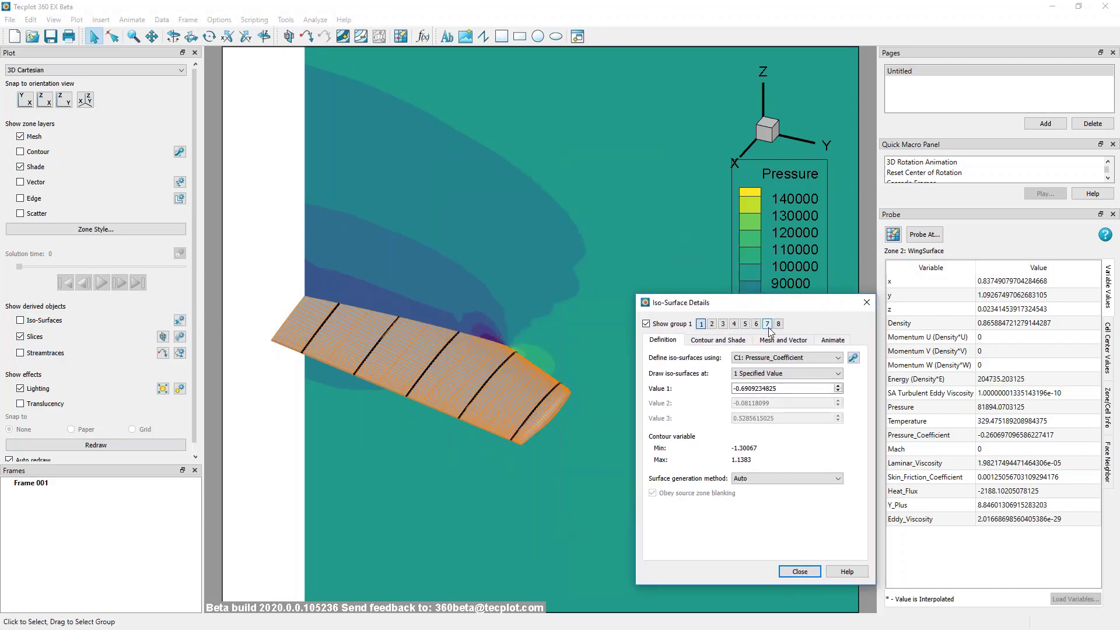
pyautogui.click(839, 362)
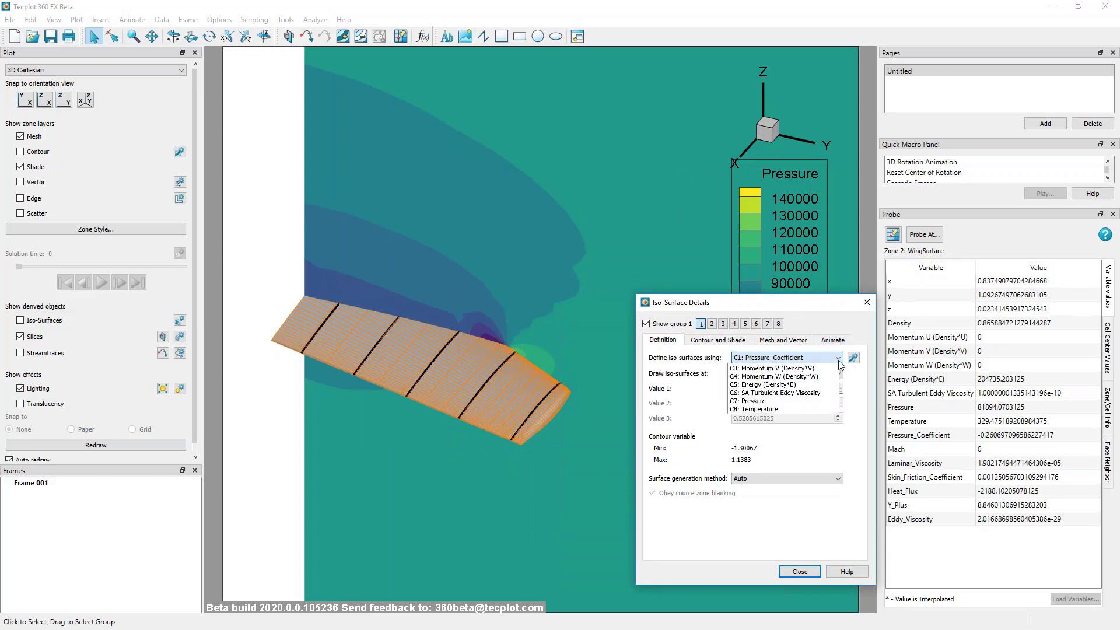
pyautogui.click(832, 388)
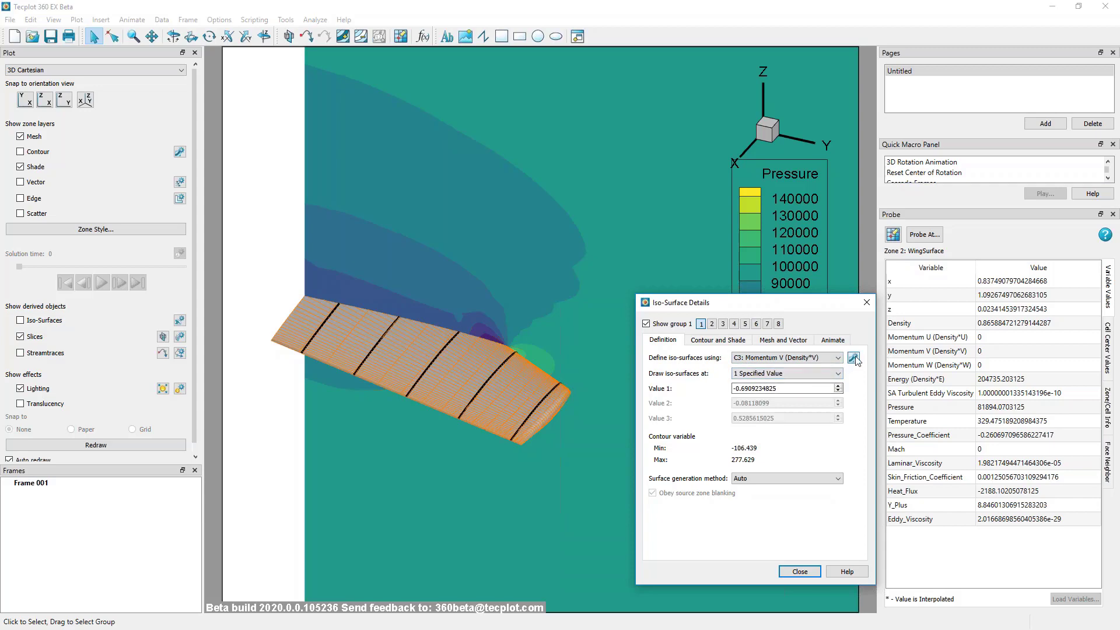
# Open the contour details for group 3 and set its variable to Mach
pyautogui.click(853, 359)
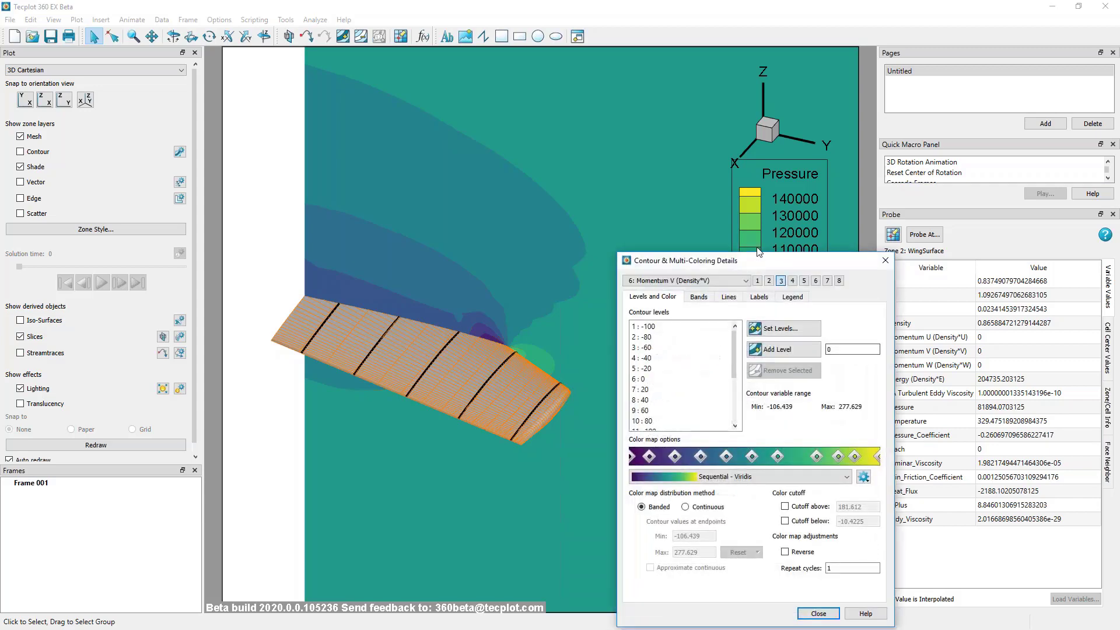
pyautogui.moveTo(721, 250); pyautogui.dragTo(255, 215)
pyautogui.click(233, 234)
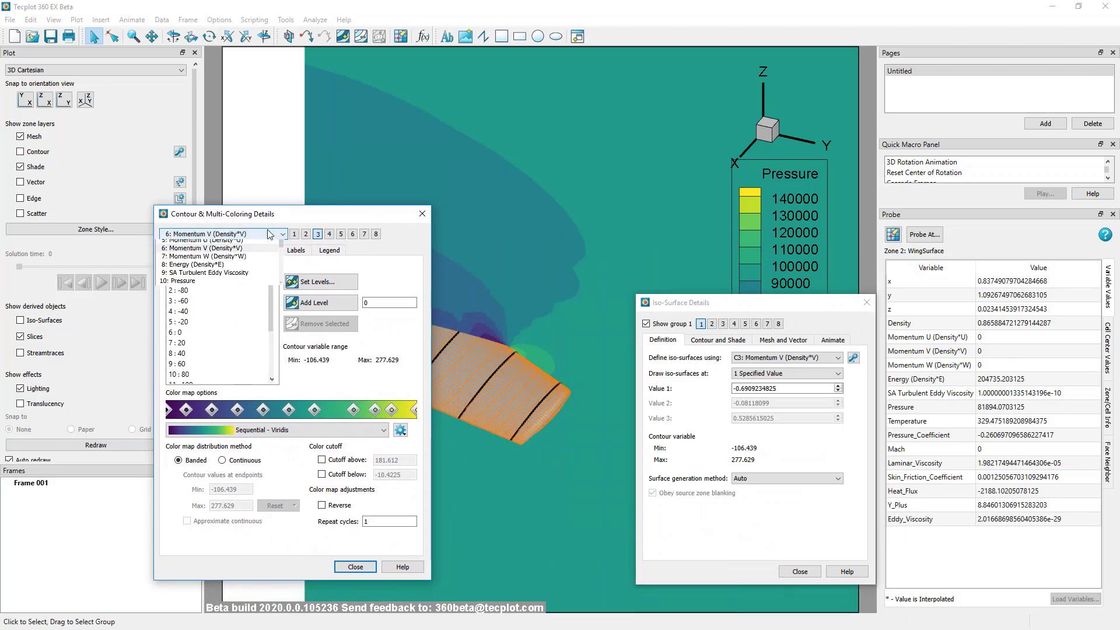
pyautogui.click(187, 320)
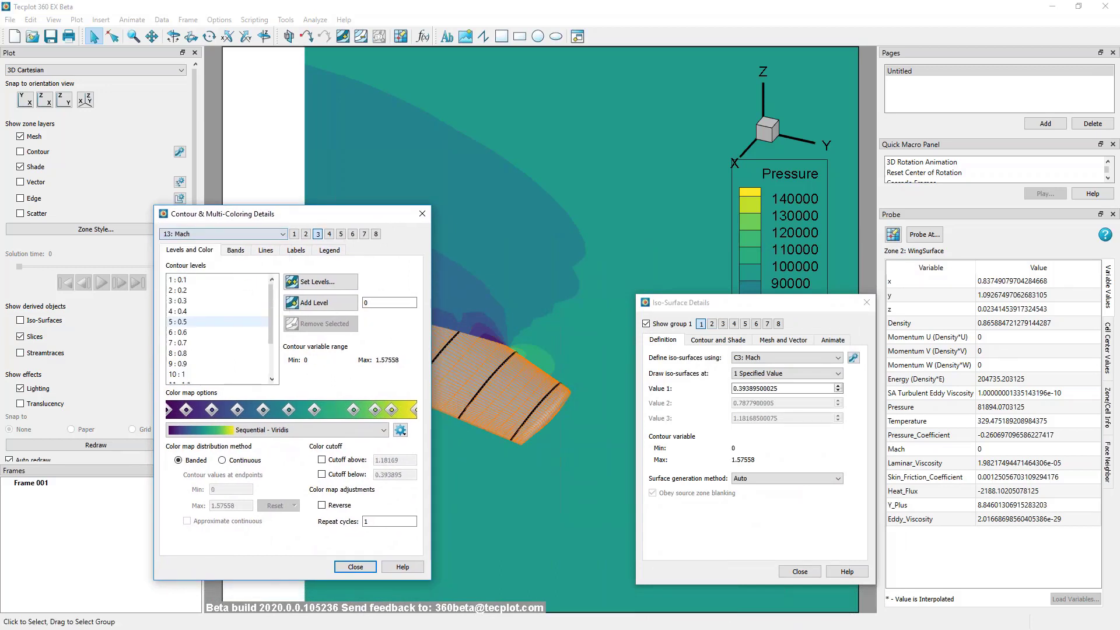
# Apply the Sequential - Orange color map to contour group 3 and close the contour details
pyautogui.click(320, 432)
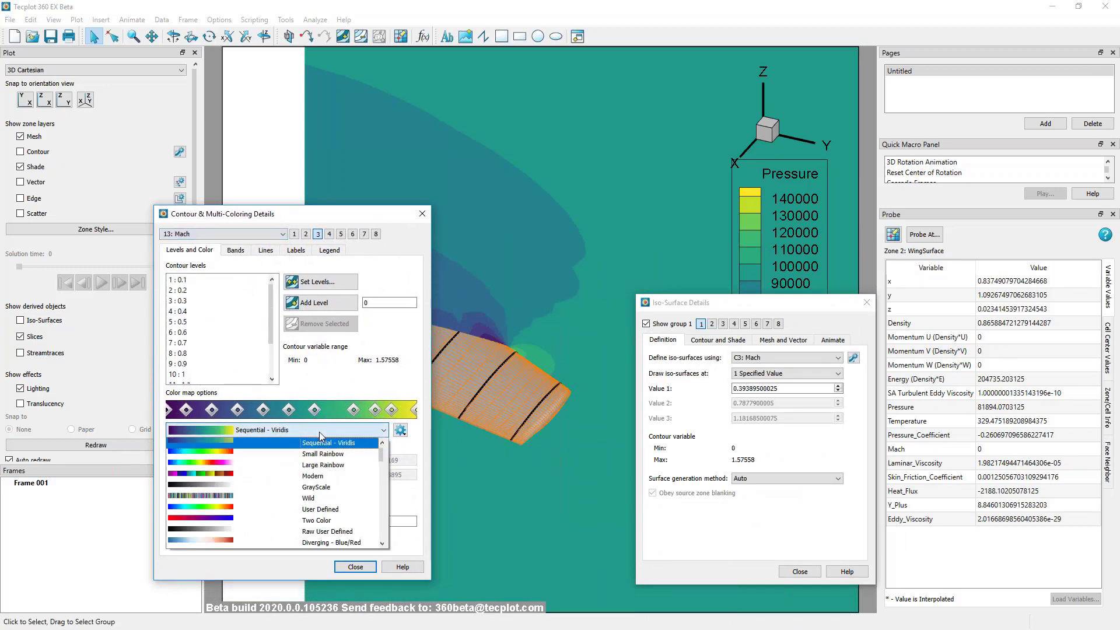
pyautogui.scroll(-2, 318, 467)
pyautogui.scroll(-4, 318, 472)
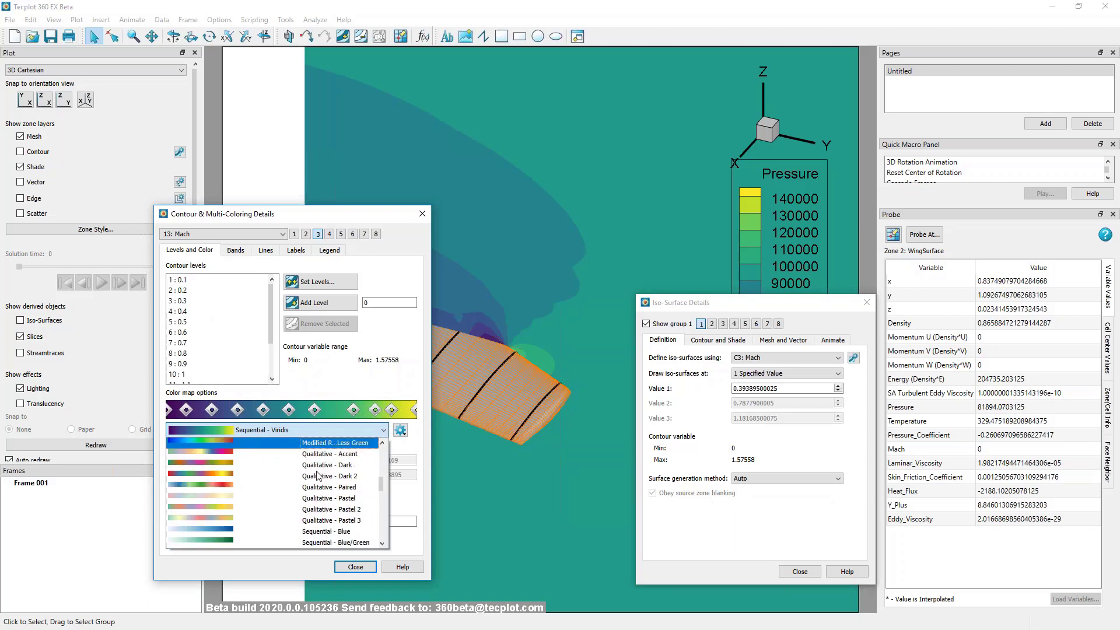
pyautogui.click(304, 517)
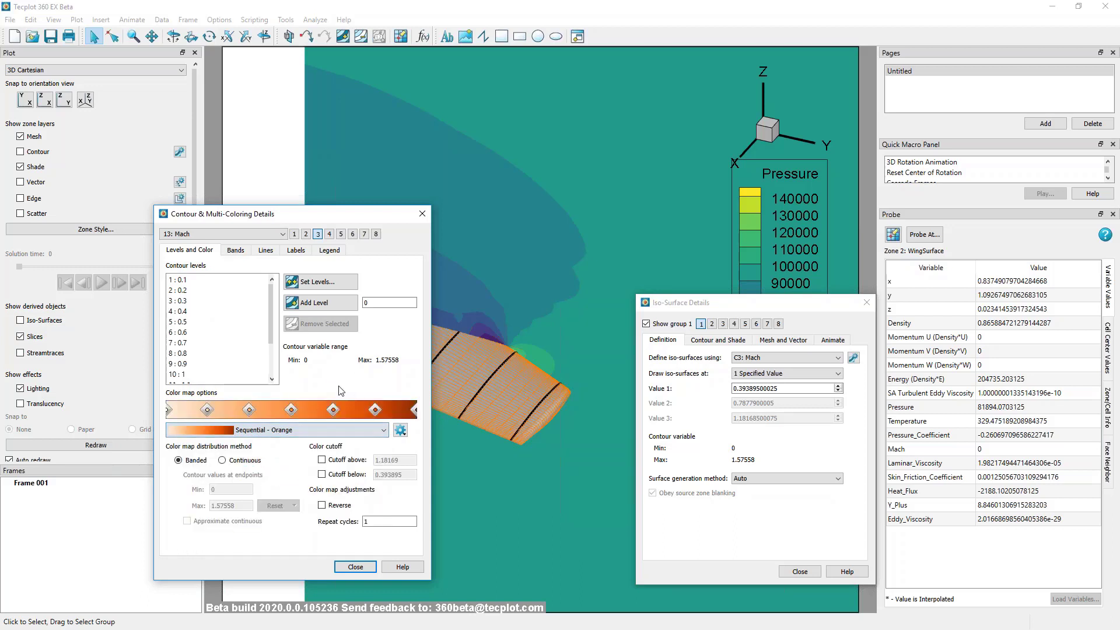
pyautogui.click(355, 567)
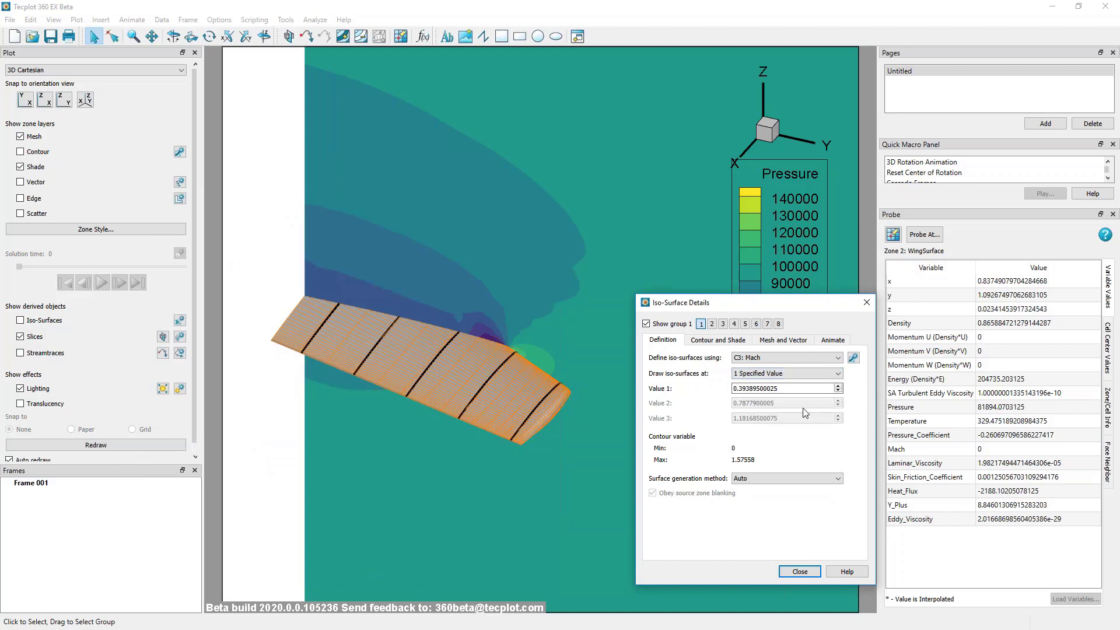
# Set the iso-surface's Value 1 to Mach 1 and turn on the iso-surfaces in the plot
pyautogui.doubleClick(807, 388)
pyautogui.write('1')
pyautogui.press('Tab')
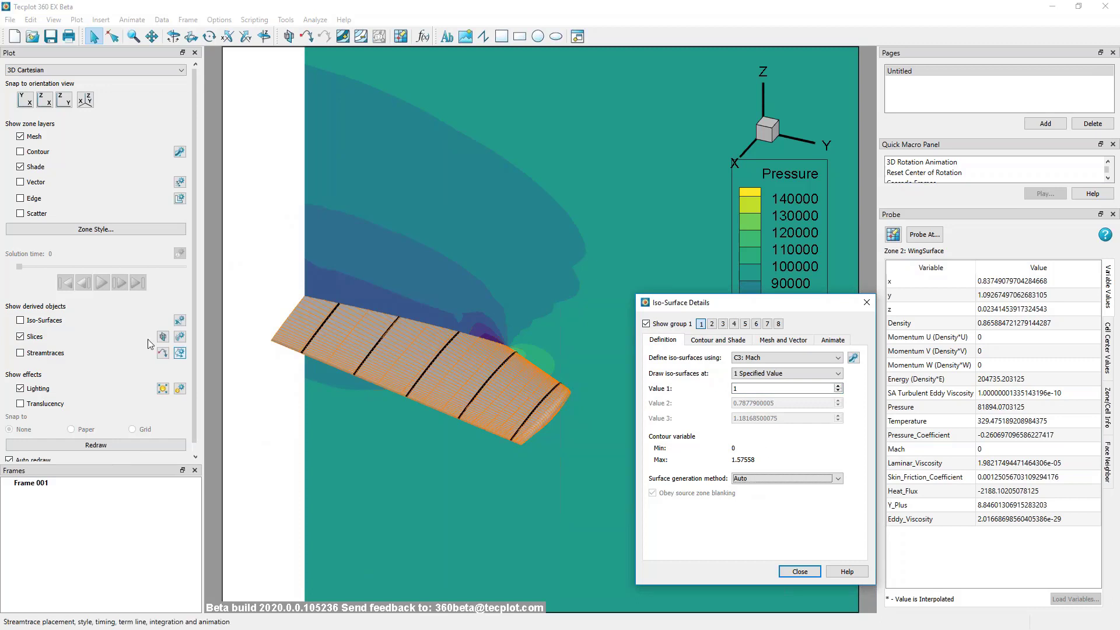
pyautogui.click(20, 320)
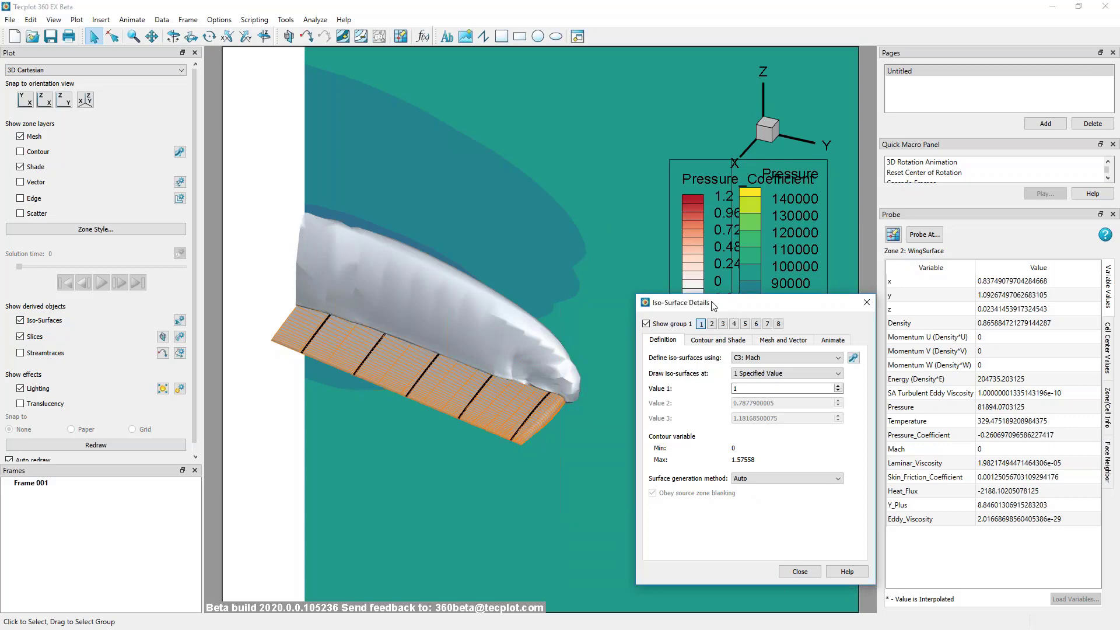
# Move the iso-surface details and the Pressure_Coefficient legend apart from the plot items they cover, and flood the iso-surface by C3: Mach
pyautogui.moveTo(727, 310); pyautogui.dragTo(166, 316)
pyautogui.moveTo(704, 161); pyautogui.dragTo(581, 123)
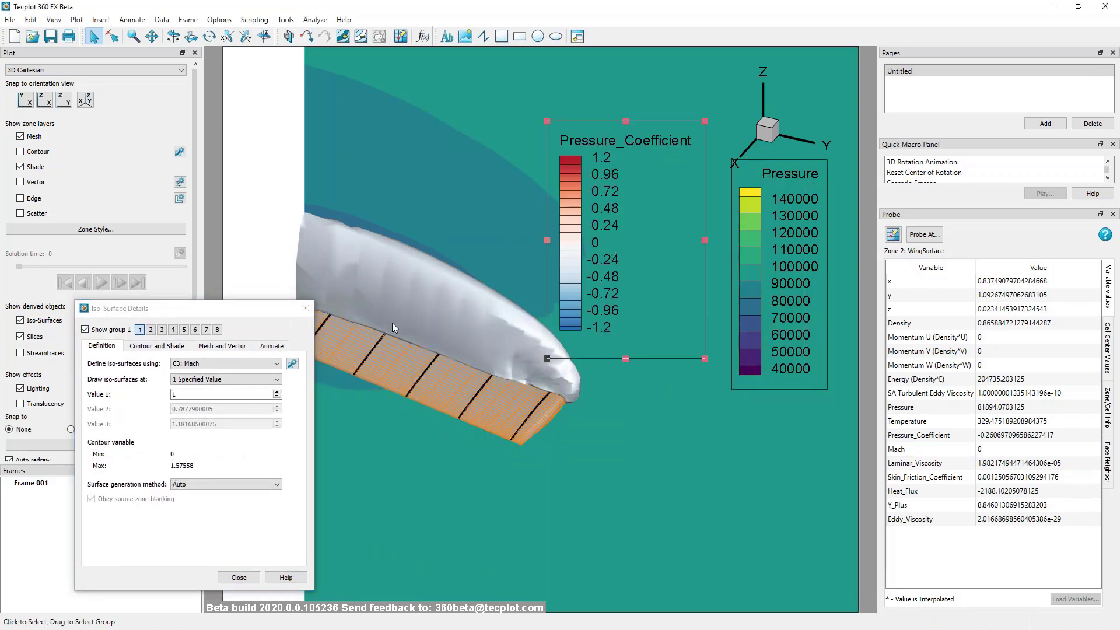
pyautogui.click(157, 346)
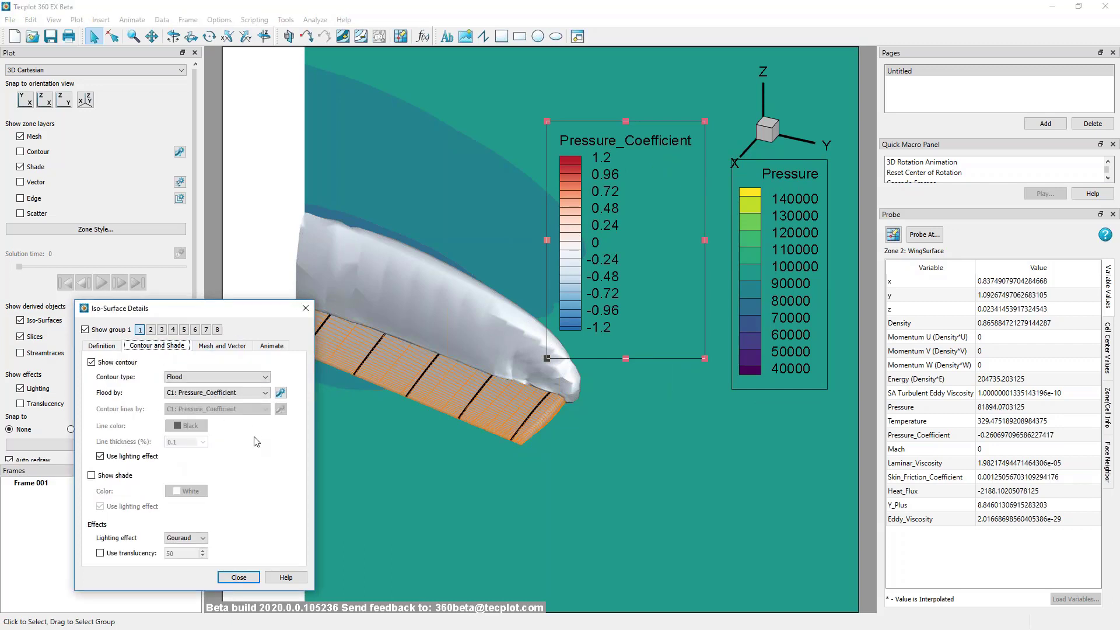
pyautogui.click(261, 392)
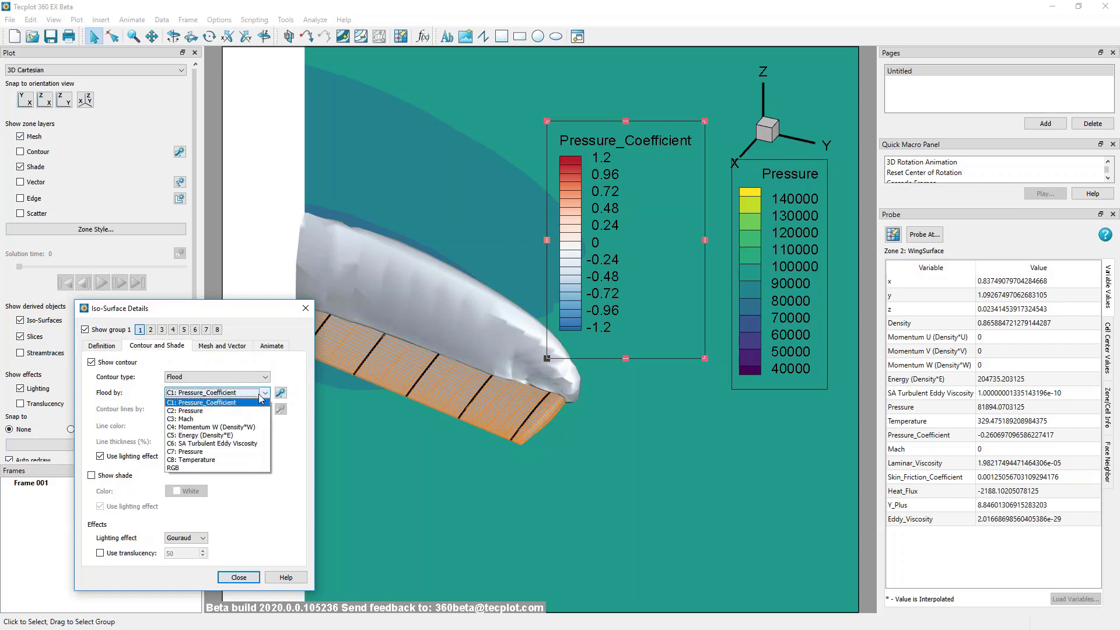
pyautogui.click(210, 413)
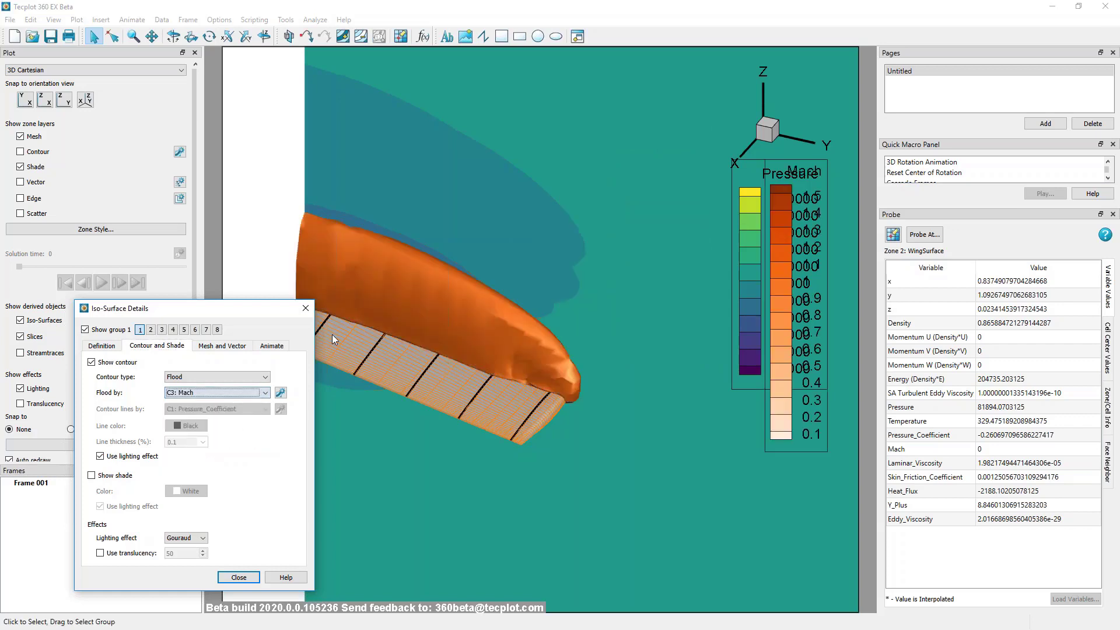
# Place the Mach legend beside the Pressure legend and turn on translucency of 50 for the iso-surface
pyautogui.moveTo(799, 172); pyautogui.dragTo(675, 176)
pyautogui.click(245, 459)
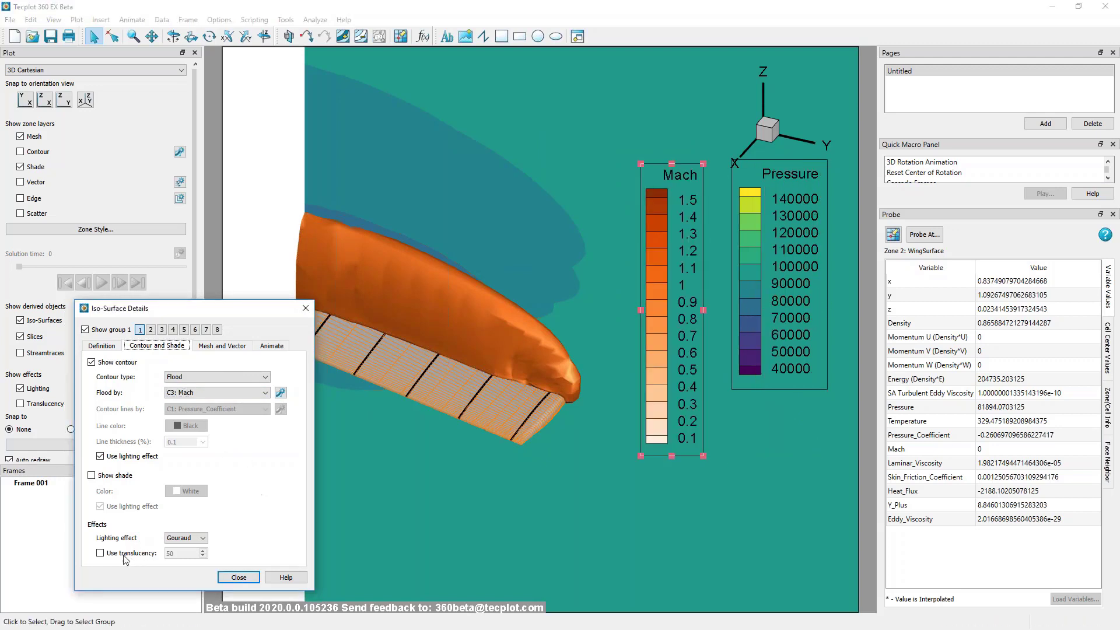
pyautogui.click(101, 553)
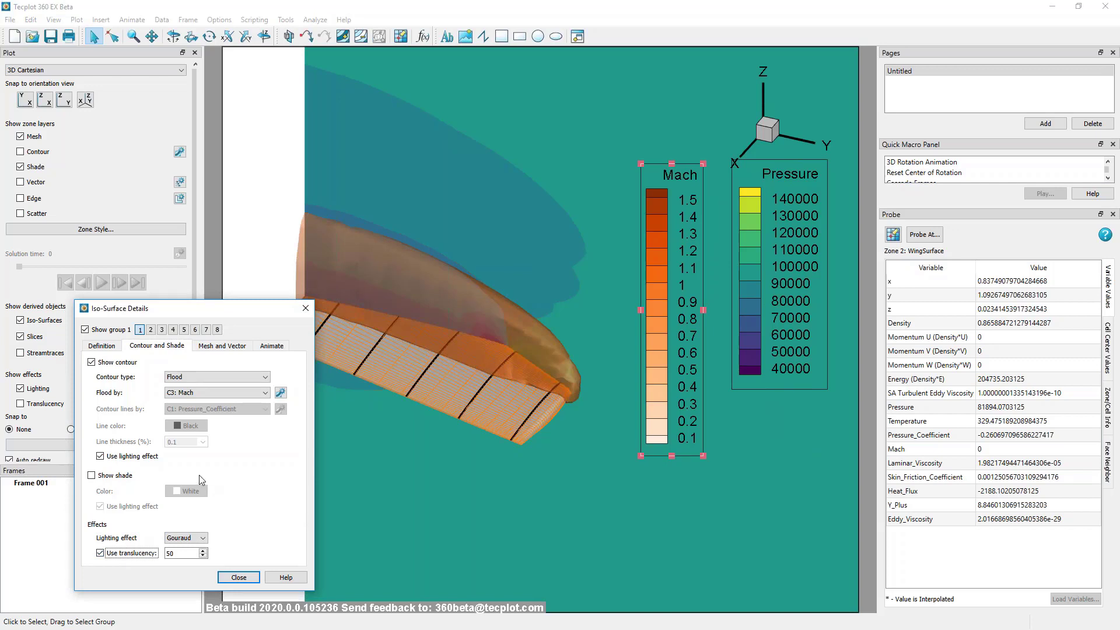
# Turn the Mach iso-surface's translucency off and back on directly in the plot
pyautogui.click(464, 331)
pyautogui.rightClick(464, 331)
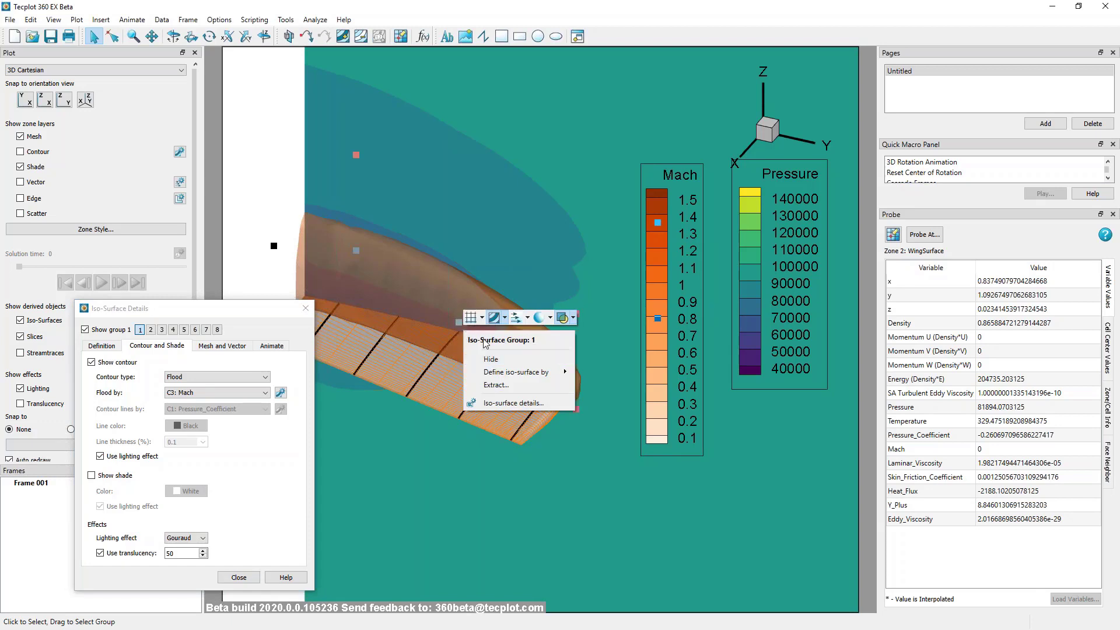
pyautogui.click(562, 317)
pyautogui.rightClick(438, 310)
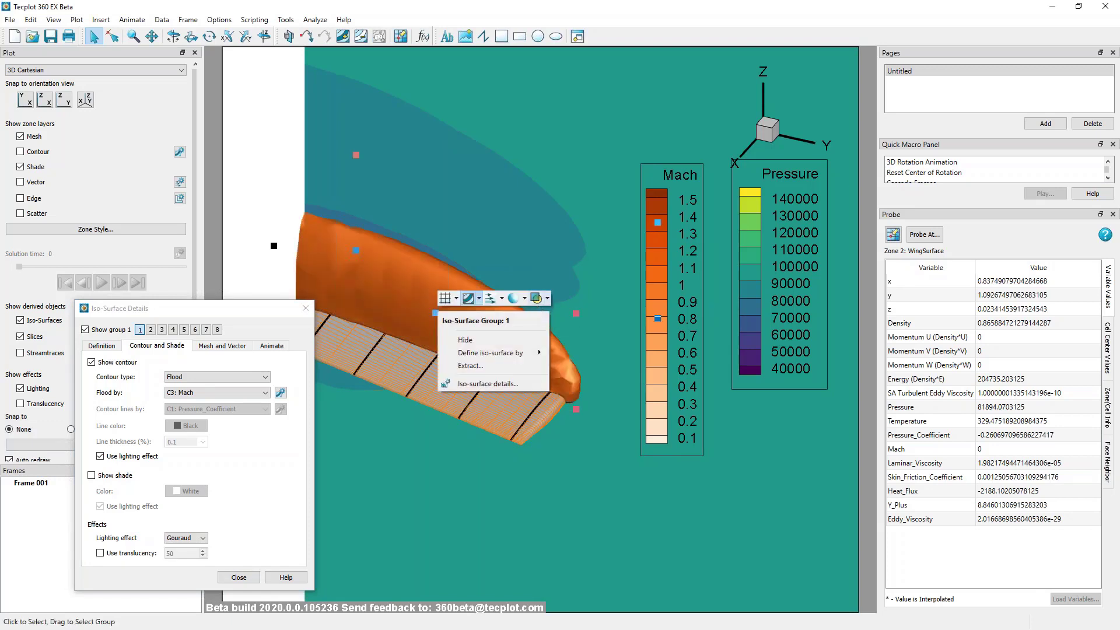
pyautogui.click(538, 298)
# Set the Mach iso-surface's translucency to 40 directly from the plot
pyautogui.rightClick(460, 304)
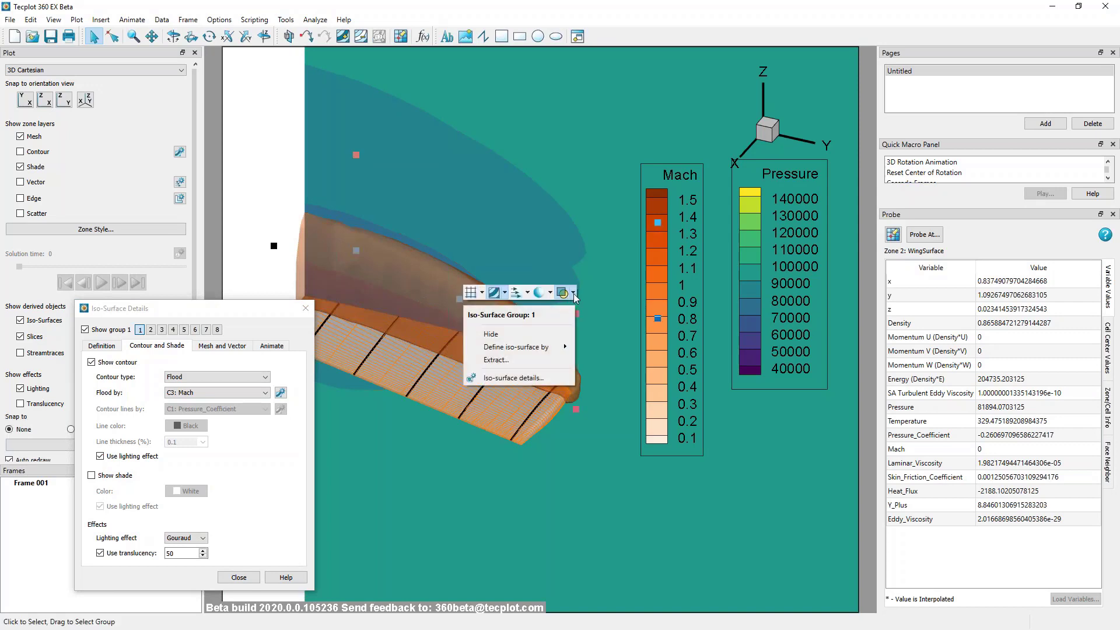
pyautogui.click(573, 293)
pyautogui.click(575, 347)
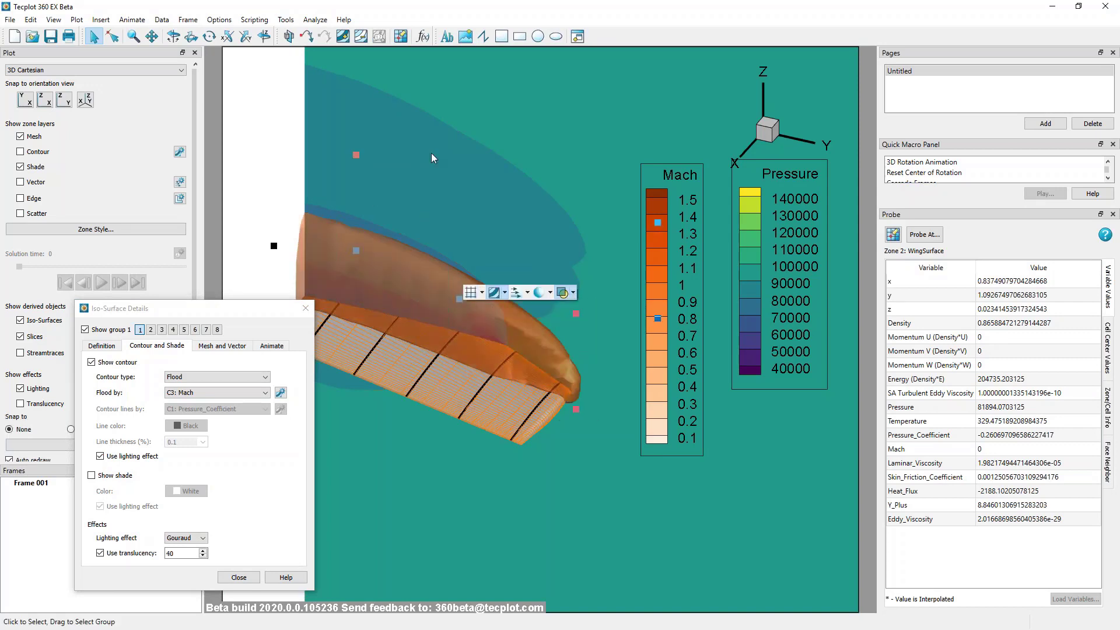
# Turn on translucency for the pressure slice group 1 directly from the plot
pyautogui.rightClick(433, 152)
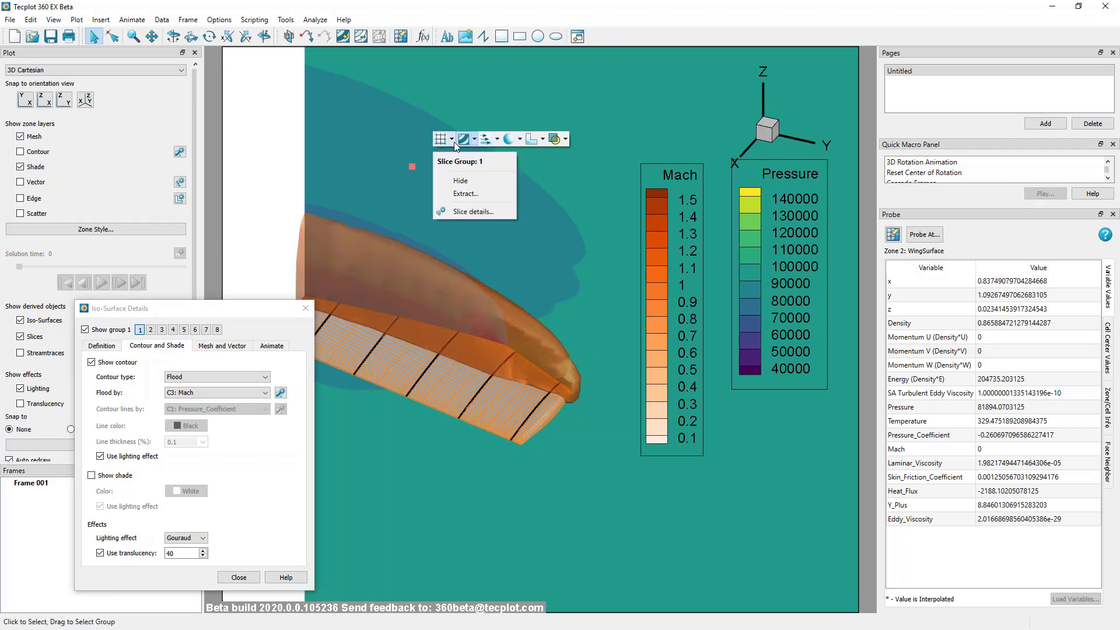
pyautogui.click(555, 138)
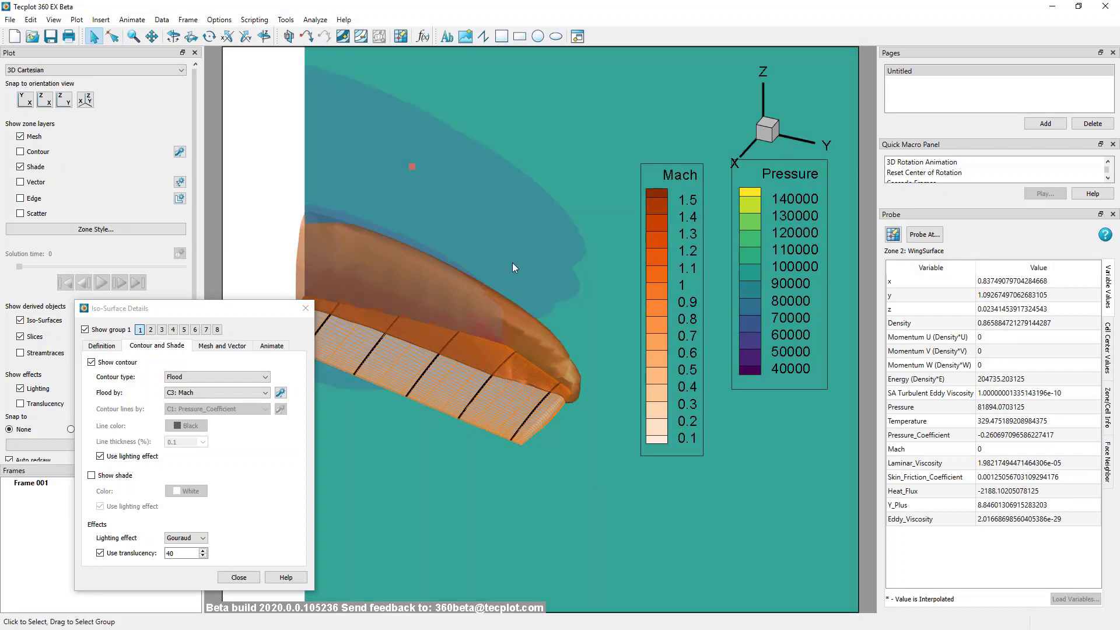
pyautogui.moveTo(534, 390); pyautogui.dragTo(344, 326, button='middle')
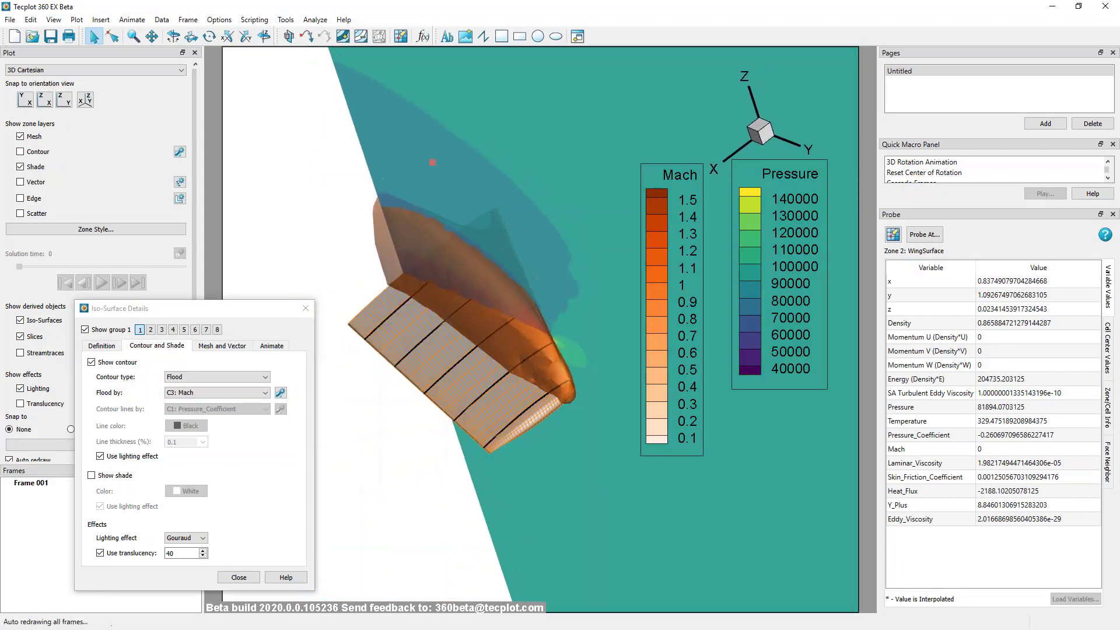
# Close the iso-surface details and turn off the iso-surfaces in the plot
pyautogui.click(307, 309)
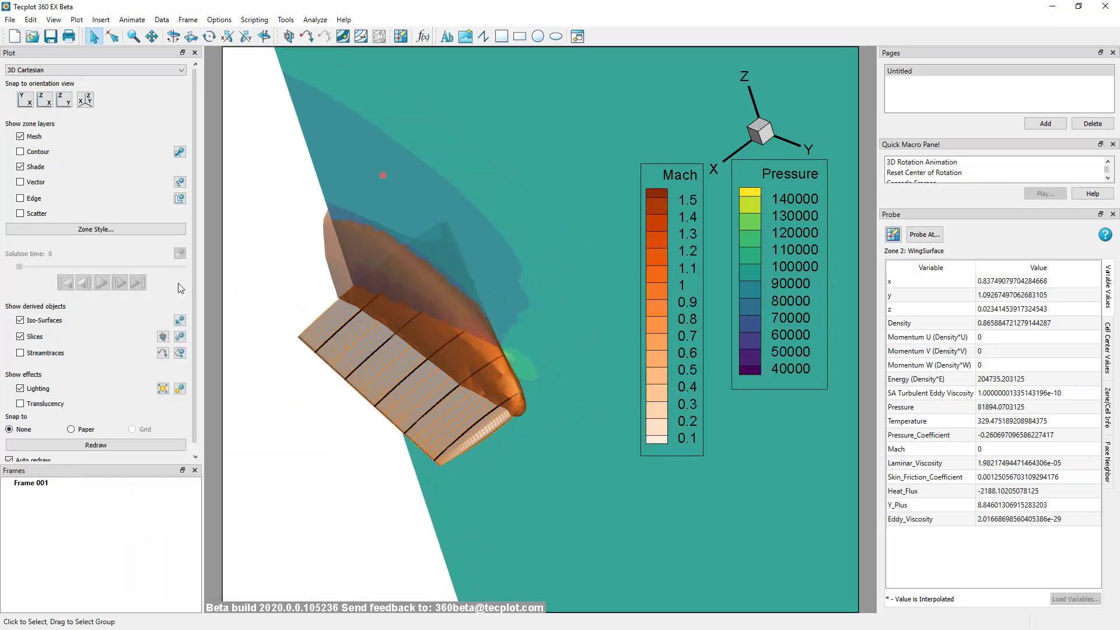
pyautogui.moveTo(441, 323); pyautogui.dragTo(418, 341, button='right')
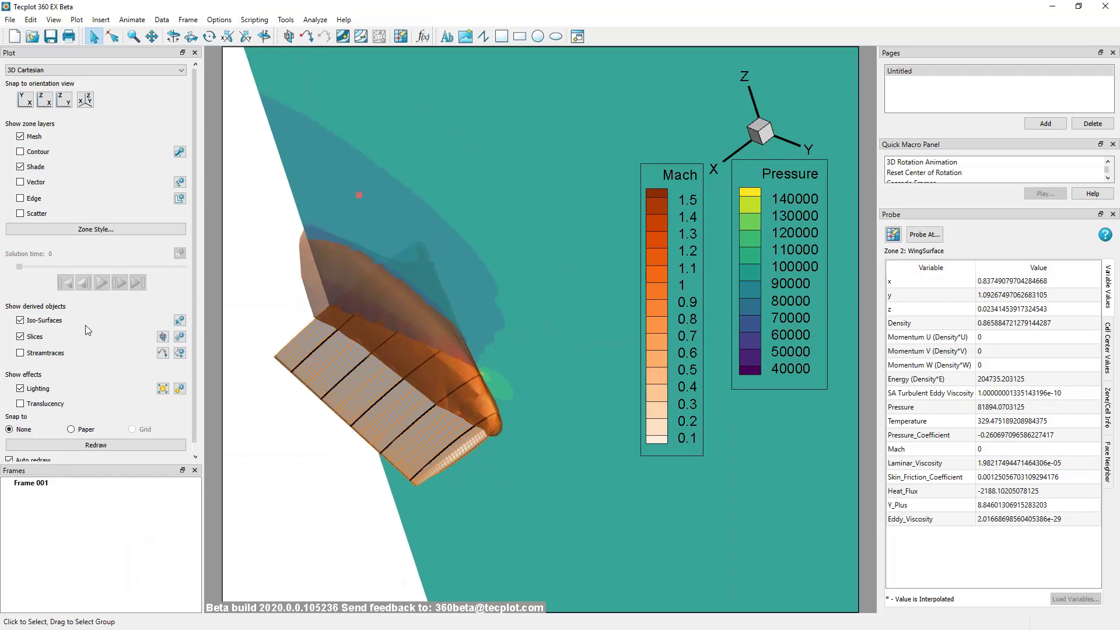
pyautogui.click(38, 324)
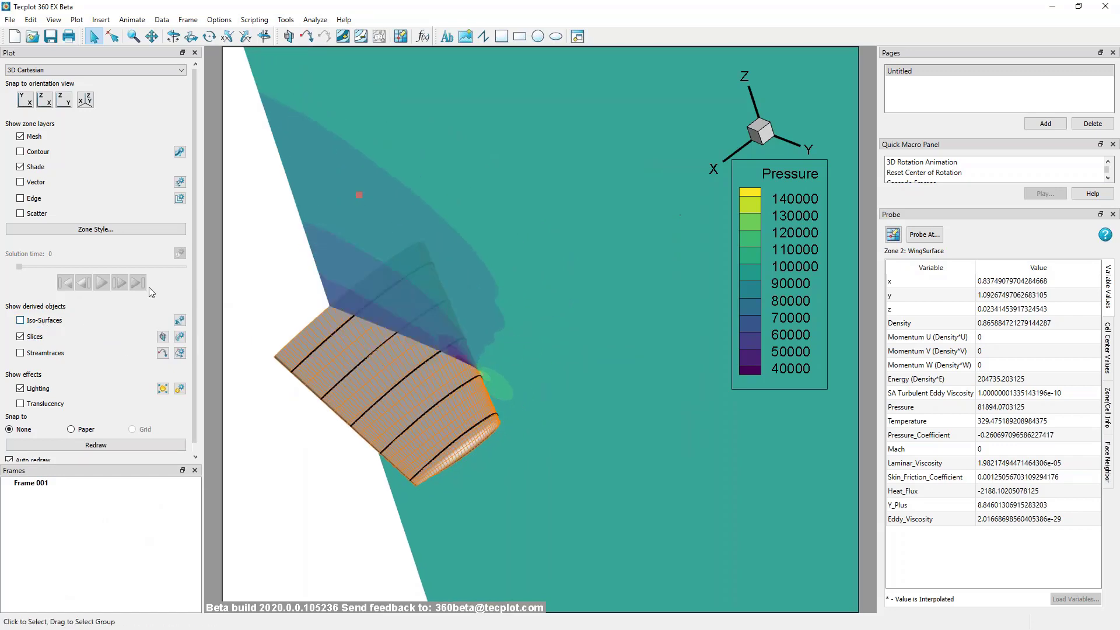
# Open the streamtrace details and choose the Surface Line format, the Forward direction and seeding with the streamtrace placement tool
pyautogui.moveTo(452, 431); pyautogui.dragTo(567, 412, button='middle')
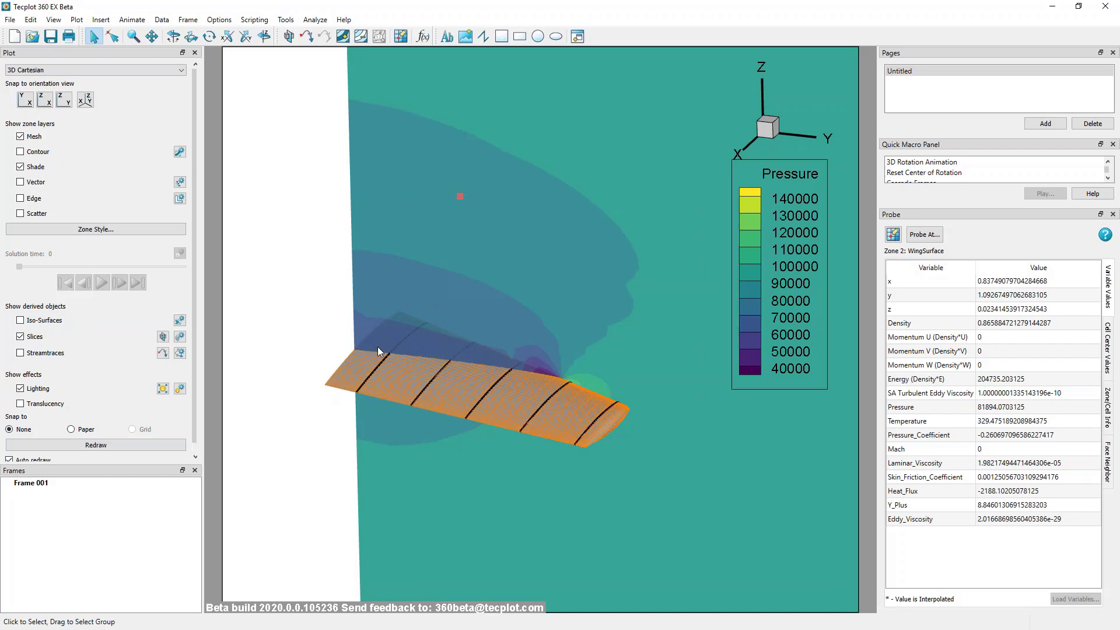
pyautogui.click(180, 353)
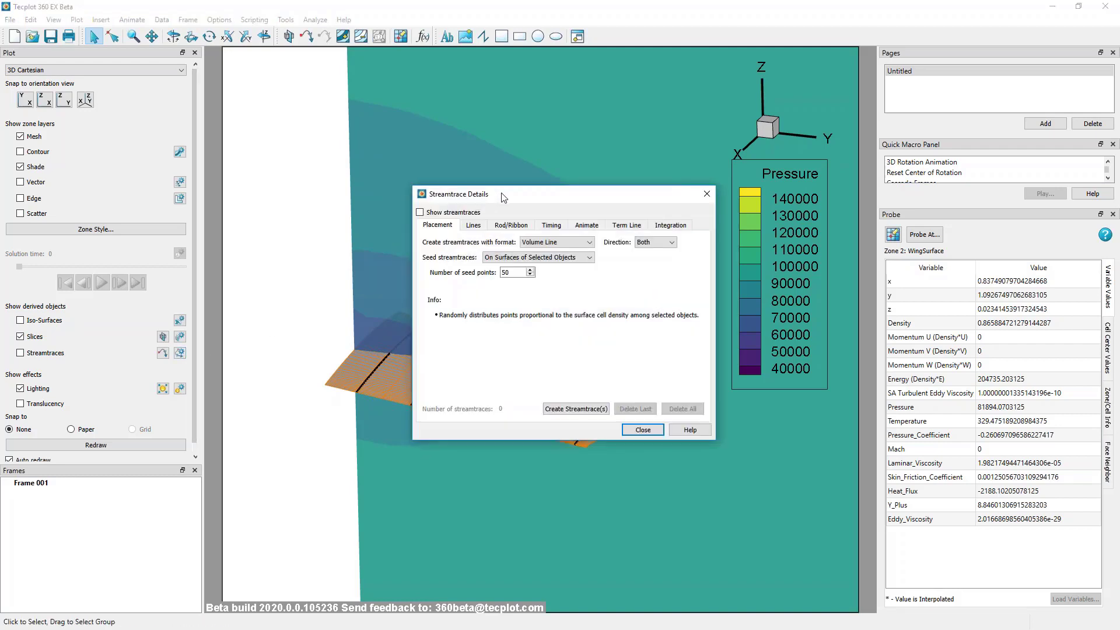
pyautogui.moveTo(503, 197); pyautogui.dragTo(303, 326)
pyautogui.click(379, 372)
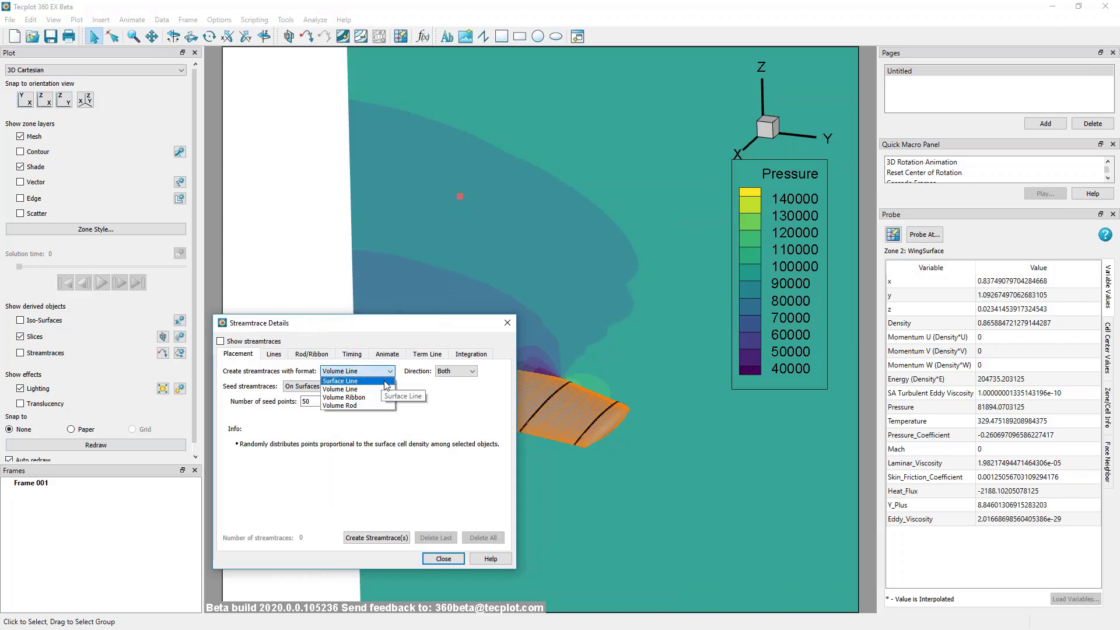
pyautogui.click(384, 381)
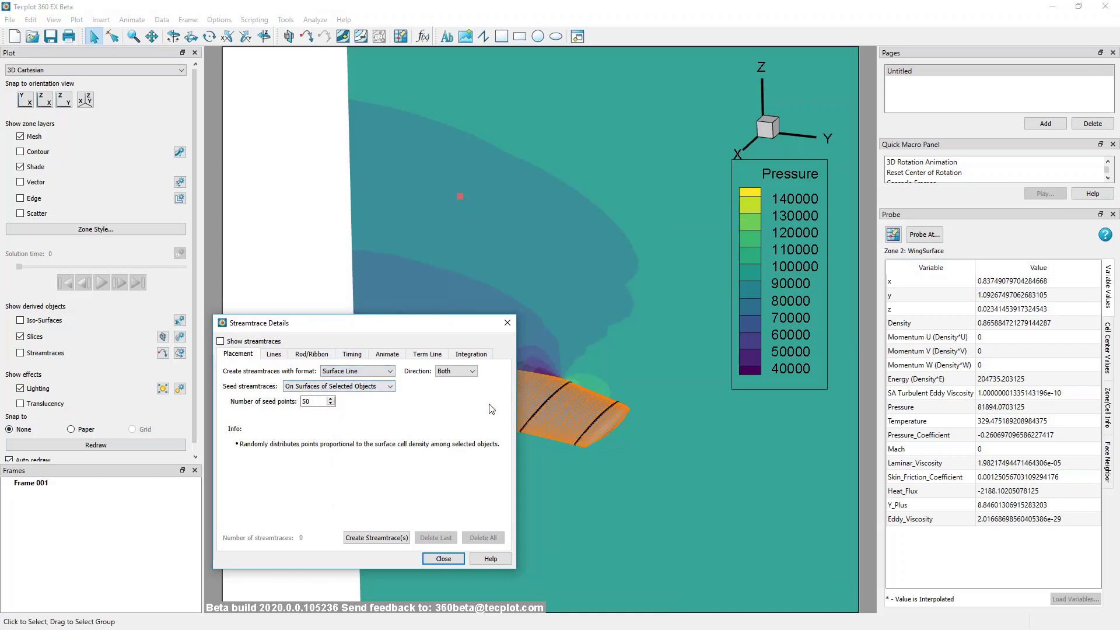
pyautogui.click(473, 372)
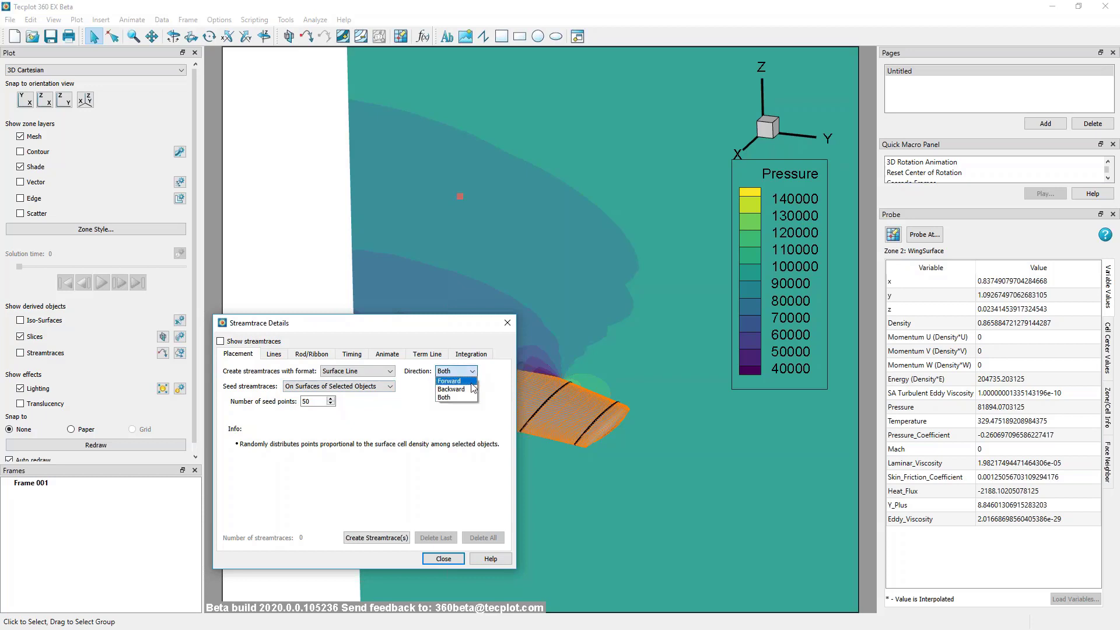
pyautogui.click(451, 381)
pyautogui.click(390, 387)
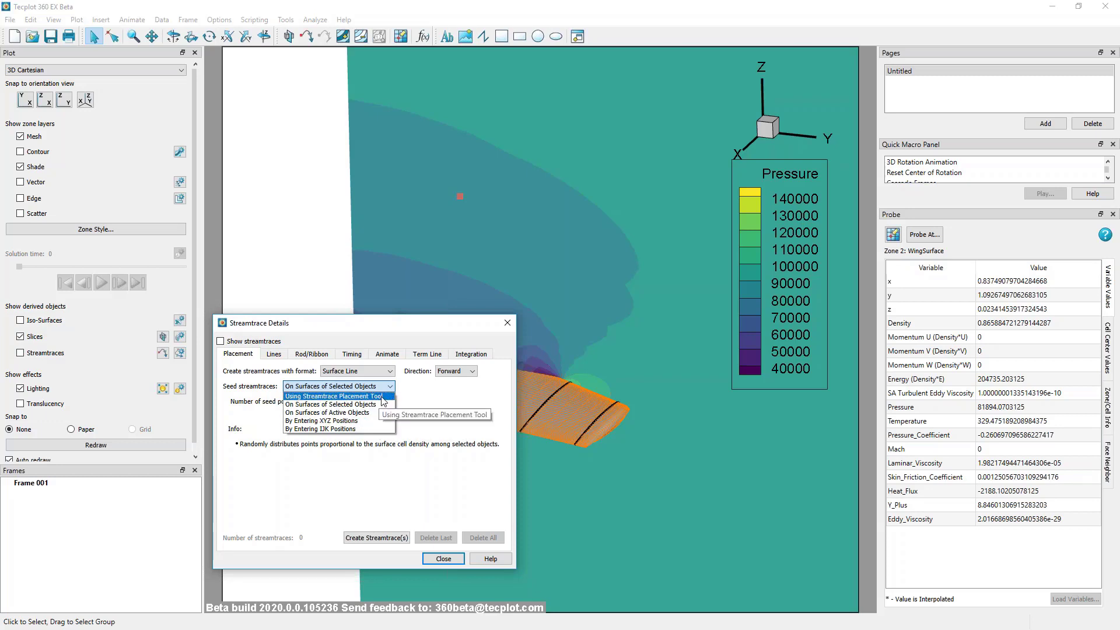
pyautogui.click(382, 399)
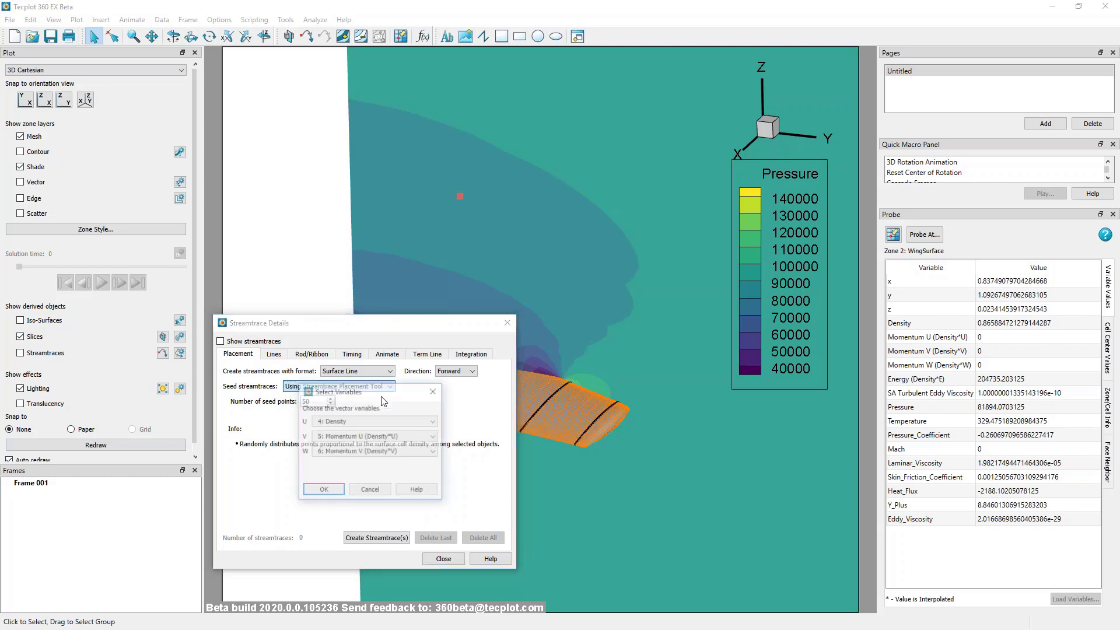
# Assign Momentum U, Momentum V and Momentum W as the U, V and W vector variables and accept them
pyautogui.moveTo(399, 397); pyautogui.dragTo(338, 153)
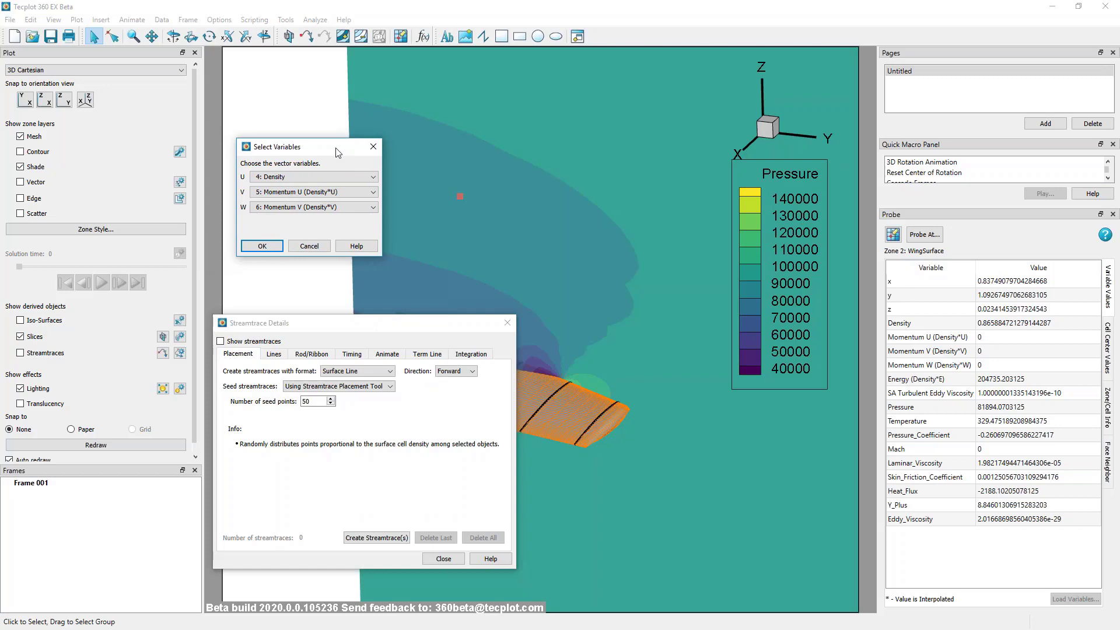
pyautogui.click(340, 176)
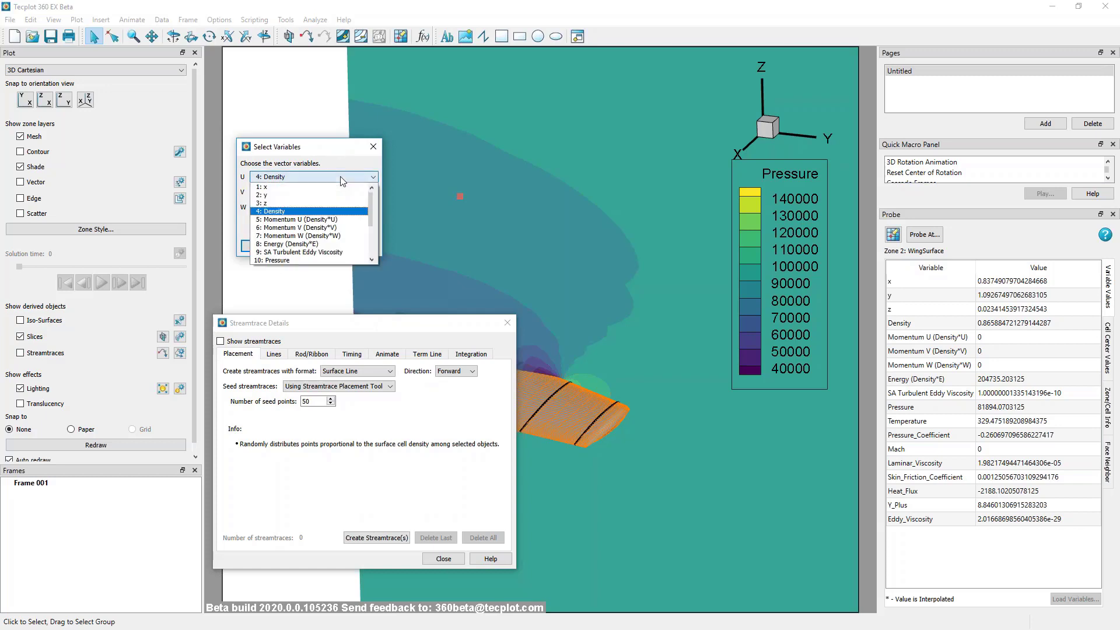
pyautogui.click(357, 221)
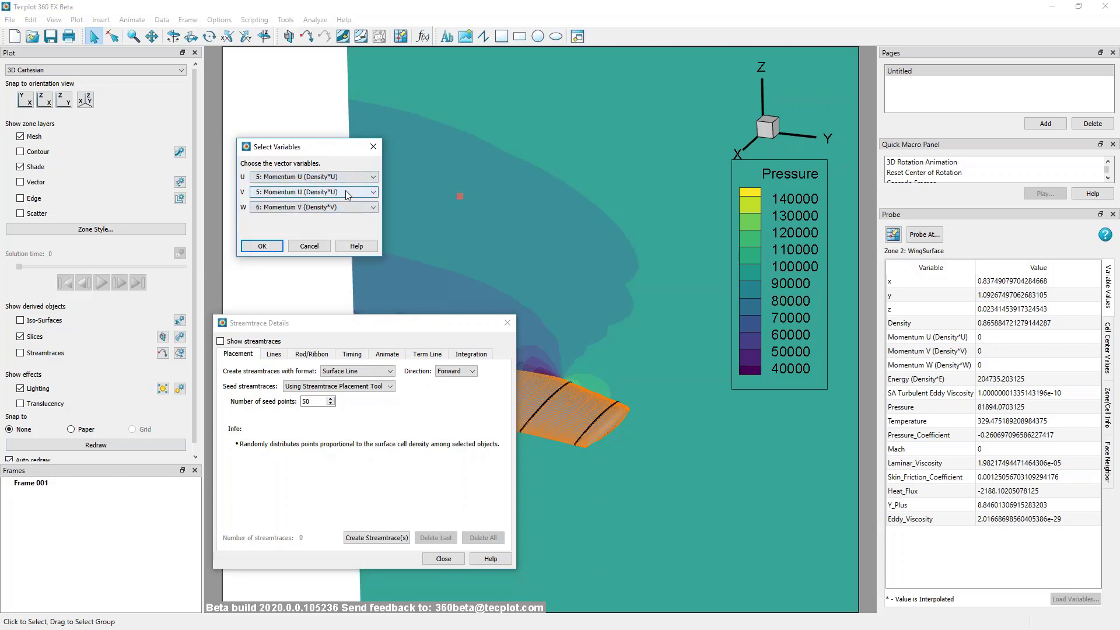
pyautogui.click(345, 191)
pyautogui.click(349, 242)
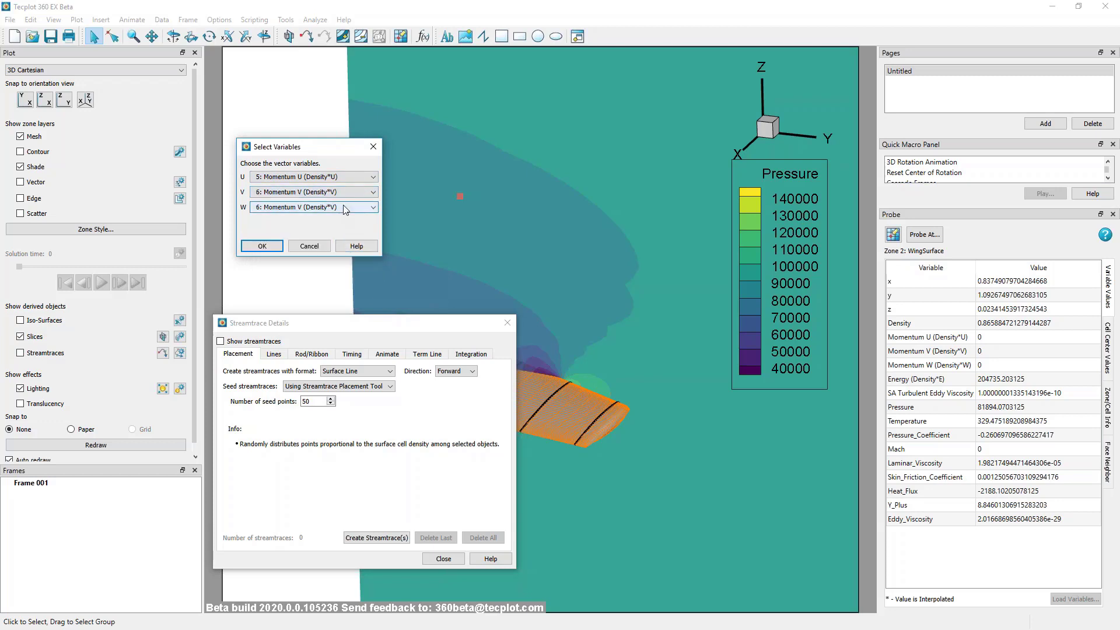
pyautogui.click(348, 207)
pyautogui.click(348, 267)
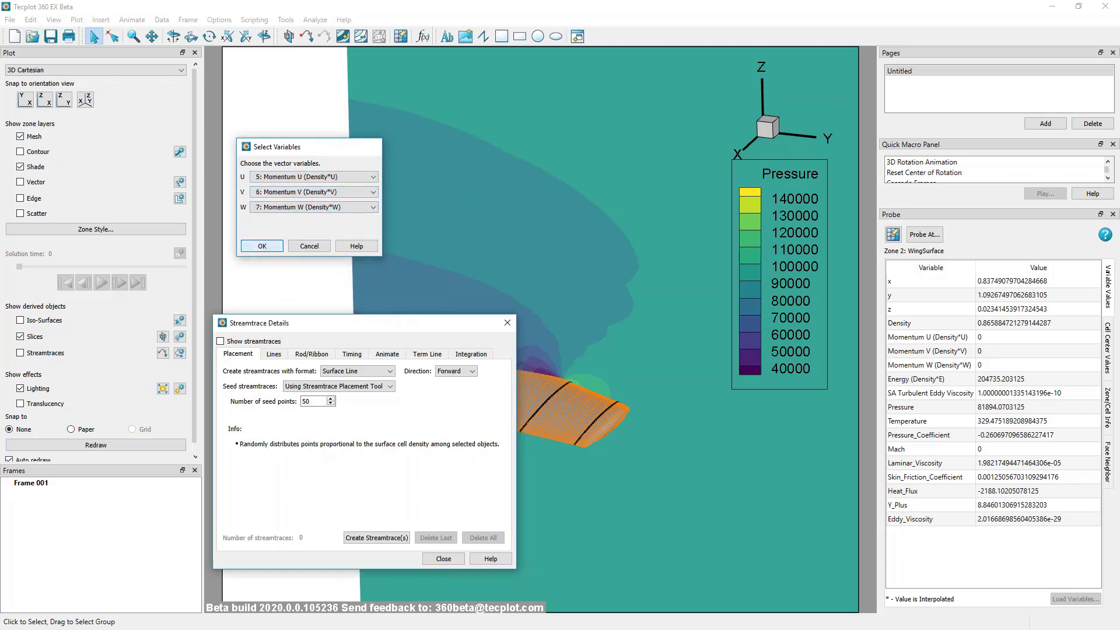
pyautogui.click(262, 245)
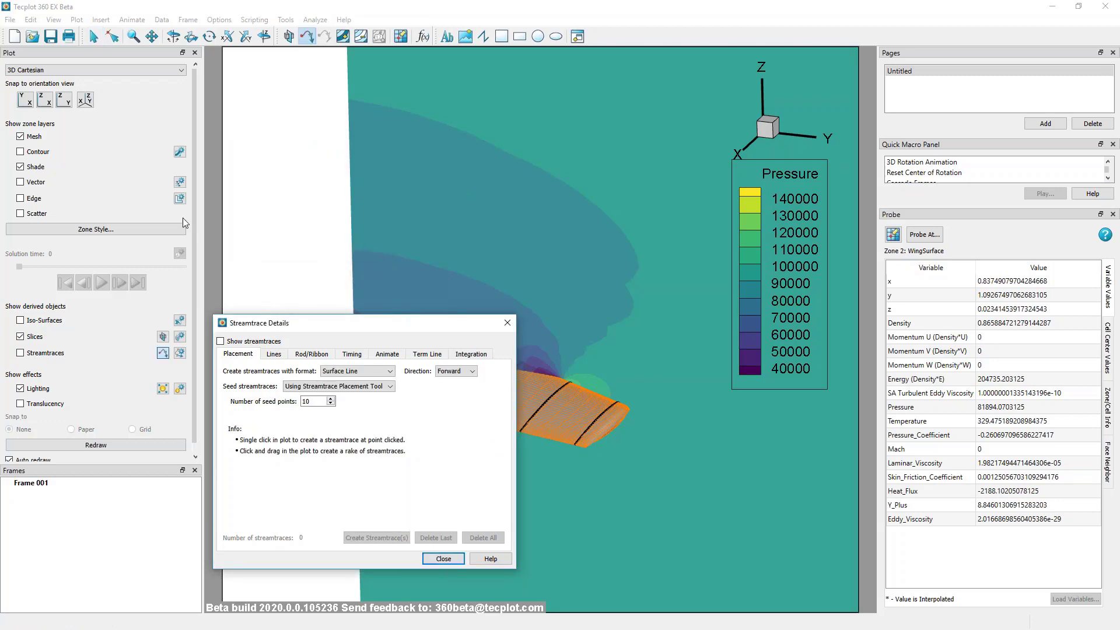
# Examine the vector details to see where the U, V and W variables are defined, and close them
pyautogui.click(179, 183)
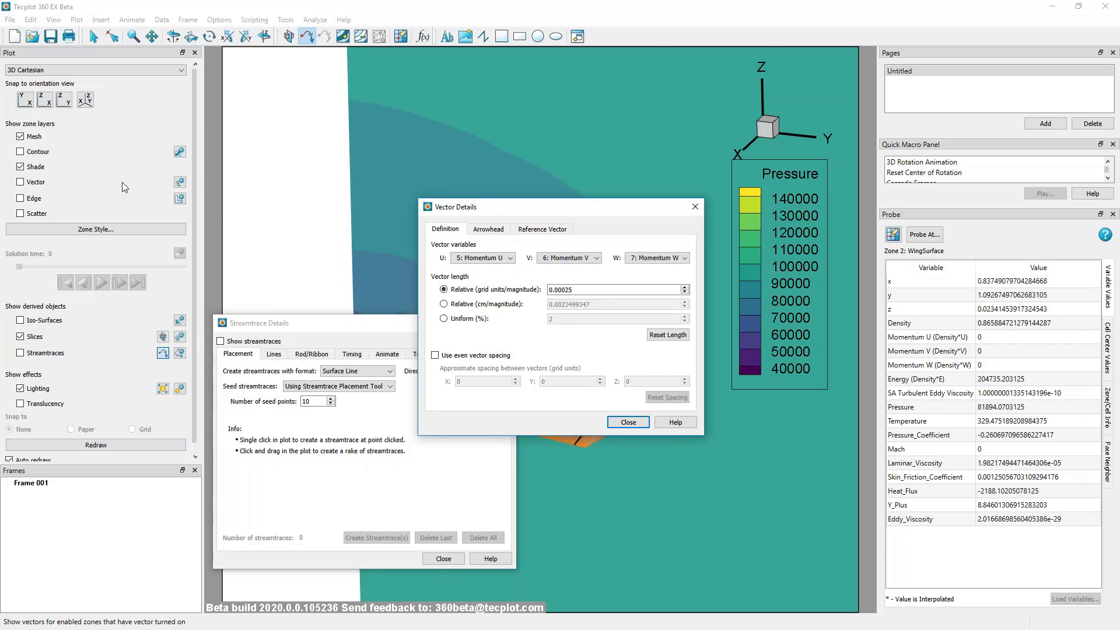
pyautogui.click(695, 206)
pyautogui.click(76, 19)
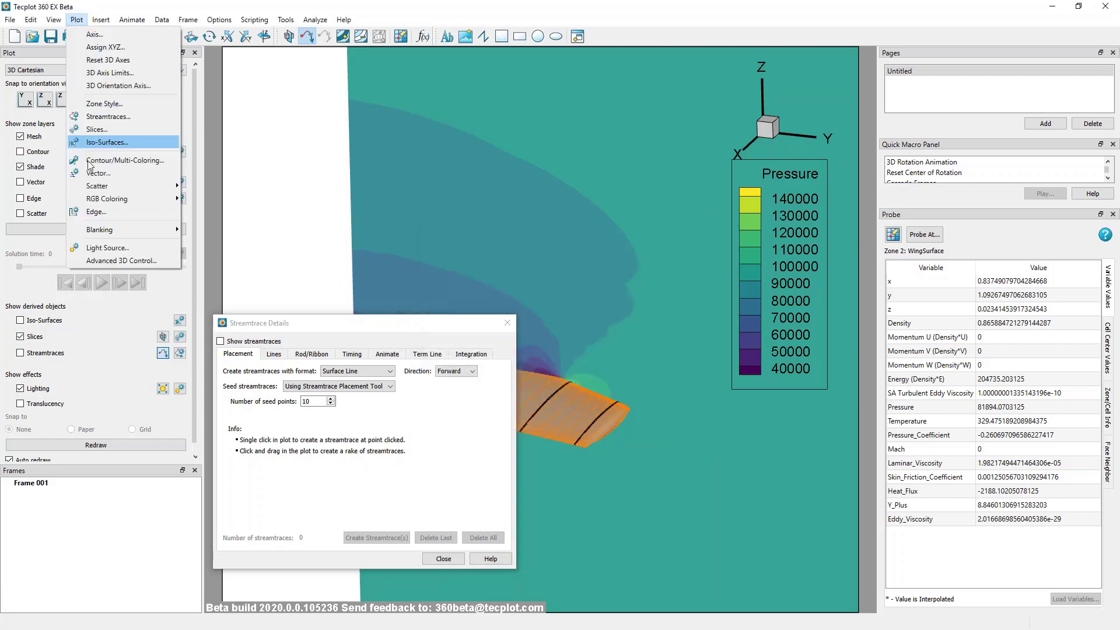
pyautogui.click(117, 170)
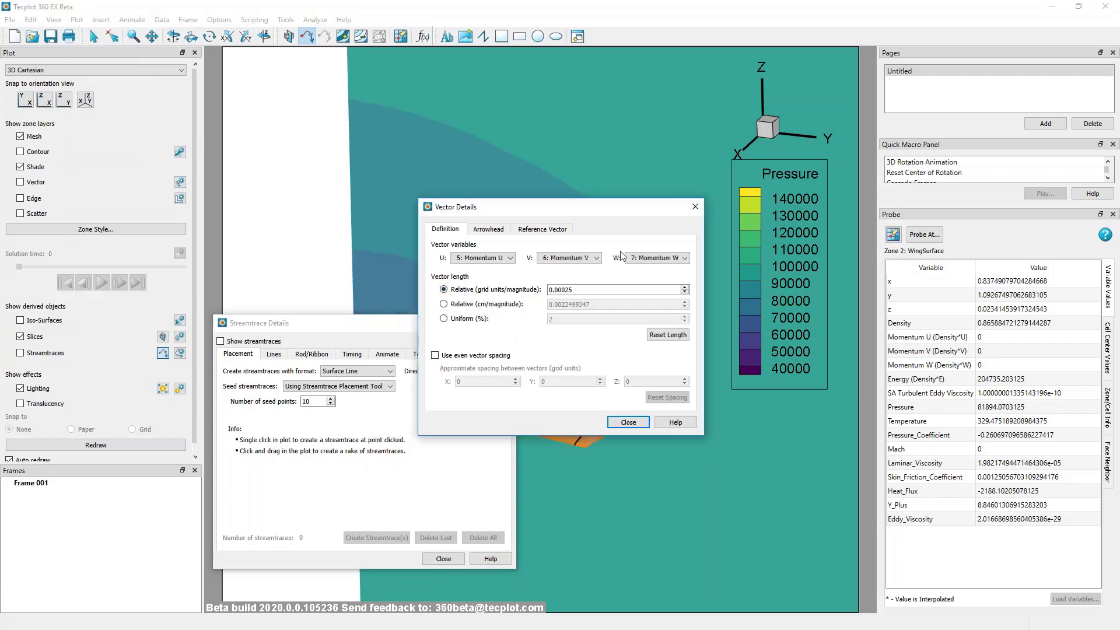
pyautogui.click(694, 207)
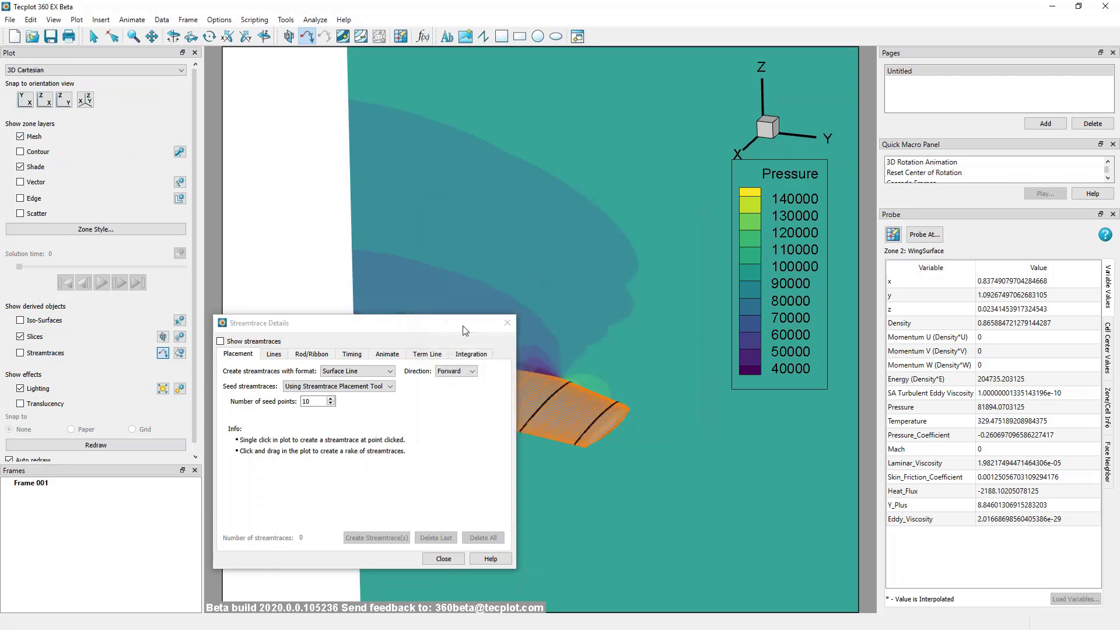
# Place two single surface streamtraces near the wing tip and a rake of 10 farther inboard on the wing
pyautogui.moveTo(321, 322); pyautogui.dragTo(216, 333)
pyautogui.moveTo(567, 460); pyautogui.dragTo(417, 163)
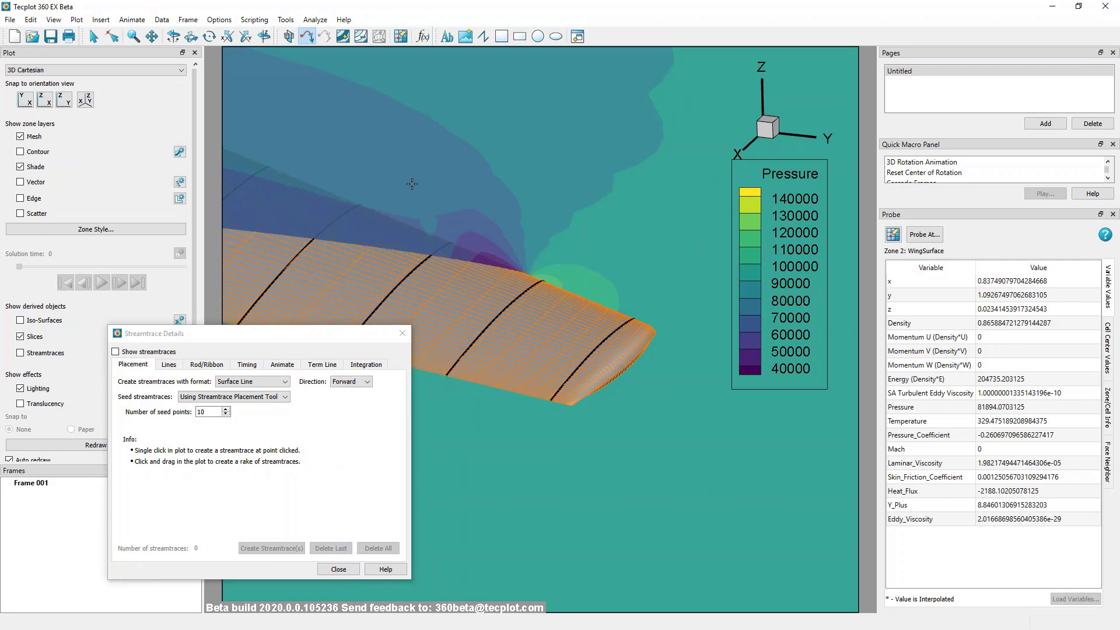
pyautogui.click(615, 314)
pyautogui.click(559, 301)
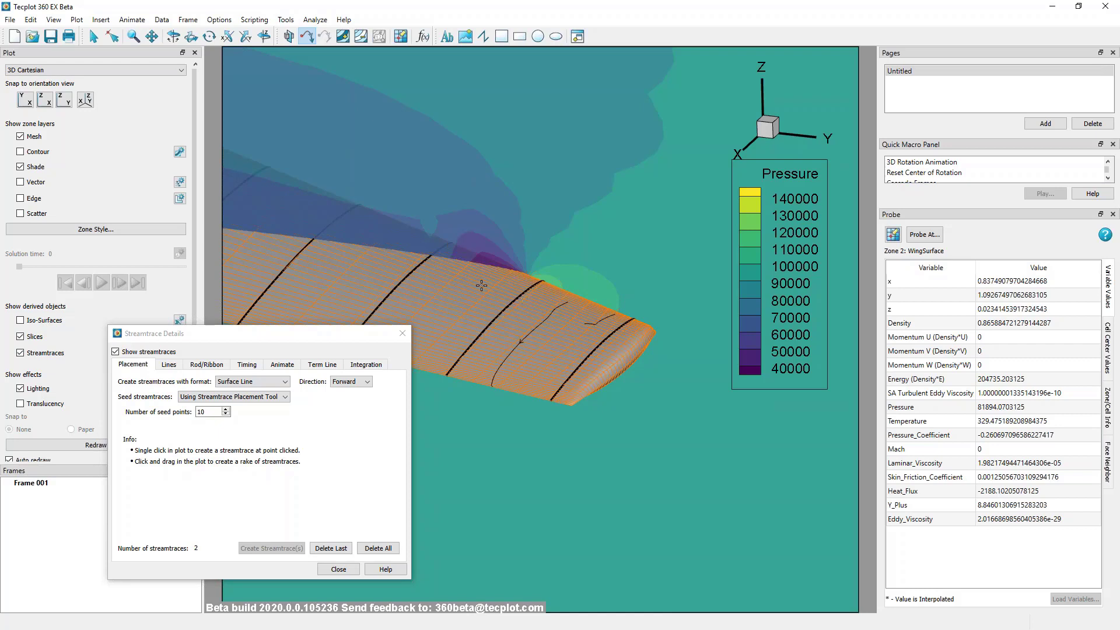
pyautogui.moveTo(441, 266); pyautogui.dragTo(484, 307)
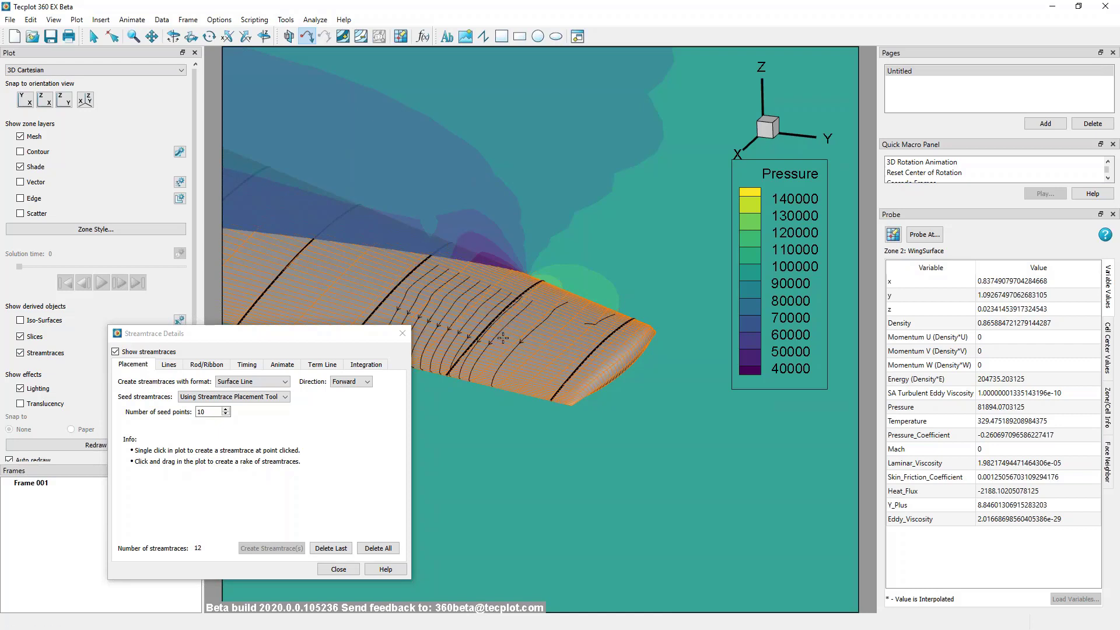
# Delete the most recent surface streamtraces one at a time, and delete all the remaining ones
pyautogui.click(208, 412)
pyautogui.moveTo(305, 337); pyautogui.dragTo(281, 337)
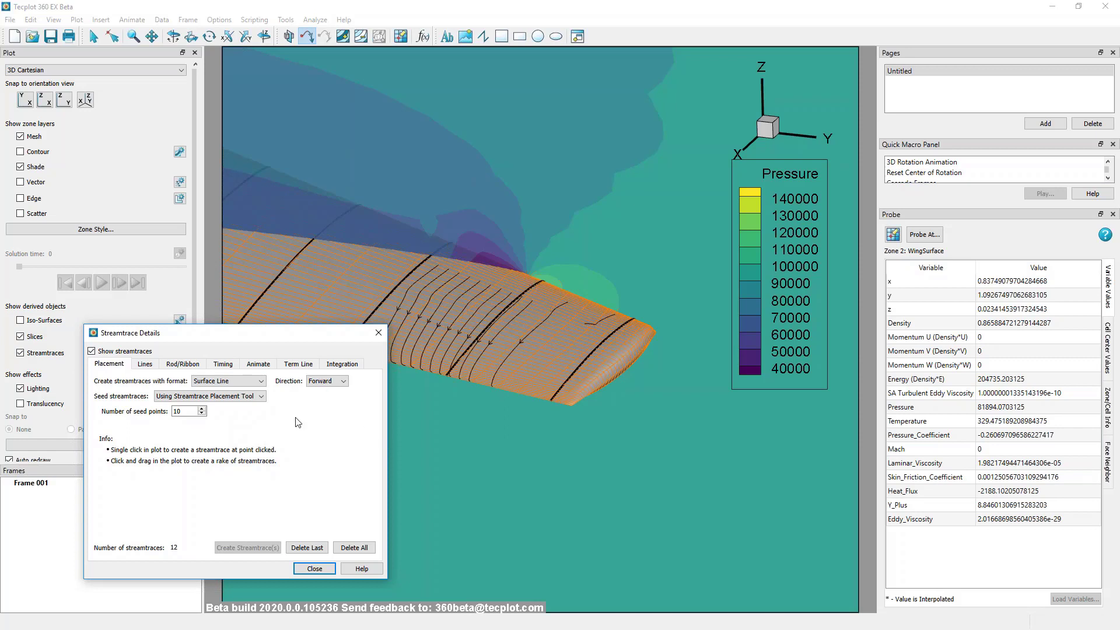
pyautogui.click(307, 547)
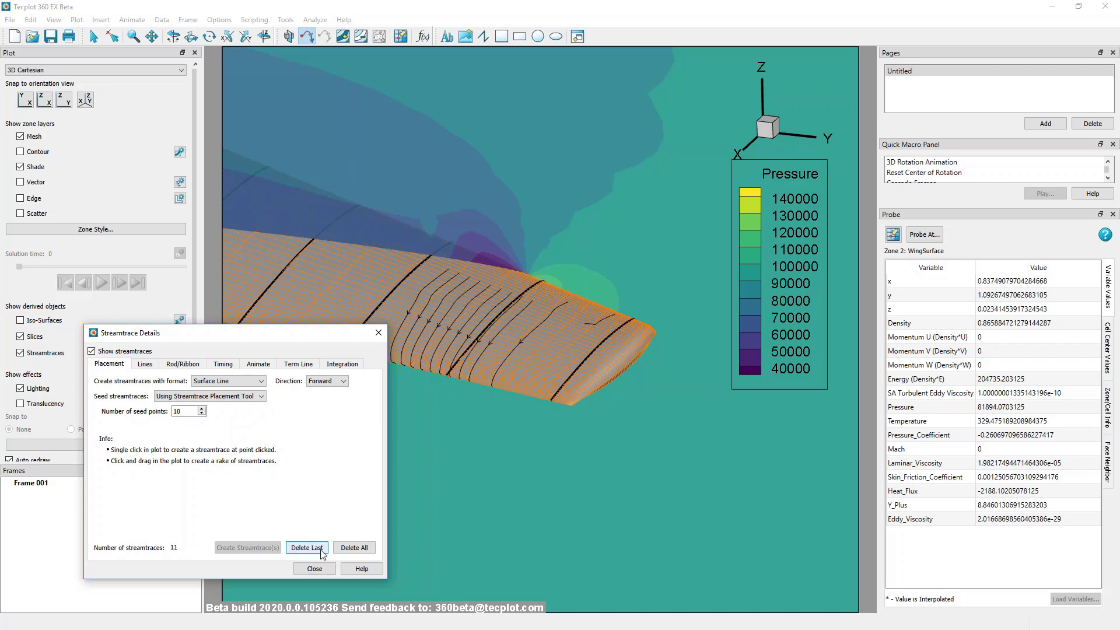
pyautogui.click(307, 547)
pyautogui.click(354, 547)
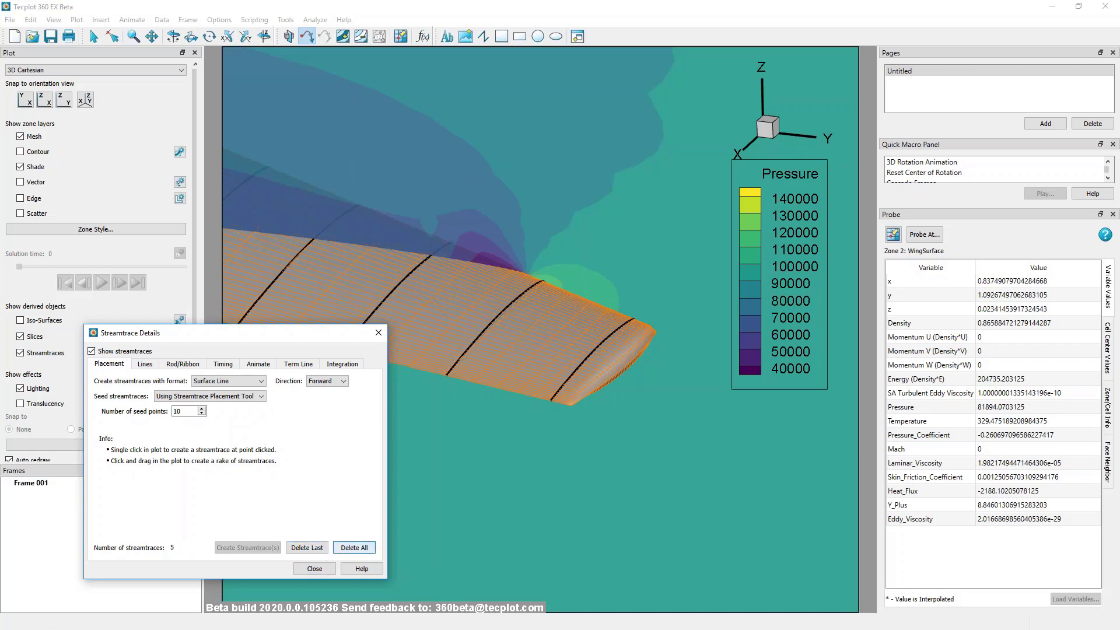
# Set the streamtrace format to Volume Line and the direction to Both
pyautogui.click(261, 381)
pyautogui.click(211, 399)
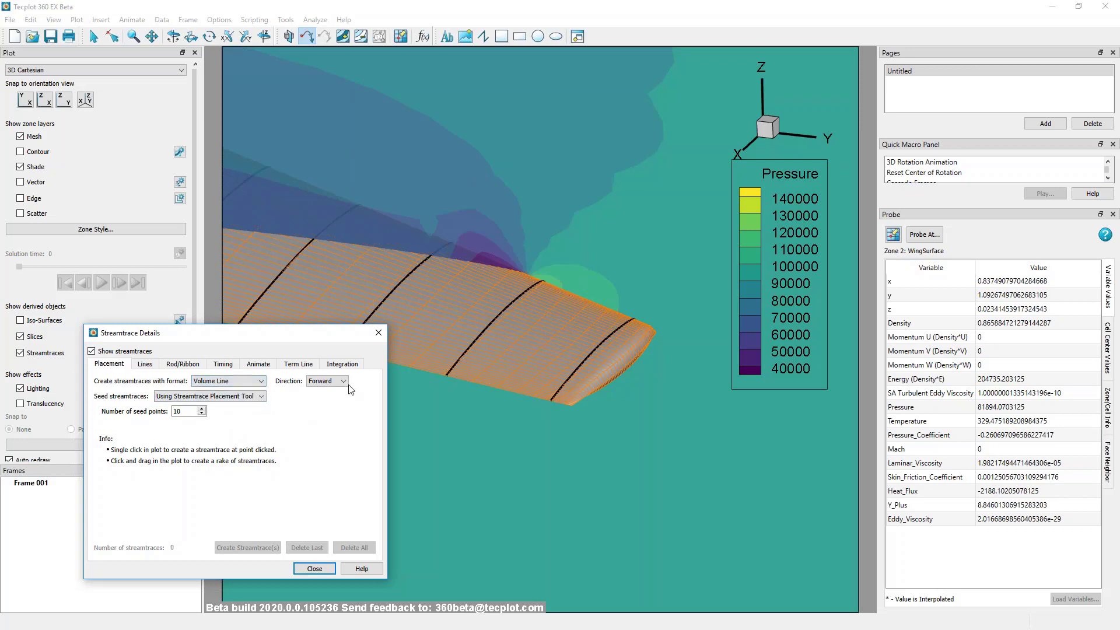
pyautogui.click(344, 381)
pyautogui.click(315, 404)
pyautogui.scroll(-4, 604, 459)
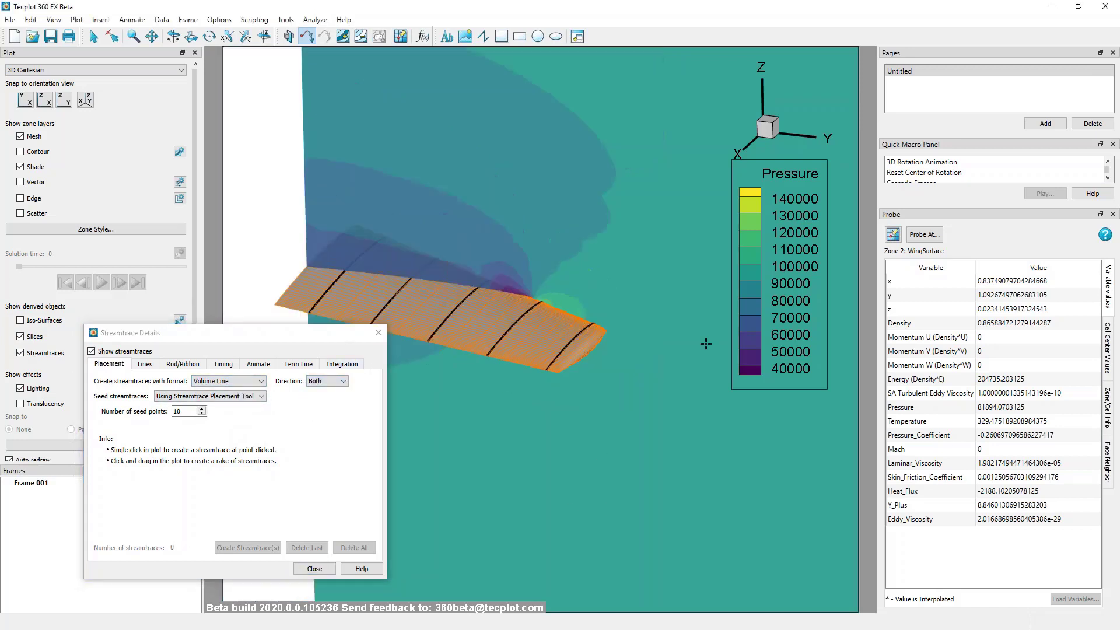
# Place a single volume line streamtrace near the wing root and move the streamtrace details clear of the wing
pyautogui.moveTo(705, 343); pyautogui.dragTo(492, 502, button='right')
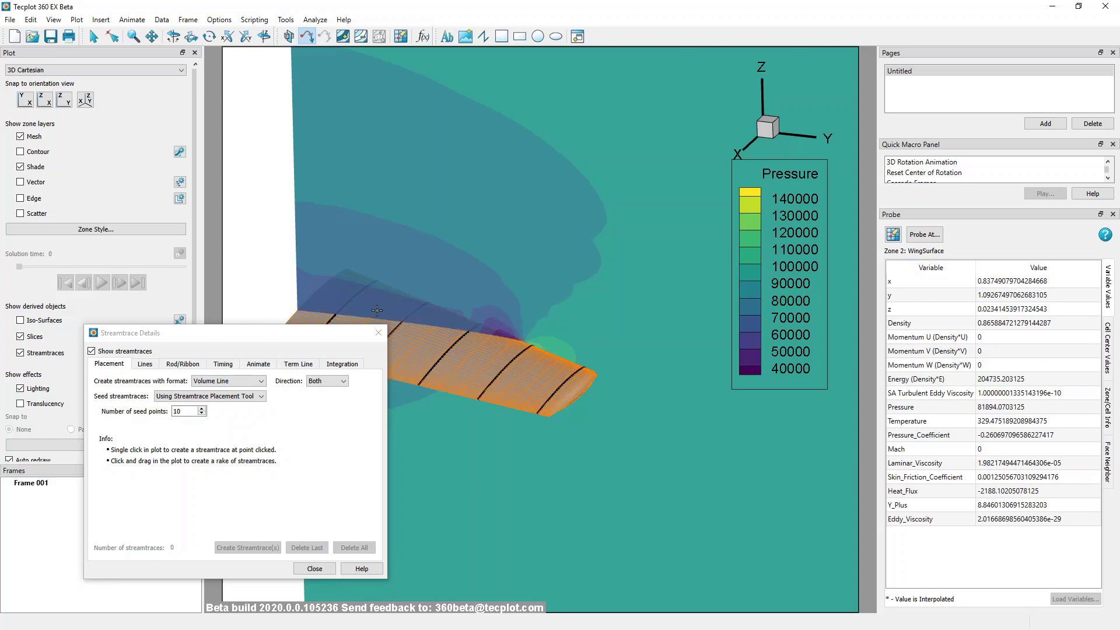
pyautogui.click(332, 302)
pyautogui.click(329, 330)
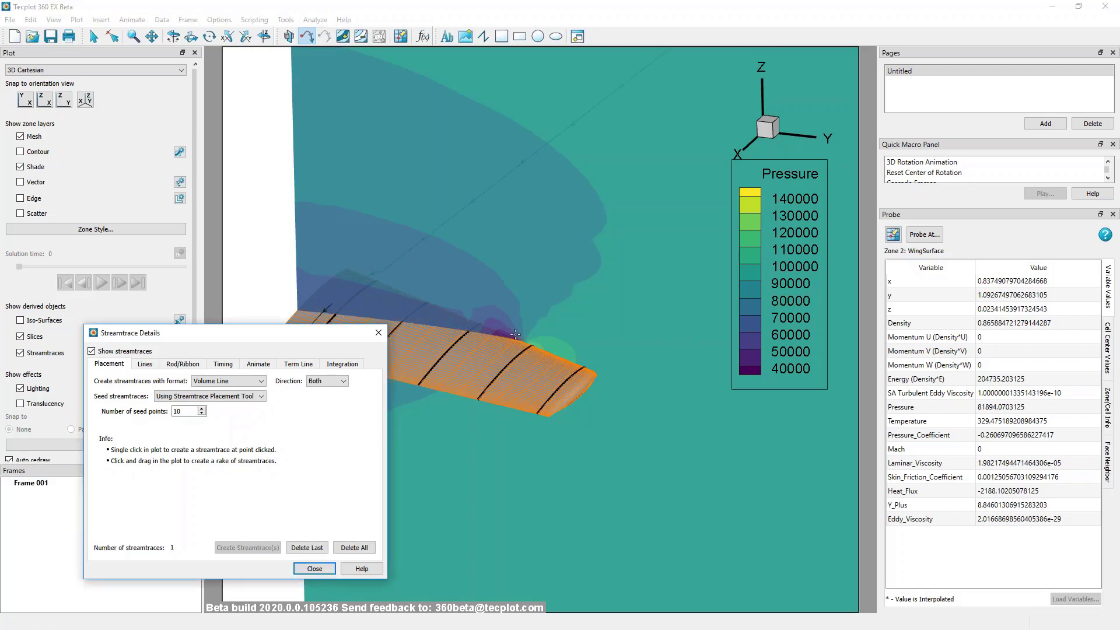
pyautogui.moveTo(308, 332); pyautogui.dragTo(962, 330)
pyautogui.moveTo(432, 402); pyautogui.dragTo(545, 437, button='right')
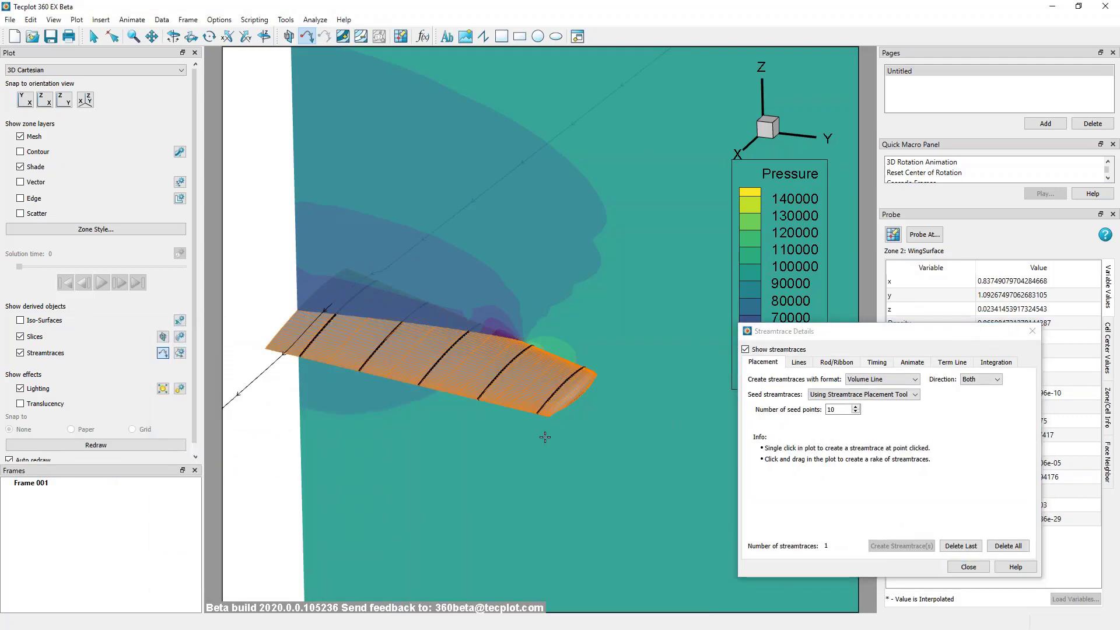
pyautogui.keyDown('ctrl'); pyautogui.moveTo(411, 382); pyautogui.dragTo(594, 317, button='right'); pyautogui.keyUp('ctrl')
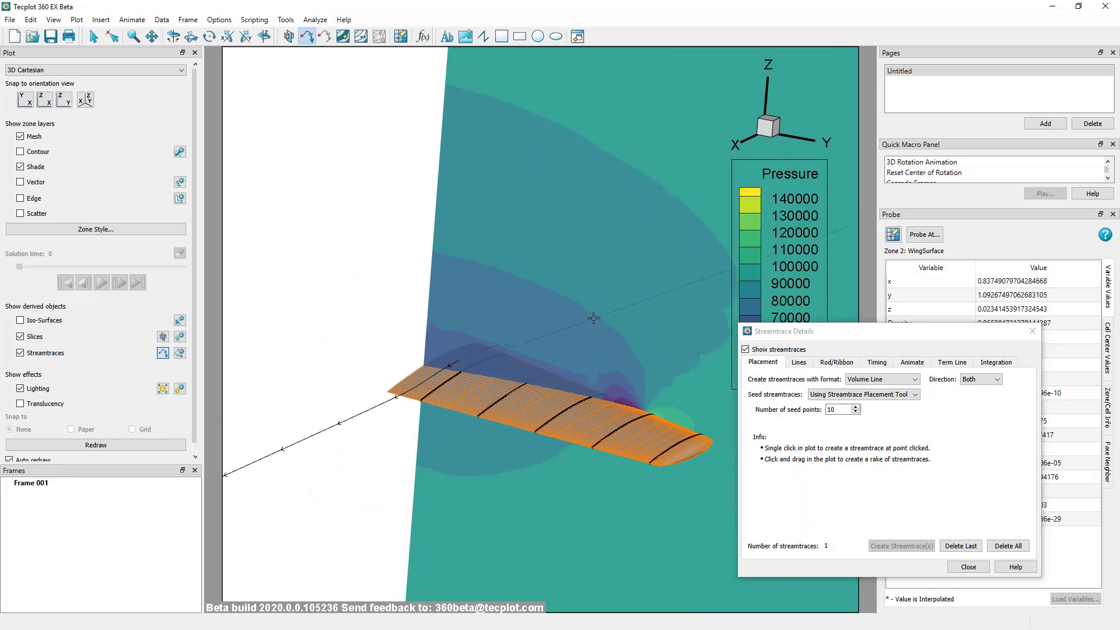
pyautogui.keyDown('ctrl'); pyautogui.moveTo(529, 353); pyautogui.dragTo(515, 345, button='right'); pyautogui.keyUp('ctrl')
pyautogui.keyDown('ctrl'); pyautogui.moveTo(544, 435); pyautogui.dragTo(507, 408, button='right'); pyautogui.keyUp('ctrl')
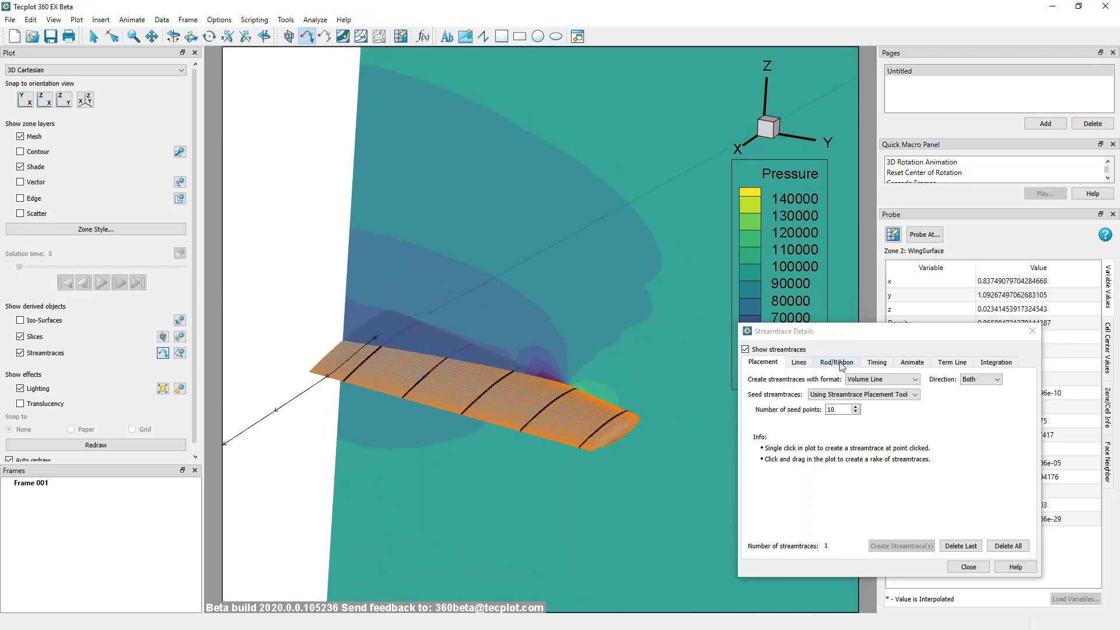
# Set the streamtrace format to Volume Ribbon and place one ribbon just outboard of the volume line
pyautogui.click(881, 380)
pyautogui.click(885, 407)
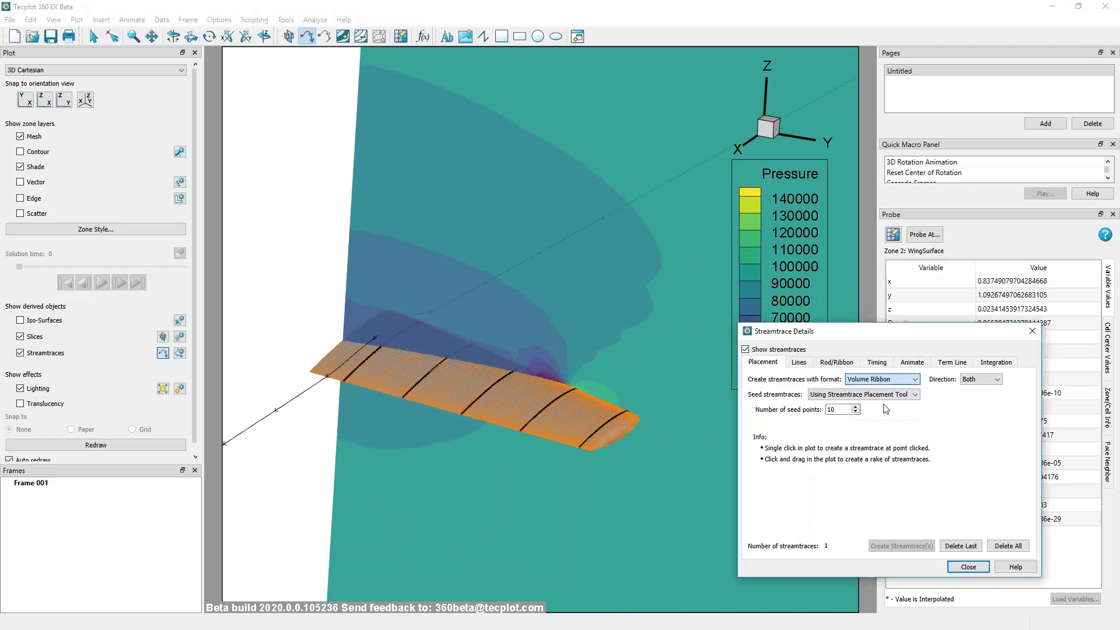
pyautogui.click(407, 343)
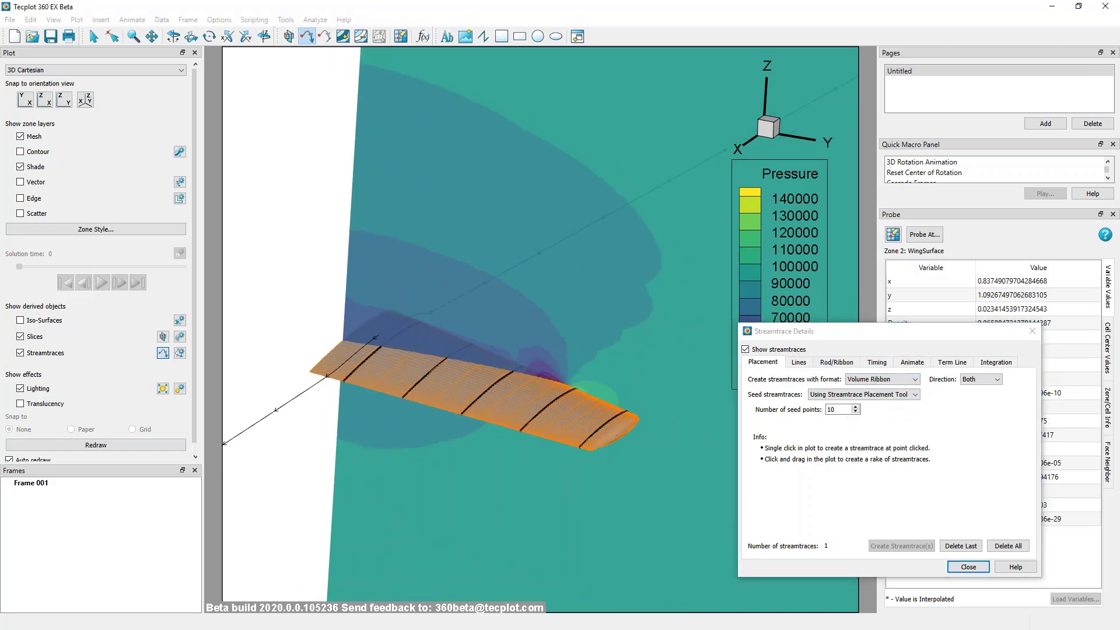
pyautogui.scroll(2, 407, 344)
pyautogui.scroll(2, 375, 358)
pyautogui.keyDown('ctrl'); pyautogui.moveTo(375, 357); pyautogui.dragTo(606, 350, button='right'); pyautogui.keyUp('ctrl')
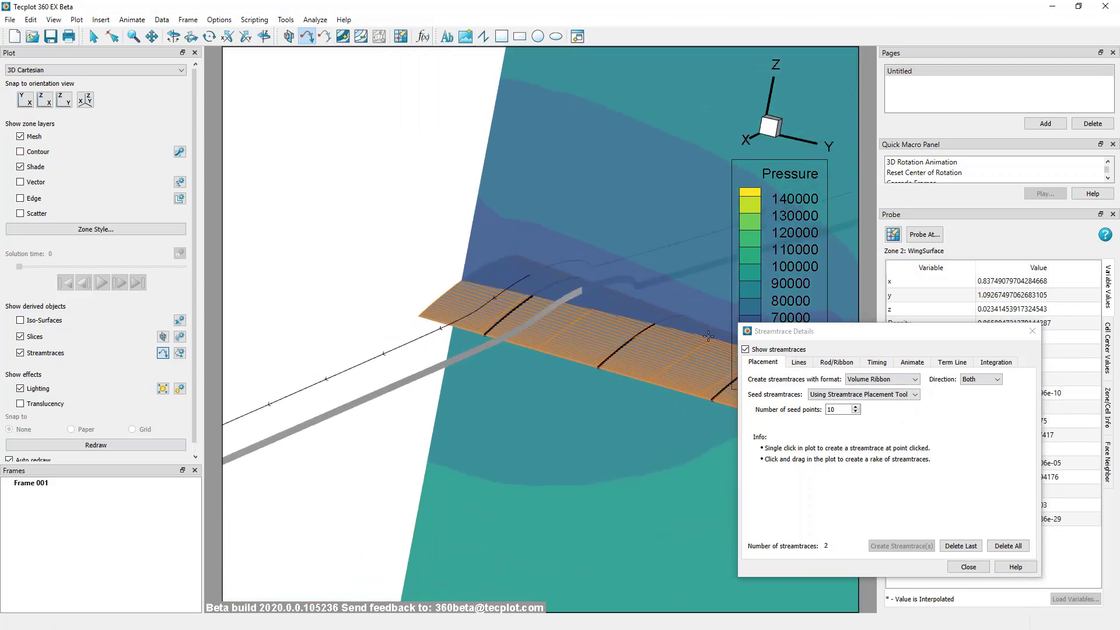
# Set the streamtrace format to Volume Rod and place one rod just outboard of the ribbon
pyautogui.click(893, 380)
pyautogui.click(869, 410)
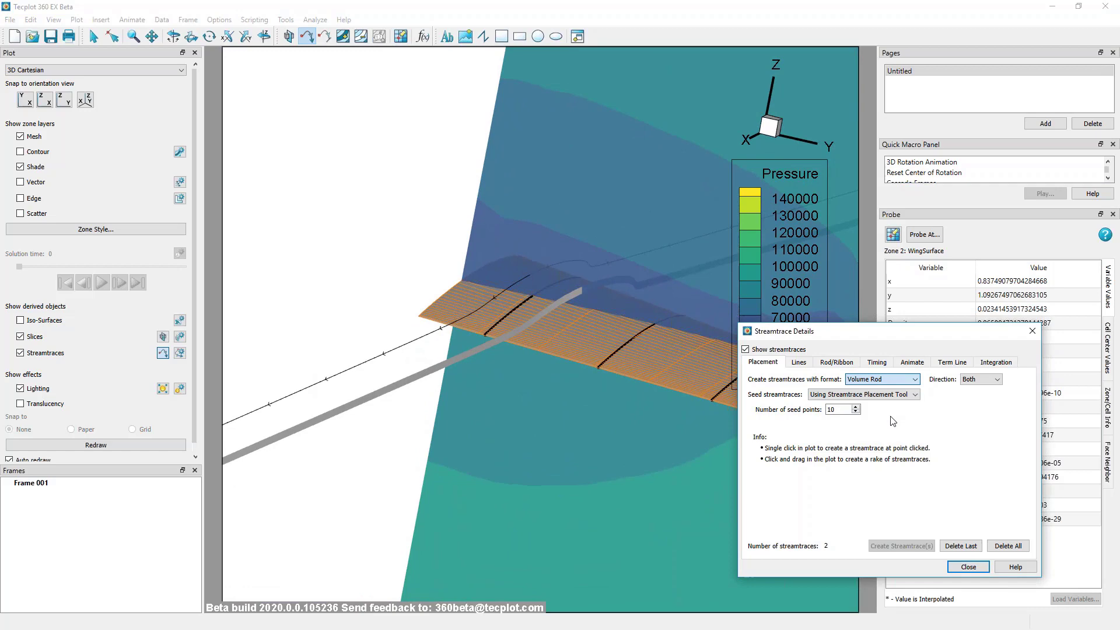
pyautogui.click(635, 311)
pyautogui.keyDown('ctrl'); pyautogui.moveTo(561, 403); pyautogui.dragTo(636, 462, button='right'); pyautogui.keyUp('ctrl')
pyautogui.moveTo(548, 454); pyautogui.dragTo(548, 487, button='middle')
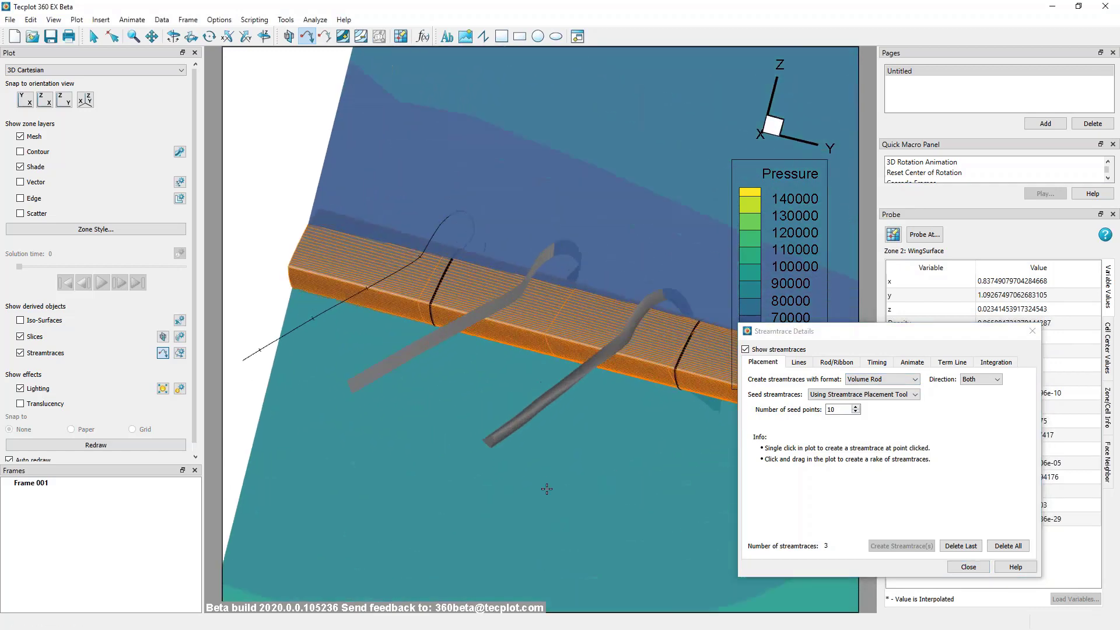
pyautogui.keyDown('ctrl'); pyautogui.moveTo(547, 488); pyautogui.dragTo(533, 410, button='right'); pyautogui.keyUp('ctrl')
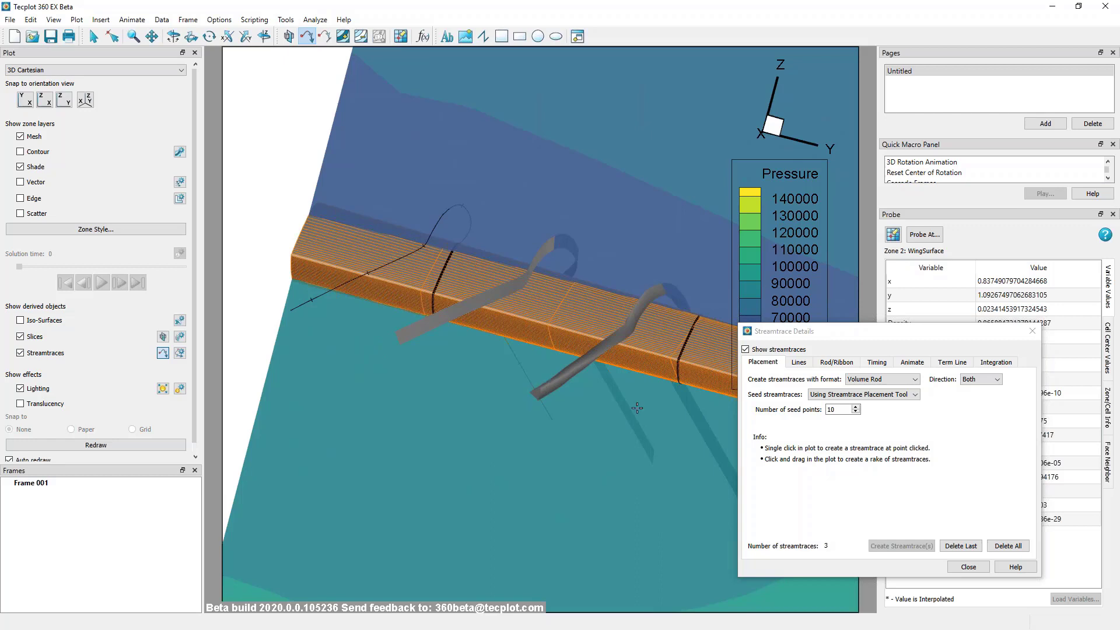
# Try Pressure_Coefficient contour flooding and a translucency of 50 on the rod and ribbon streamtraces, and turn both off
pyautogui.click(840, 362)
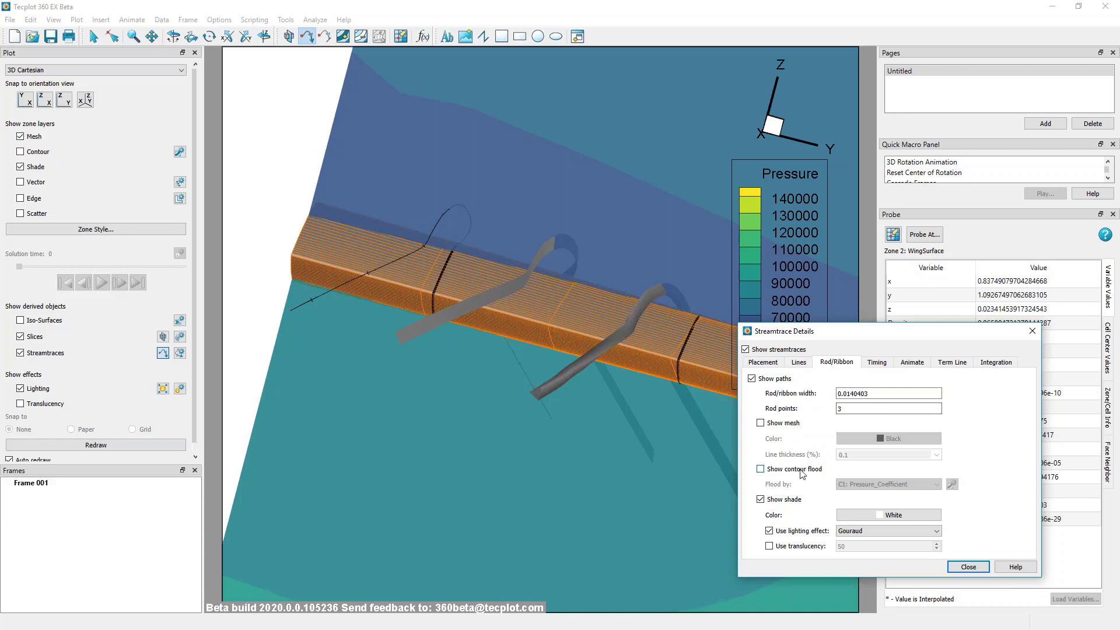
pyautogui.click(761, 469)
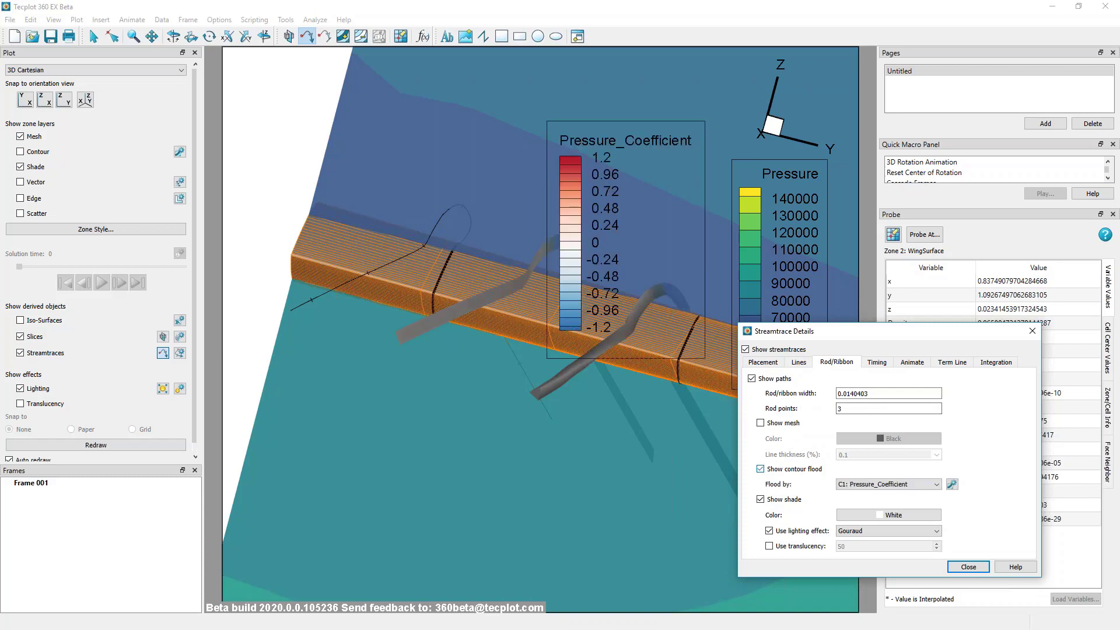
pyautogui.click(760, 469)
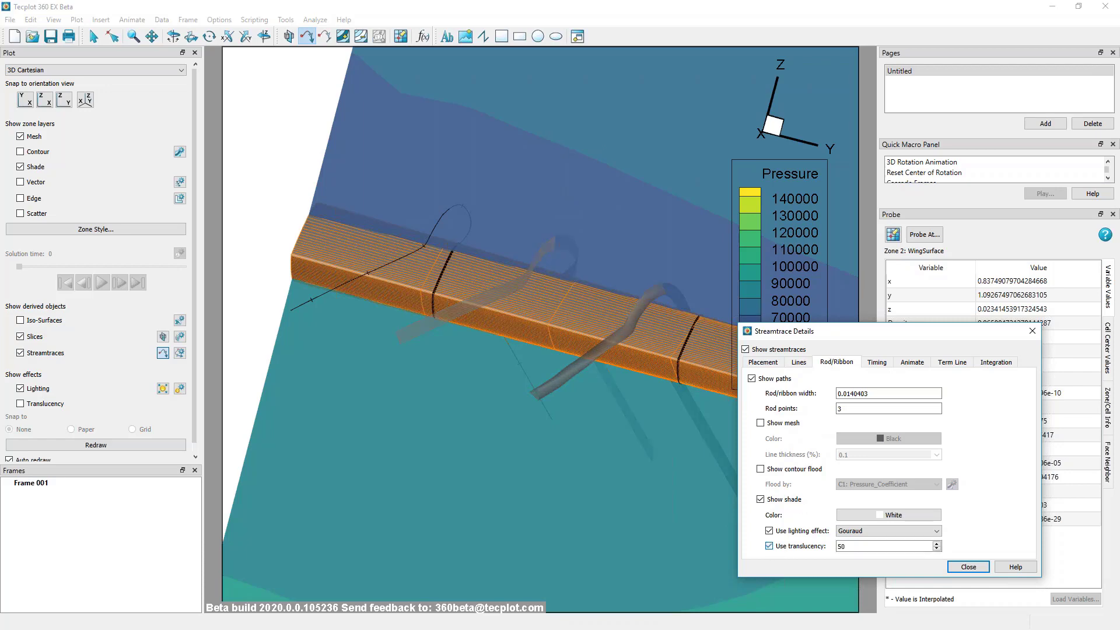
pyautogui.moveTo(622, 293); pyautogui.dragTo(560, 267, button='middle')
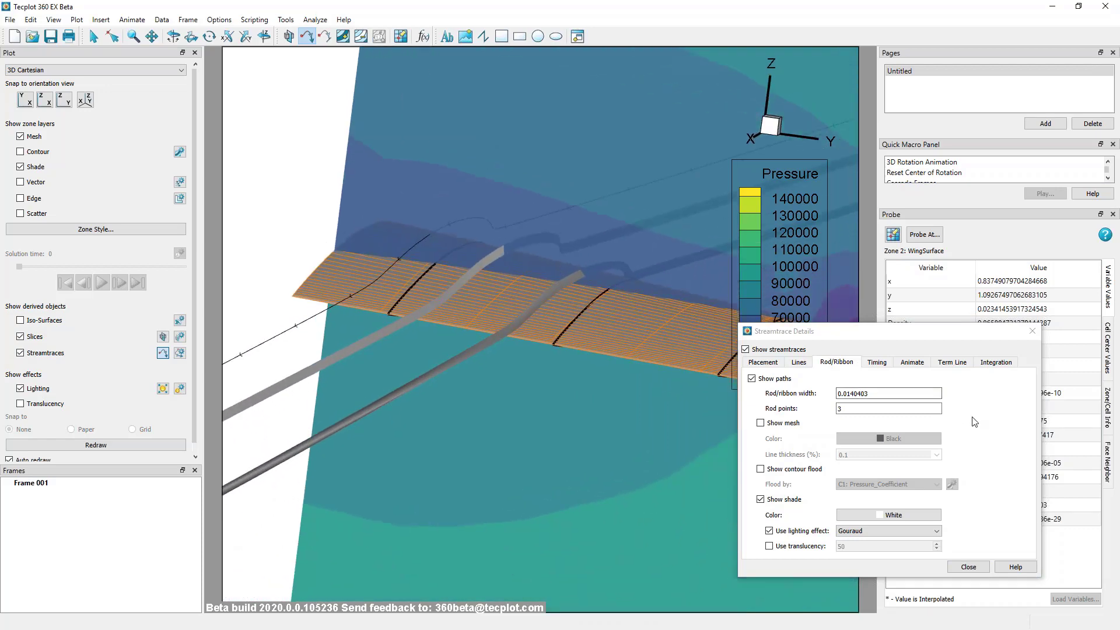
# Show timing markers and dashes on the streamtraces, animate them with 20 steps per cycle for 3 cycles, and close the streamtrace details
pyautogui.click(912, 363)
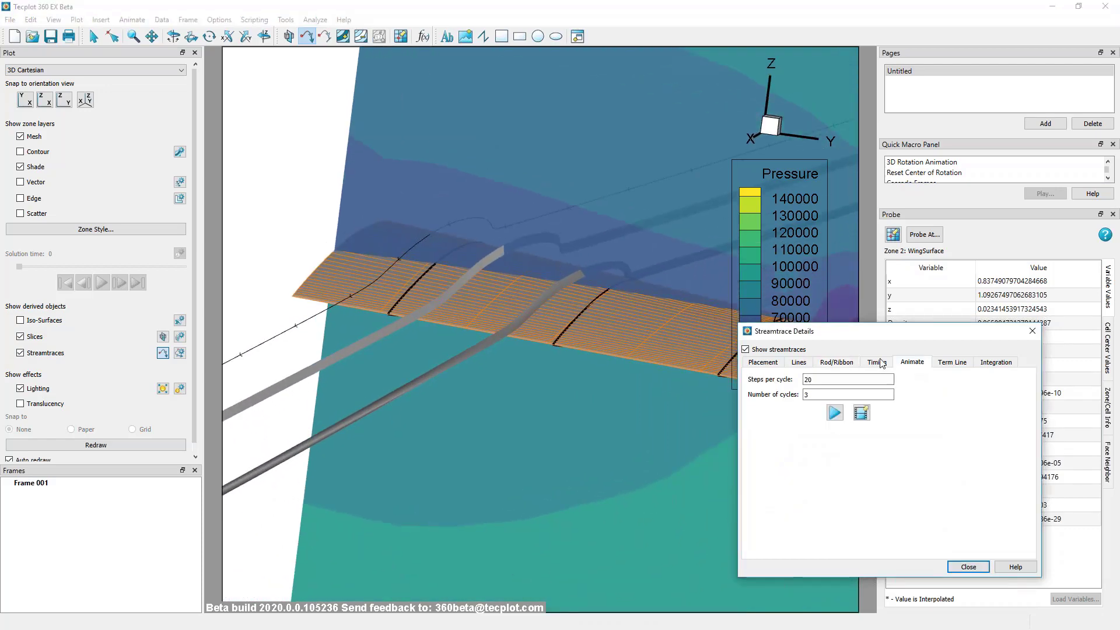
pyautogui.click(835, 413)
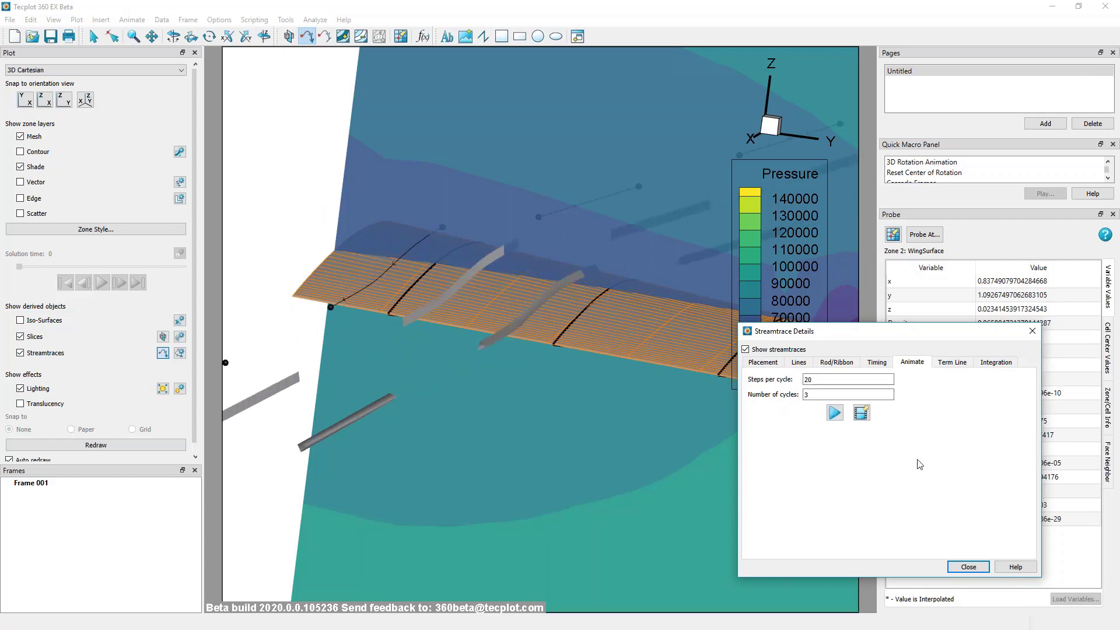
pyautogui.click(876, 363)
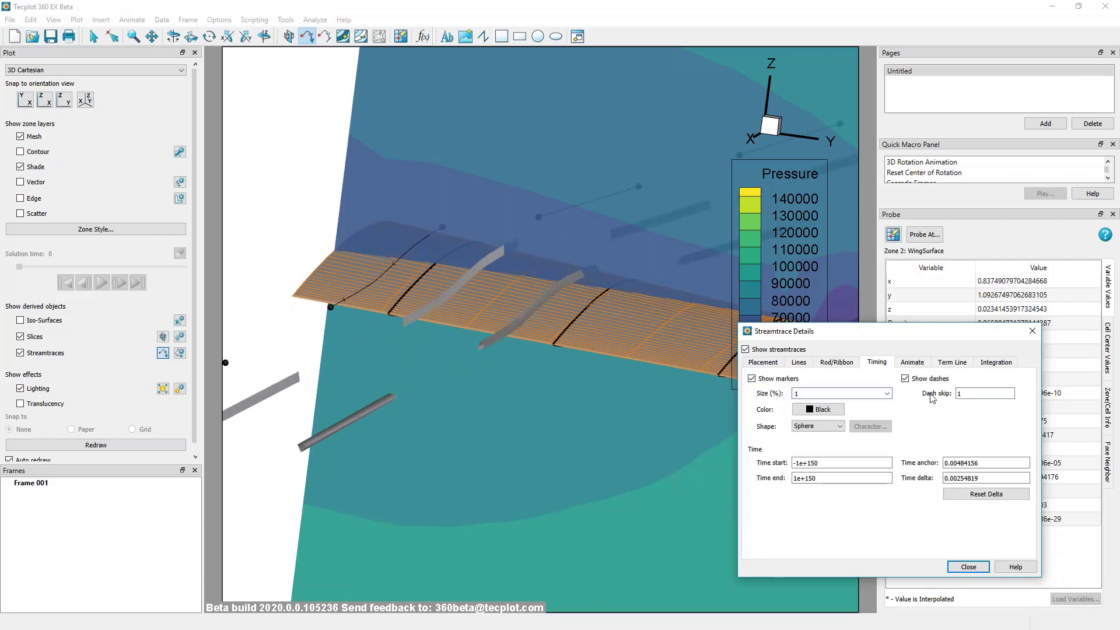
pyautogui.click(906, 379)
pyautogui.click(756, 379)
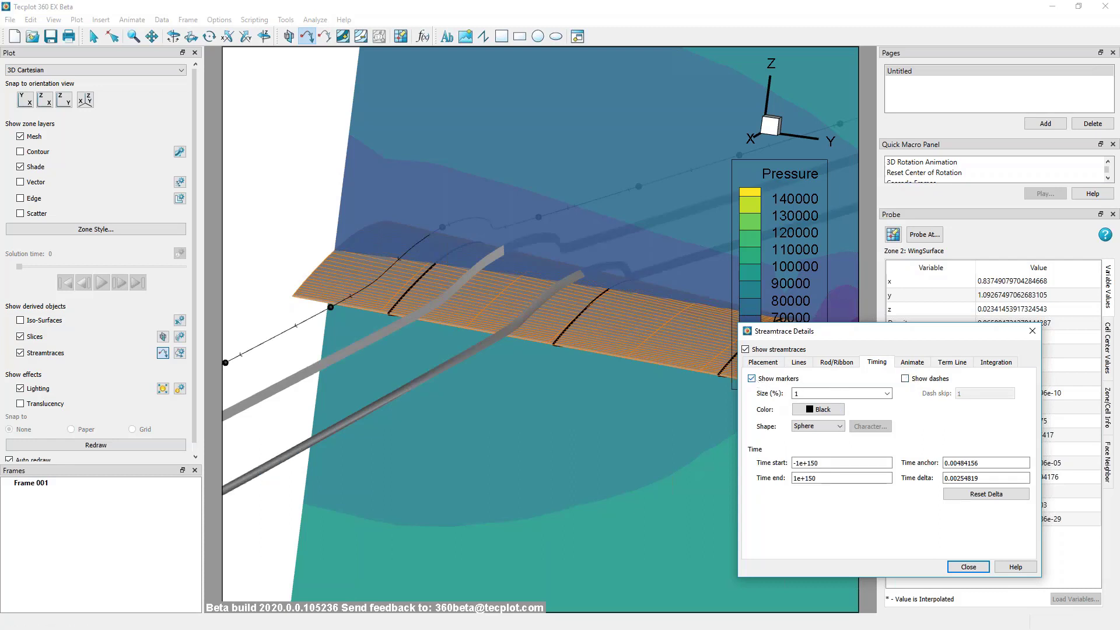
pyautogui.click(906, 379)
pyautogui.click(913, 362)
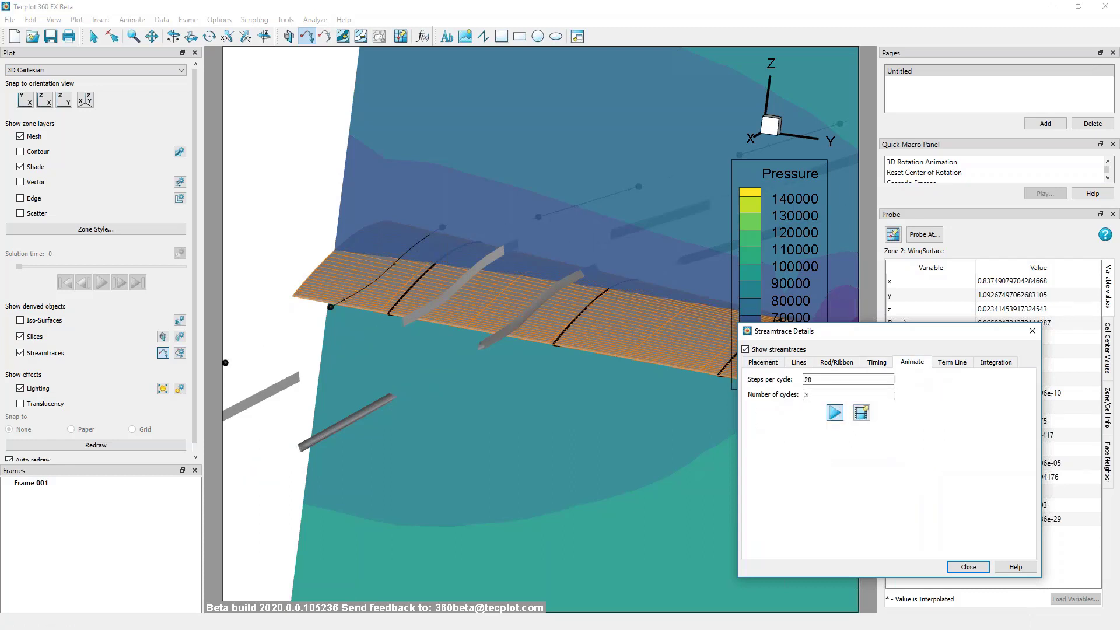
pyautogui.click(835, 413)
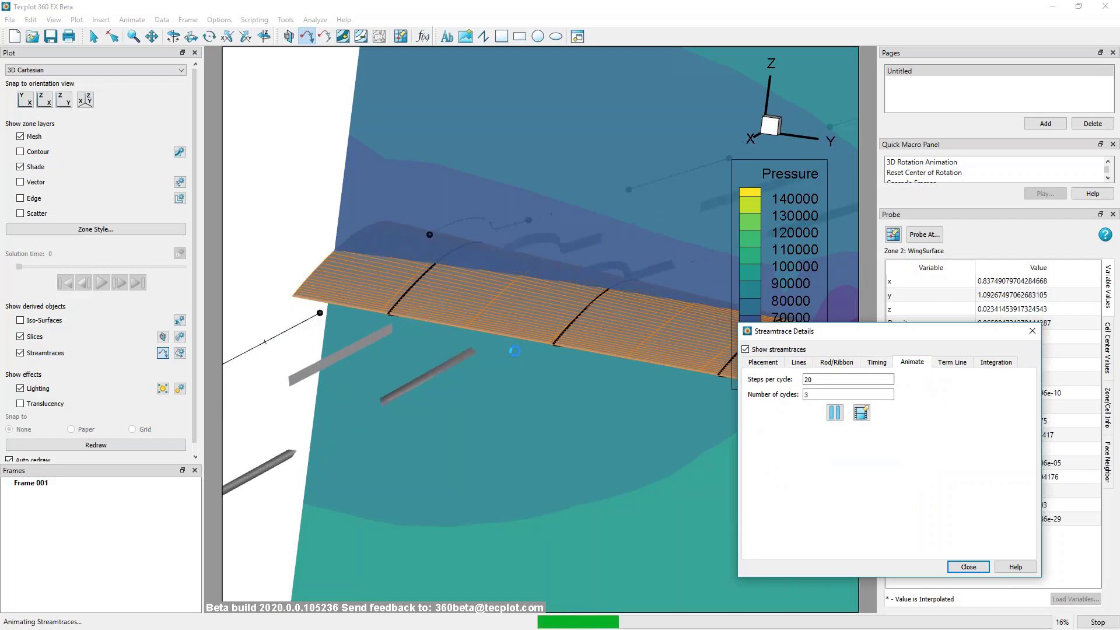
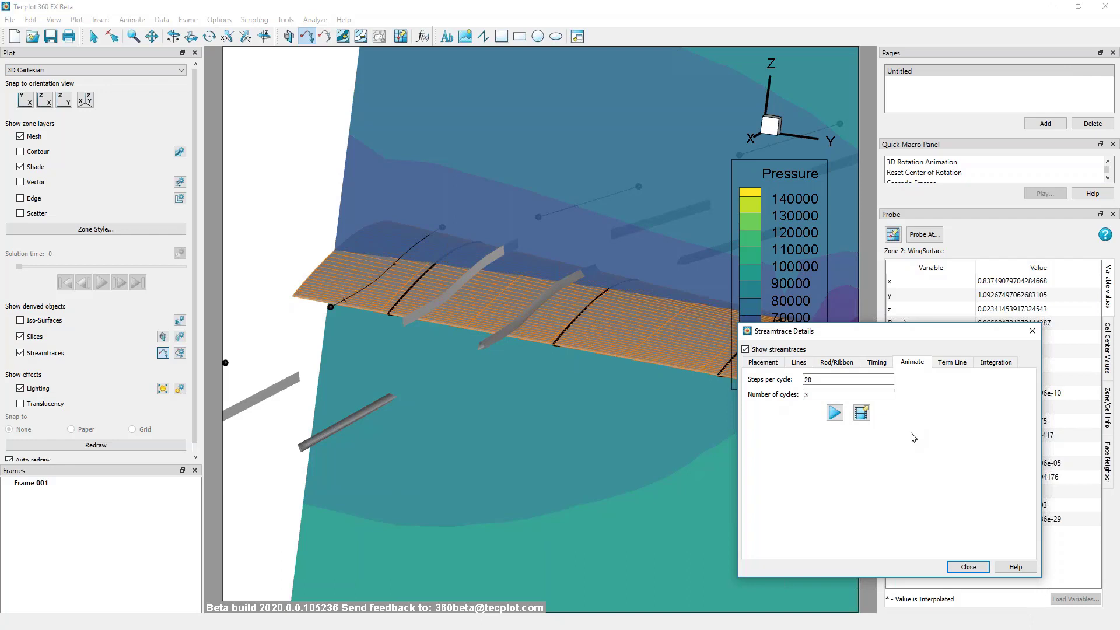
pyautogui.click(968, 567)
pyautogui.click(94, 36)
# Toggle the lighting effect off and on, and reposition the light source over the wing
pyautogui.moveTo(551, 321); pyautogui.dragTo(566, 339, button='right')
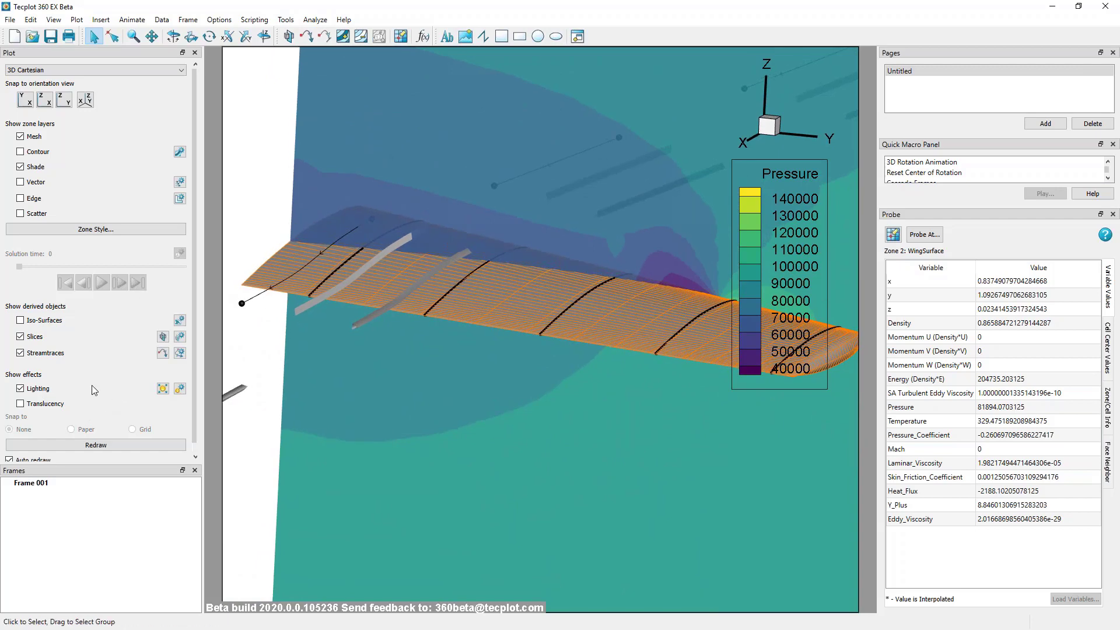
pyautogui.scroll(-1, 91, 391)
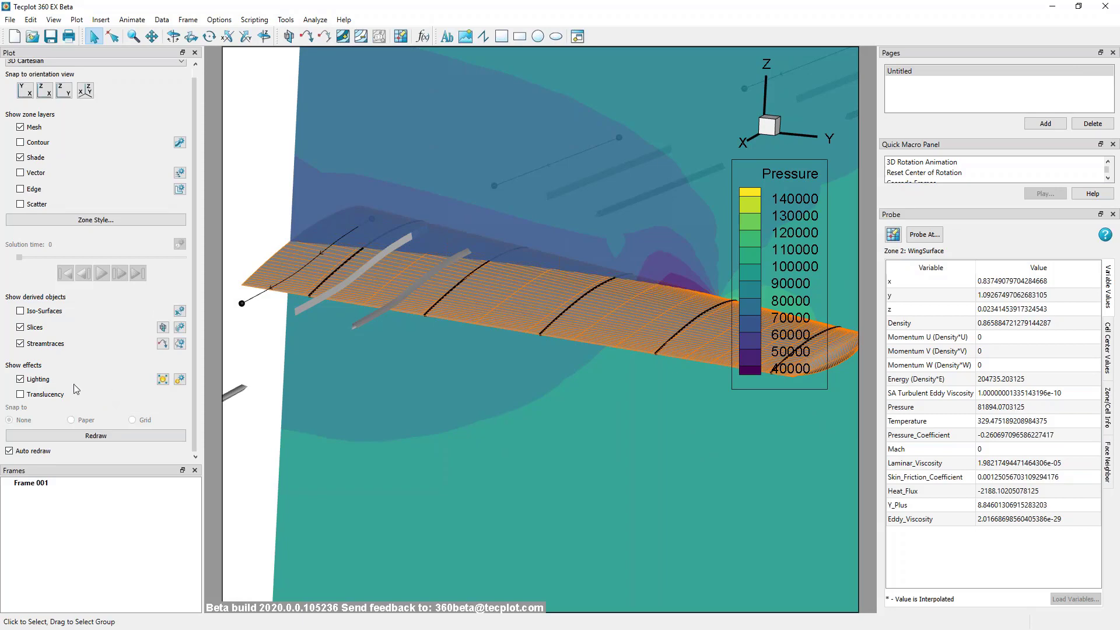
pyautogui.click(21, 380)
pyautogui.click(21, 379)
pyautogui.click(162, 379)
pyautogui.moveTo(375, 188)
pyautogui.mouseDown()
pyautogui.moveTo(409, 198)
pyautogui.moveTo(525, 125)
pyautogui.moveTo(260, 100)
pyautogui.moveTo(409, 199)
pyautogui.moveTo(327, 257)
pyautogui.moveTo(291, 326)
pyautogui.moveTo(443, 233)
pyautogui.moveTo(466, 163)
pyautogui.mouseUp()
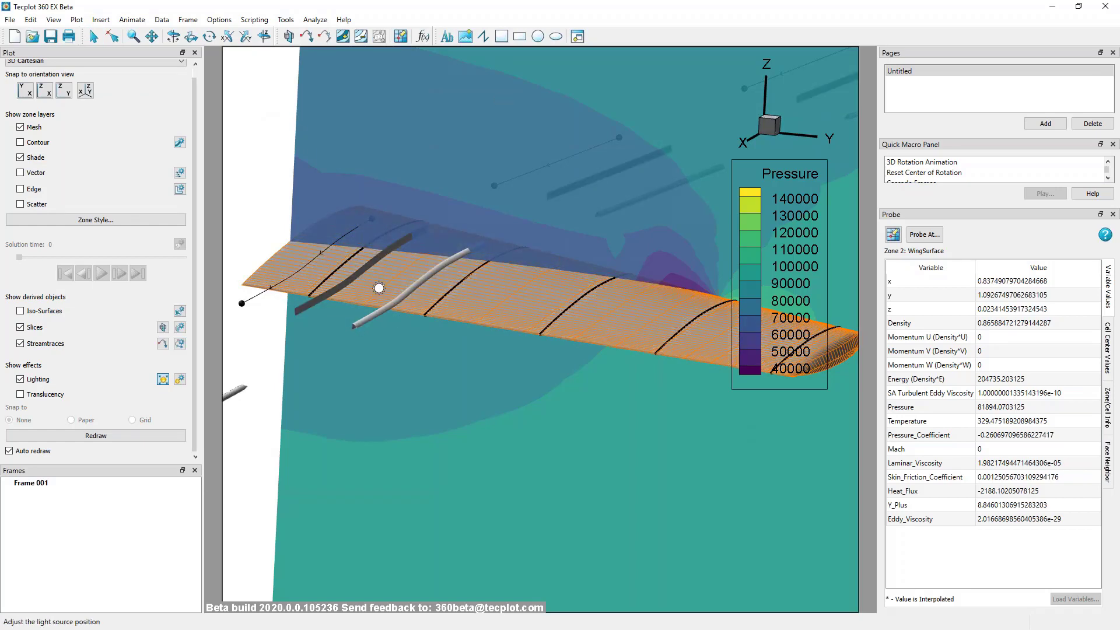
pyautogui.click(93, 36)
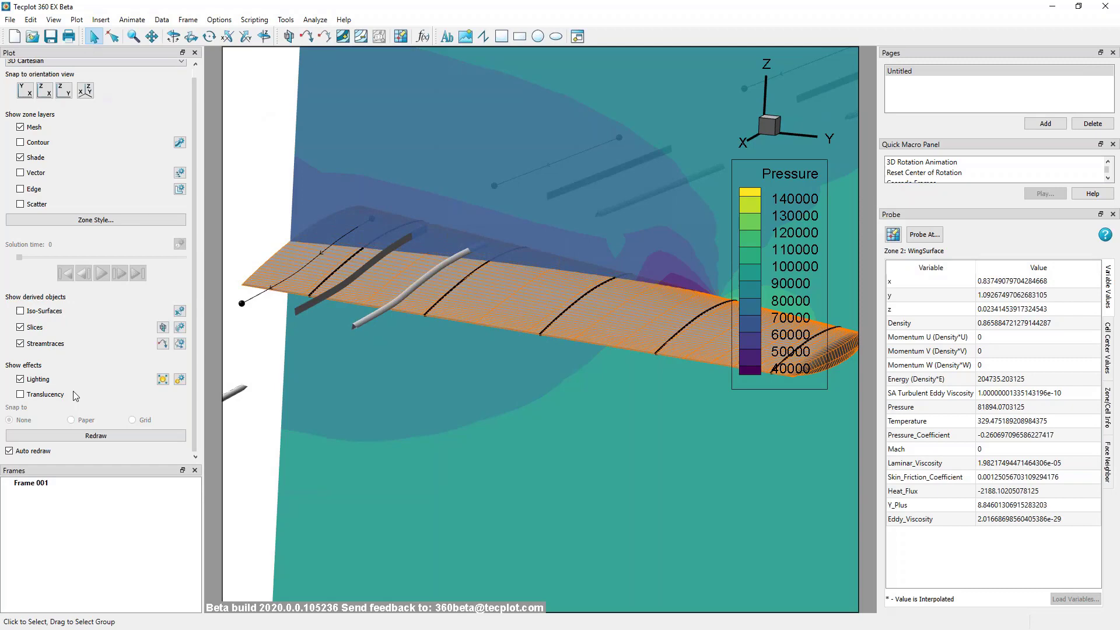
# Turn on the translucency effect and set the wing surface translucency to 60
pyautogui.click(20, 394)
pyautogui.click(20, 394)
pyautogui.click(20, 394)
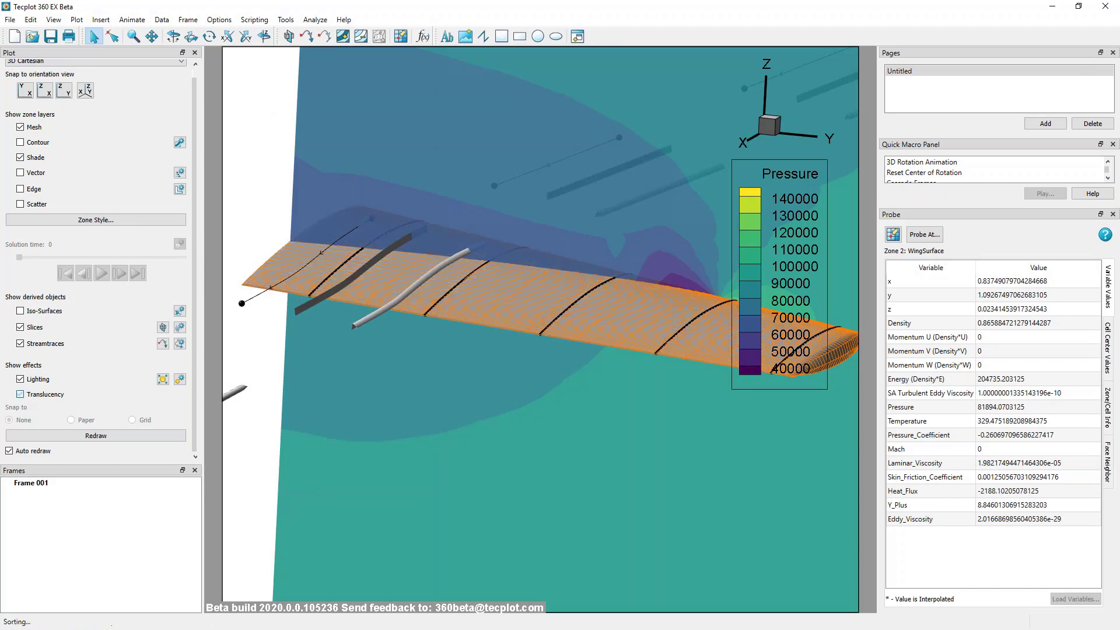
pyautogui.rightClick(512, 304)
pyautogui.click(643, 287)
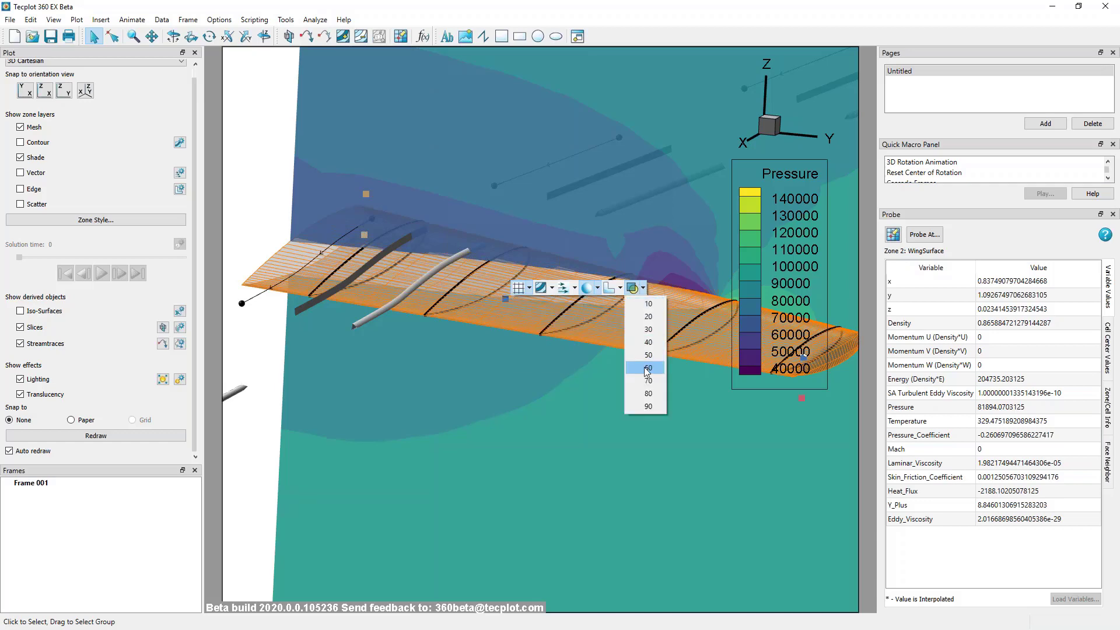
pyautogui.click(647, 368)
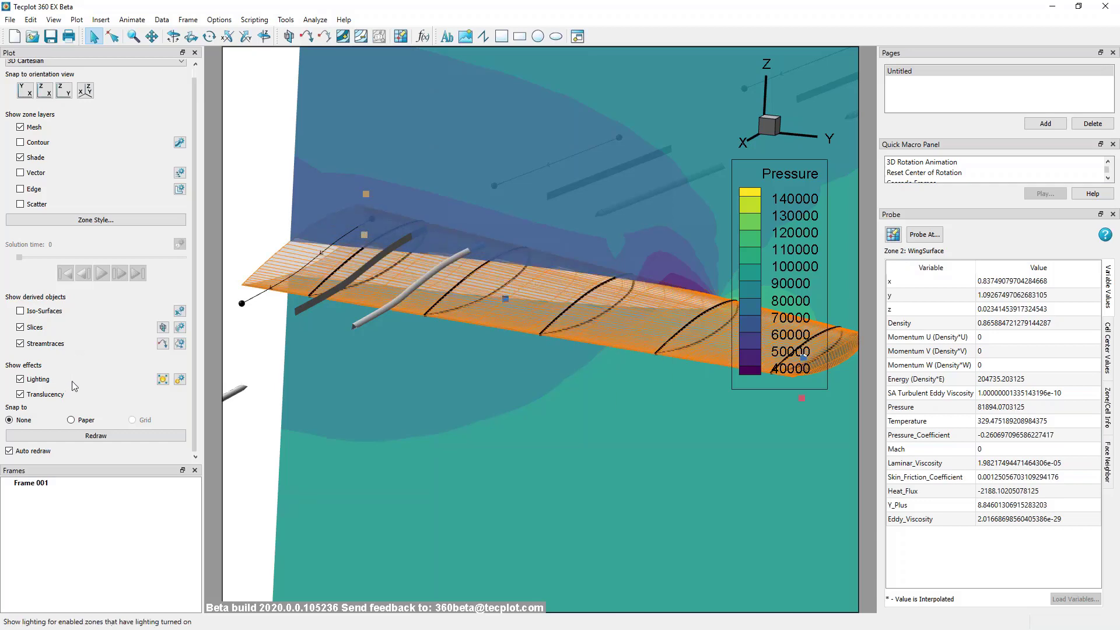
# Open the quick style options for the pressure slice behind the wing
pyautogui.rightClick(421, 158)
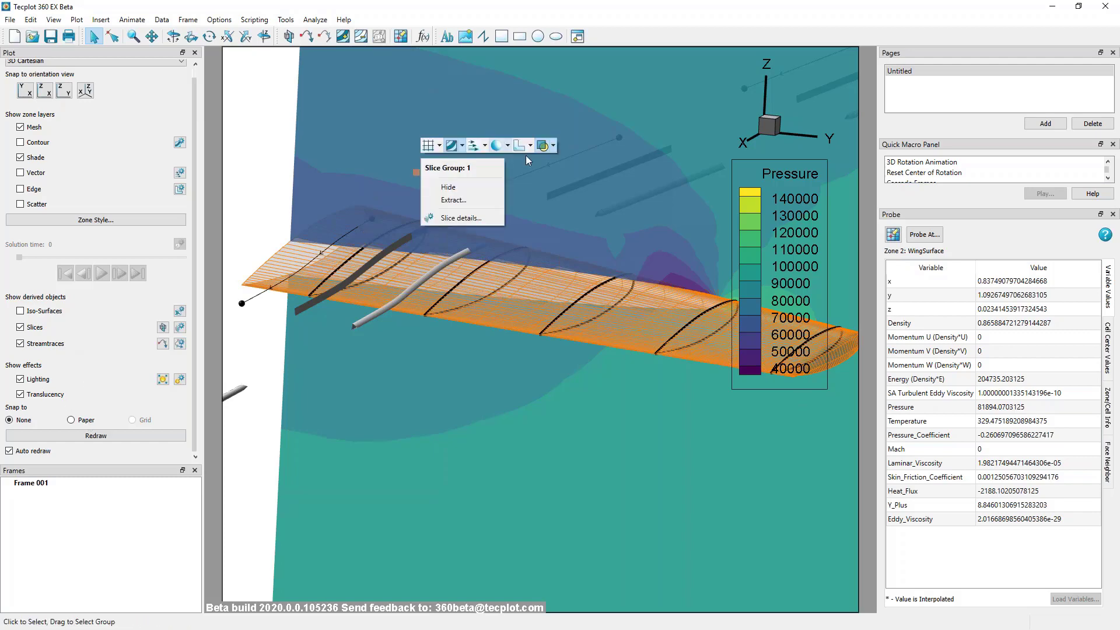
# Try two stronger translucency levels on the pressure slice
pyautogui.click(554, 148)
pyautogui.click(561, 228)
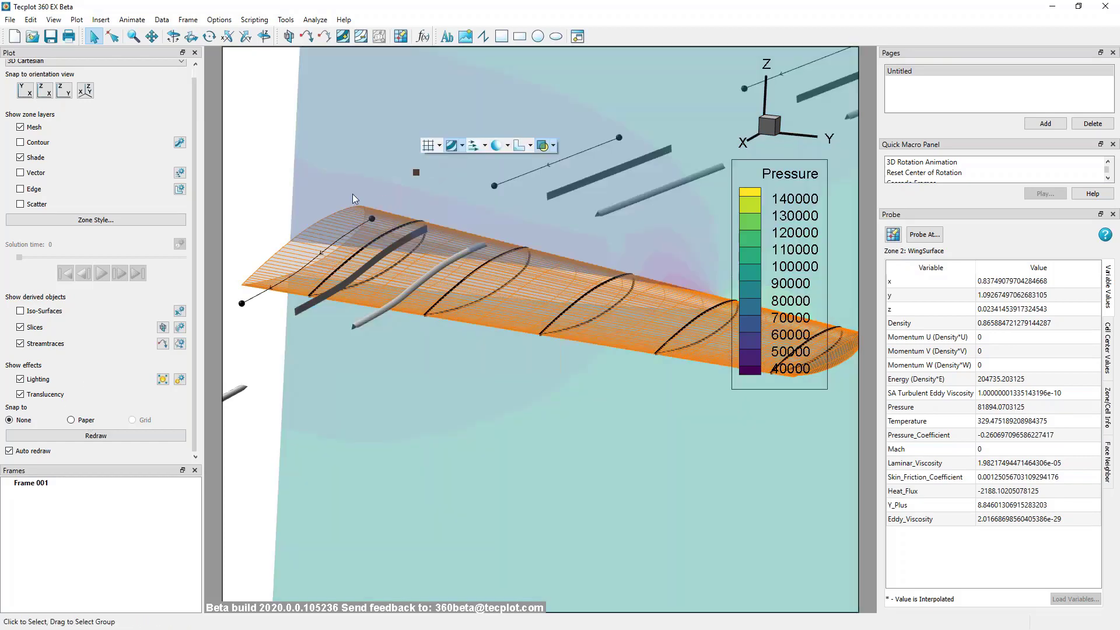
pyautogui.click(554, 149)
pyautogui.click(557, 215)
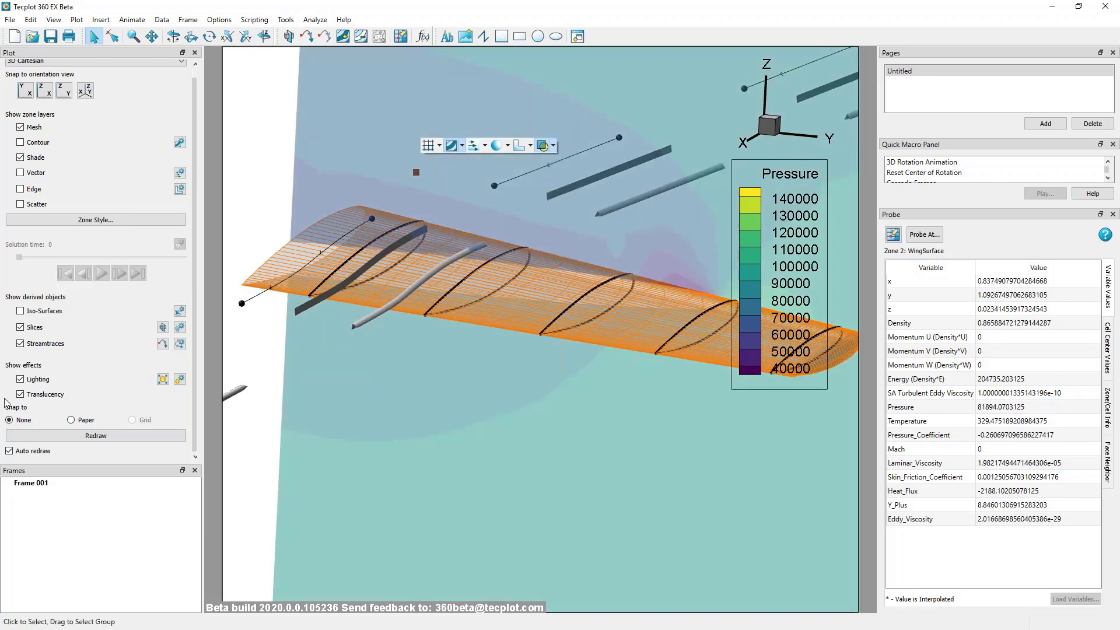
# Turn off the translucency effect for the zones so the wing surface is drawn opaque
pyautogui.click(46, 397)
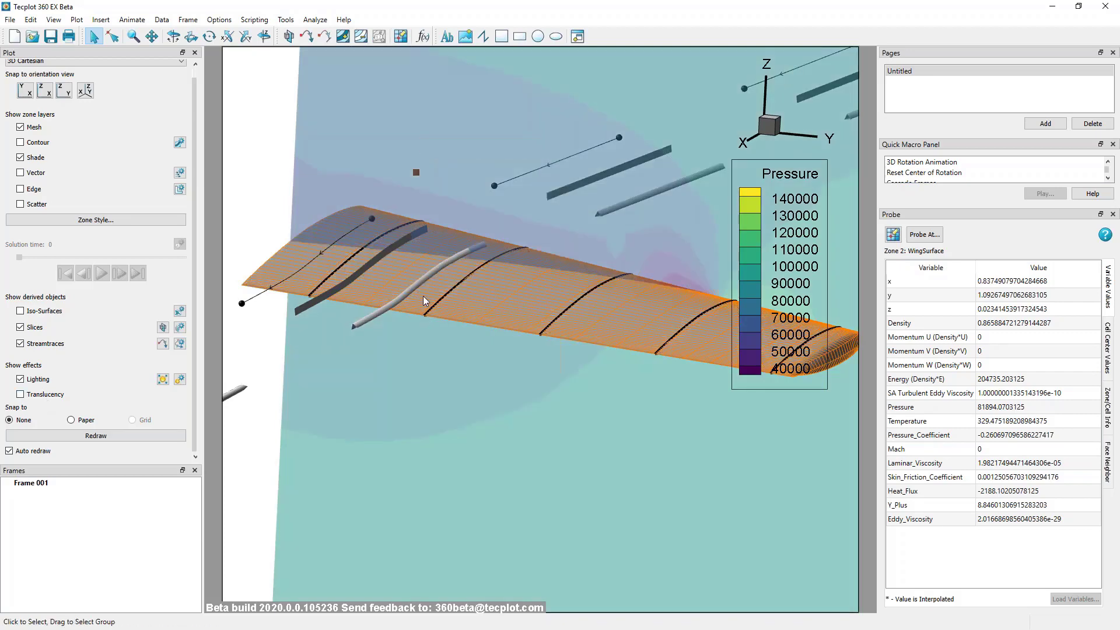
pyautogui.moveTo(422, 295); pyautogui.dragTo(370, 360, button='right')
pyautogui.moveTo(439, 360); pyautogui.dragTo(466, 292, button='right')
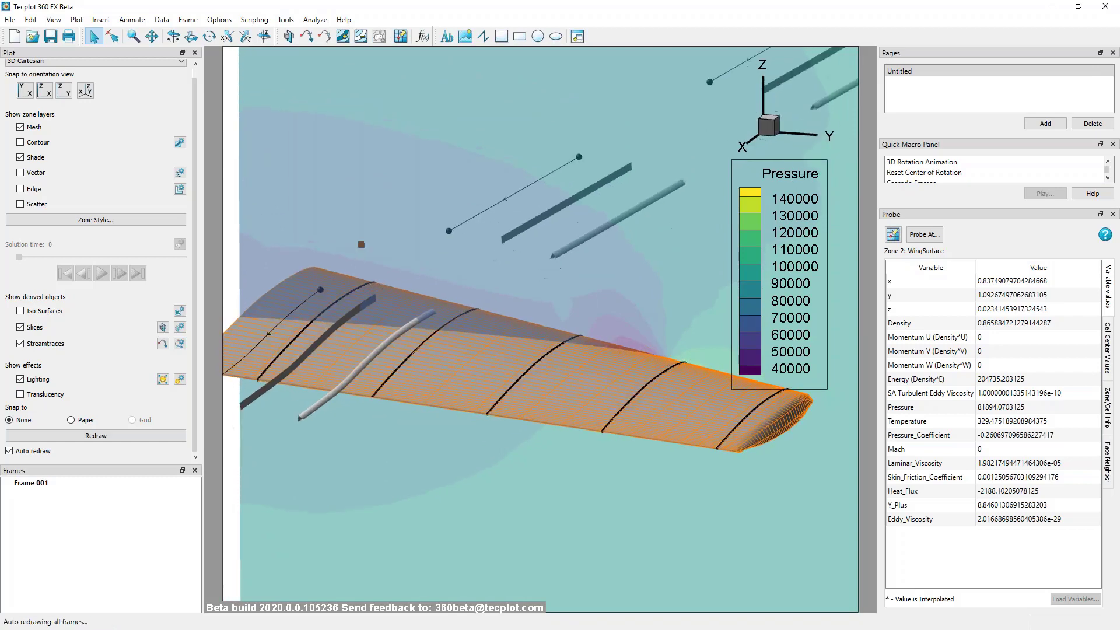
# Set a lower translucency on the pressure slice so its contour colours are stronger
pyautogui.rightClick(492, 226)
pyautogui.click(558, 215)
pyautogui.click(563, 270)
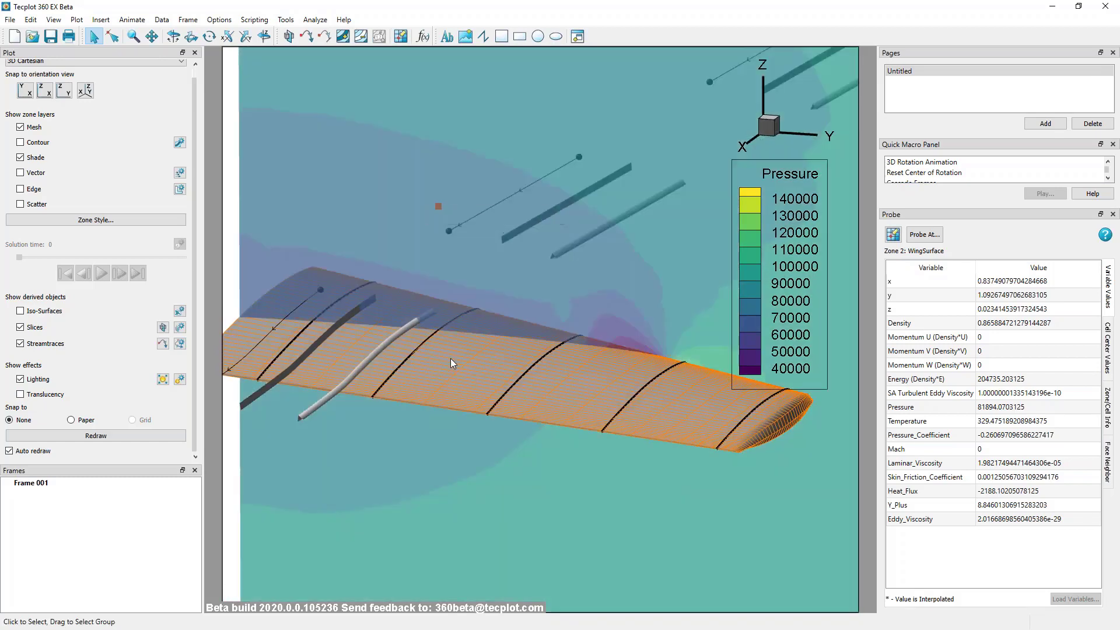
pyautogui.moveTo(450, 358); pyautogui.dragTo(459, 342, button='right')
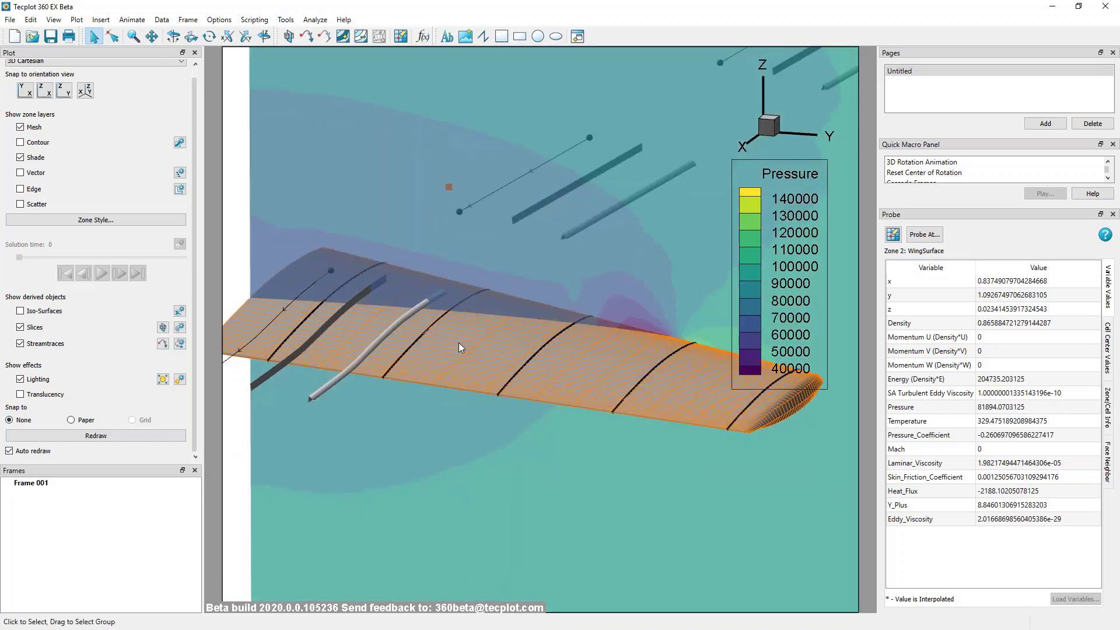
pyautogui.moveTo(460, 342); pyautogui.dragTo(403, 183, button='middle')
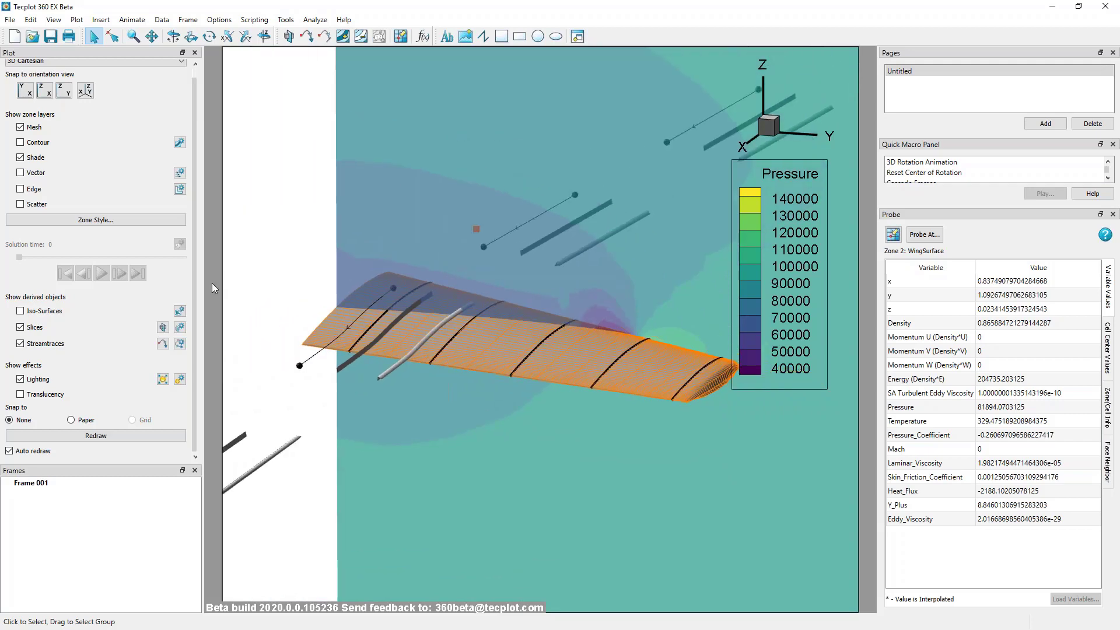
pyautogui.moveTo(587, 422); pyautogui.dragTo(534, 411, button='middle')
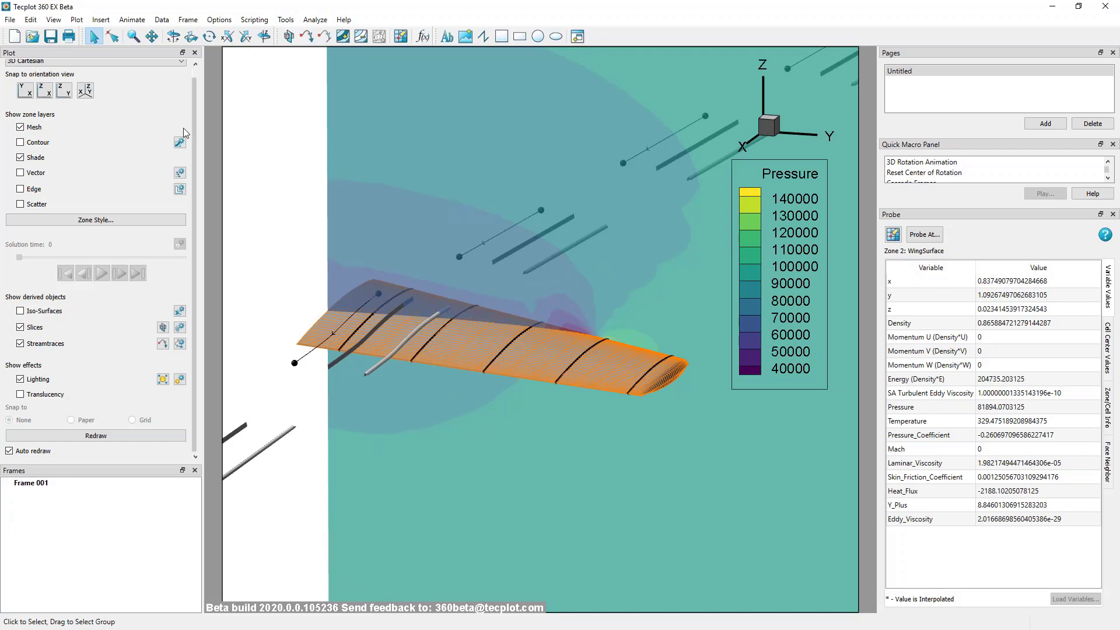
# Start specifying equations for altering the data, with the Data Set Information variable list open beside the equation dialog
pyautogui.click(164, 21)
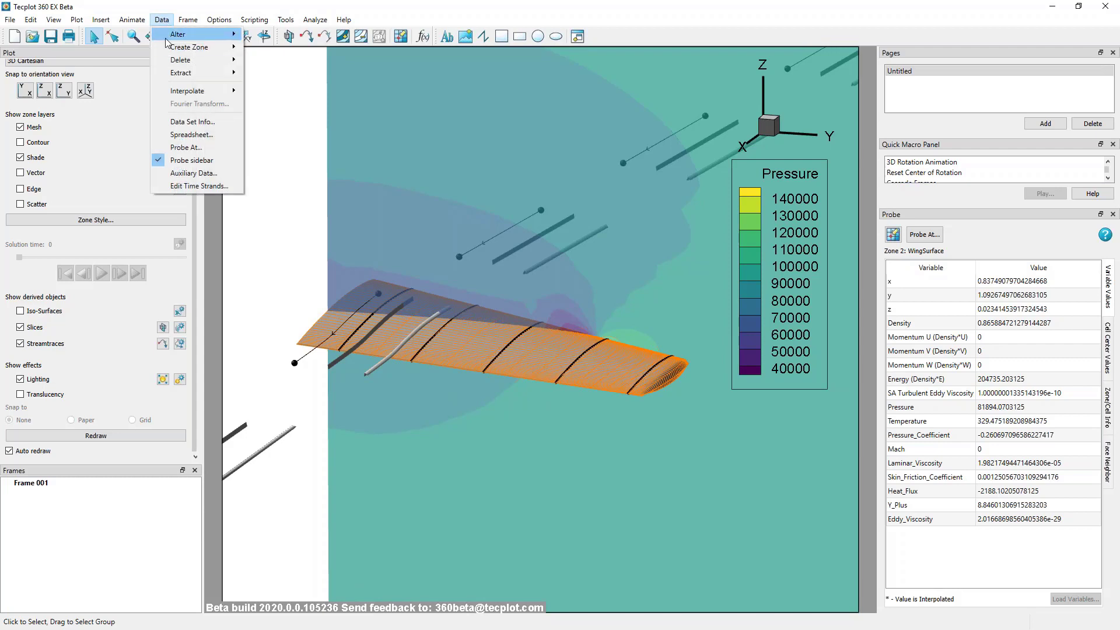
pyautogui.moveTo(175, 35)
pyautogui.click(257, 36)
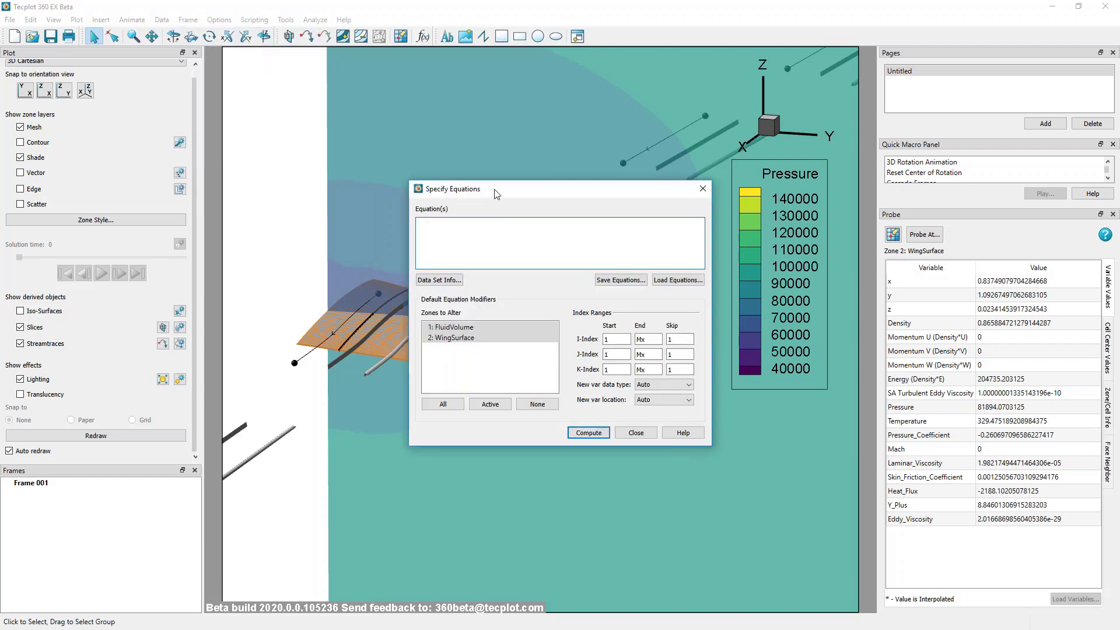
pyautogui.moveTo(496, 193); pyautogui.dragTo(300, 106)
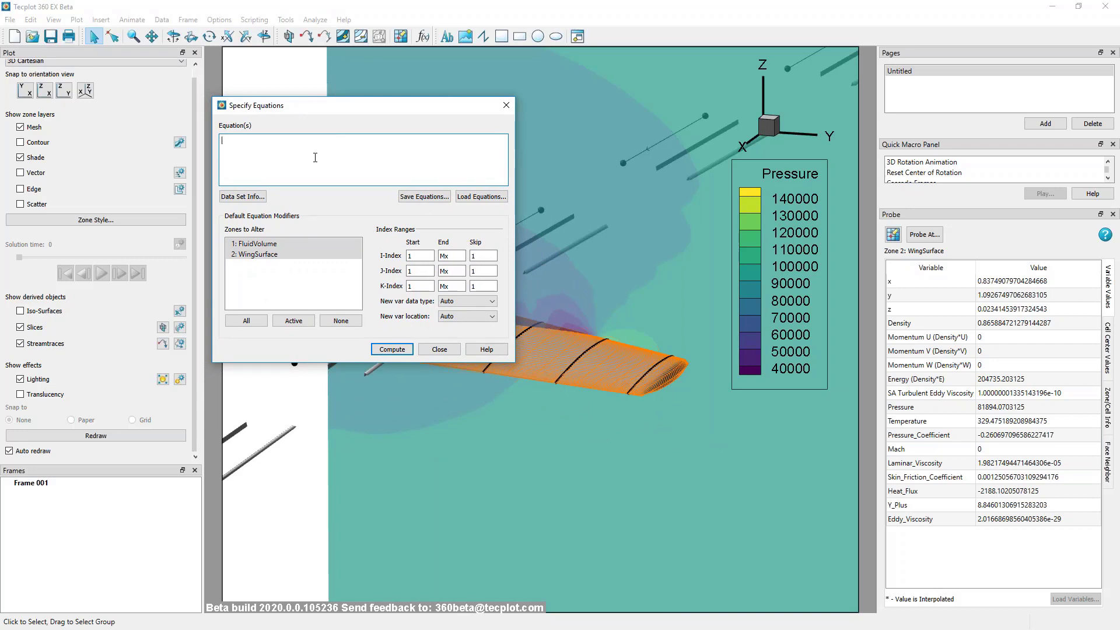
pyautogui.click(242, 196)
pyautogui.moveTo(334, 75); pyautogui.dragTo(678, 92)
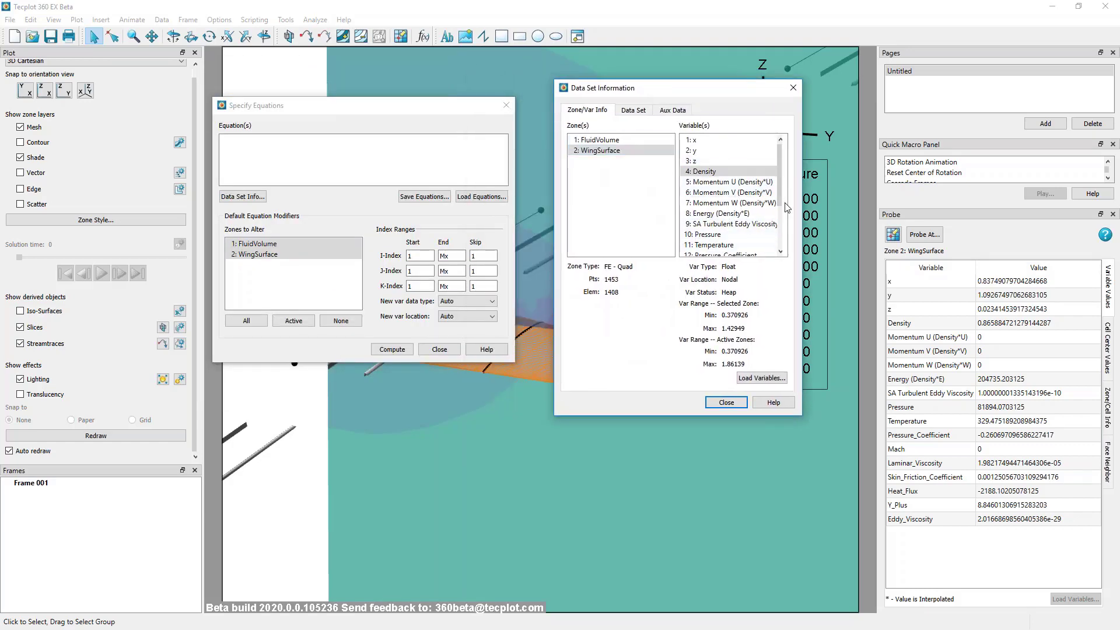
pyautogui.scroll(-3, 758, 245)
# Review the zones to alter and the new variable's data type and location choices, keeping all zones selected and both options on Auto
pyautogui.click(277, 244)
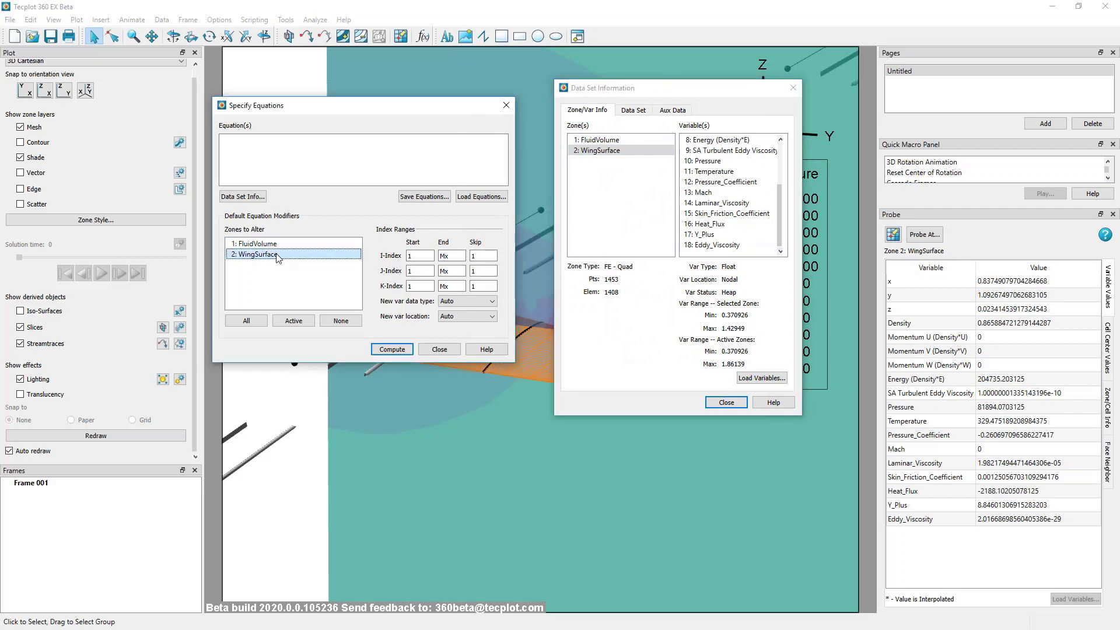
pyautogui.click(246, 321)
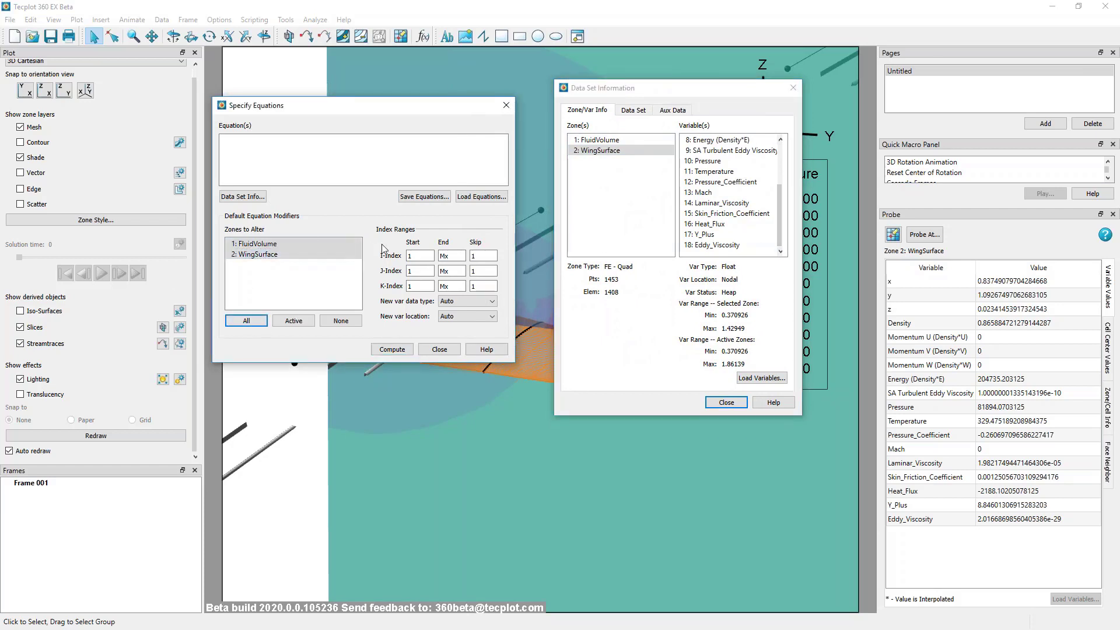
pyautogui.click(466, 302)
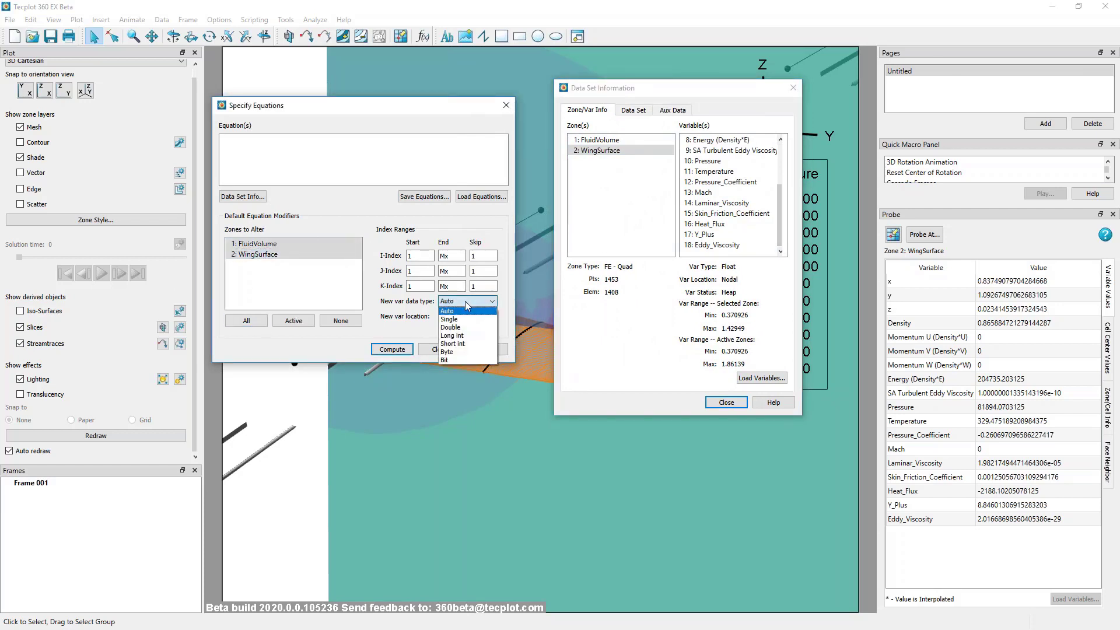
pyautogui.click(401, 306)
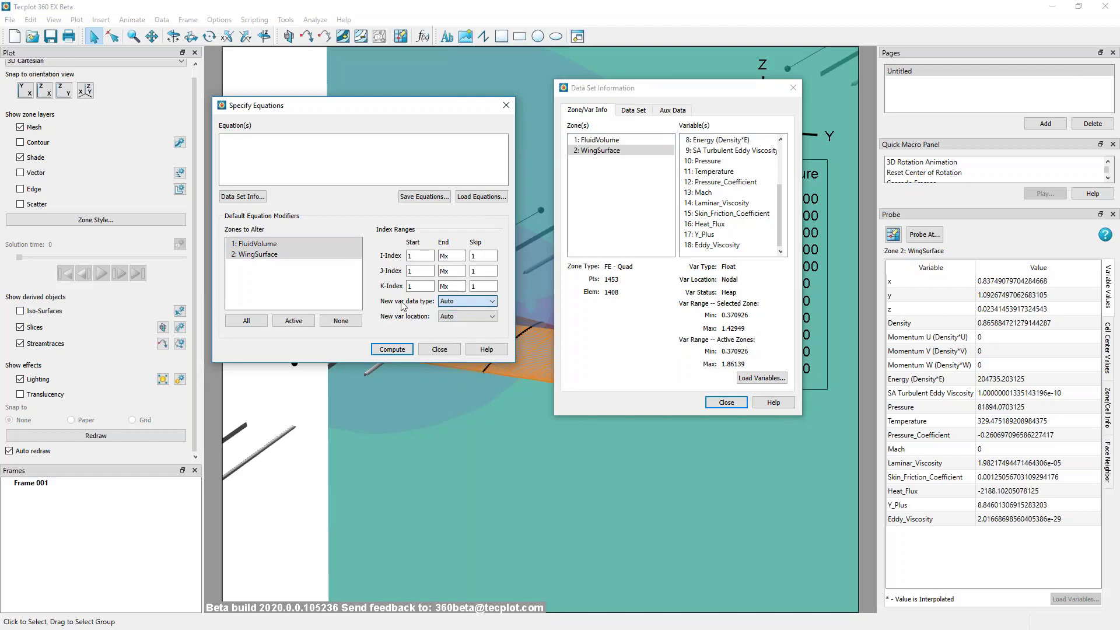
pyautogui.click(473, 316)
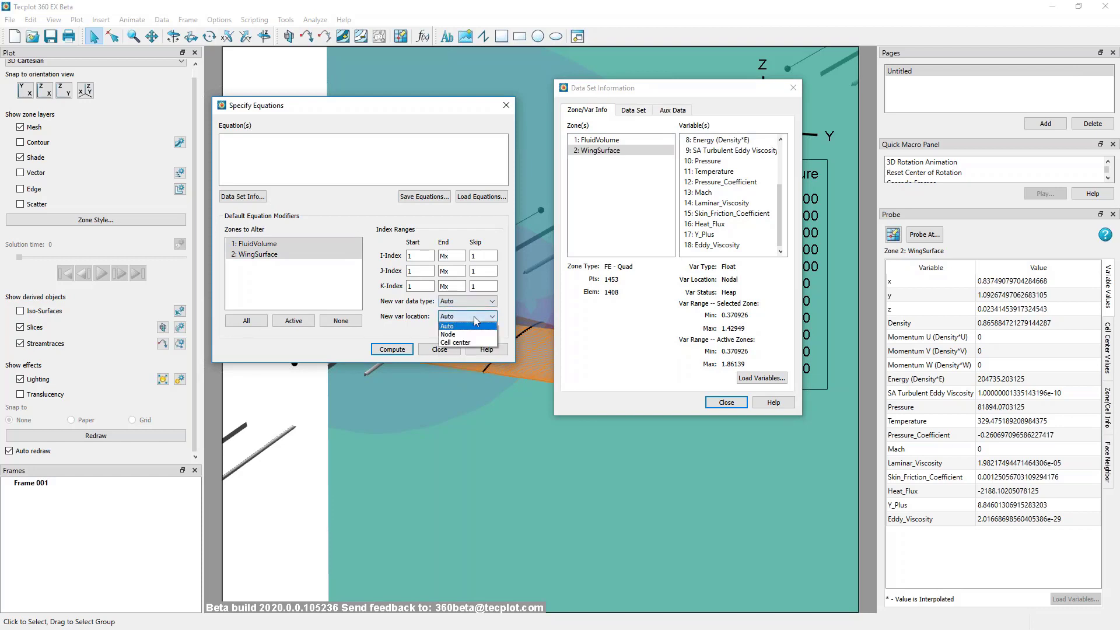
pyautogui.click(384, 277)
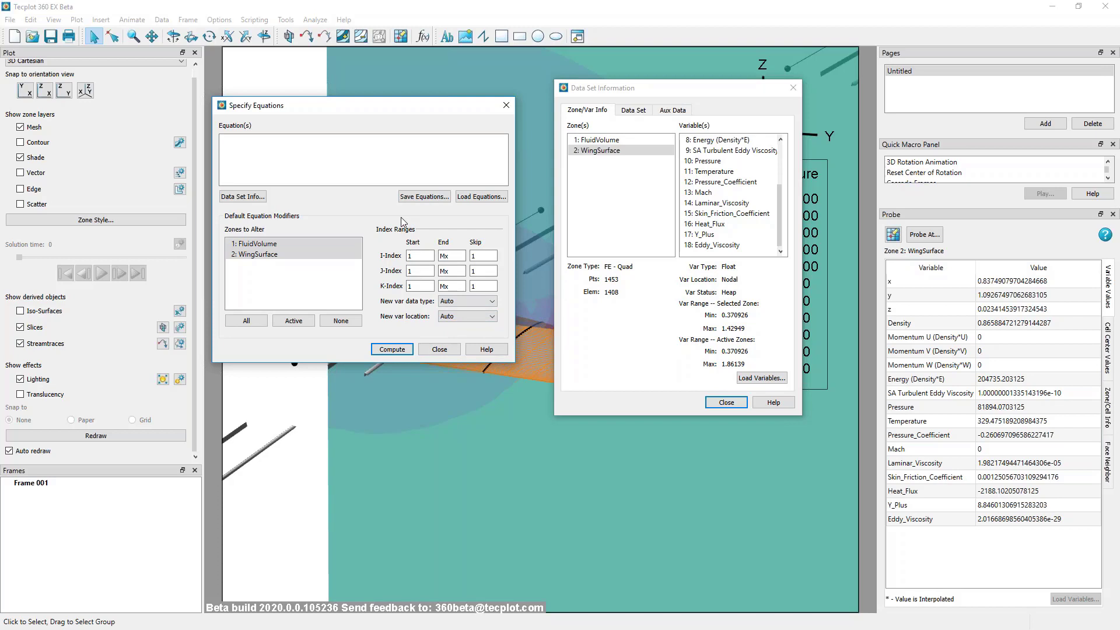
# Load the equation file momentum_magnitude.eqn from the OneraM6wing folder
pyautogui.click(360, 158)
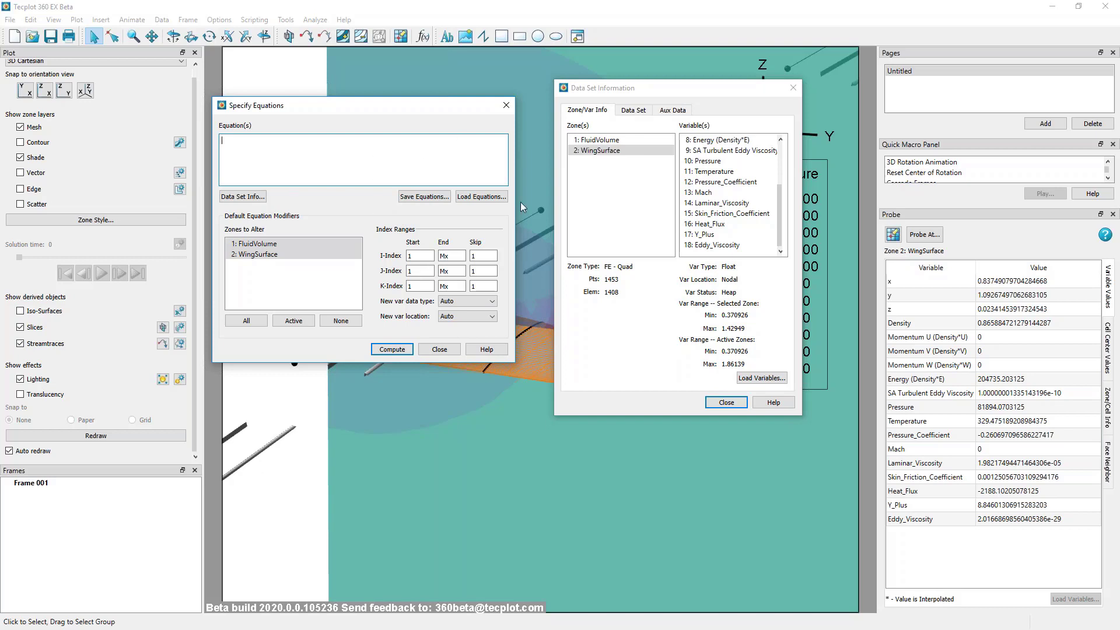
pyautogui.click(500, 199)
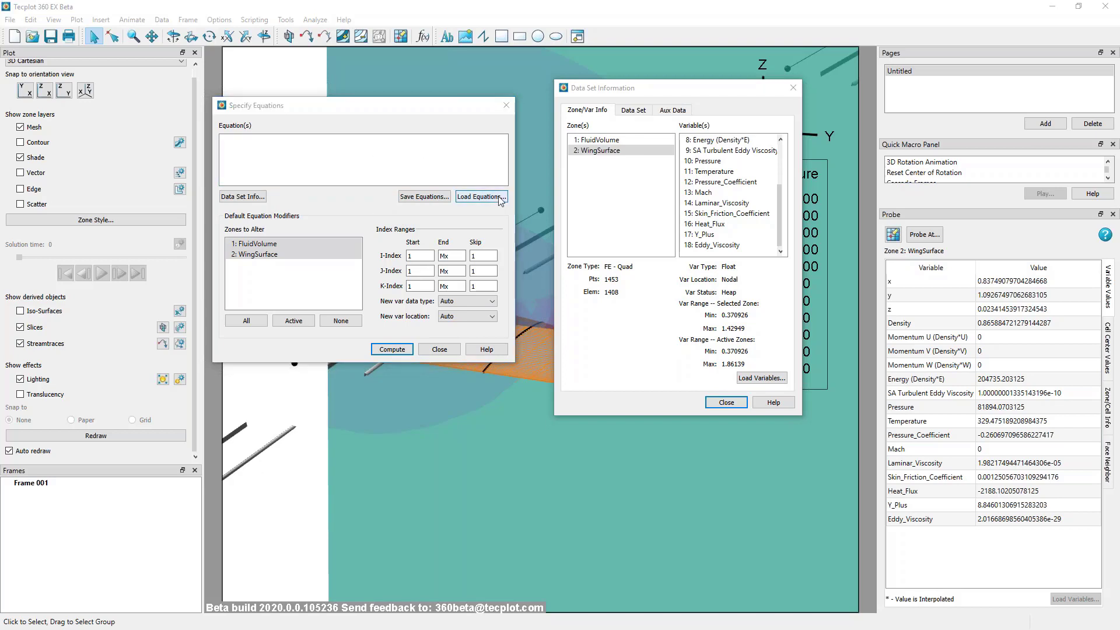
pyautogui.click(478, 222)
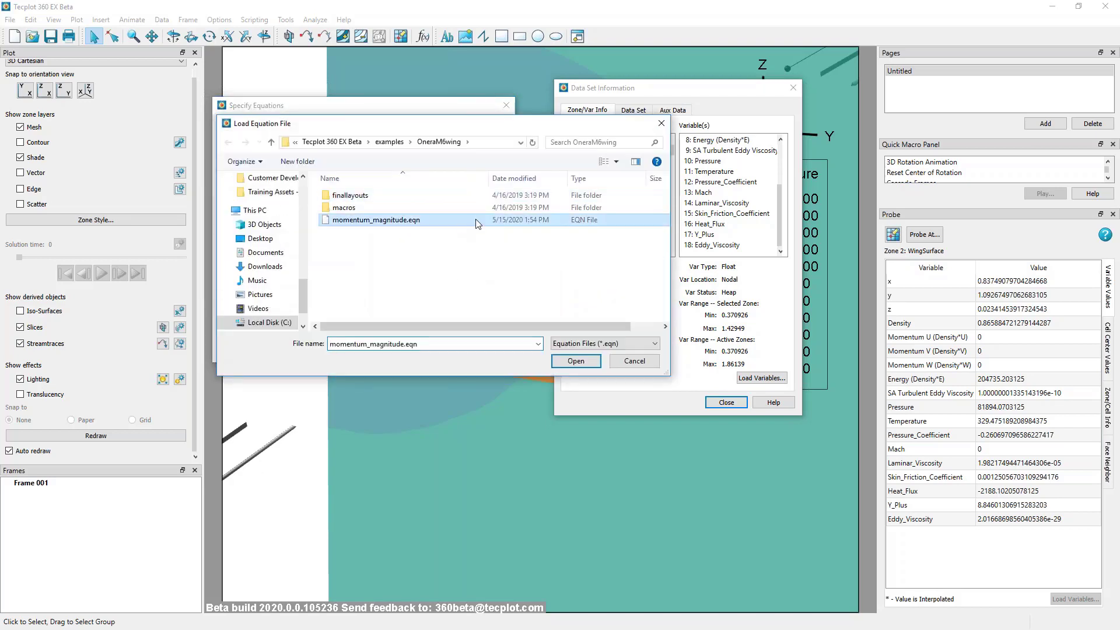
pyautogui.click(583, 362)
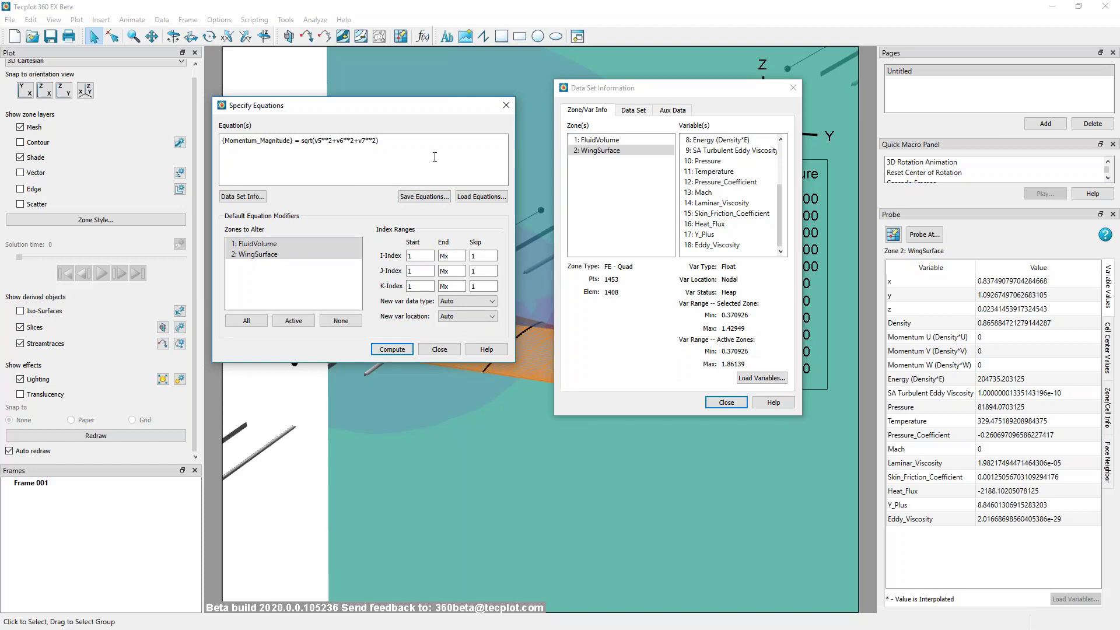
# Compare v5, v6 and v7 in the equation with the Momentum U, V and W entries in the data set's variable list
pyautogui.moveTo(781, 226); pyautogui.dragTo(786, 166)
pyautogui.click(757, 182)
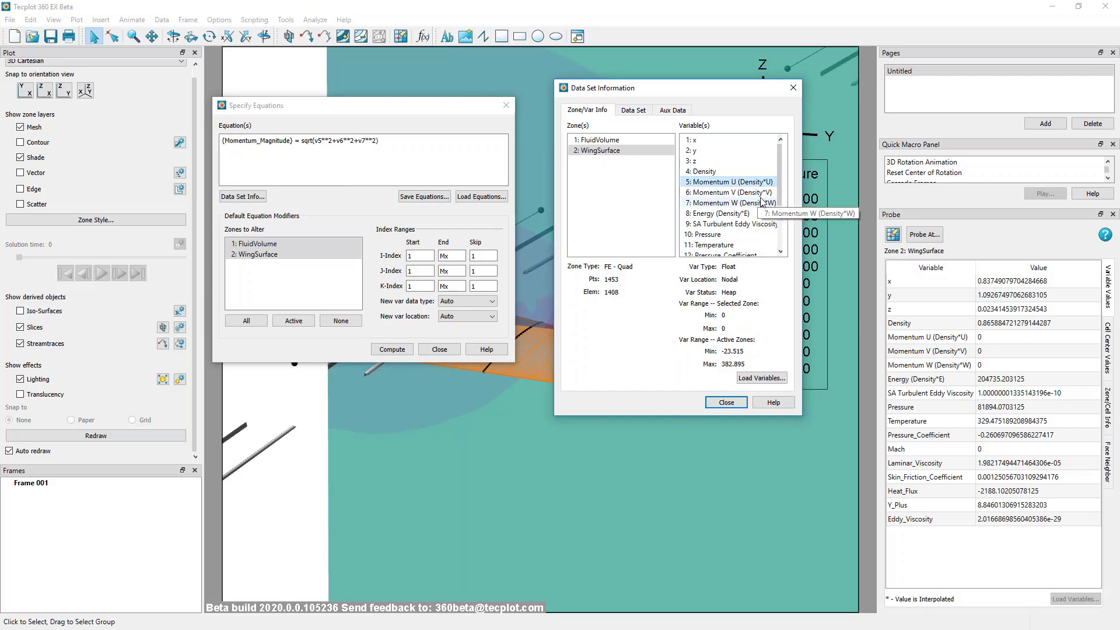
pyautogui.doubleClick(318, 140)
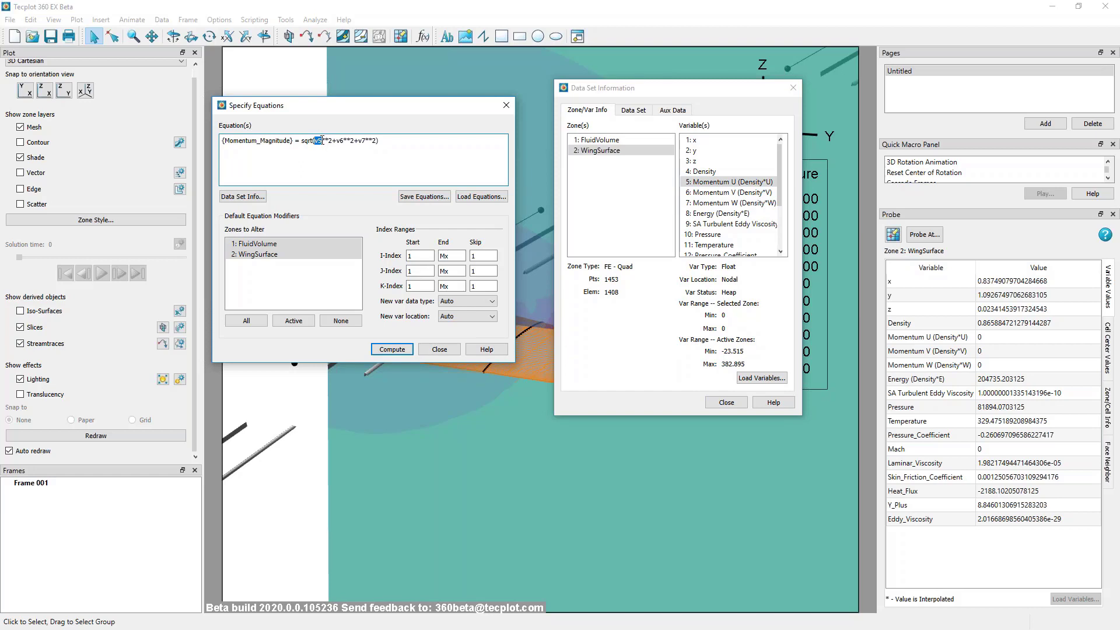
pyautogui.click(710, 185)
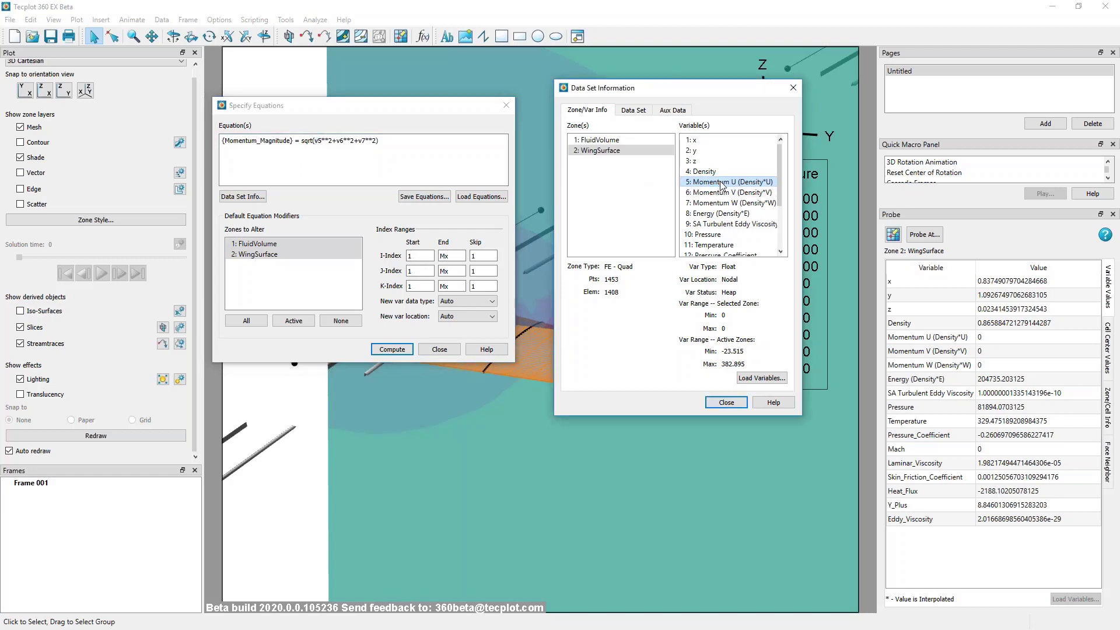
pyautogui.click(706, 203)
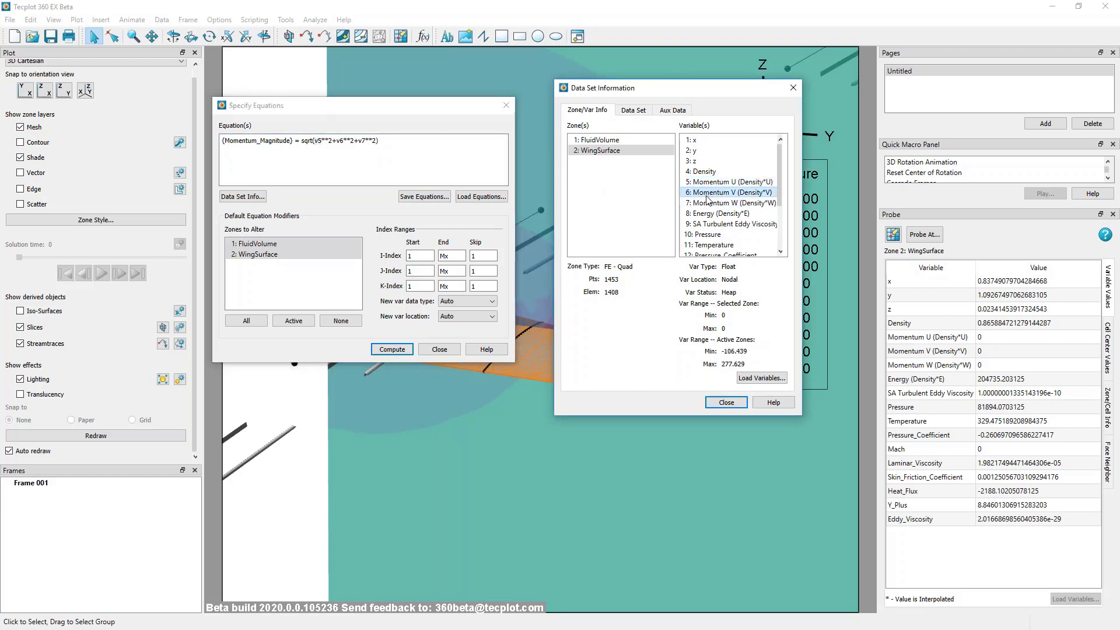
pyautogui.click(397, 147)
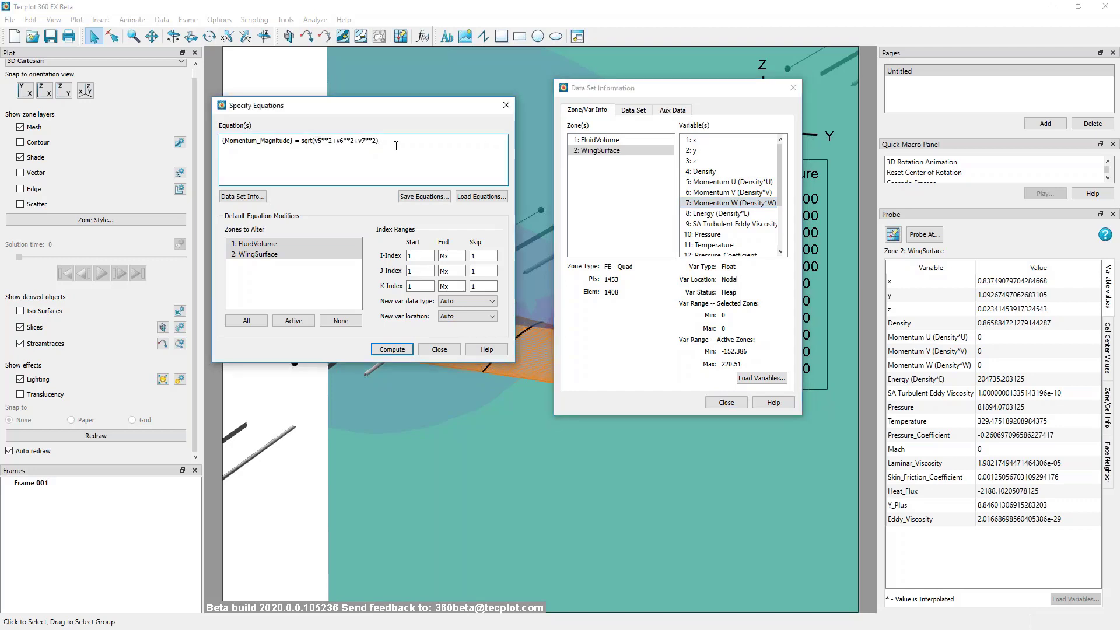
pyautogui.moveTo(781, 190); pyautogui.dragTo(739, 213)
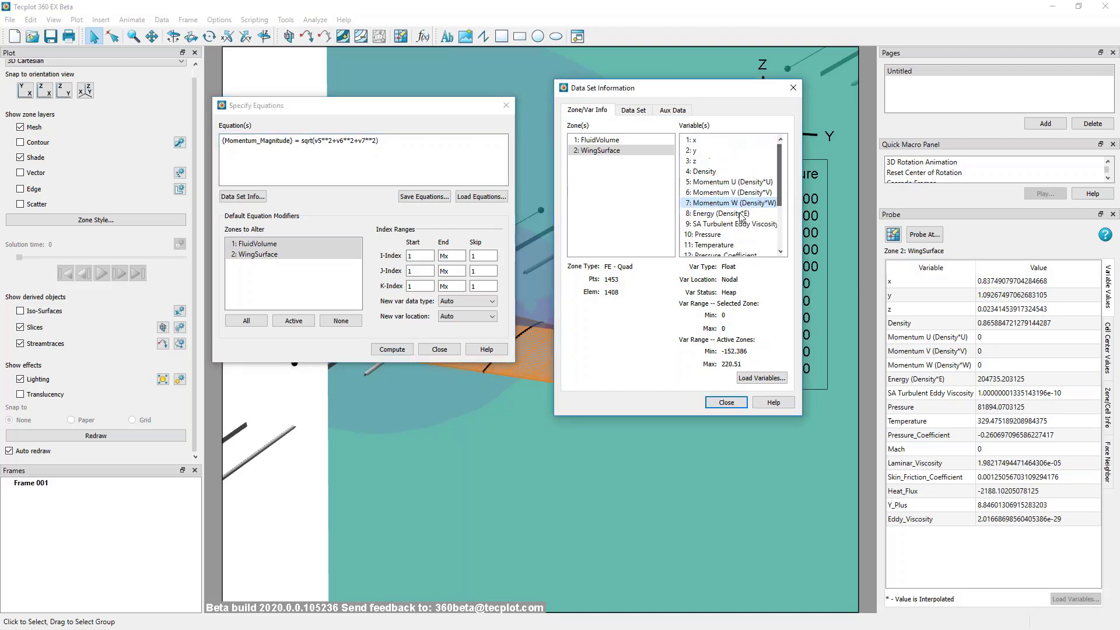
# Compute {Momentum_Magnitude} = sqrt(v5**2+v6**2+v7**2) for both the FluidVolume and WingSurface zones
pyautogui.click(351, 193)
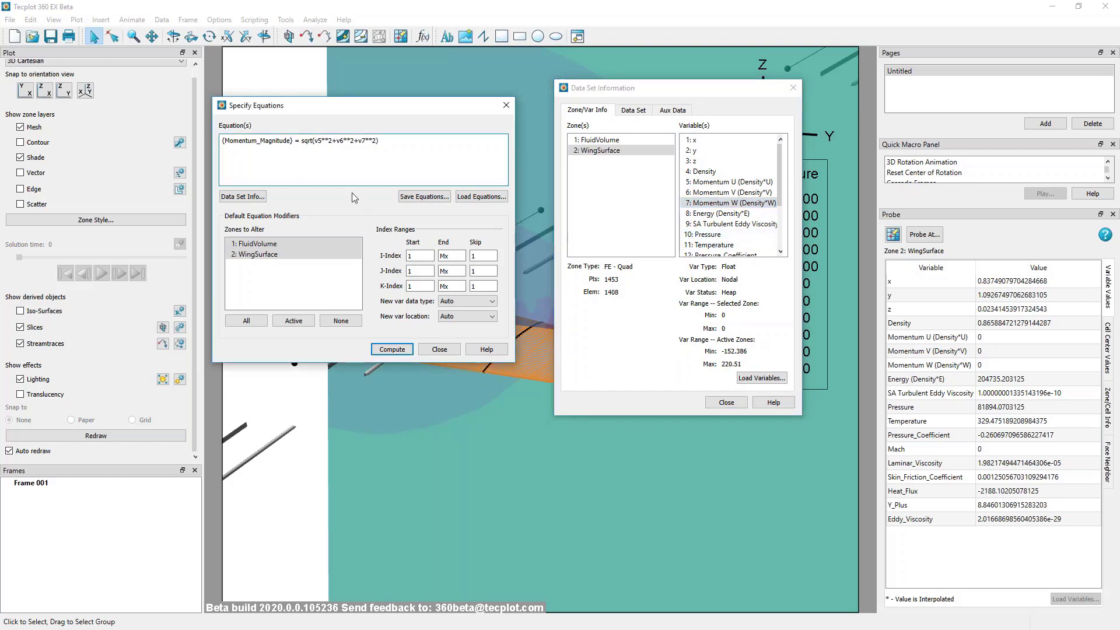
pyautogui.click(386, 351)
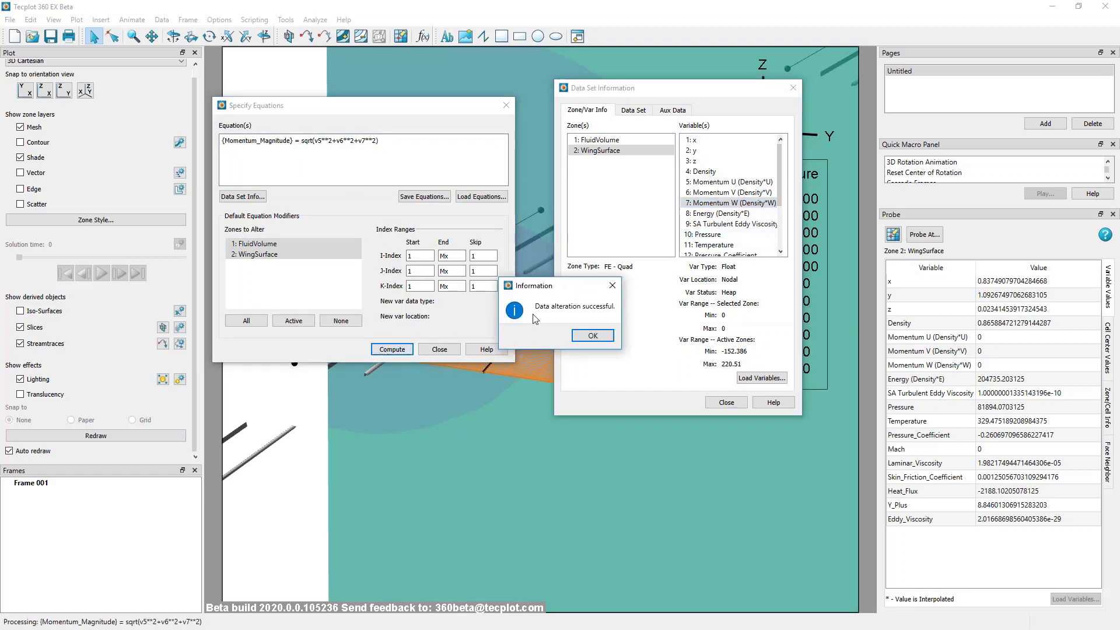
pyautogui.click(593, 335)
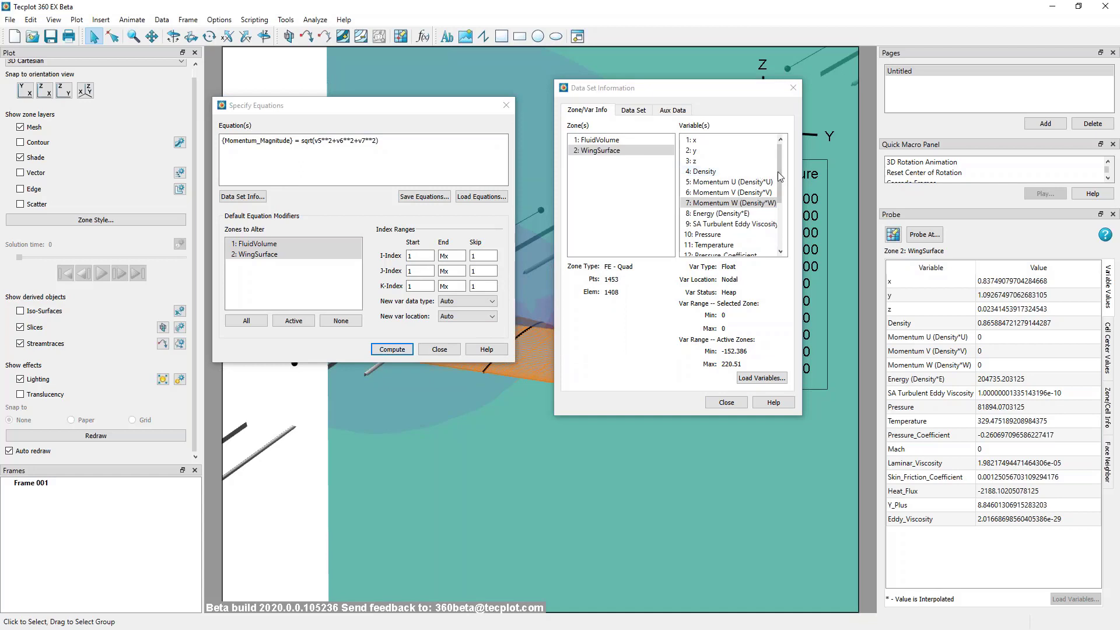
# Check the Momentum_Magnitude variable's range in the FluidVolume zone, and close the data set information and equation dialogs
pyautogui.moveTo(780, 176); pyautogui.dragTo(779, 251)
pyautogui.click(736, 245)
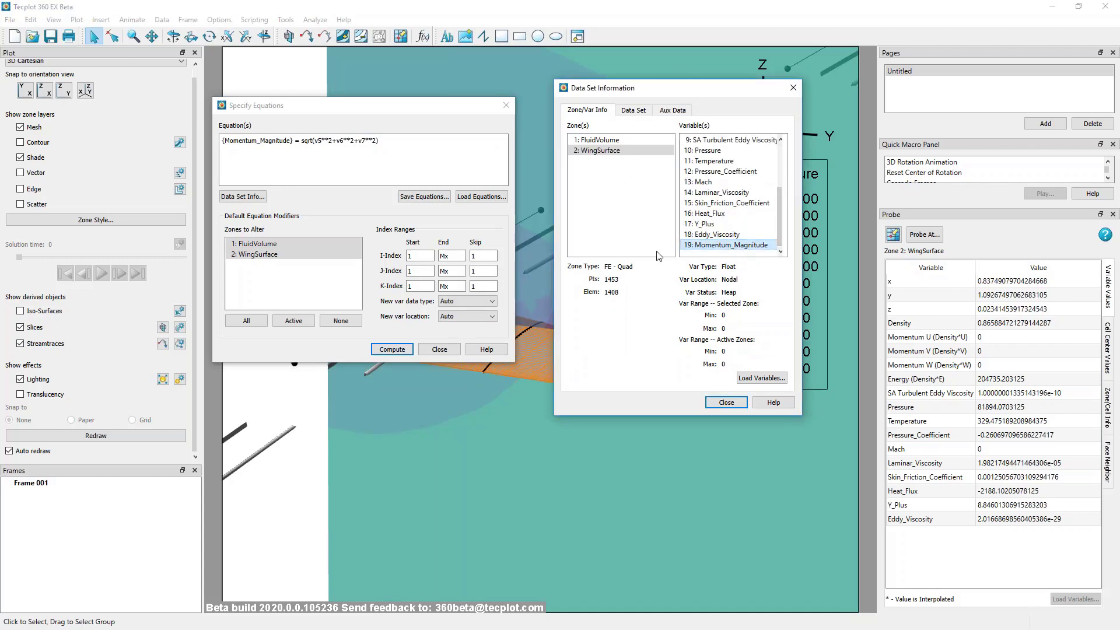
pyautogui.click(620, 141)
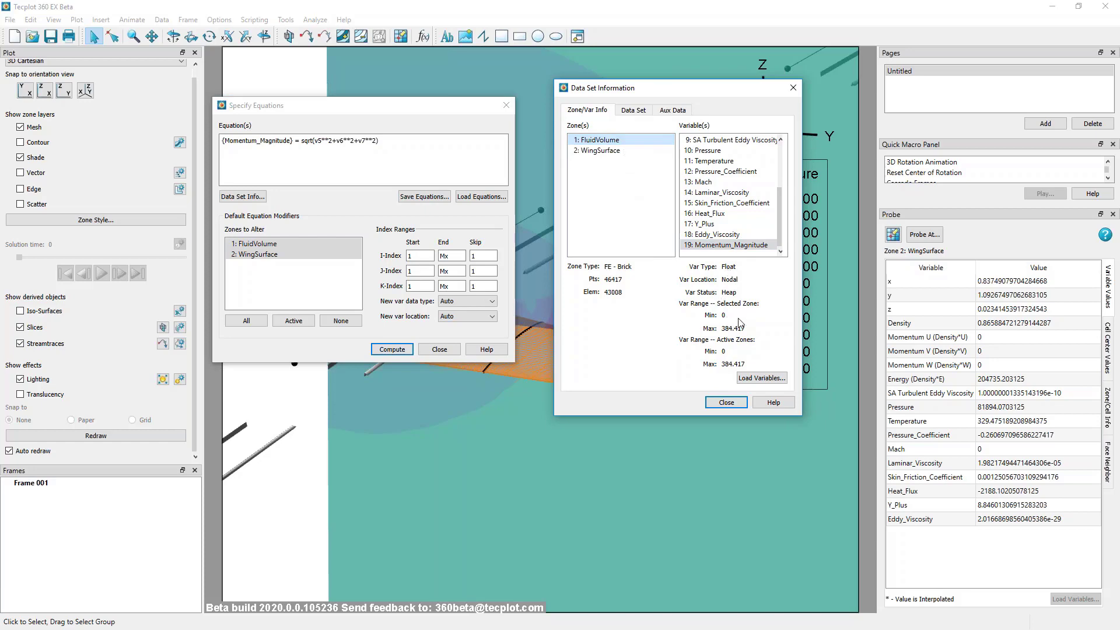
pyautogui.click(726, 402)
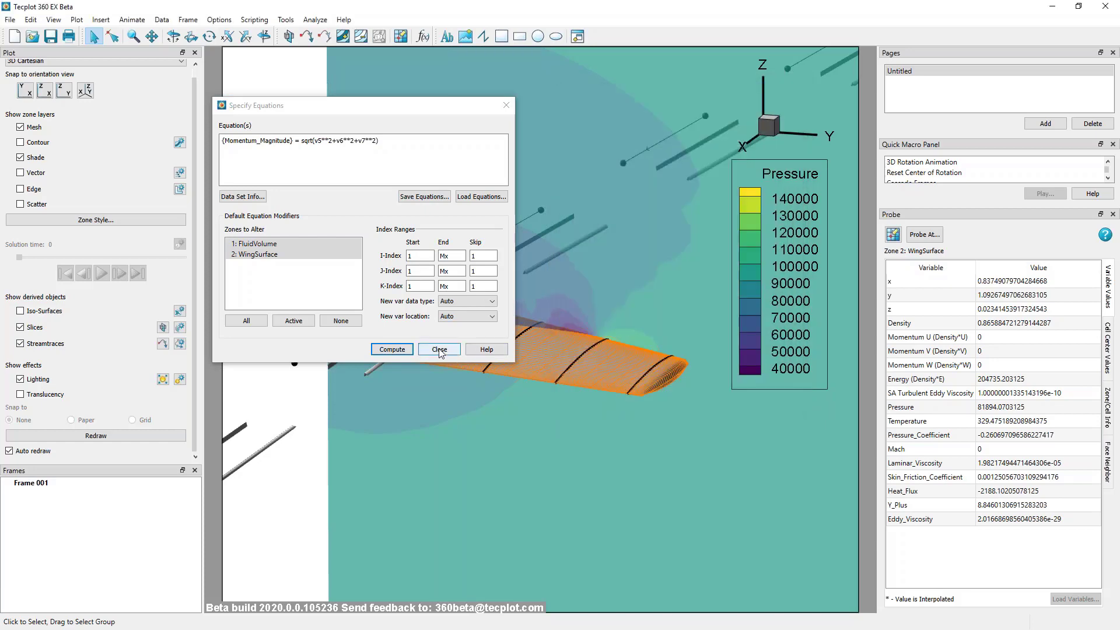
pyautogui.click(440, 350)
pyautogui.moveTo(682, 417); pyautogui.dragTo(571, 400, button='right')
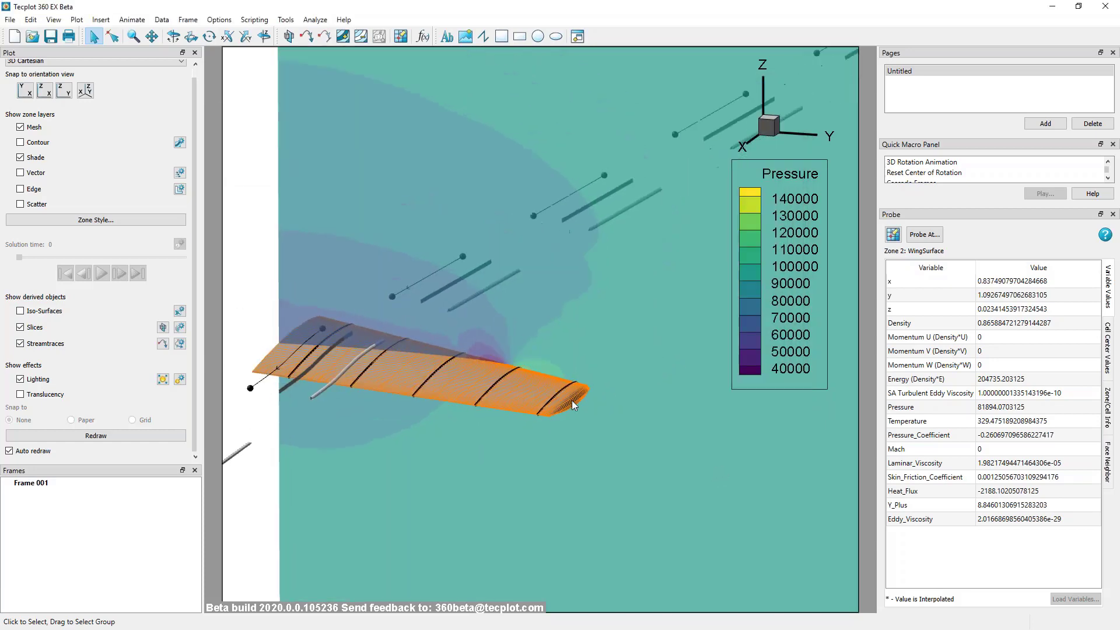
# Set the contour variable flooding slice group 1 to Momentum_Magnitude in contour group 2, and close the dialogs
pyautogui.doubleClick(376, 170)
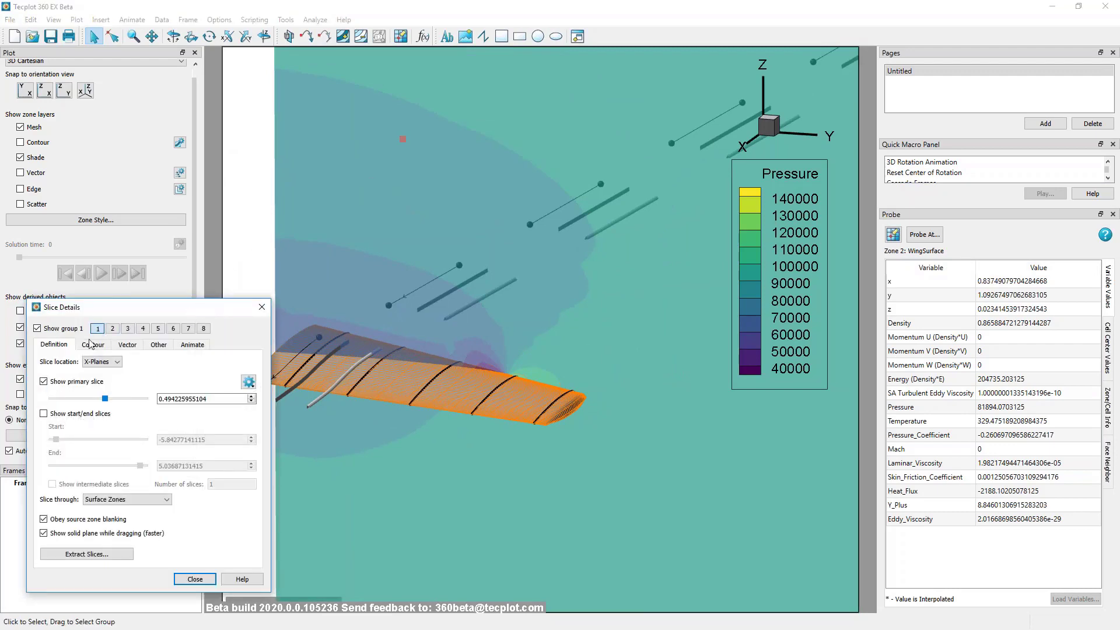
pyautogui.click(92, 344)
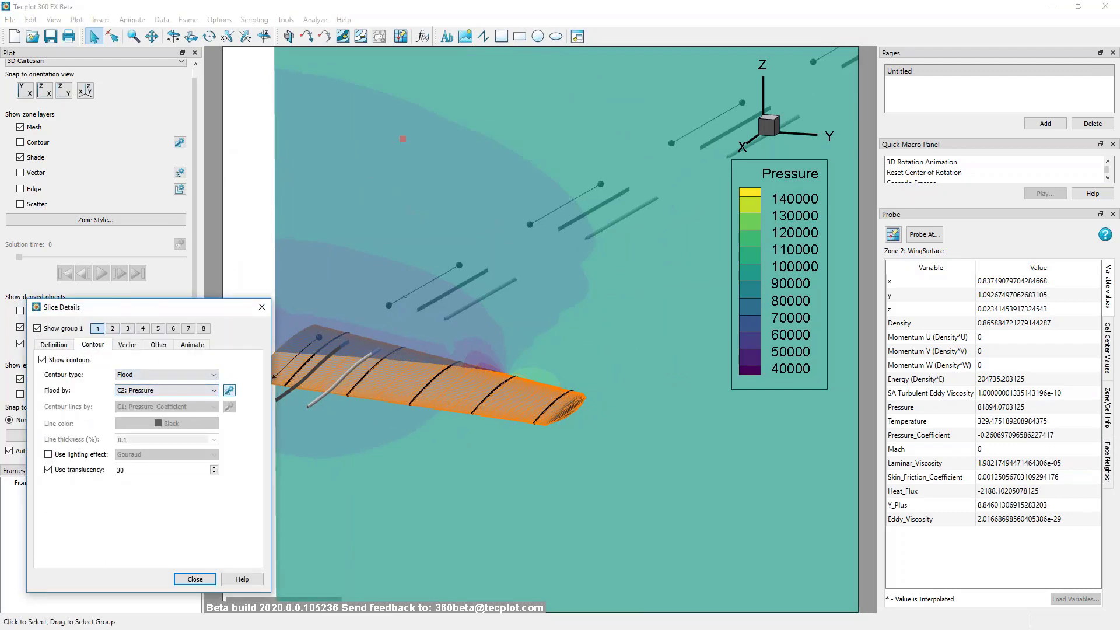
pyautogui.click(229, 390)
pyautogui.click(134, 285)
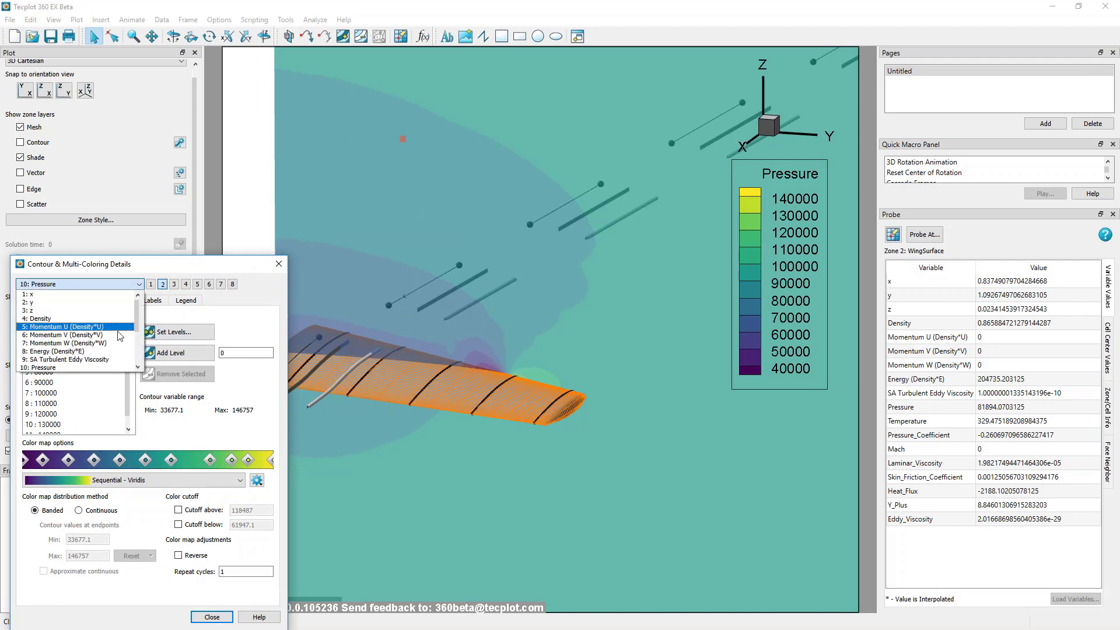
pyautogui.scroll(-3, 120, 335)
pyautogui.click(76, 363)
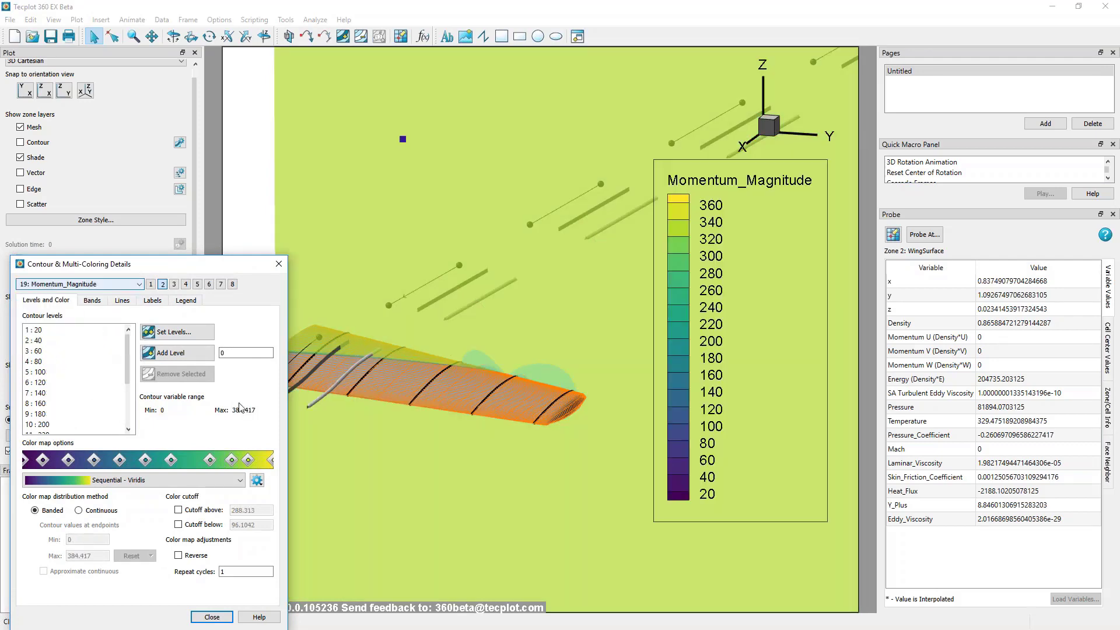
pyautogui.click(212, 616)
pyautogui.click(229, 303)
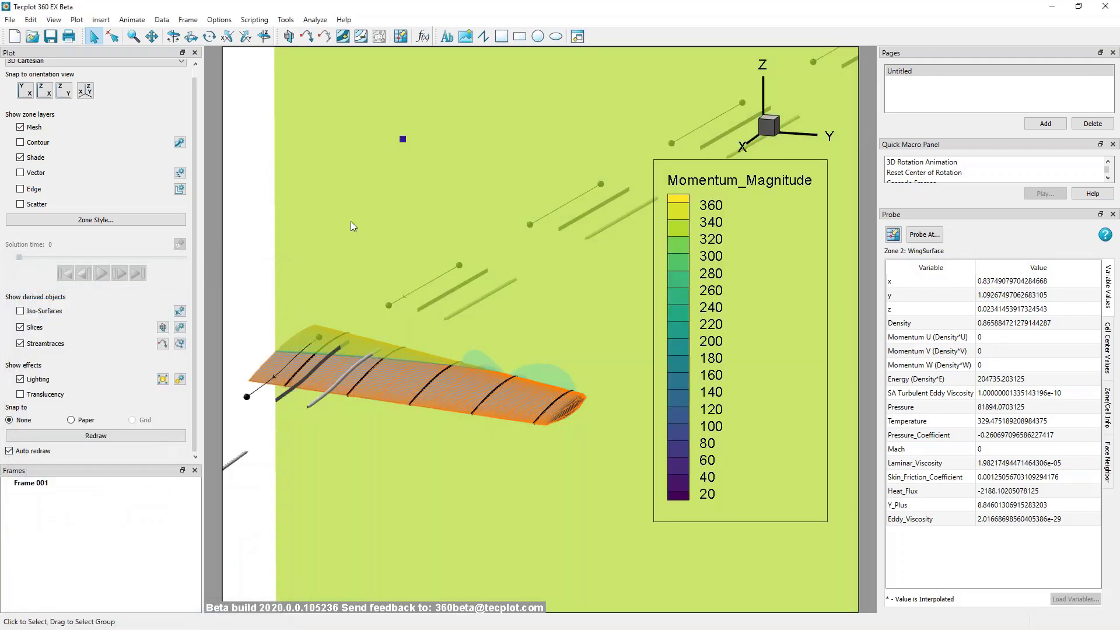
# Set the translucency of slice group 1 to 20
pyautogui.rightClick(341, 203)
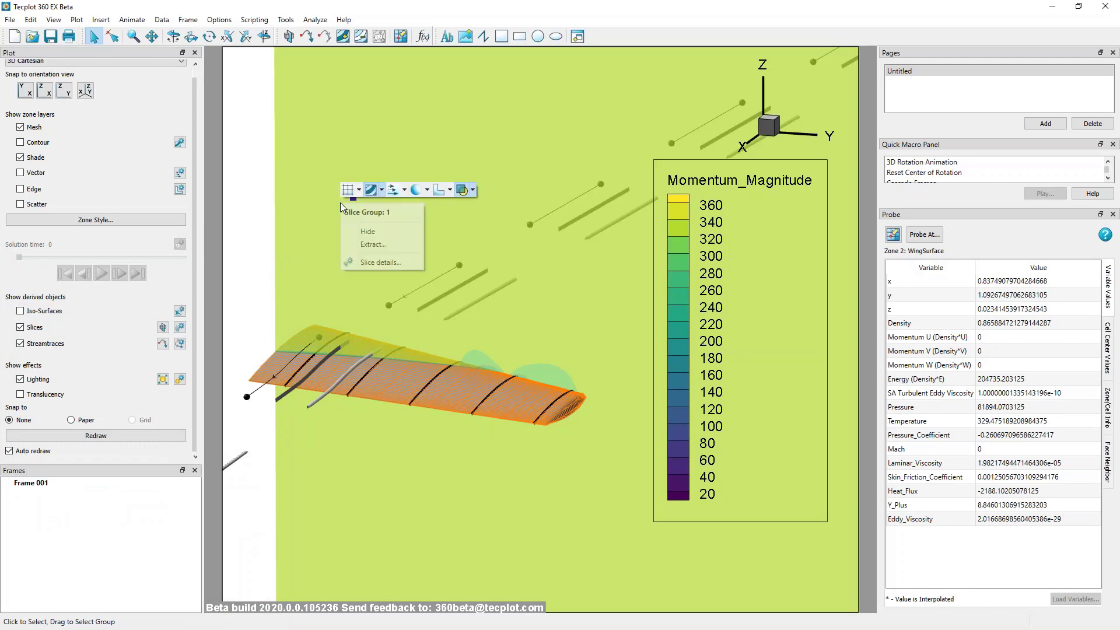
pyautogui.click(474, 193)
pyautogui.click(478, 218)
pyautogui.click(215, 218)
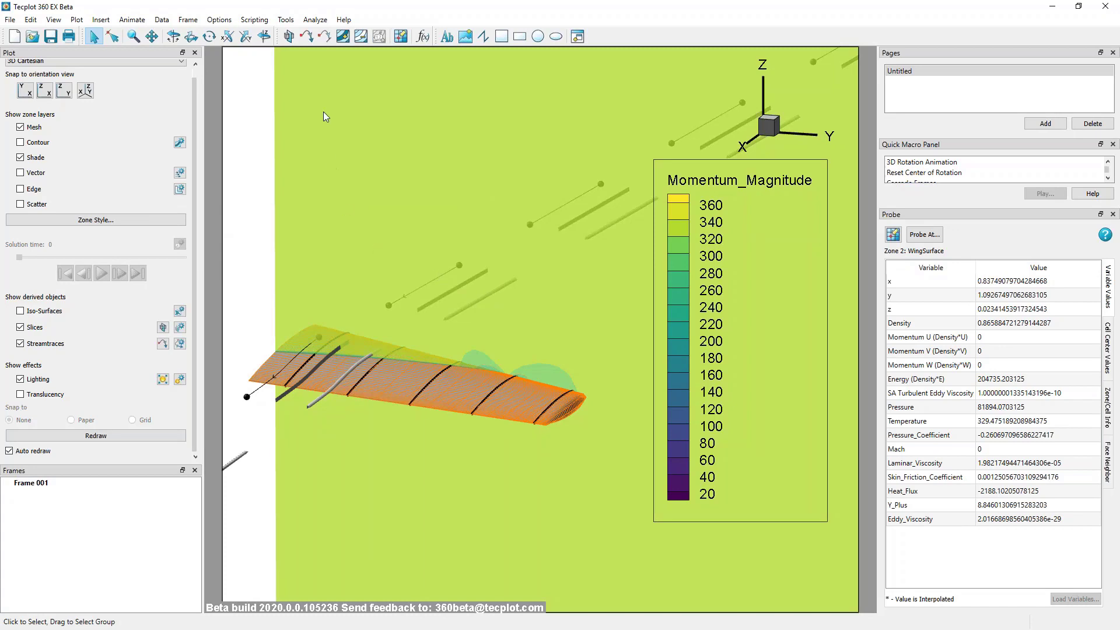
# Set up a variable calculation with Velocity Magnitude as the selected function
pyautogui.click(309, 21)
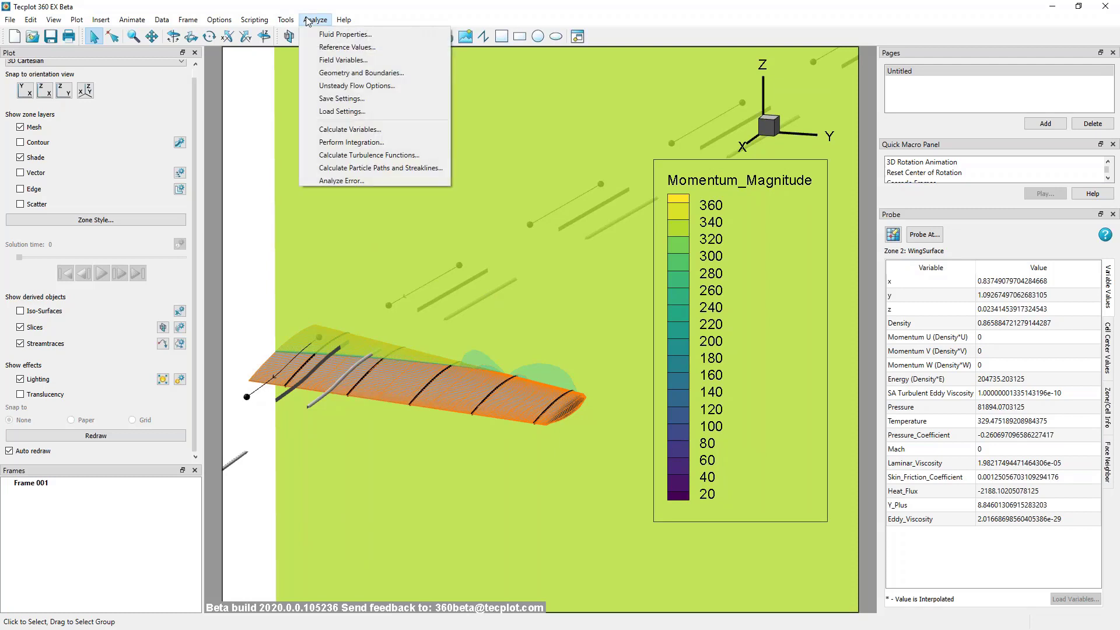
pyautogui.click(323, 129)
pyautogui.moveTo(510, 255); pyautogui.dragTo(299, 105)
pyautogui.click(435, 128)
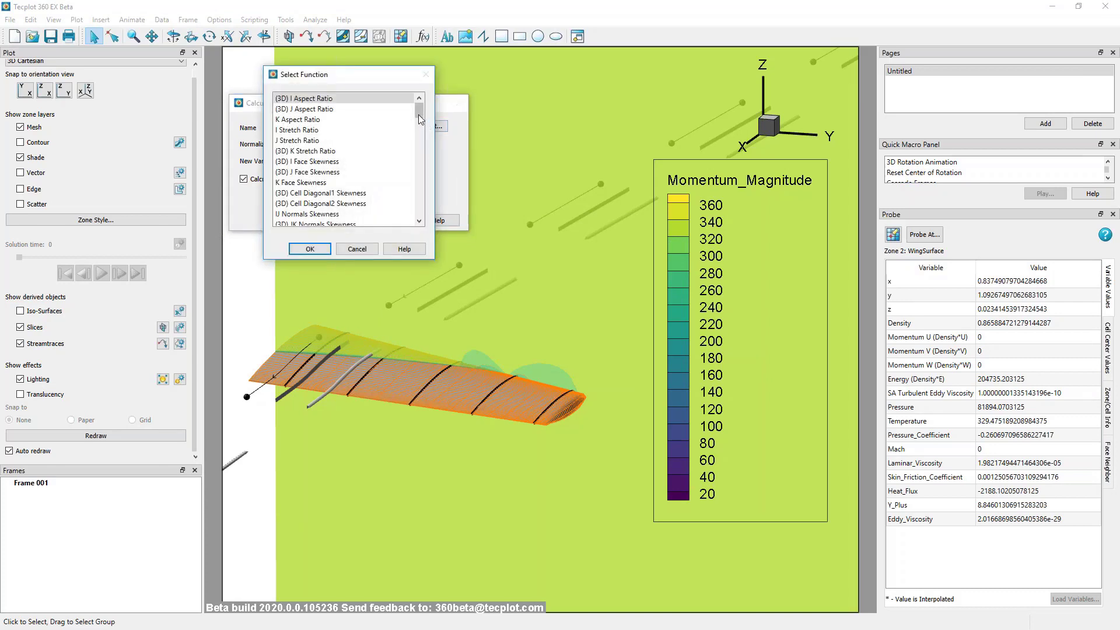
pyautogui.moveTo(420, 117); pyautogui.dragTo(426, 163)
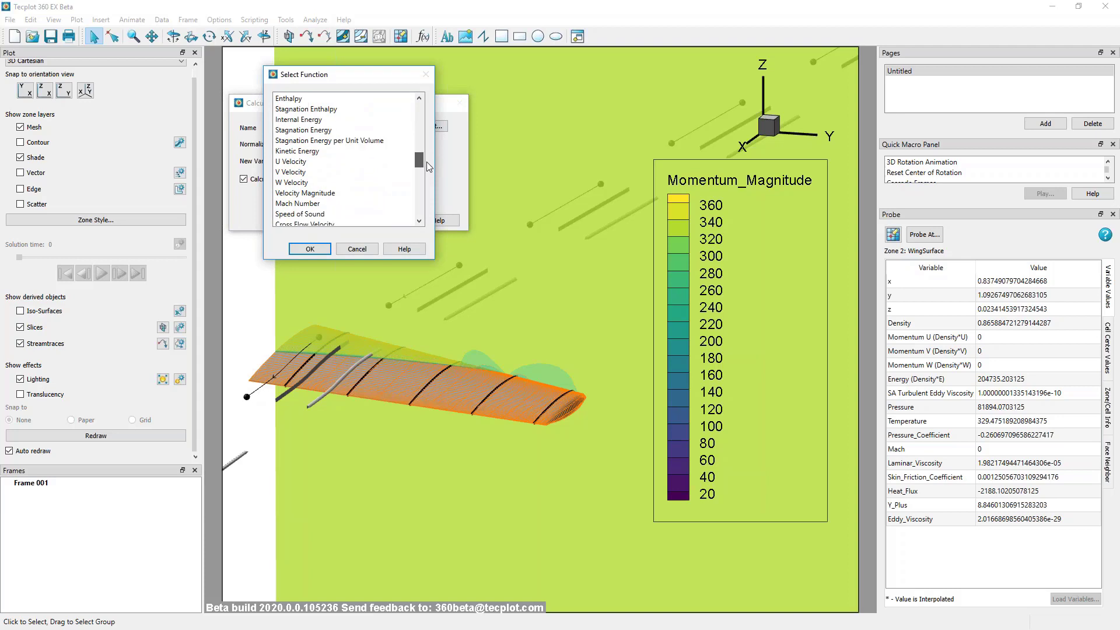
pyautogui.click(351, 194)
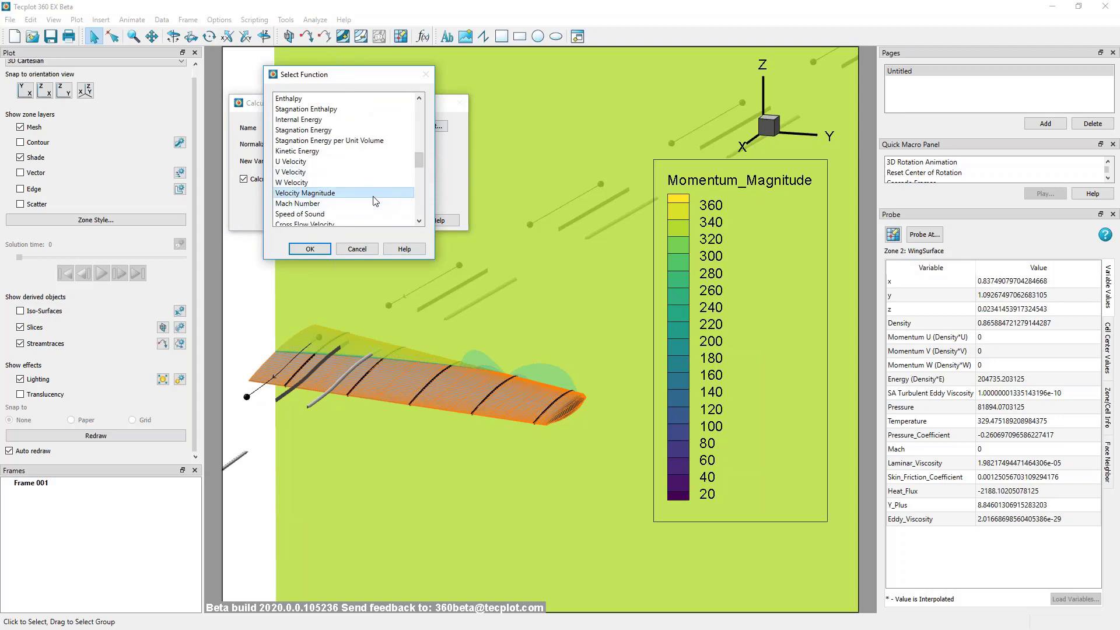
pyautogui.click(320, 252)
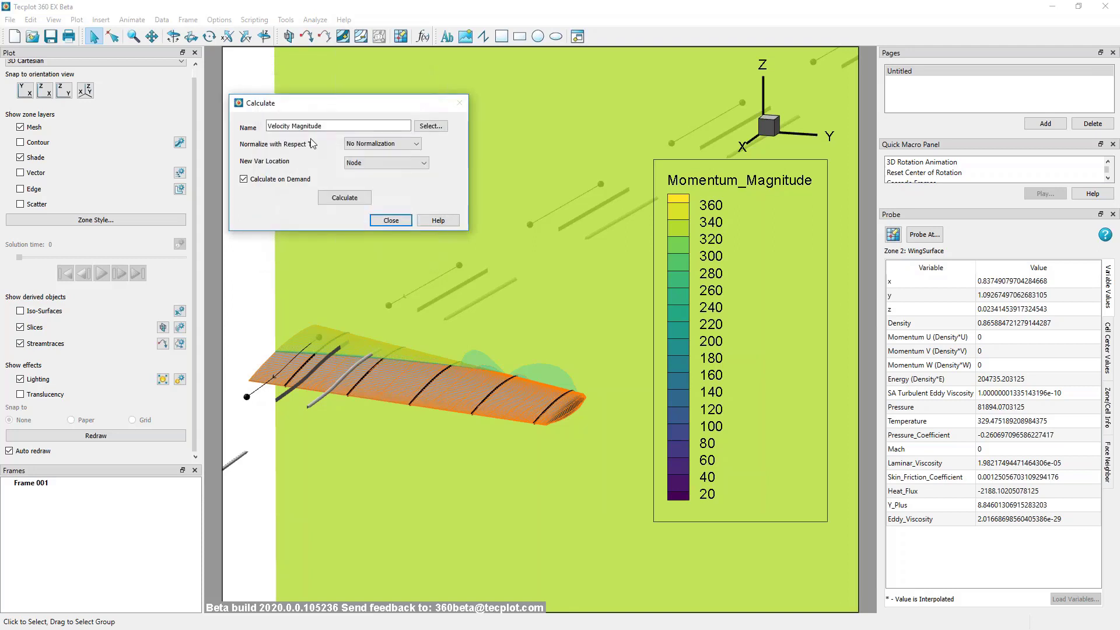
# Try to calculate Velocity Magnitude on demand at the nodes without normalization
pyautogui.click(350, 201)
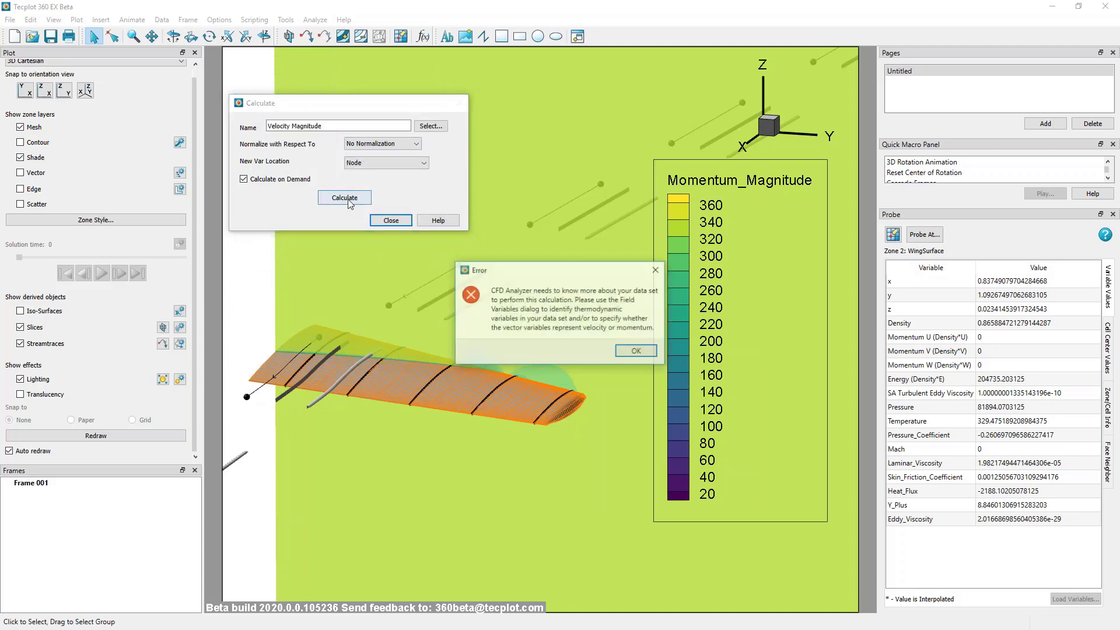
pyautogui.moveTo(581, 257); pyautogui.dragTo(388, 256)
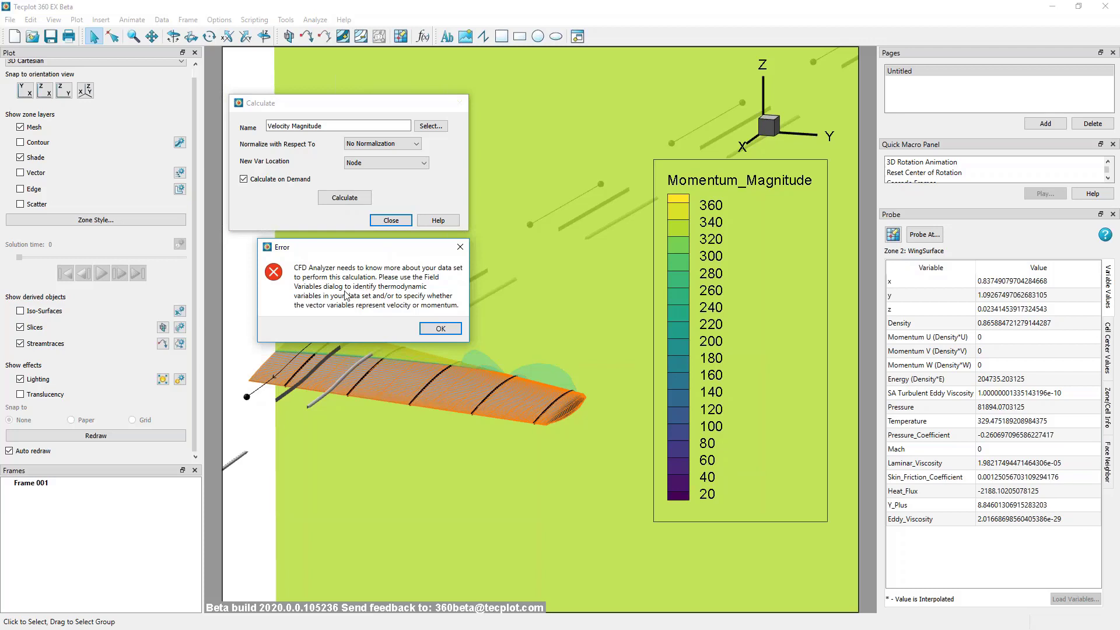
pyautogui.click(449, 330)
# Set the two state variables in the field variable definitions to Pressure and Temperature
pyautogui.click(316, 21)
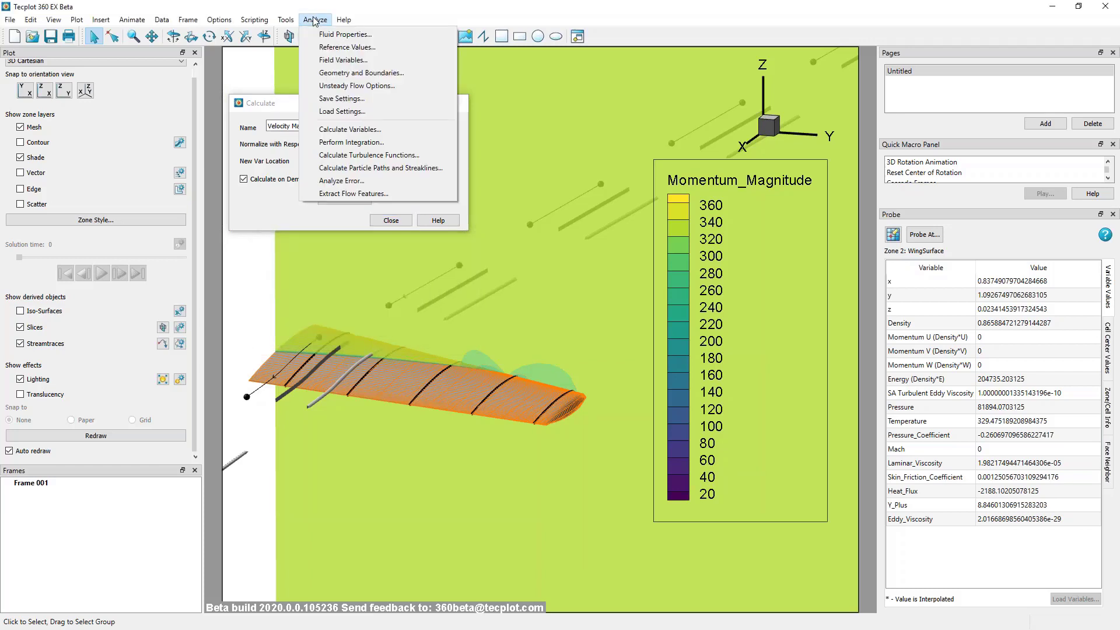
pyautogui.click(318, 60)
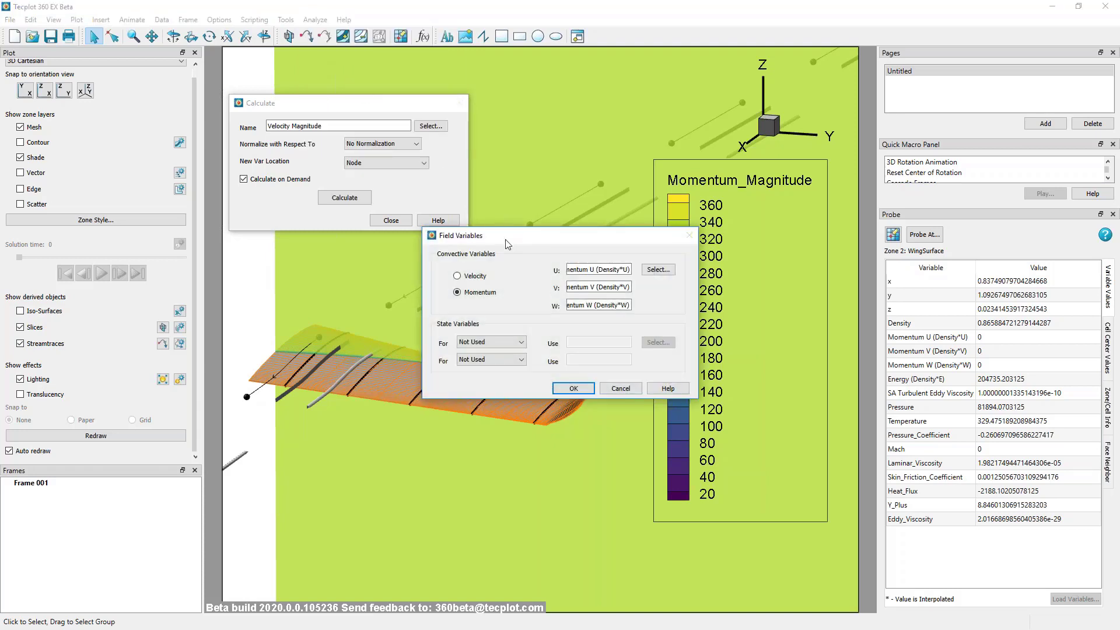
pyautogui.moveTo(505, 243); pyautogui.dragTo(323, 269)
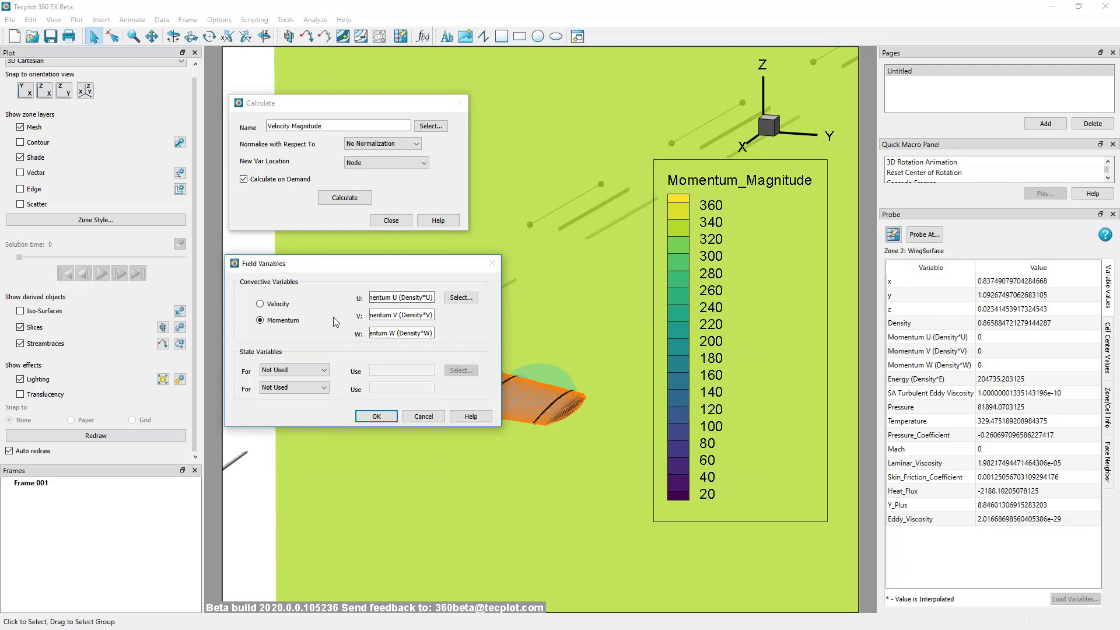
pyautogui.click(326, 370)
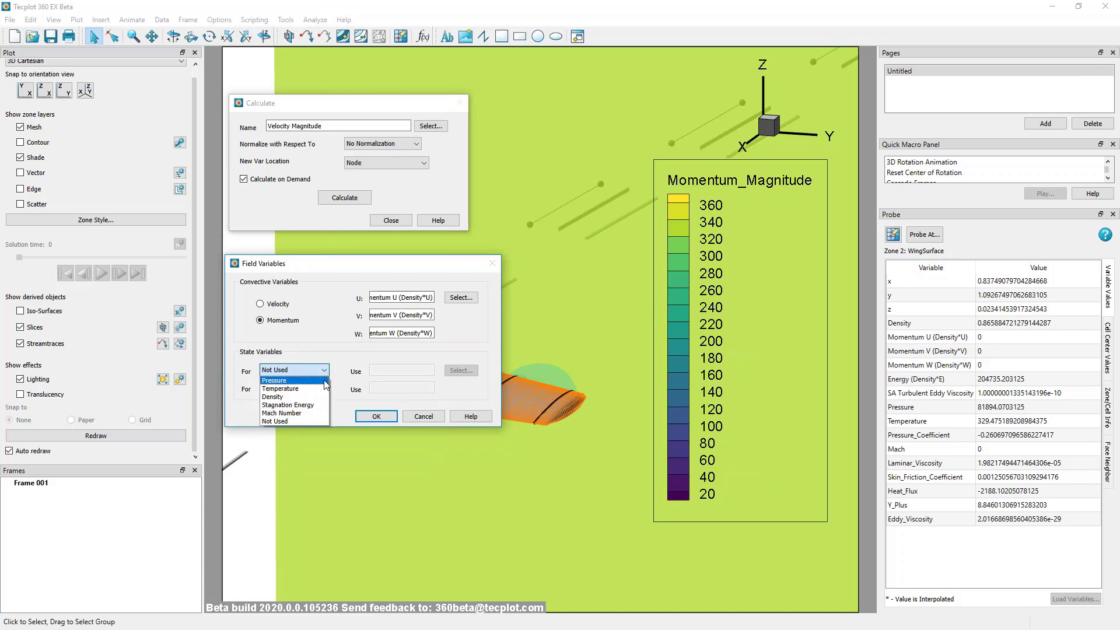
pyautogui.click(274, 380)
pyautogui.click(324, 387)
pyautogui.click(280, 405)
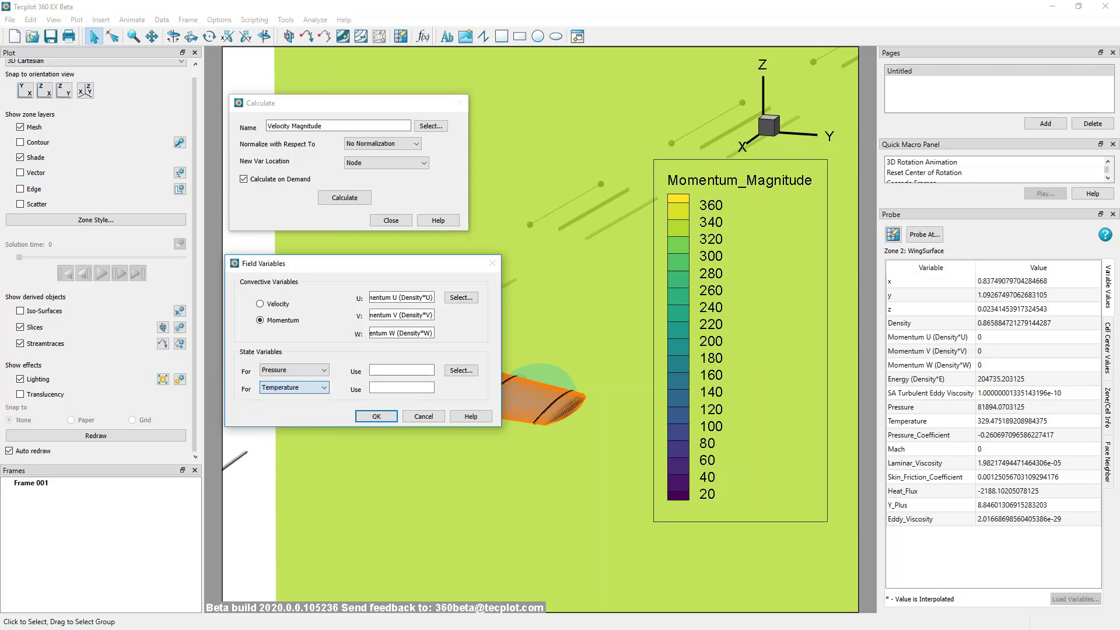
# Assign data set variables 10: Pressure and 11: Temperature to the thermodynamic state variables, and accept the field variables
pyautogui.click(461, 370)
pyautogui.click(382, 320)
pyautogui.click(352, 404)
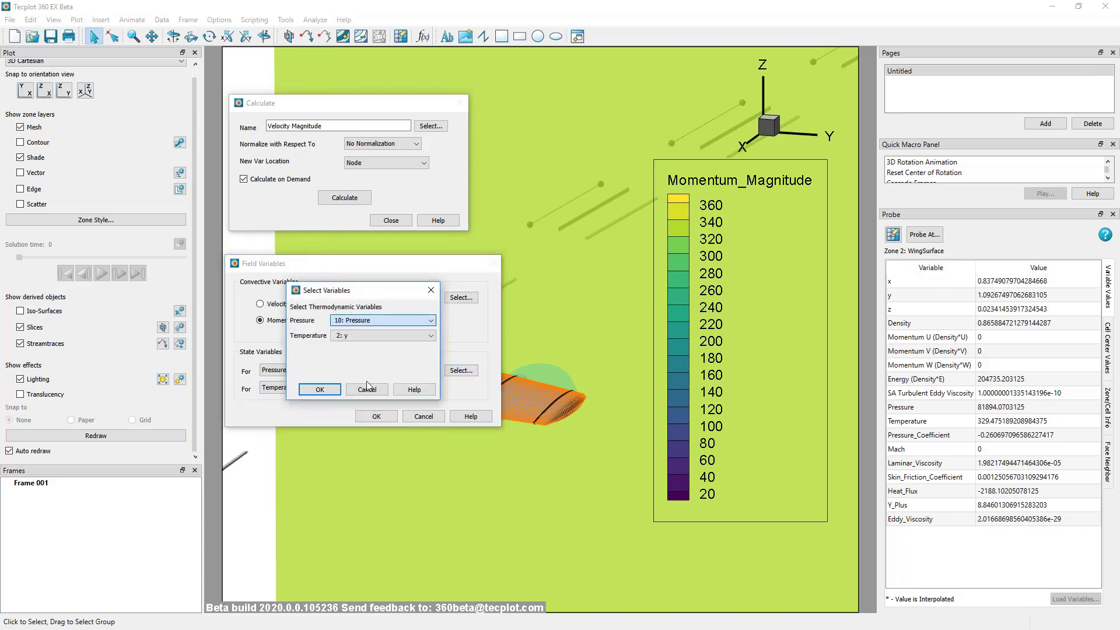
pyautogui.click(383, 335)
pyautogui.scroll(-1, 374, 397)
pyautogui.click(374, 402)
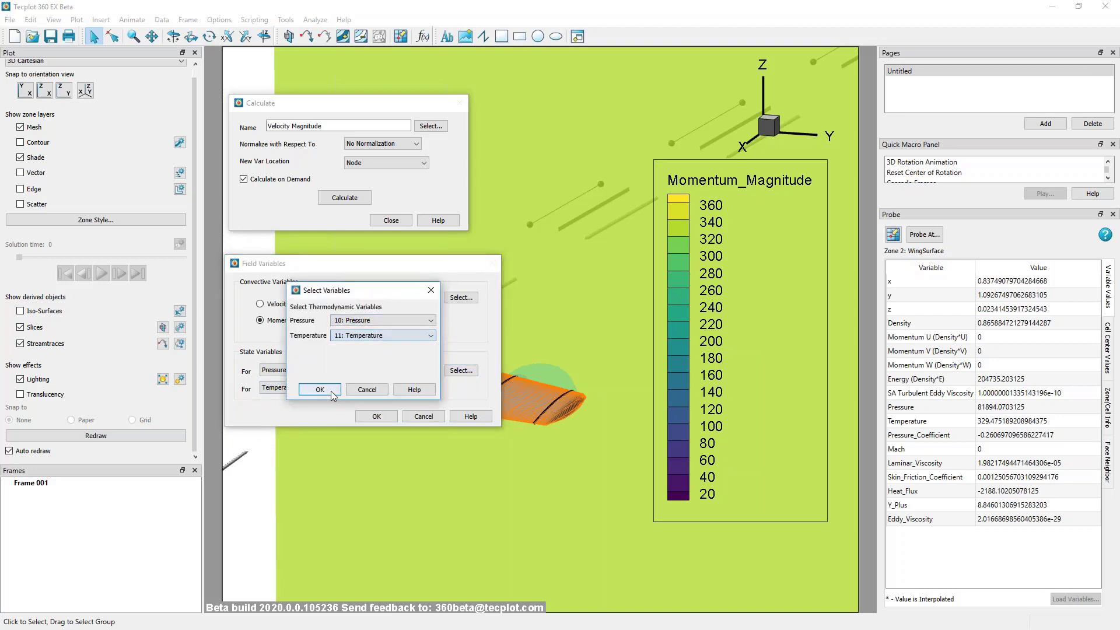
pyautogui.click(320, 390)
pyautogui.click(377, 416)
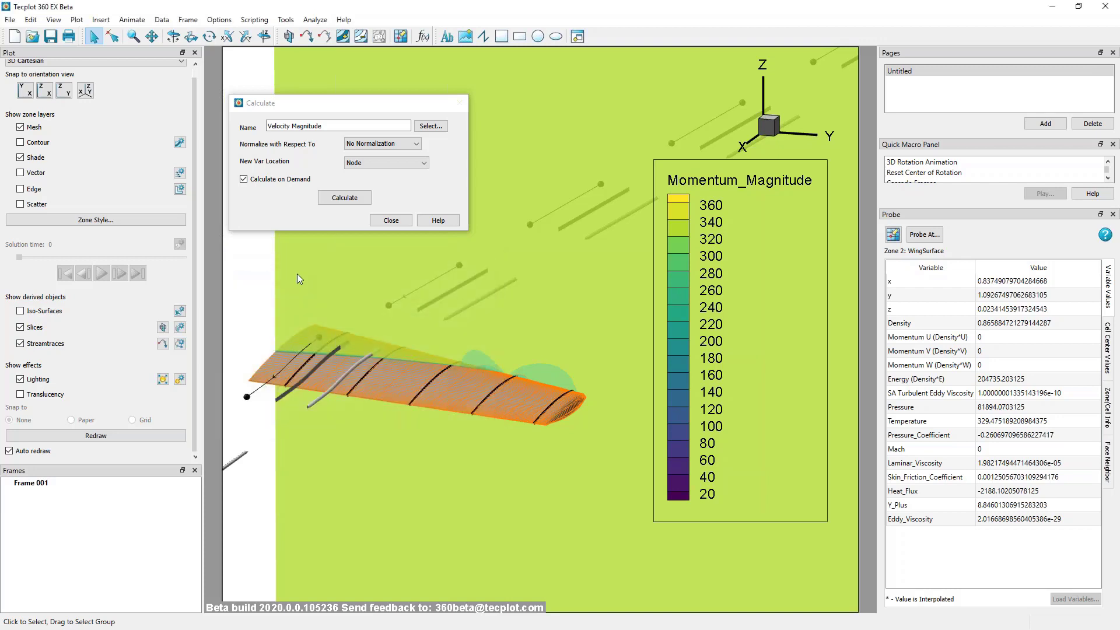
# Calculate Velocity Magnitude on demand at the nodes with no normalization, and close the calculation dialog
pyautogui.click(345, 198)
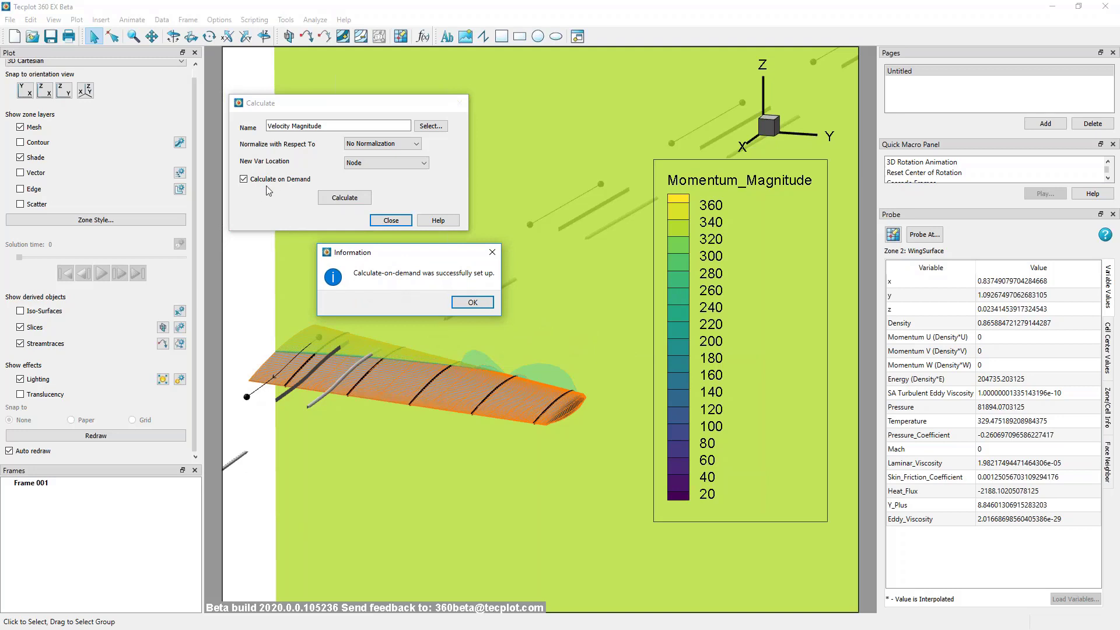
pyautogui.click(473, 302)
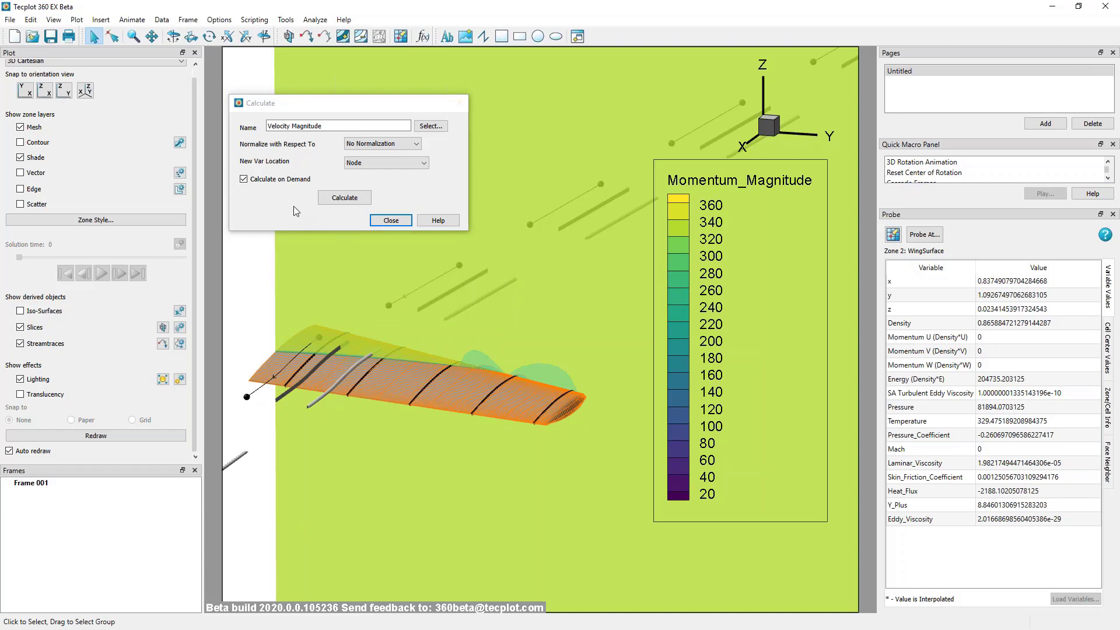
pyautogui.click(402, 220)
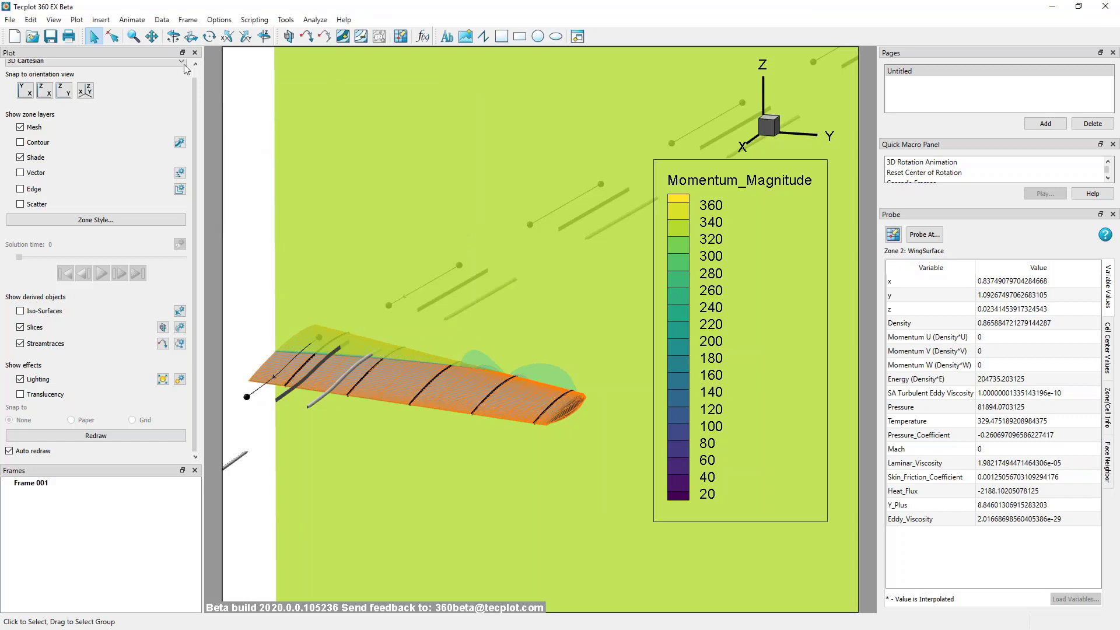
# Check the load status and range of Velocity Magnitude for the FluidVolume zone in the data set information
pyautogui.click(162, 21)
pyautogui.click(190, 121)
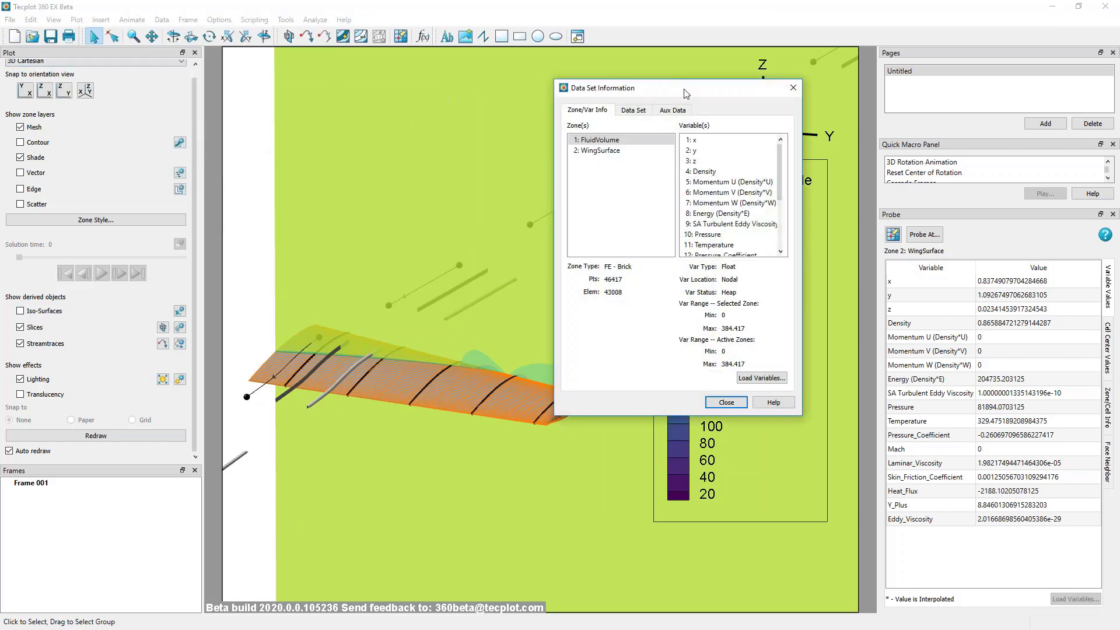
pyautogui.moveTo(685, 93); pyautogui.dragTo(763, 171)
pyautogui.scroll(-2, 829, 323)
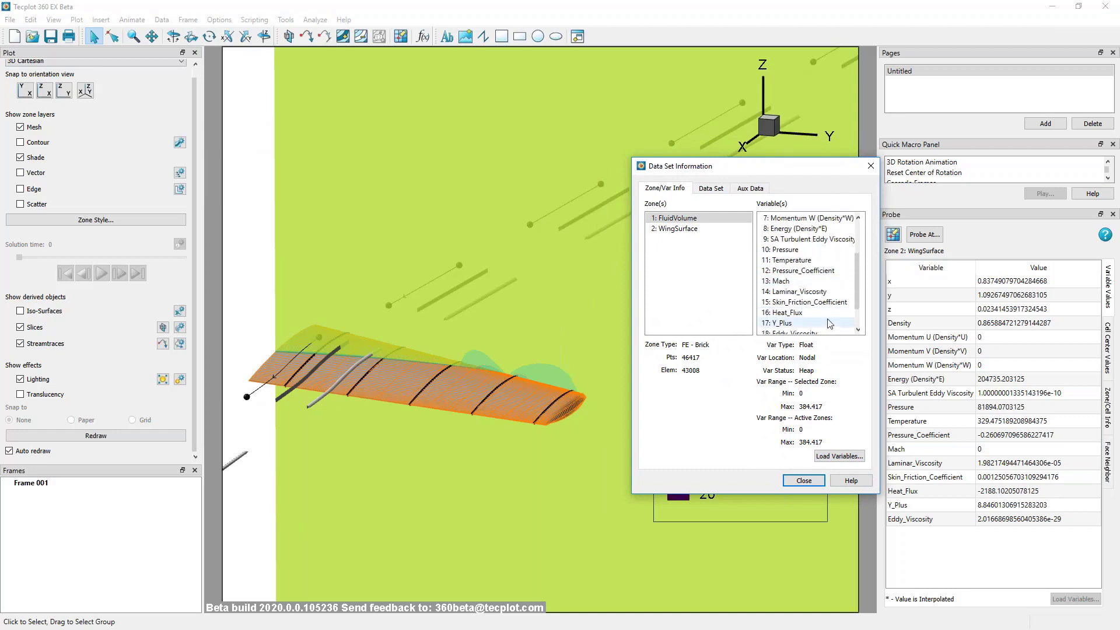
pyautogui.scroll(-1, 830, 324)
pyautogui.click(830, 323)
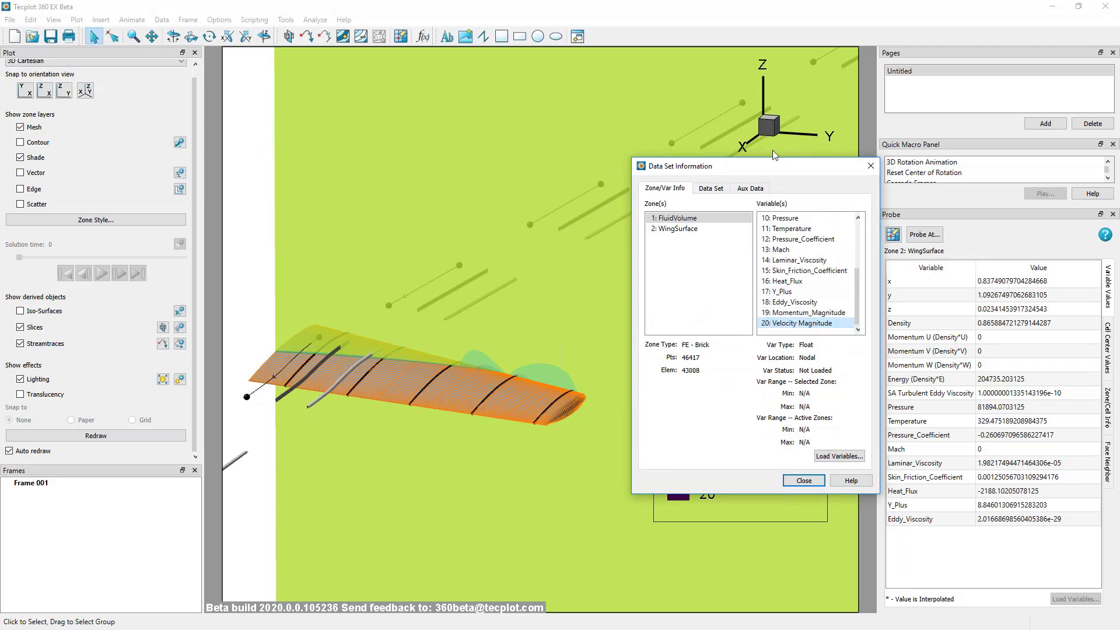
pyautogui.moveTo(779, 172); pyautogui.dragTo(760, 276)
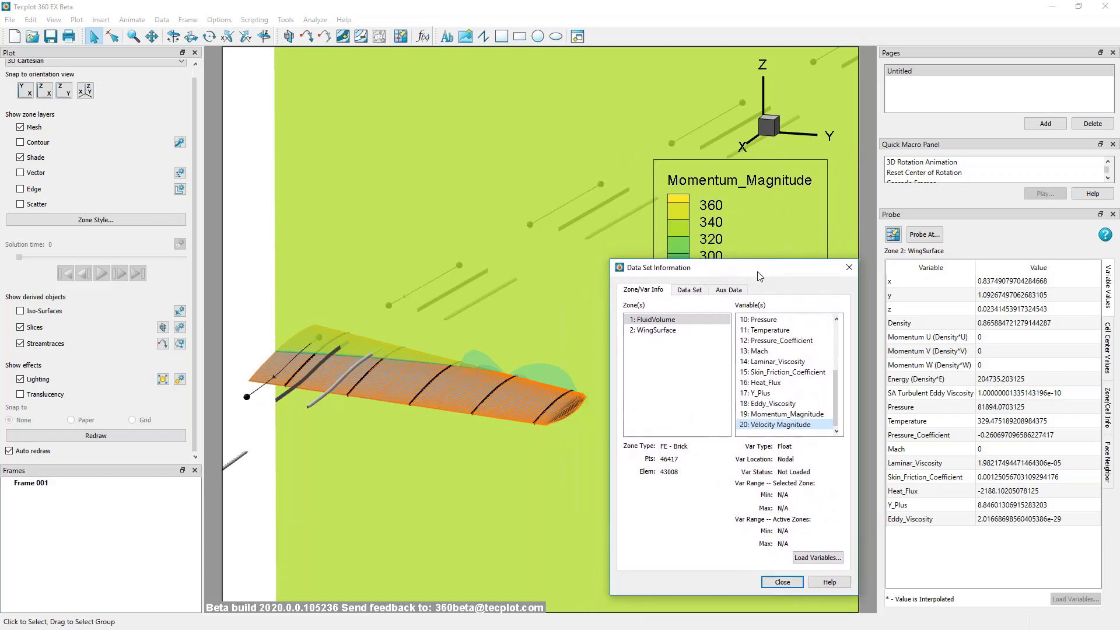
# Change the slice's flood contour variable to Velocity Magnitude, and close the contour, slice and data set dialogs
pyautogui.doubleClick(314, 156)
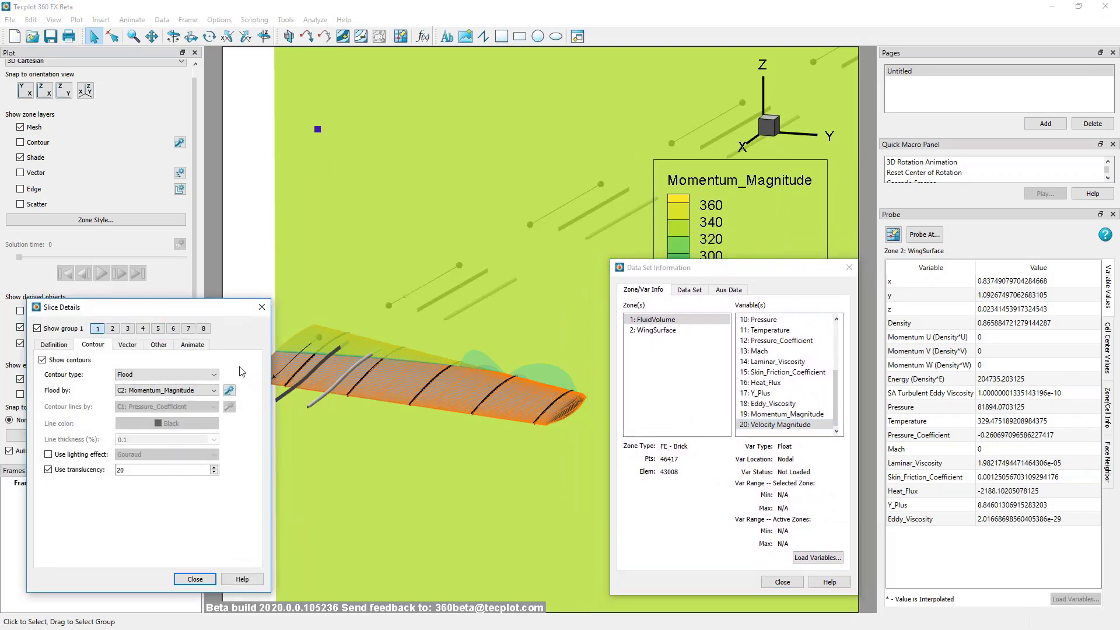
pyautogui.click(228, 391)
pyautogui.click(126, 285)
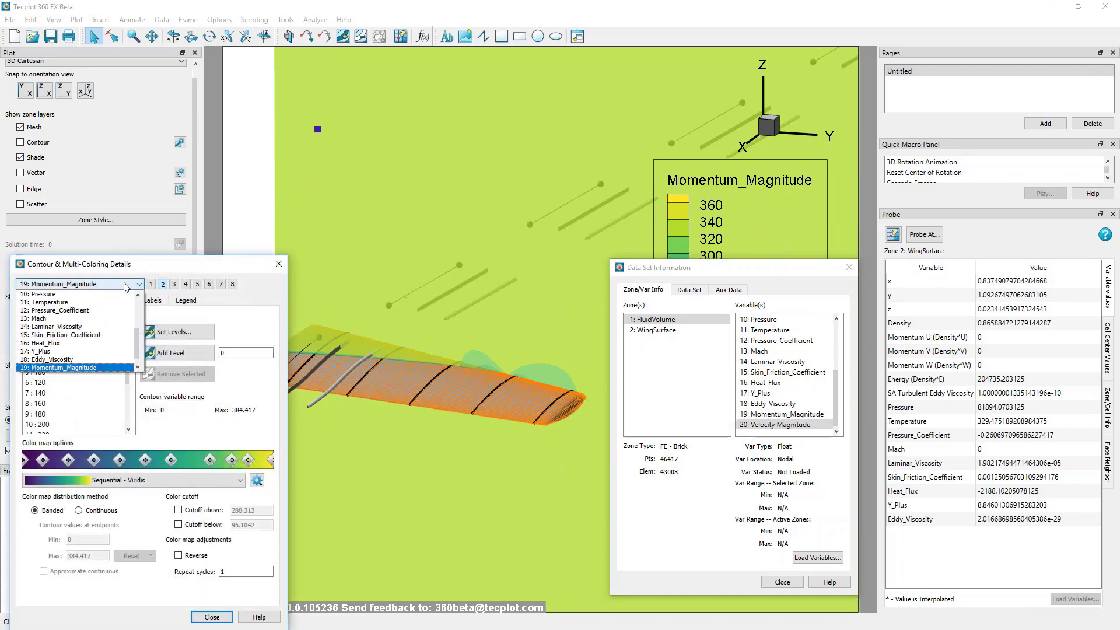
pyautogui.scroll(-1, 95, 368)
pyautogui.click(95, 368)
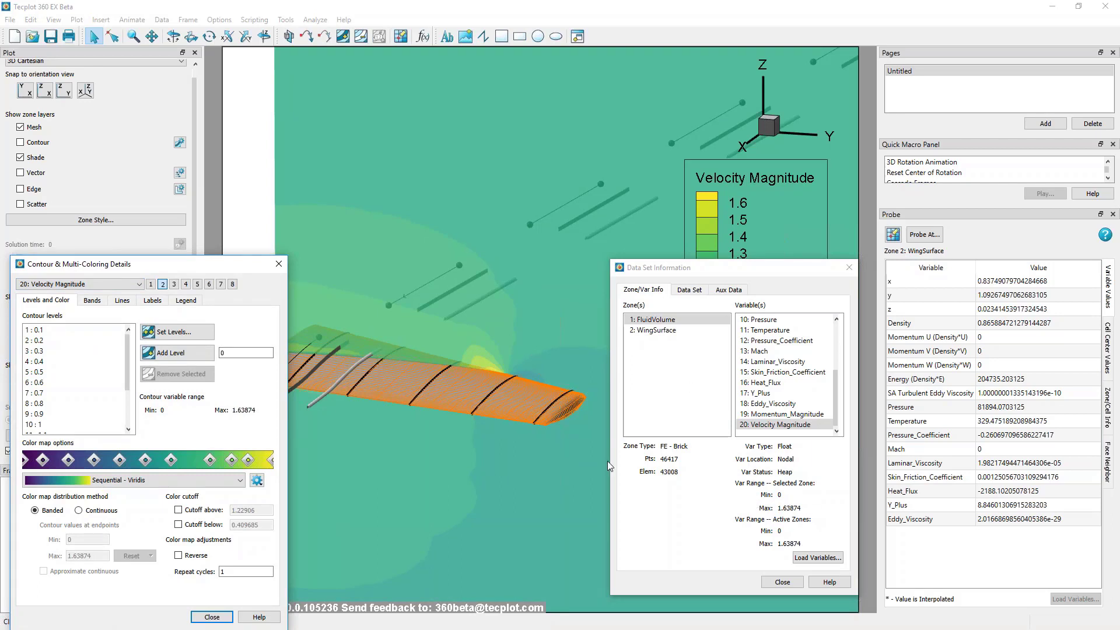
pyautogui.click(278, 263)
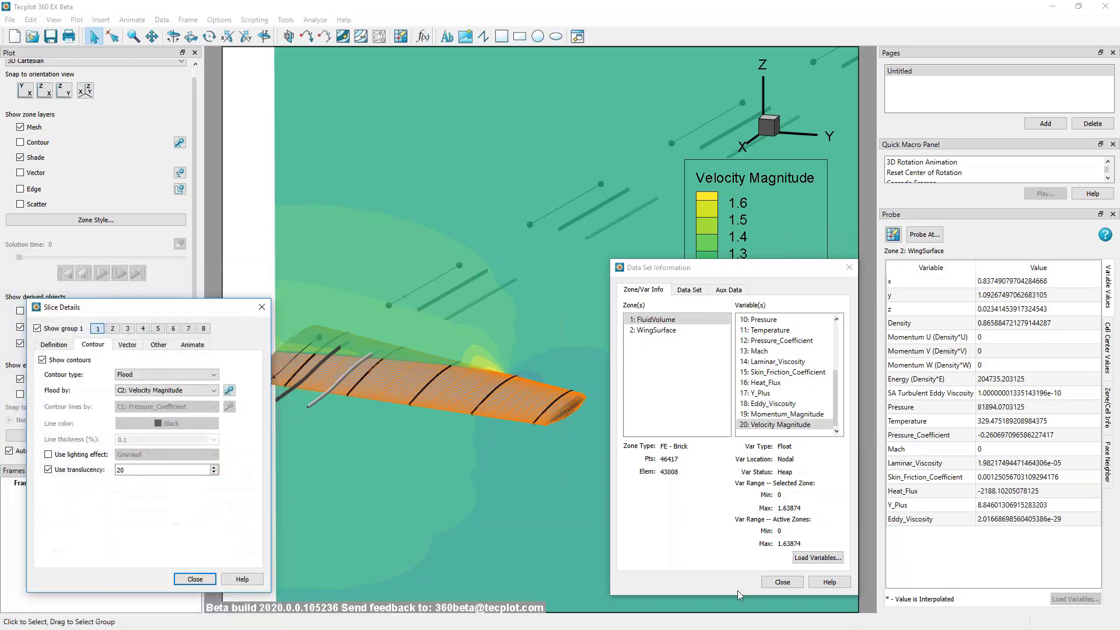
pyautogui.click(782, 582)
pyautogui.click(195, 578)
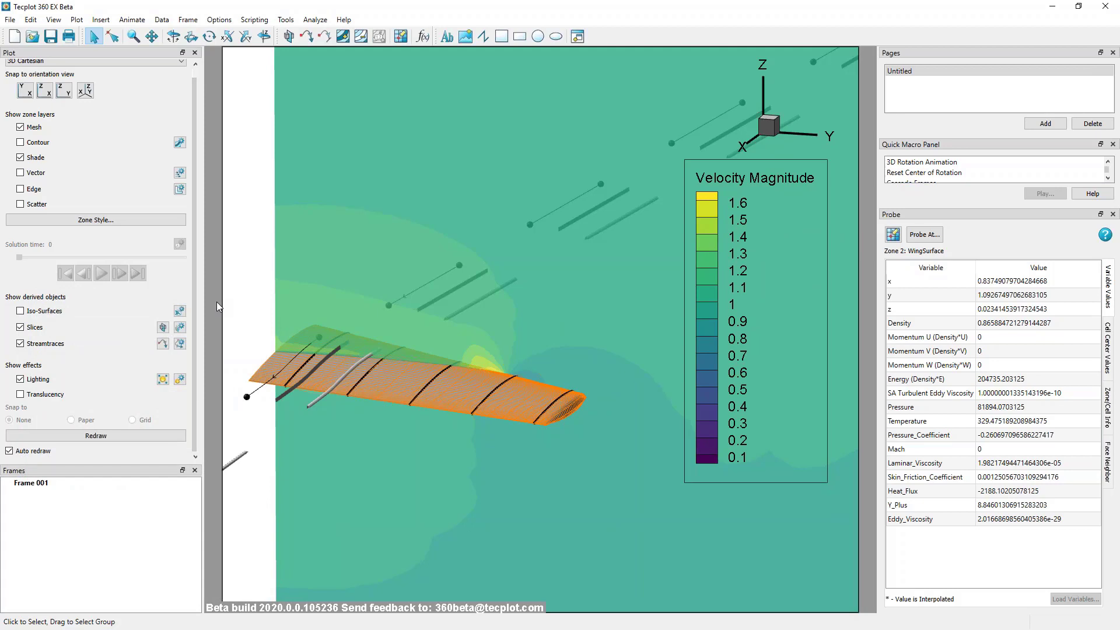
pyautogui.moveTo(320, 281); pyautogui.dragTo(371, 260, button='right')
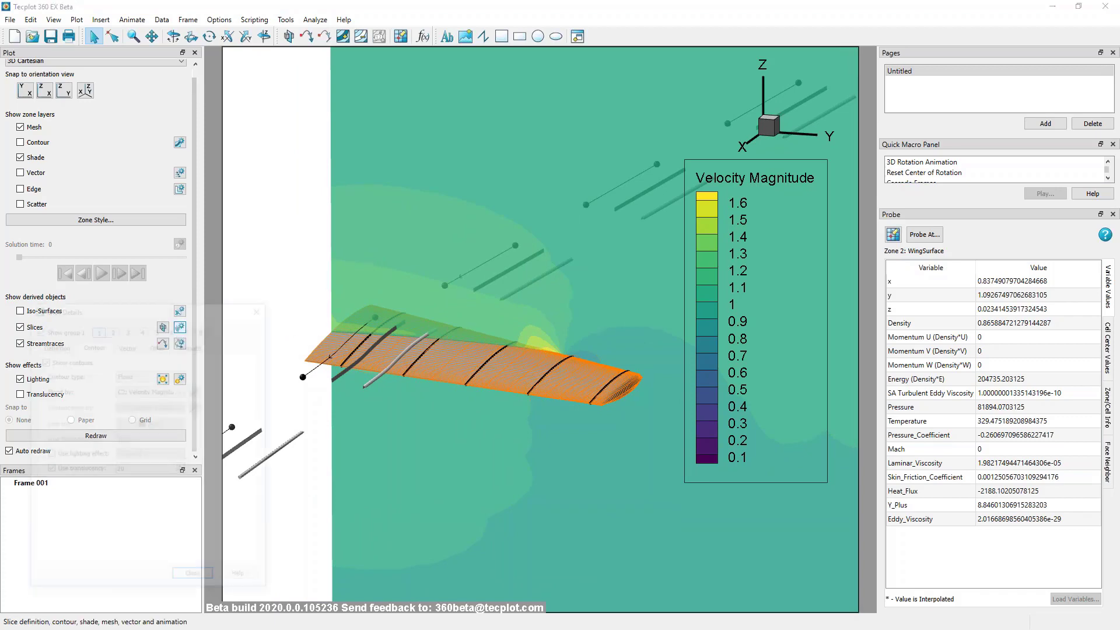
# Open the slice details on the definition settings and place the dialog clear of the wing's tip
pyautogui.click(181, 328)
pyautogui.moveTo(192, 315); pyautogui.dragTo(493, 315)
pyautogui.click(324, 345)
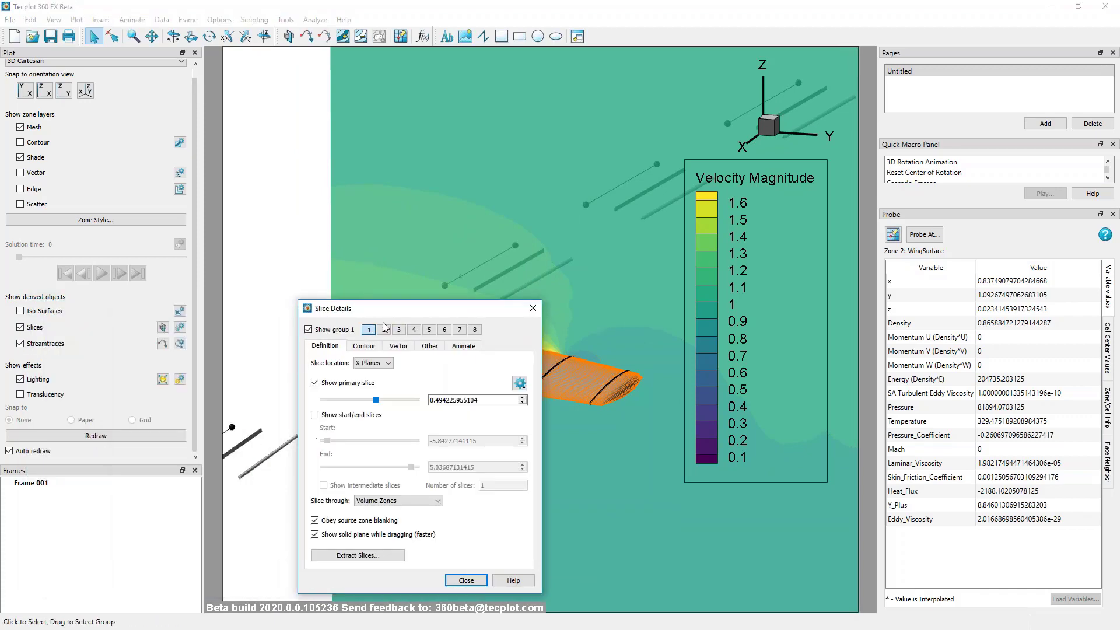
pyautogui.moveTo(387, 316); pyautogui.dragTo(265, 318)
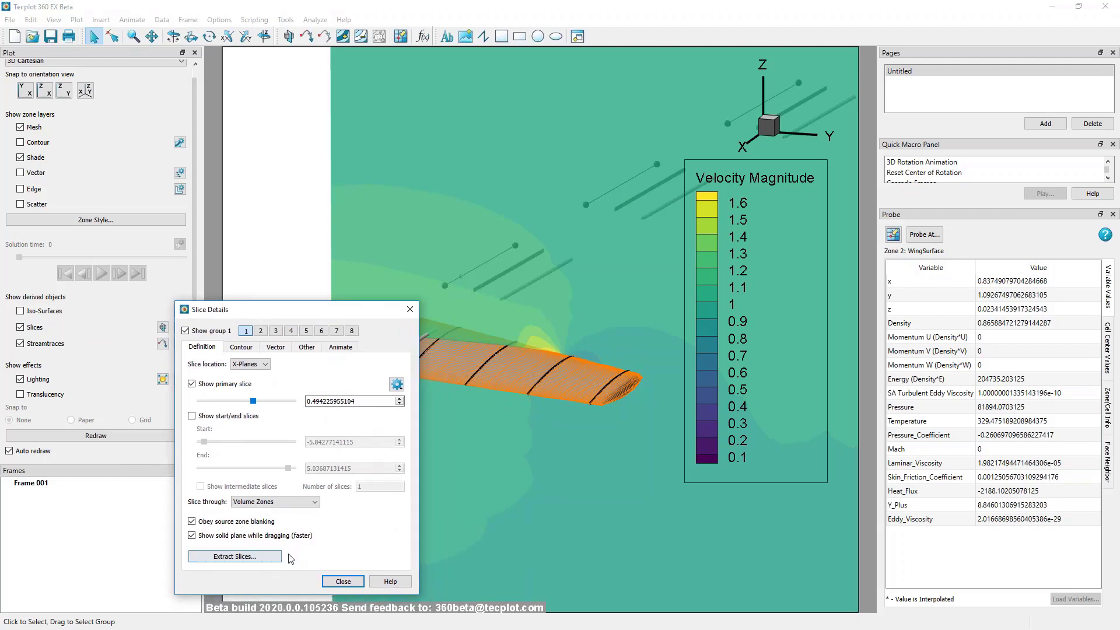
pyautogui.click(162, 19)
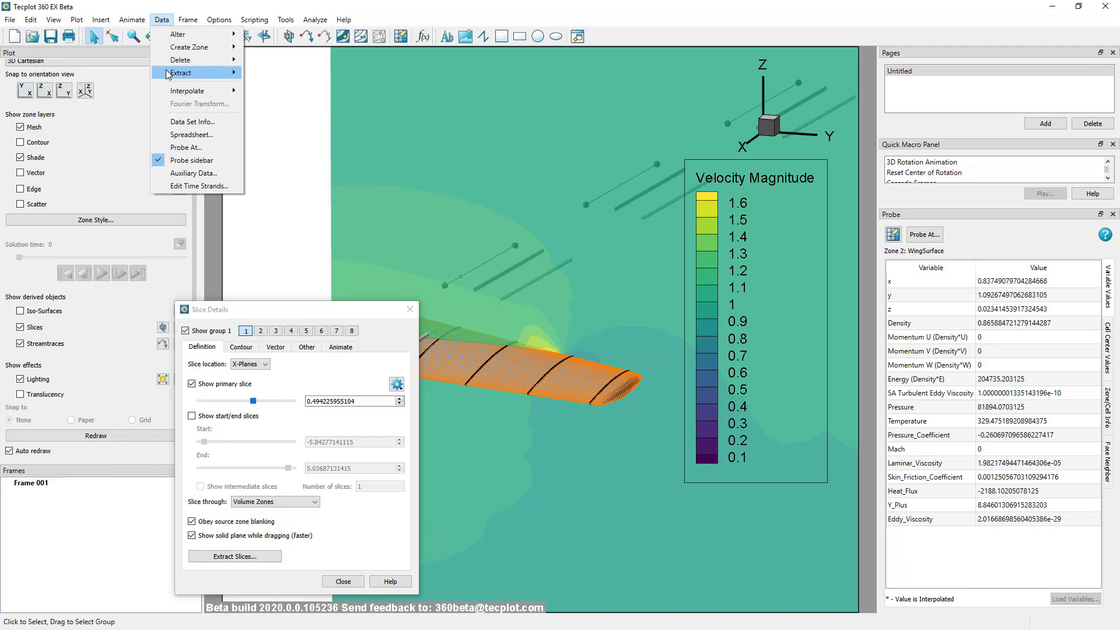
pyautogui.moveTo(169, 73)
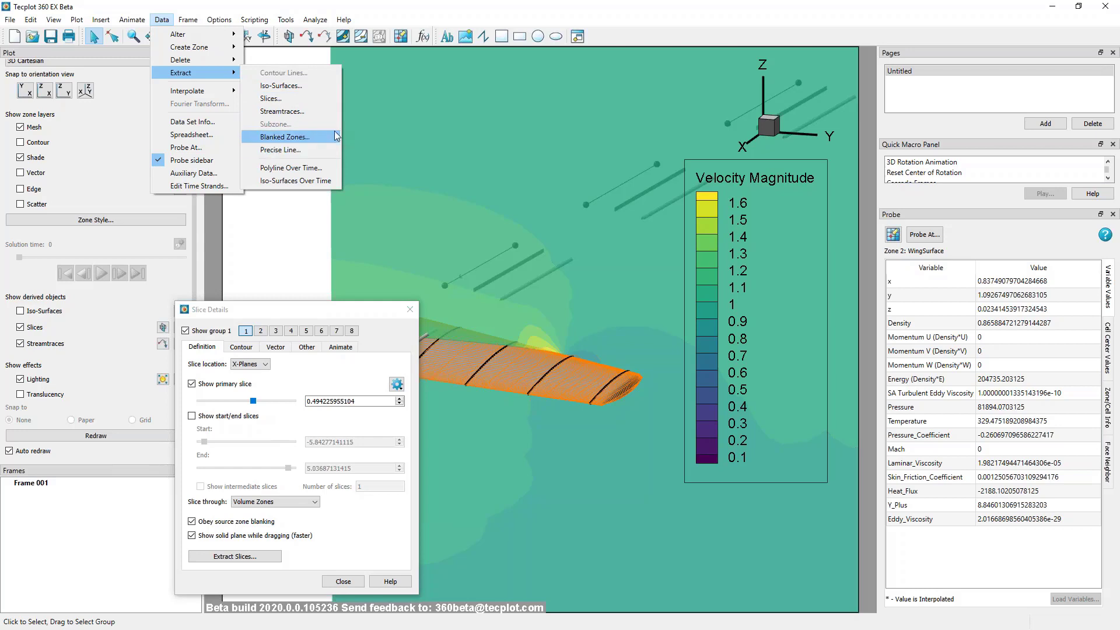
pyautogui.click(327, 97)
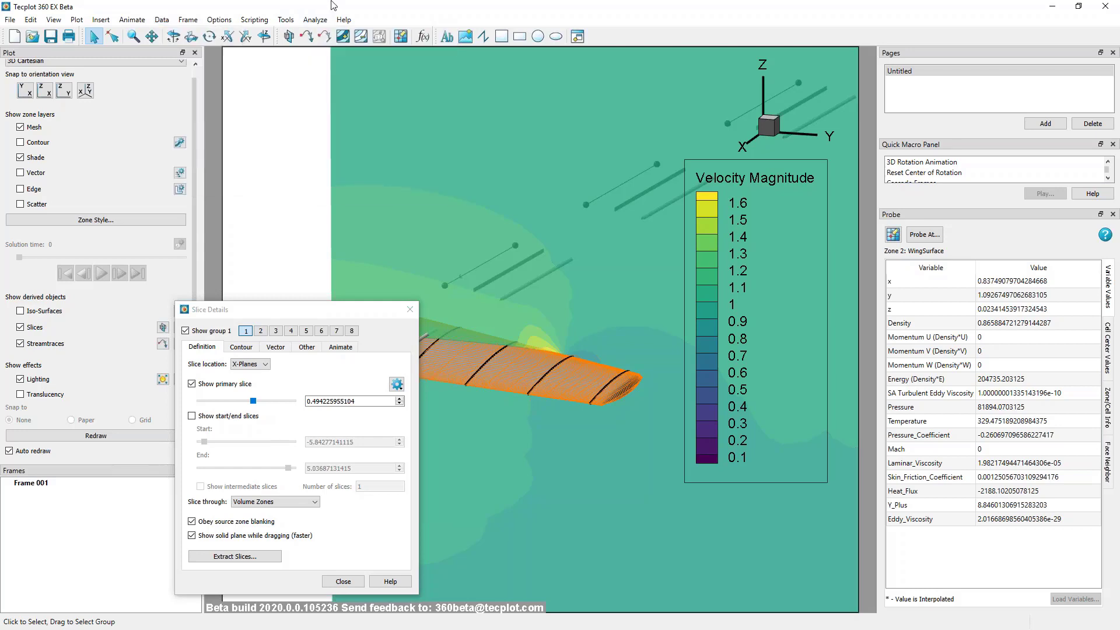
# Extract slice group 2 with one zone per slice, I-ordered if possible, and close the extraction and slice dialogs
pyautogui.click(261, 332)
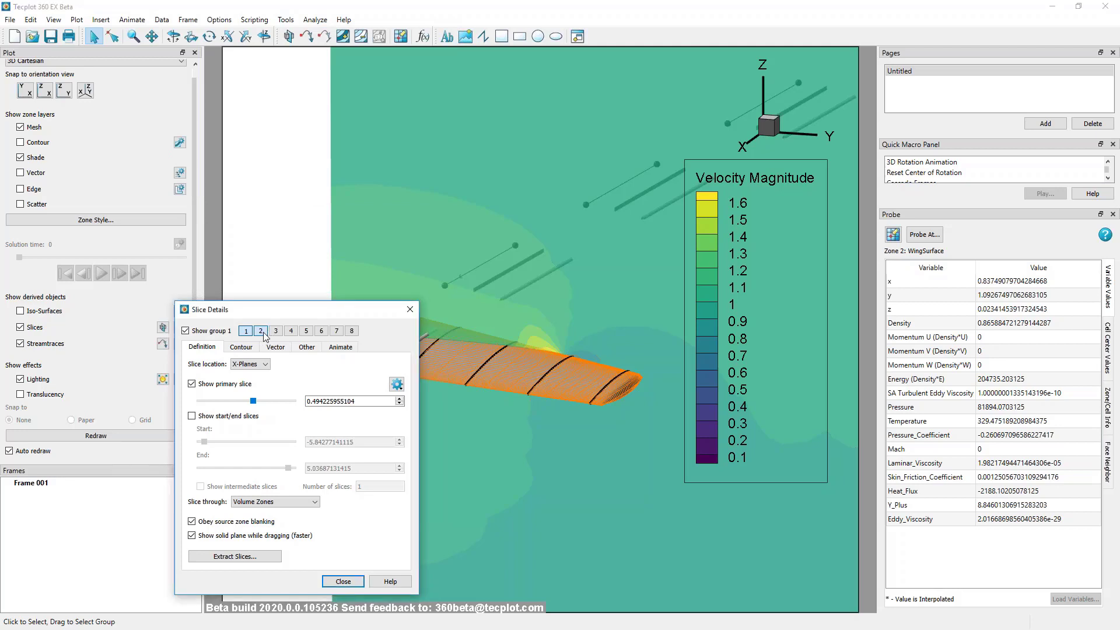
pyautogui.click(266, 557)
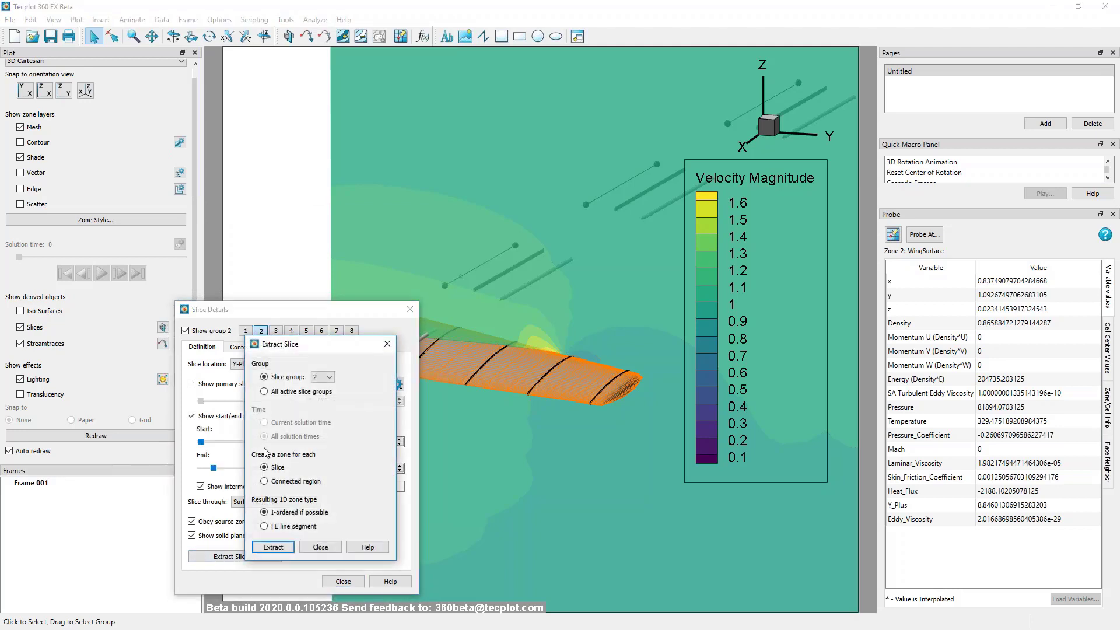
pyautogui.moveTo(489, 387); pyautogui.dragTo(538, 374)
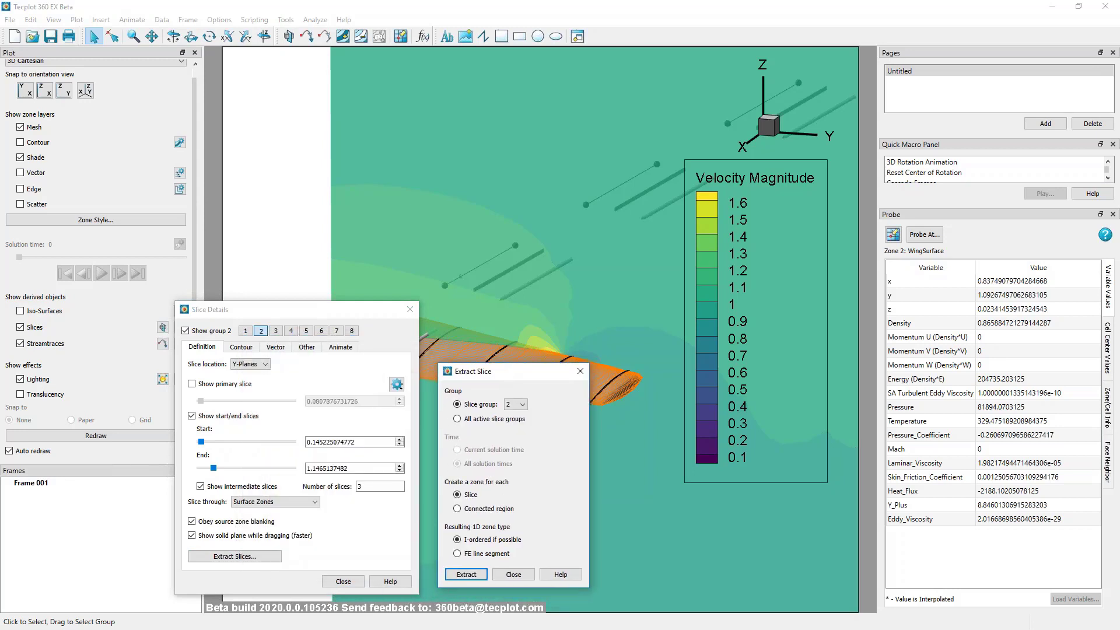
pyautogui.click(482, 580)
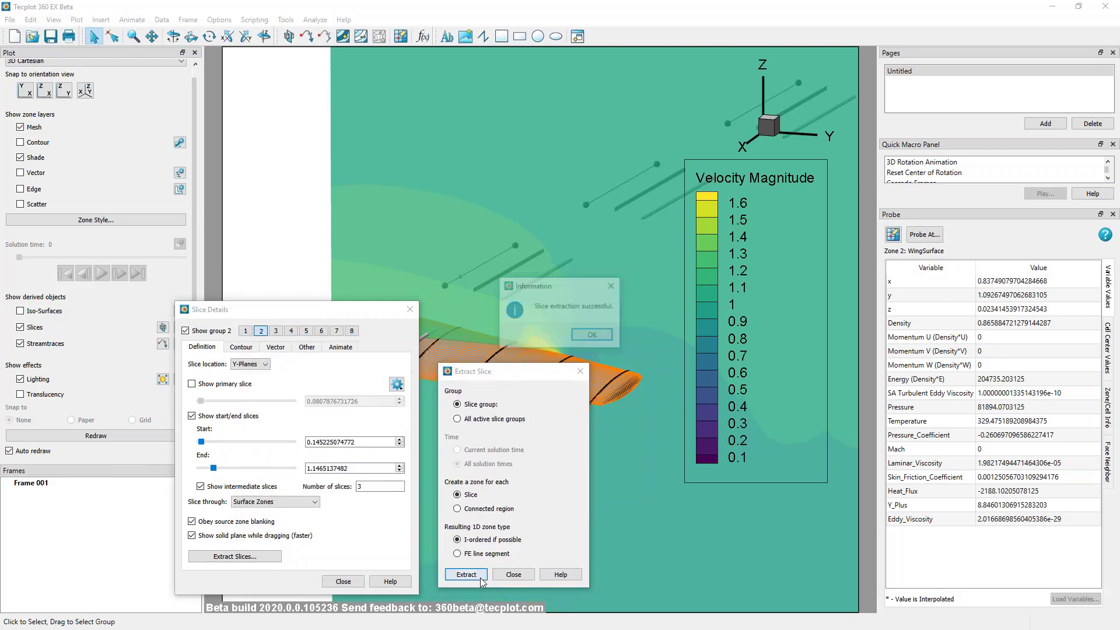
pyautogui.press('Return')
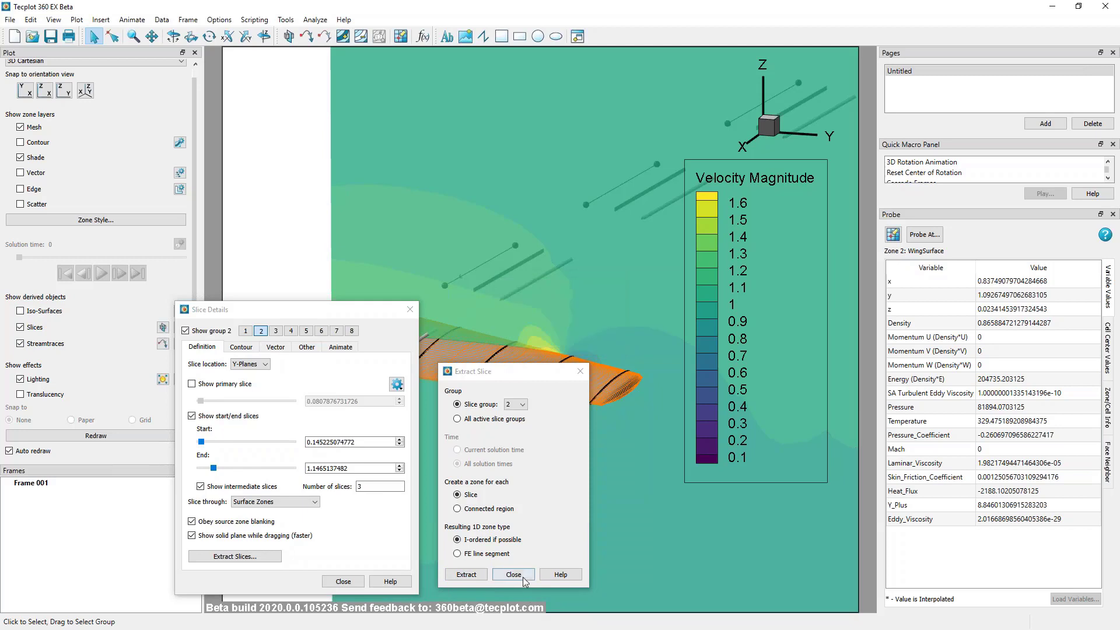
pyautogui.click(514, 574)
pyautogui.click(343, 581)
# Check the extracted slice zones in the zone style settings with the Zone Name column widened, and close the dialog
pyautogui.click(128, 222)
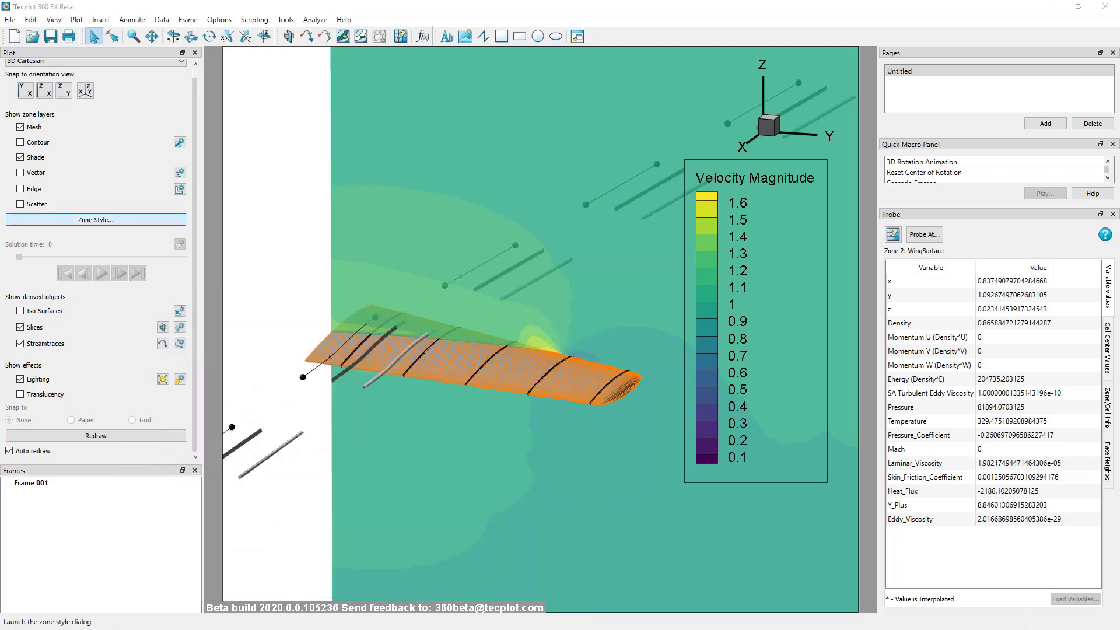
pyautogui.moveTo(425, 422); pyautogui.dragTo(425, 377)
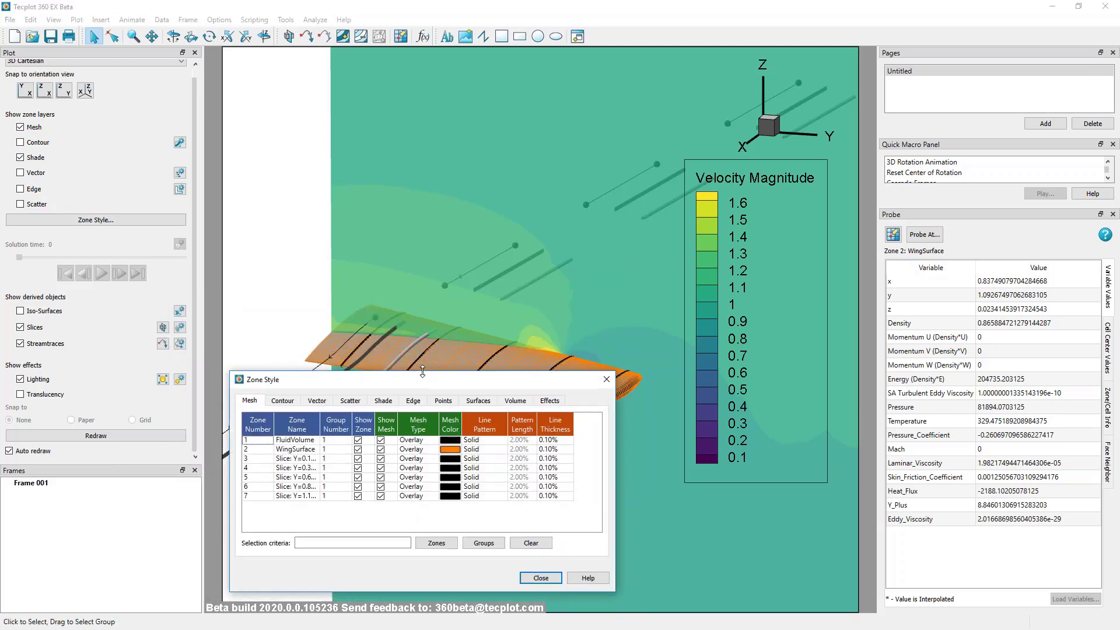
pyautogui.moveTo(319, 432); pyautogui.dragTo(380, 430)
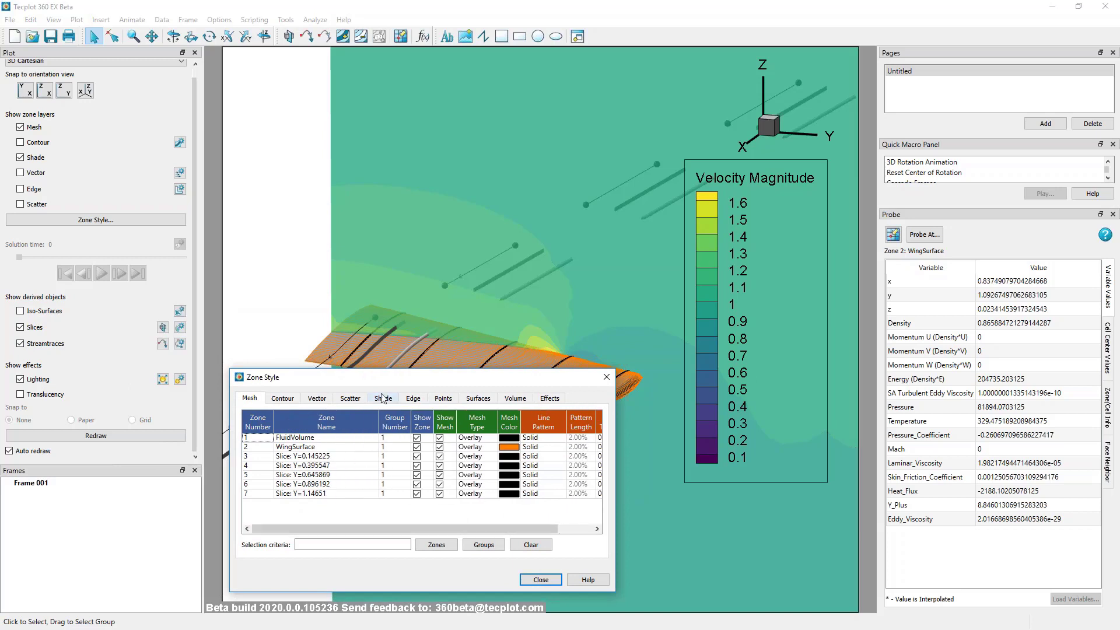
pyautogui.moveTo(385, 378); pyautogui.dragTo(385, 393)
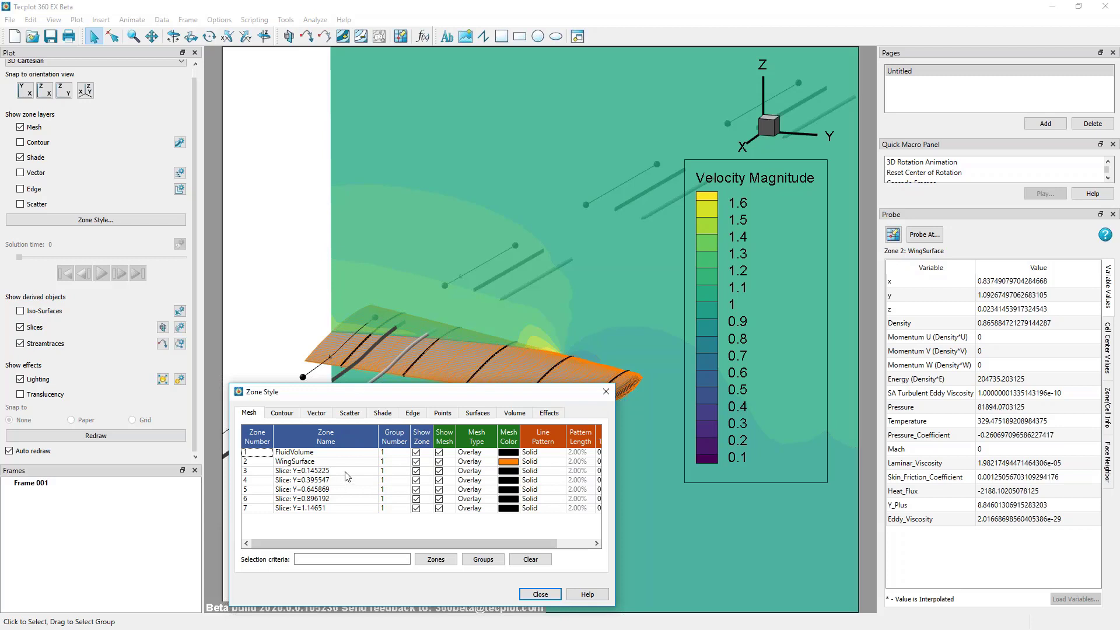
pyautogui.click(10, 19)
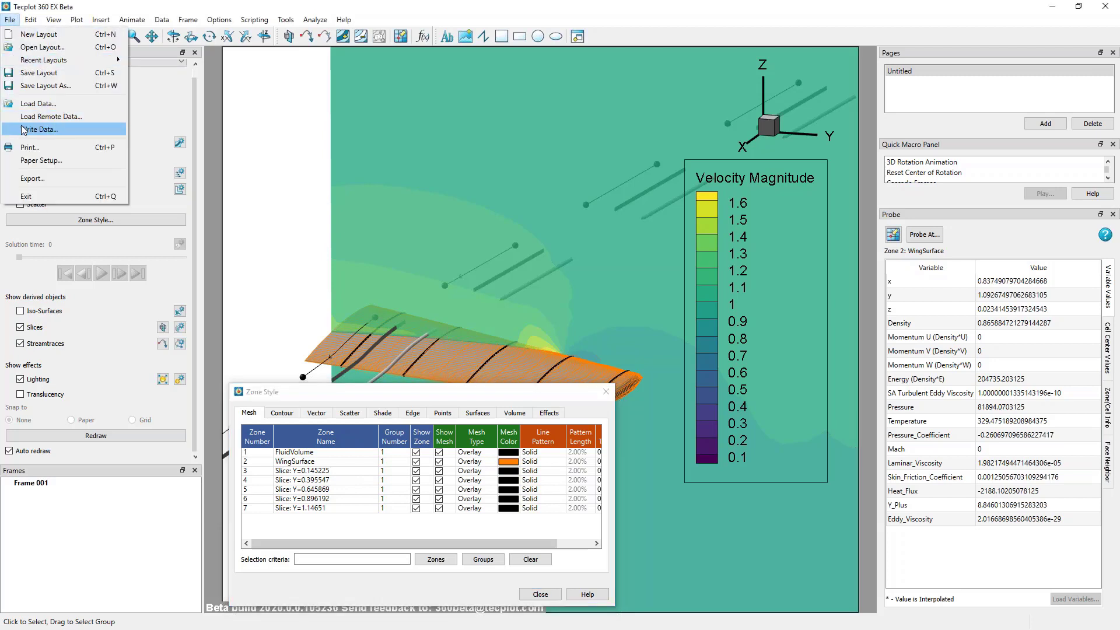
pyautogui.click(434, 393)
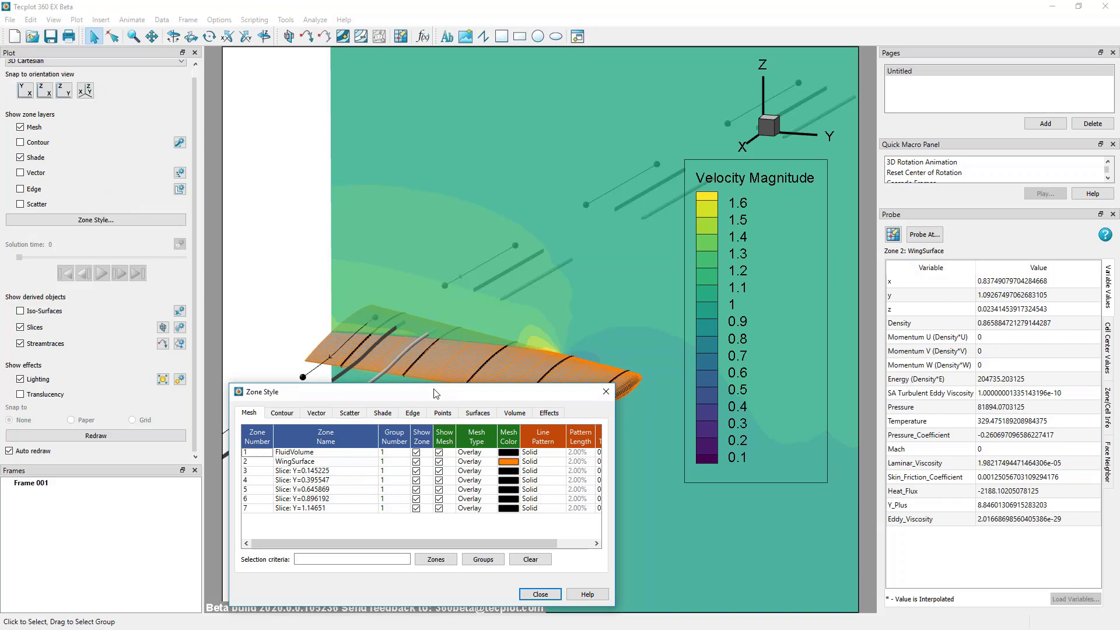
pyautogui.click(540, 594)
# Create a new frame over the lower-left part of the wing plot, just below the wing, and return to selection mode
pyautogui.moveTo(531, 473)
pyautogui.mouseDown(button='right')
pyautogui.moveTo(504, 447)
pyautogui.moveTo(530, 465)
pyautogui.mouseUp(button='right')
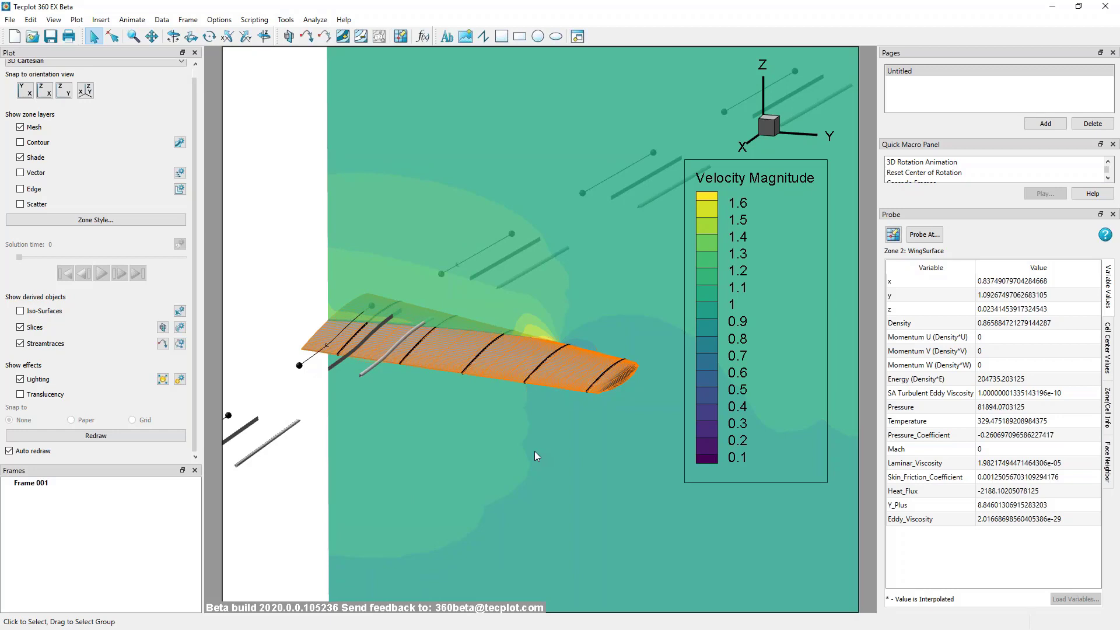
pyautogui.click(187, 19)
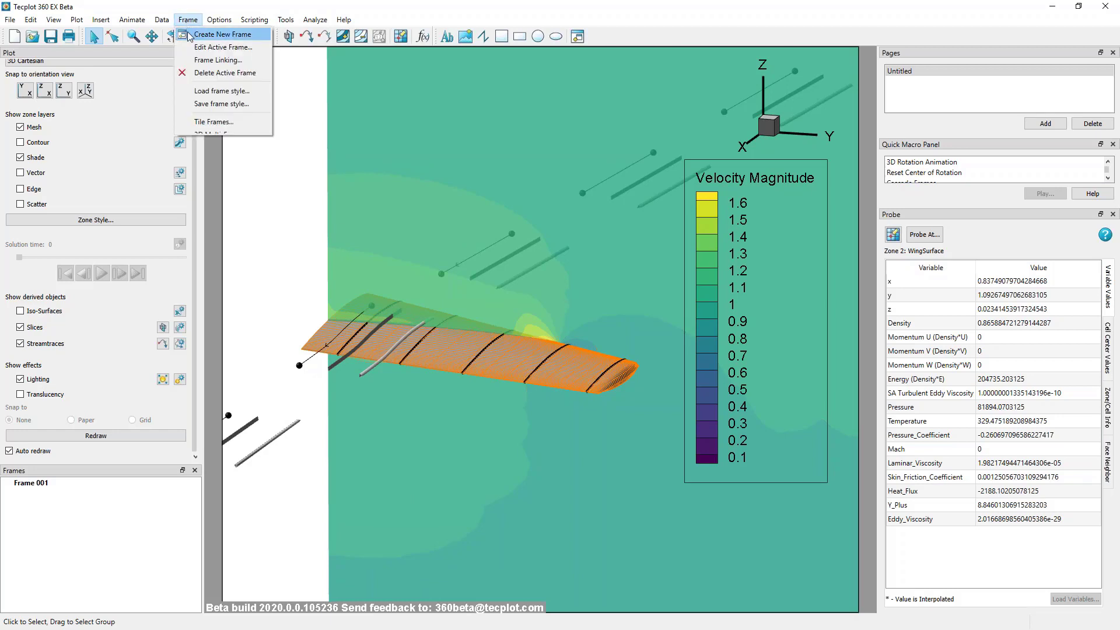
pyautogui.click(585, 38)
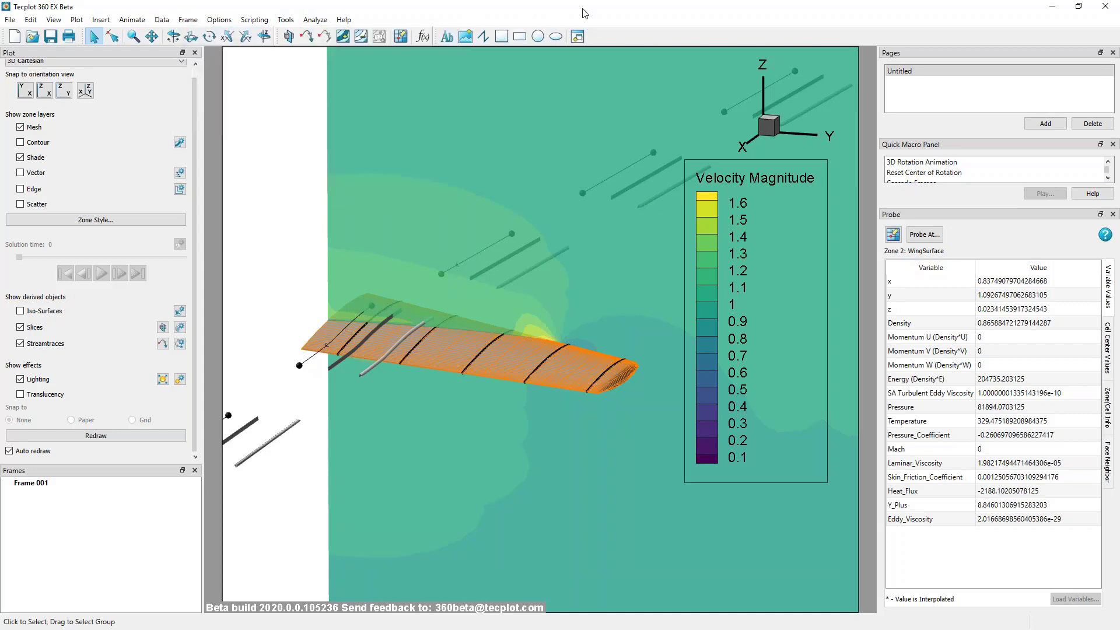
pyautogui.click(586, 39)
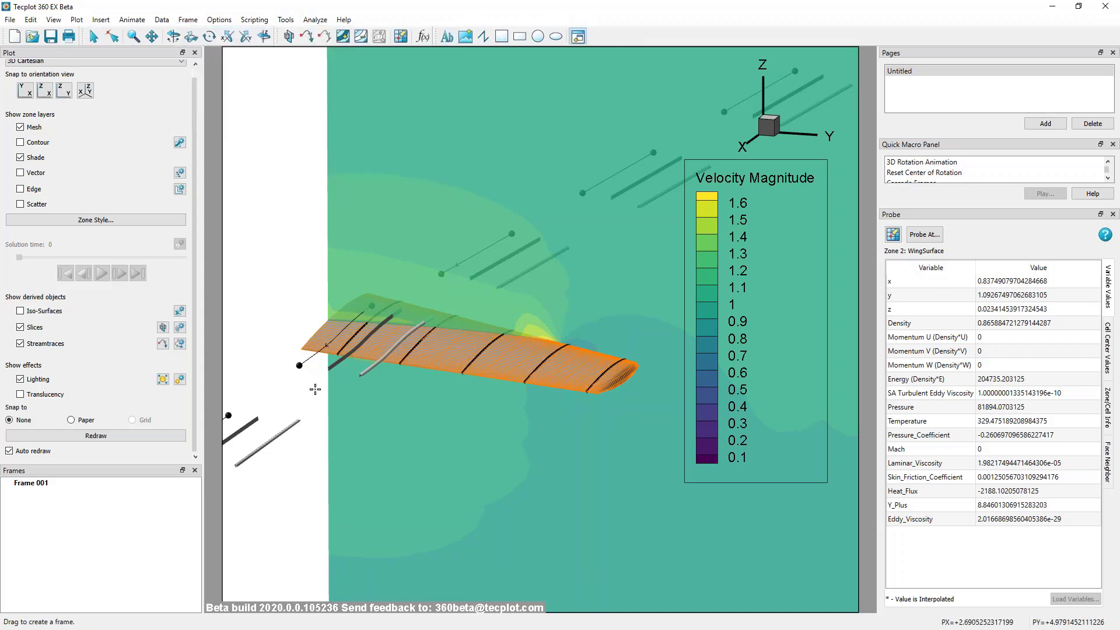
pyautogui.moveTo(231, 371)
pyautogui.mouseDown()
pyautogui.moveTo(333, 453)
pyautogui.moveTo(578, 580)
pyautogui.moveTo(661, 608)
pyautogui.mouseUp()
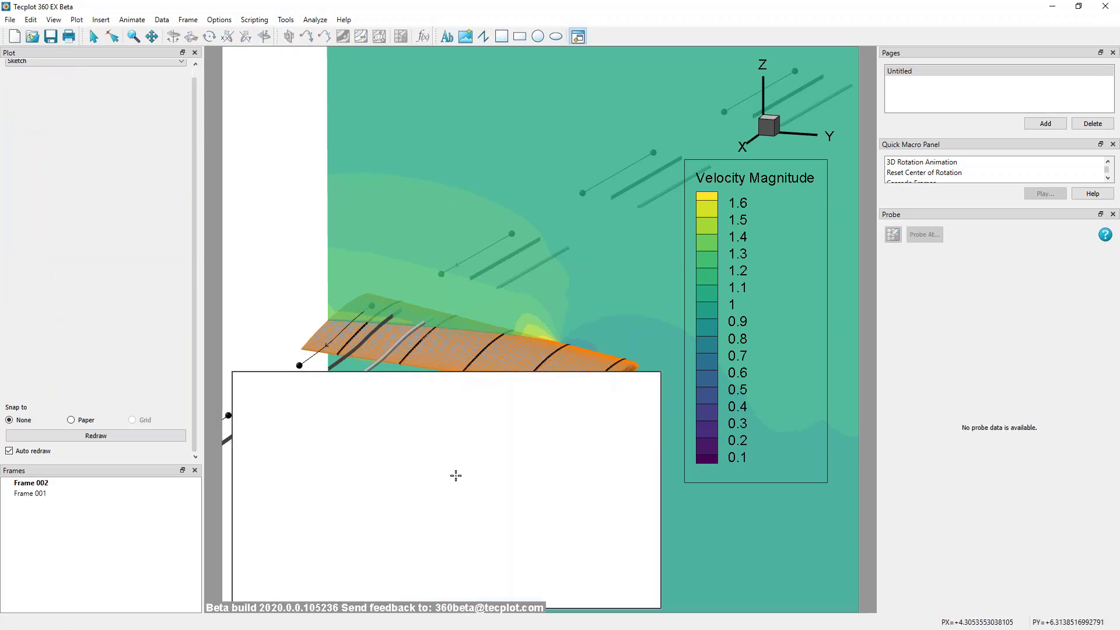
pyautogui.click(93, 36)
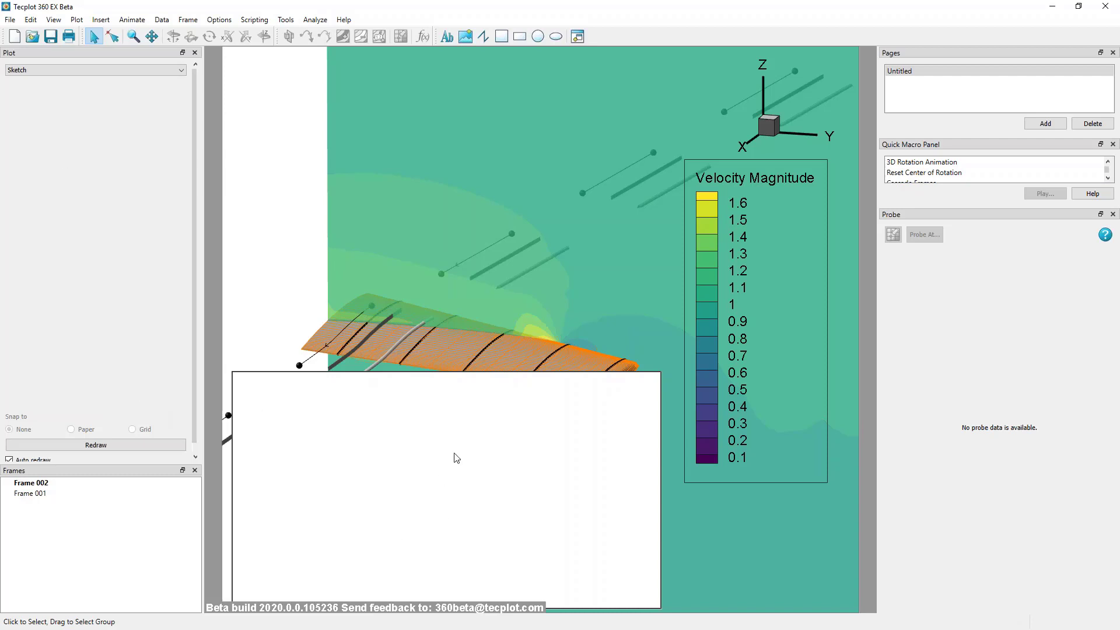
# Make the new frame an XY Line plot with mappings of 1: x versus 10: Pressure for all linear zones
pyautogui.click(181, 71)
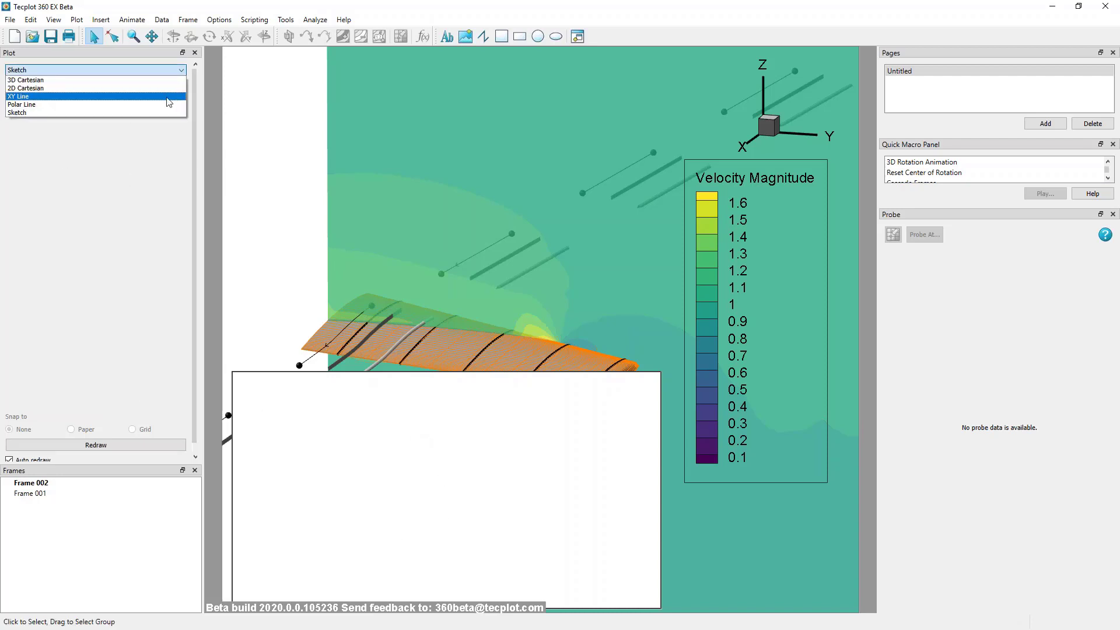
pyautogui.click(168, 97)
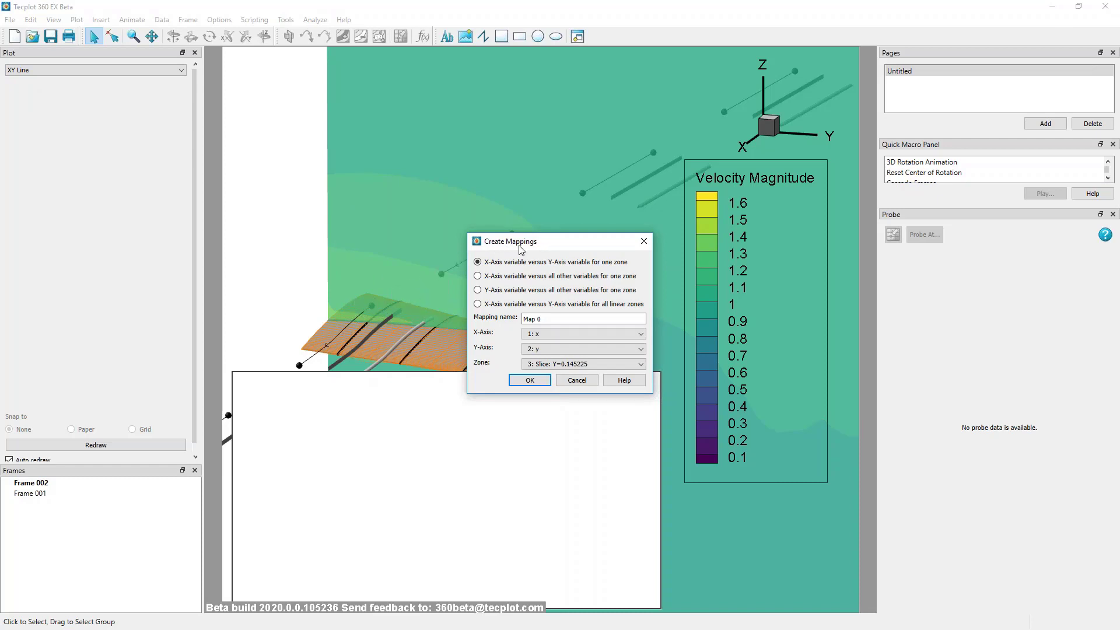
pyautogui.click(478, 304)
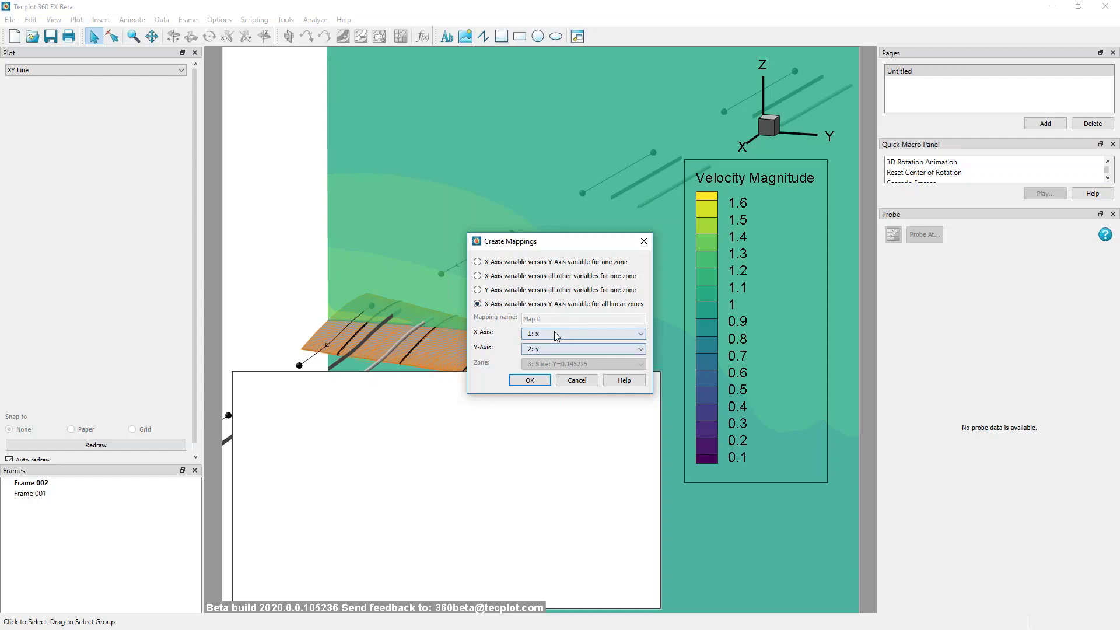
pyautogui.click(558, 351)
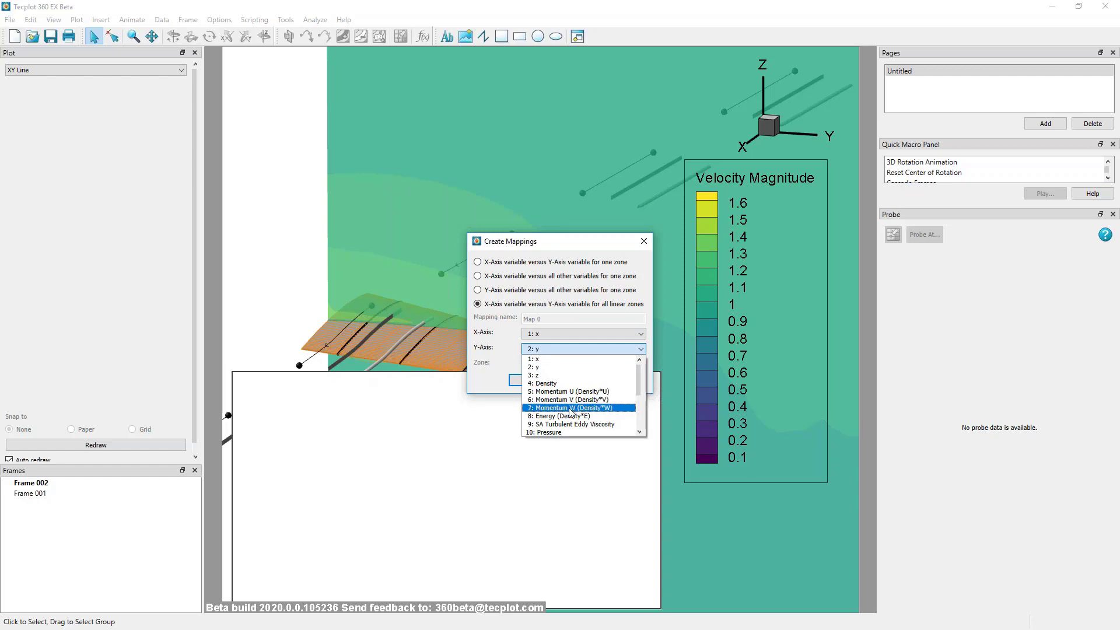
pyautogui.click(567, 434)
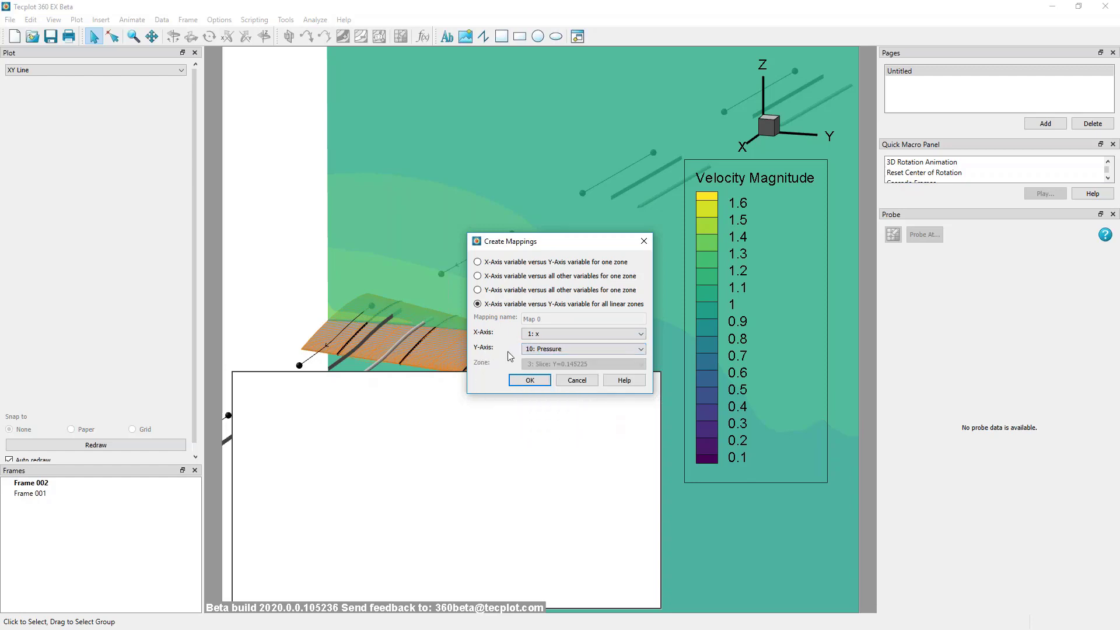
pyautogui.click(529, 380)
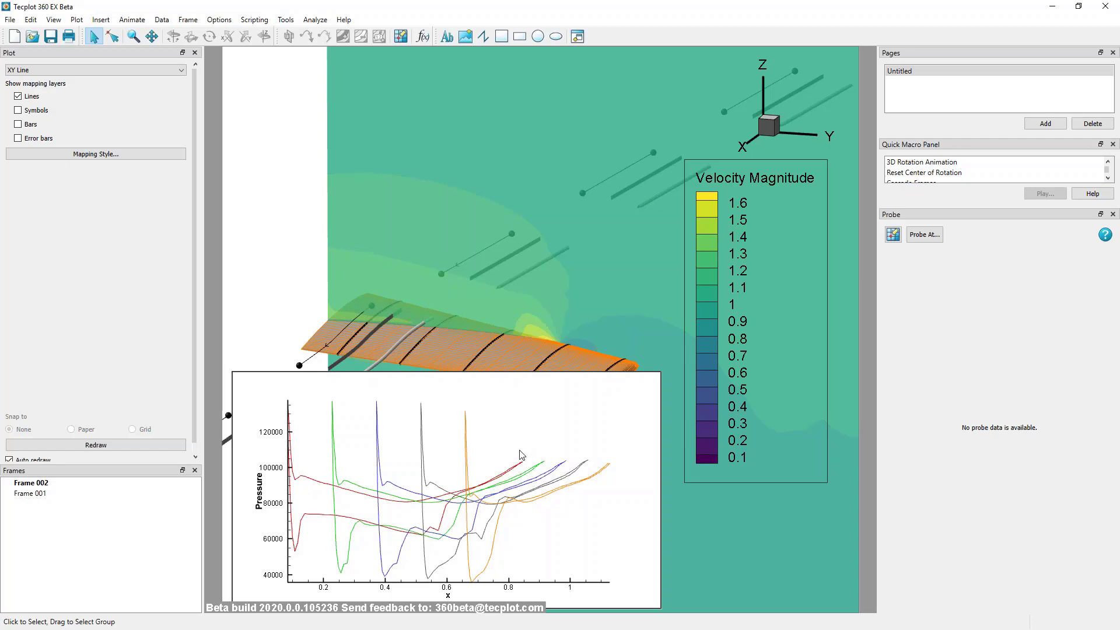
# Move the pressure axis line slightly left so it stands clear of the first curve
pyautogui.click(118, 39)
pyautogui.click(260, 491)
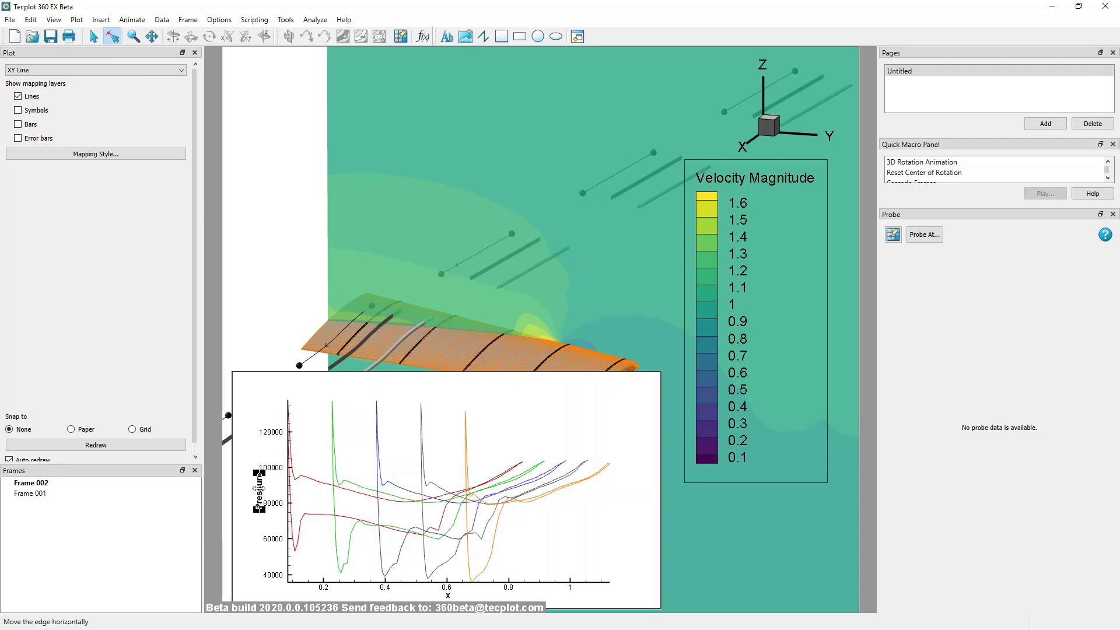
pyautogui.moveTo(260, 491)
pyautogui.mouseDown()
pyautogui.moveTo(250, 492)
pyautogui.moveTo(282, 493)
pyautogui.mouseUp()
pyautogui.click(288, 493)
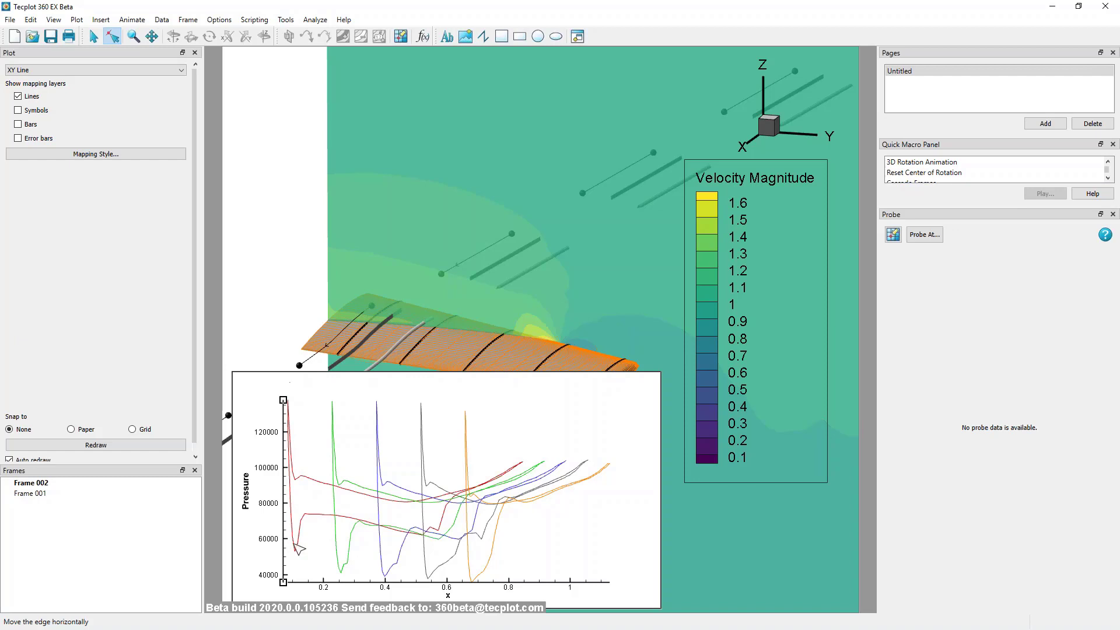
# Reverse the direction of the Y1 pressure axis in the axis details, and close the dialog
pyautogui.click(93, 36)
pyautogui.doubleClick(286, 464)
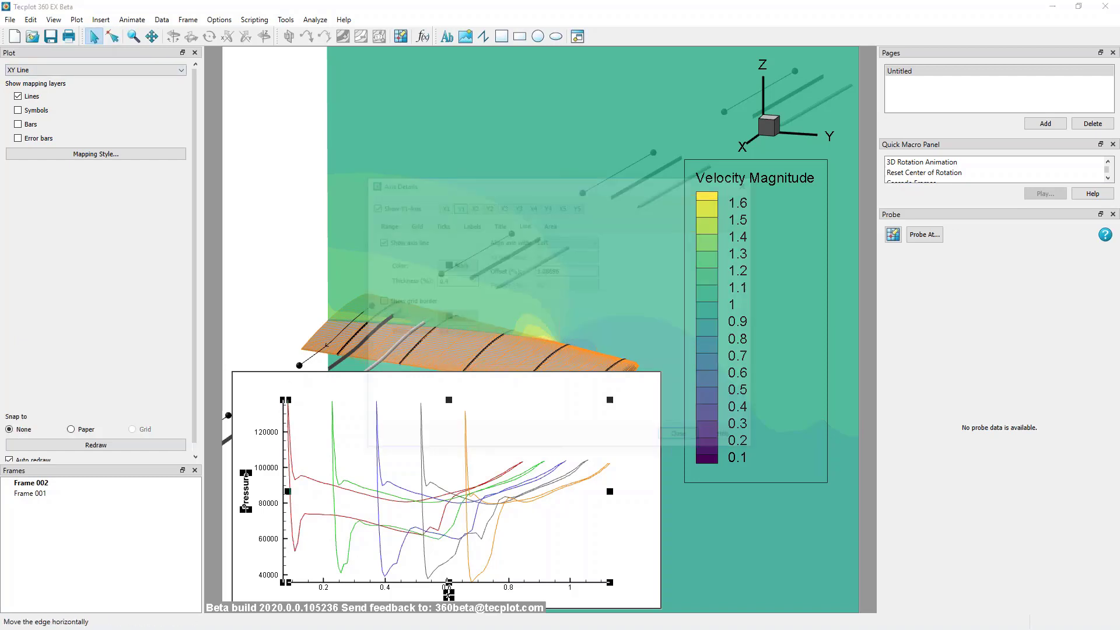
pyautogui.click(382, 223)
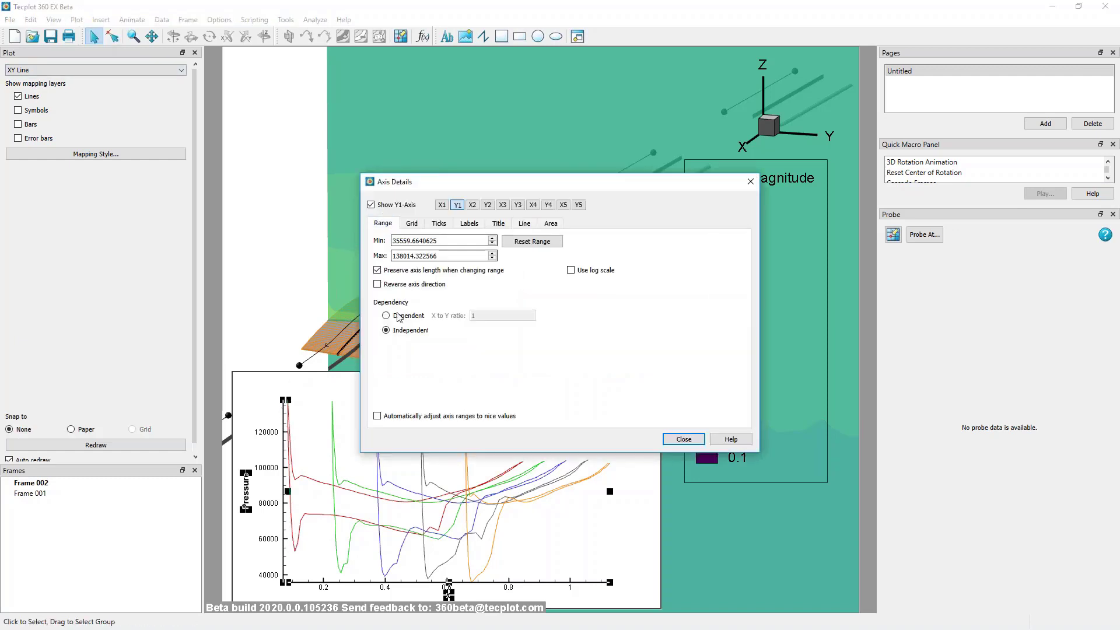
pyautogui.click(377, 284)
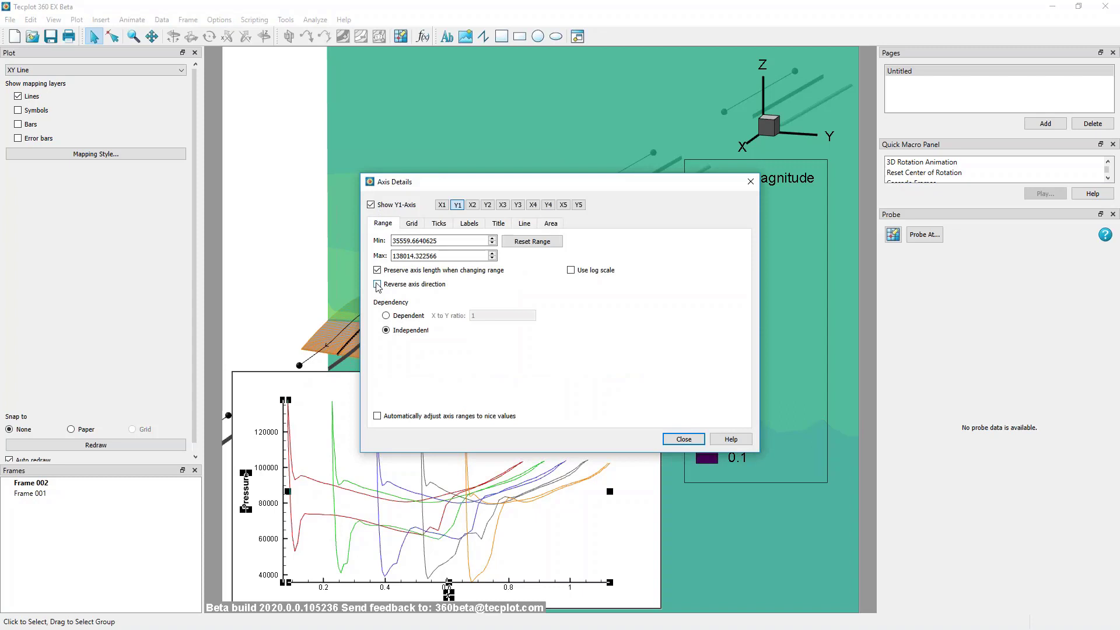
pyautogui.click(698, 441)
# Set the line color of mapping 4, the Y=0.896192 slice, to dark red in the mapping style settings
pyautogui.click(442, 423)
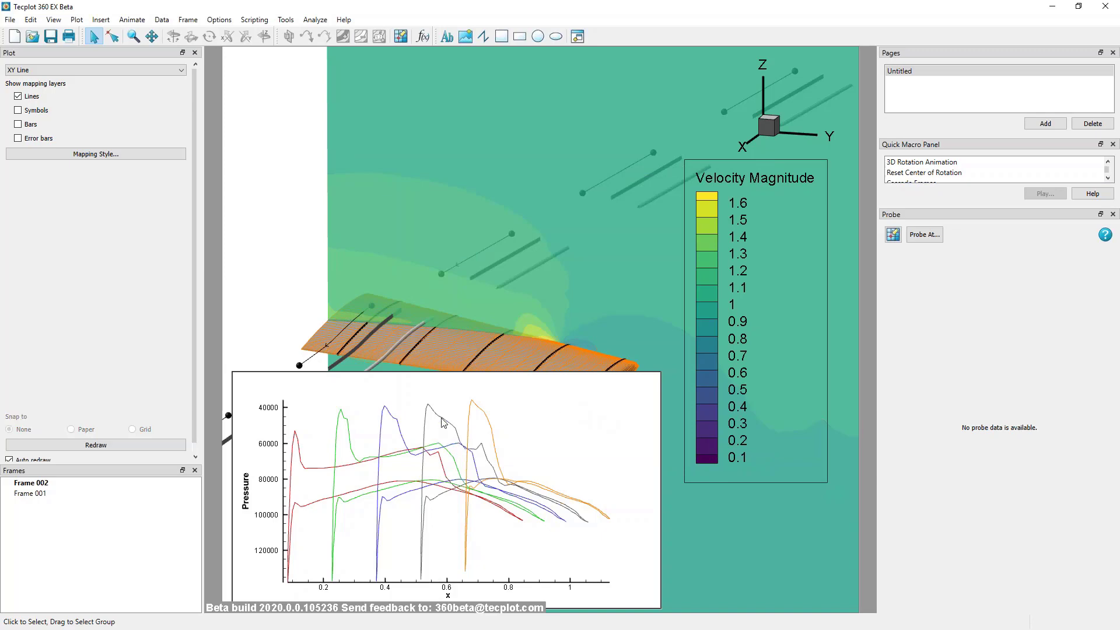
pyautogui.doubleClick(443, 422)
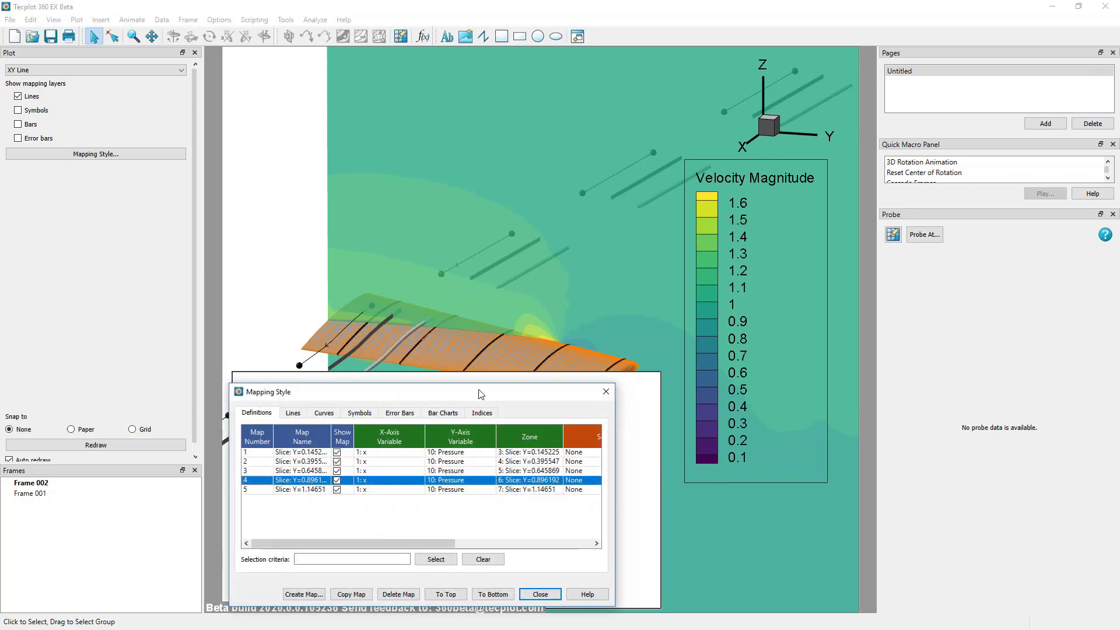
pyautogui.moveTo(479, 390); pyautogui.dragTo(567, 122)
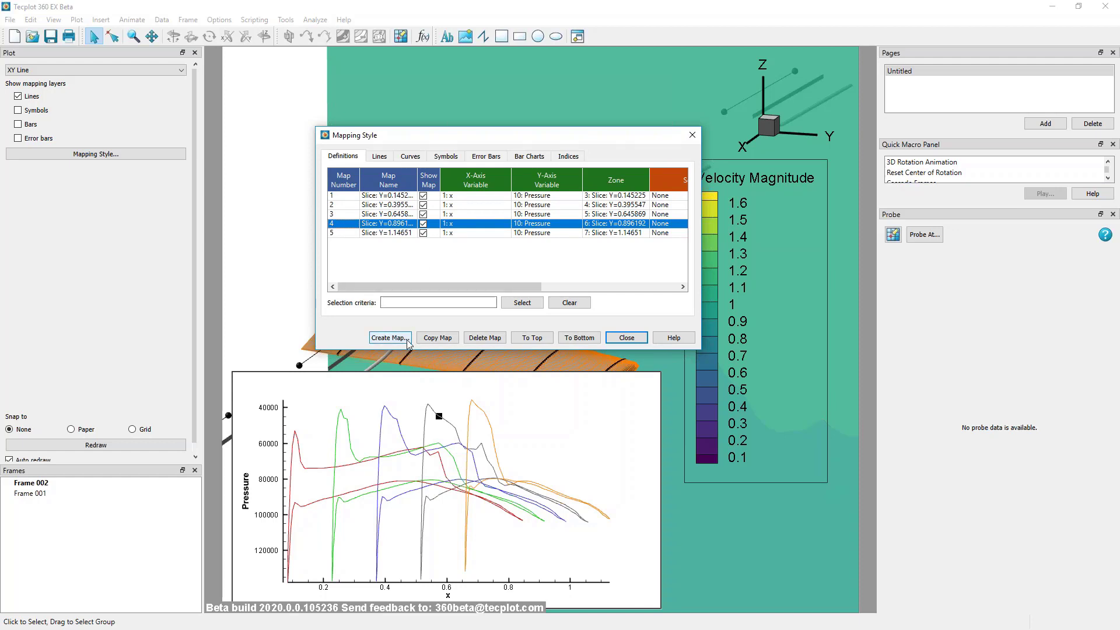
pyautogui.click(614, 199)
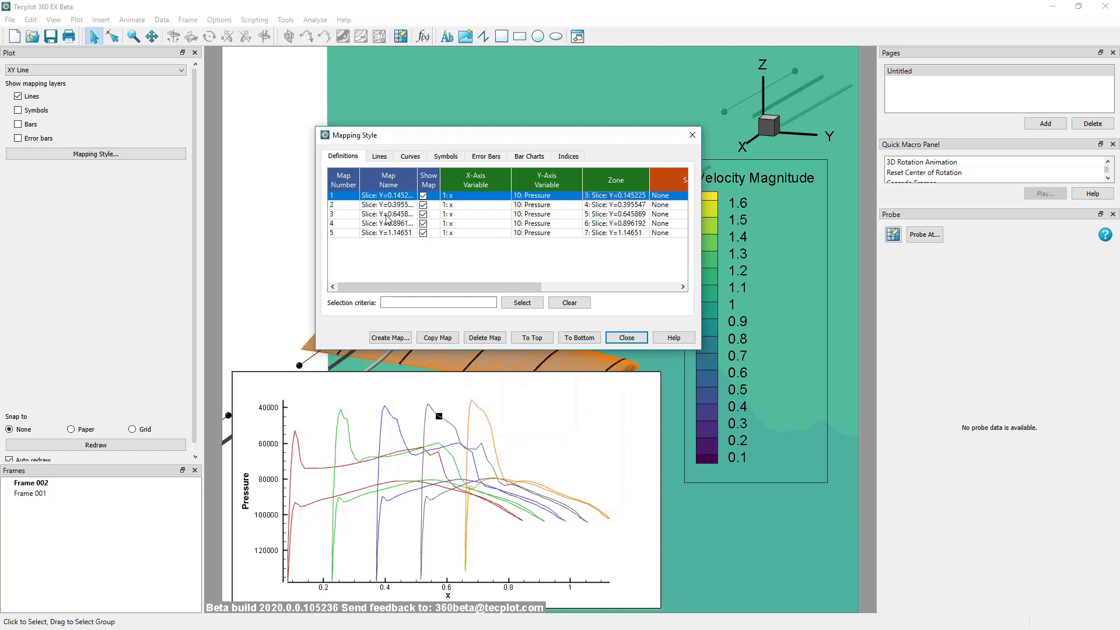
pyautogui.click(380, 158)
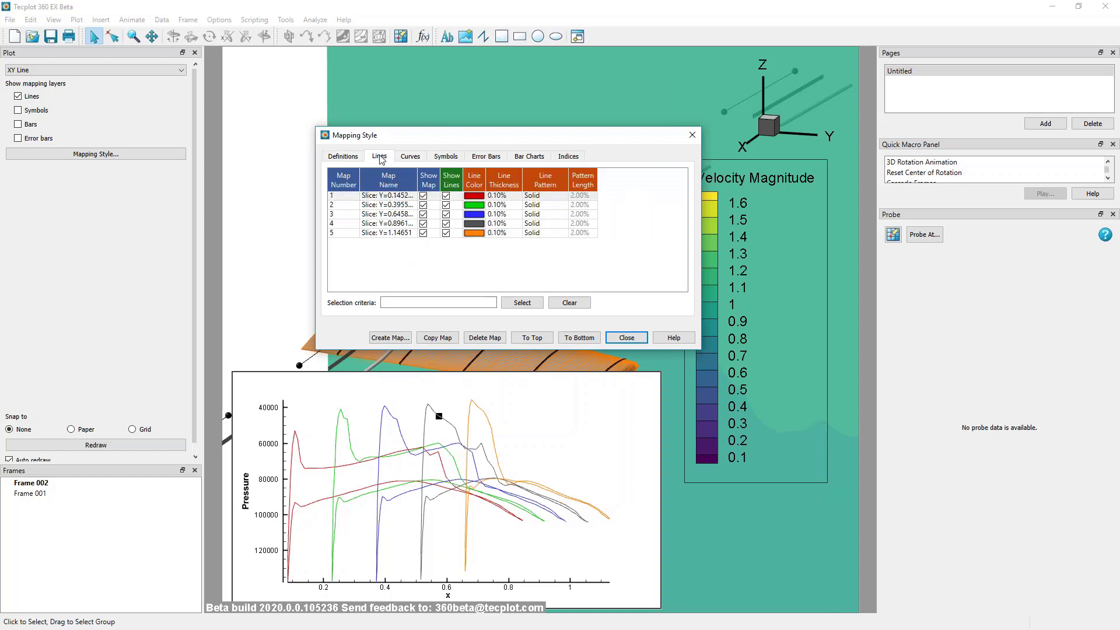
pyautogui.click(515, 217)
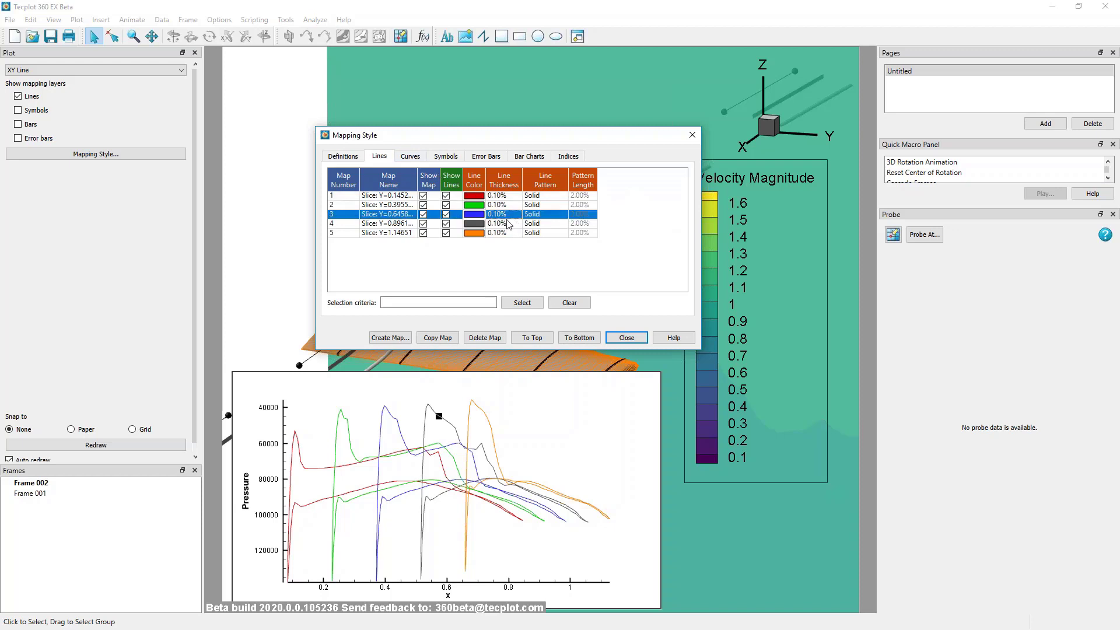
pyautogui.click(481, 225)
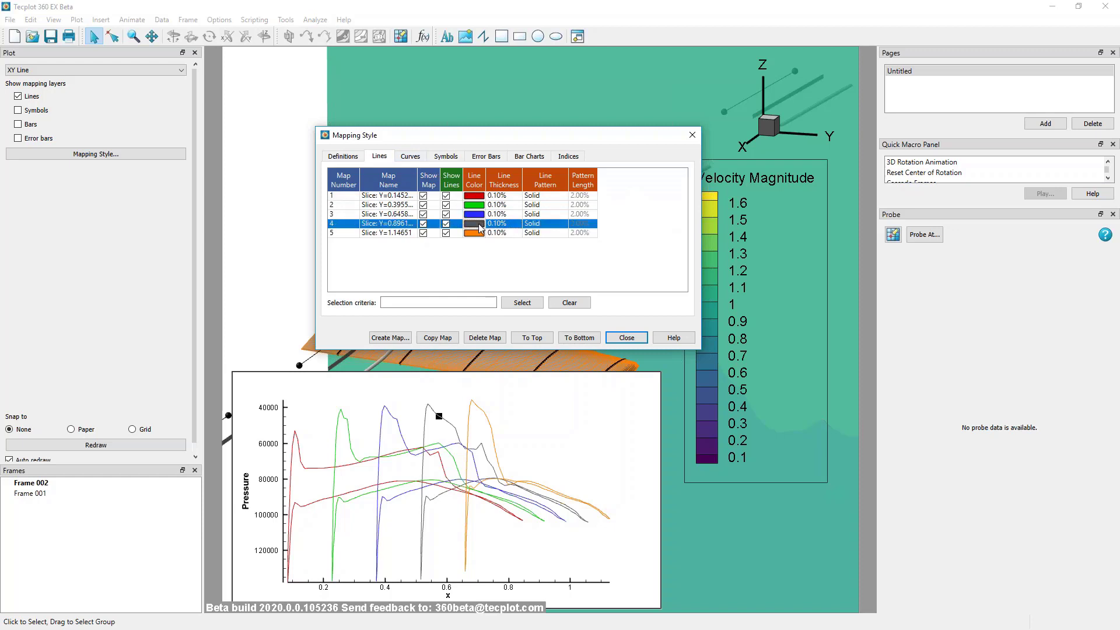
pyautogui.click(481, 228)
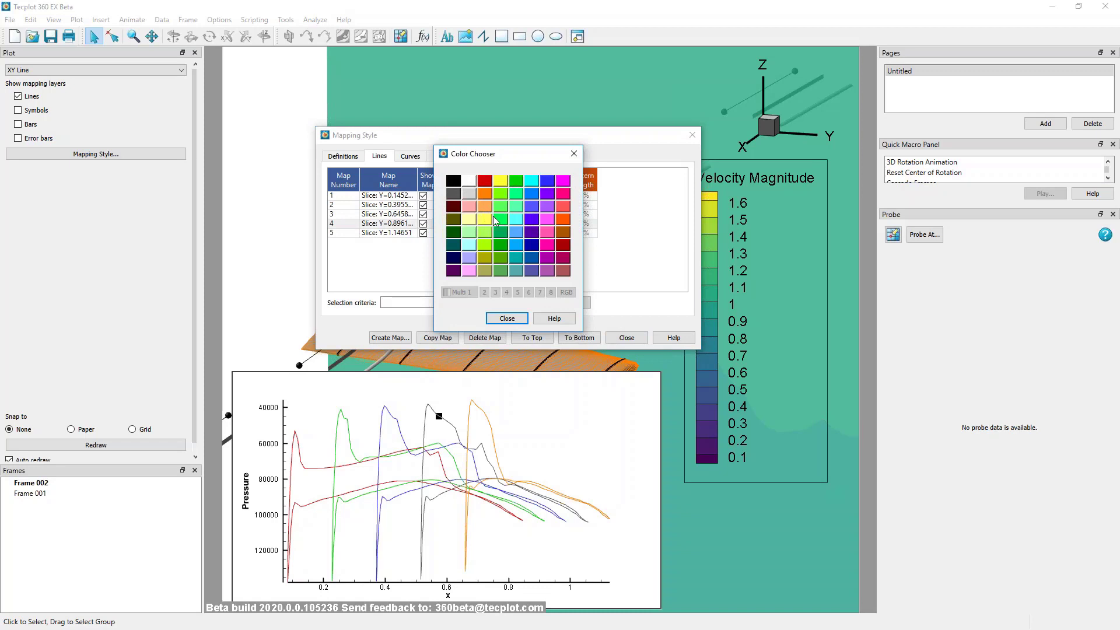
pyautogui.click(563, 244)
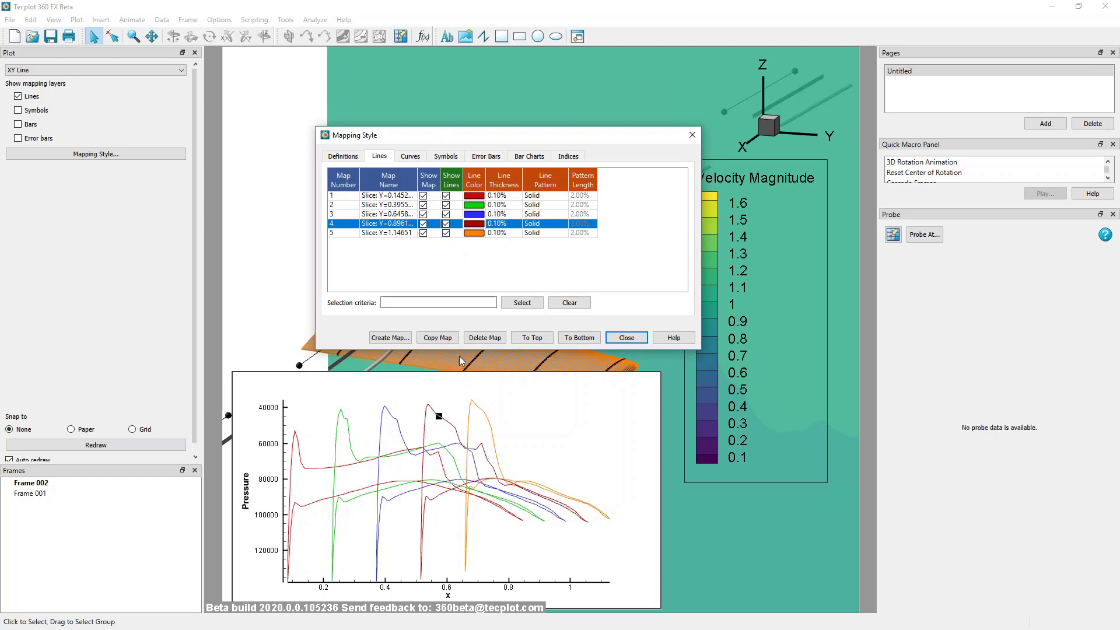
# Change the line pattern of mapping 4, the Y=0.896192 slice, to Dashed
pyautogui.click(460, 196)
pyautogui.click(459, 225)
pyautogui.click(529, 223)
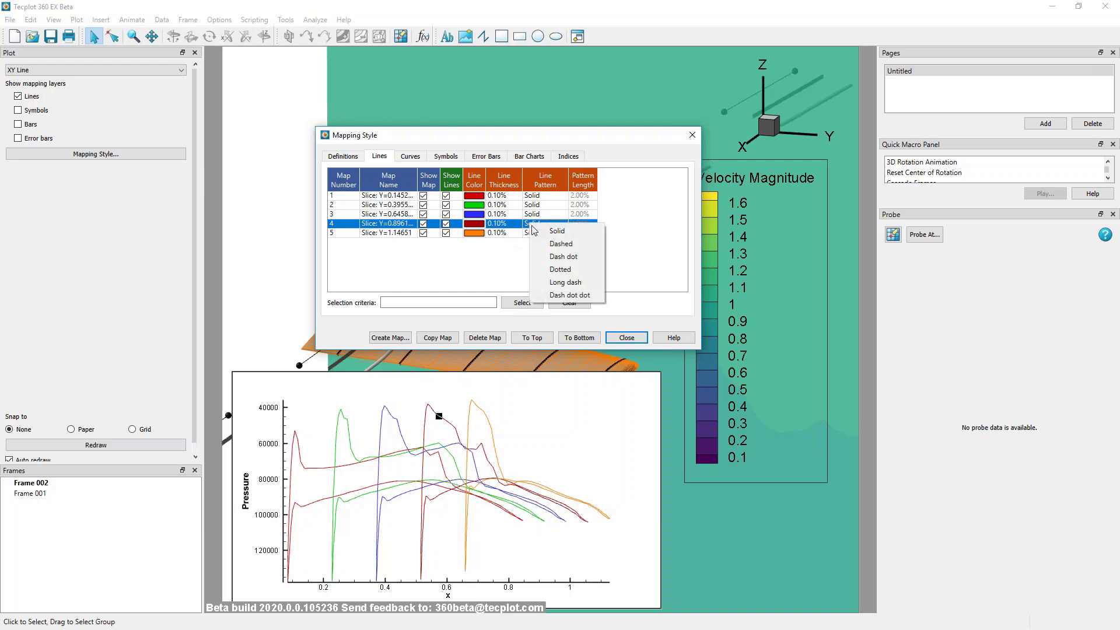
pyautogui.click(540, 240)
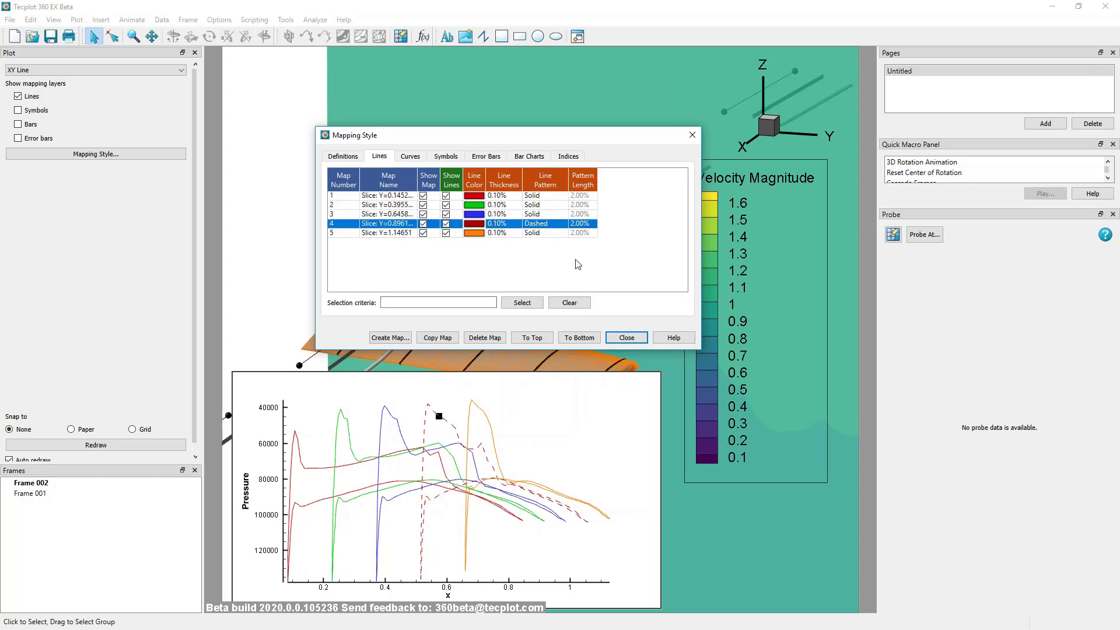
# Set the line thickness of all five mappings to 0.40% and close the mapping style settings
pyautogui.click(514, 205)
pyautogui.hotkey('ctrl', 'a')
pyautogui.click(507, 214)
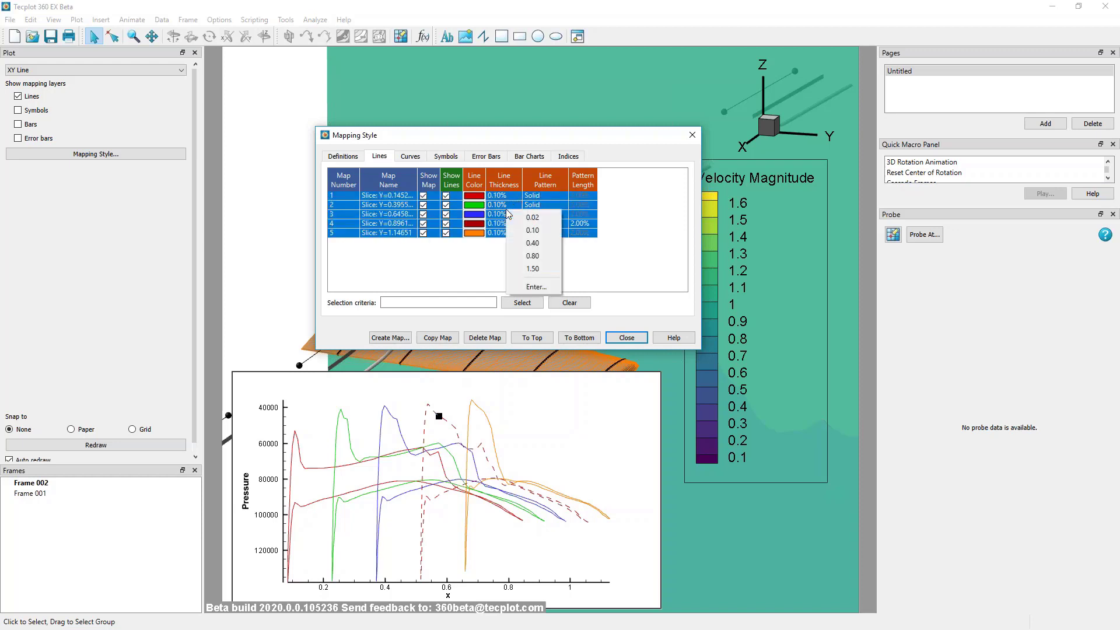
pyautogui.click(528, 240)
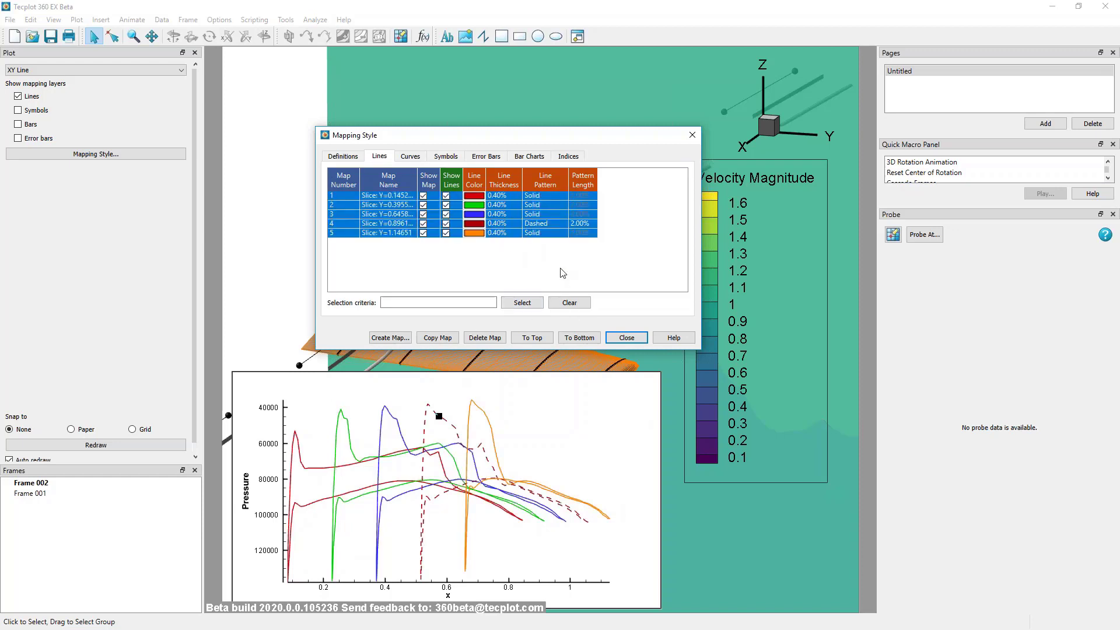
pyautogui.click(628, 338)
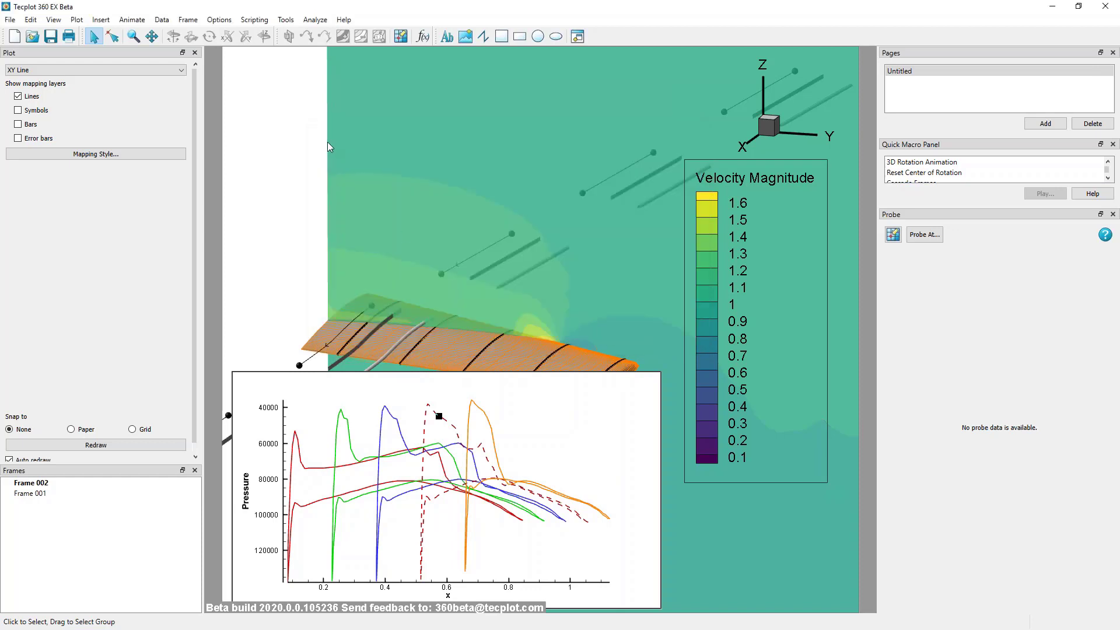
# Show the line legend with mapping names on the XY pressure plot and close the legend settings
pyautogui.click(79, 23)
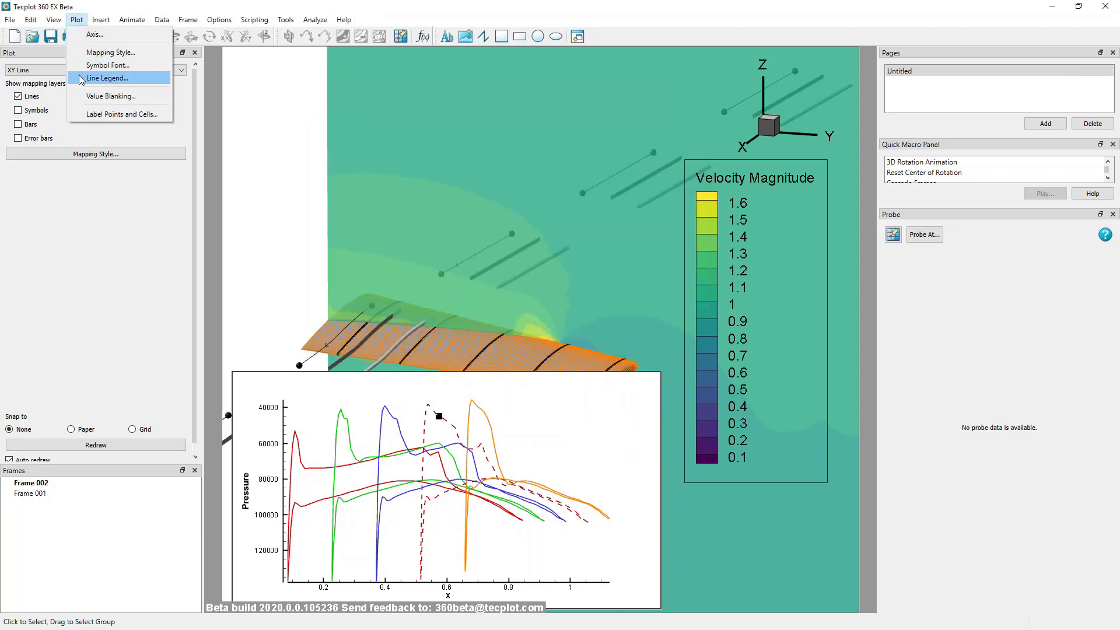
pyautogui.click(120, 77)
pyautogui.click(497, 203)
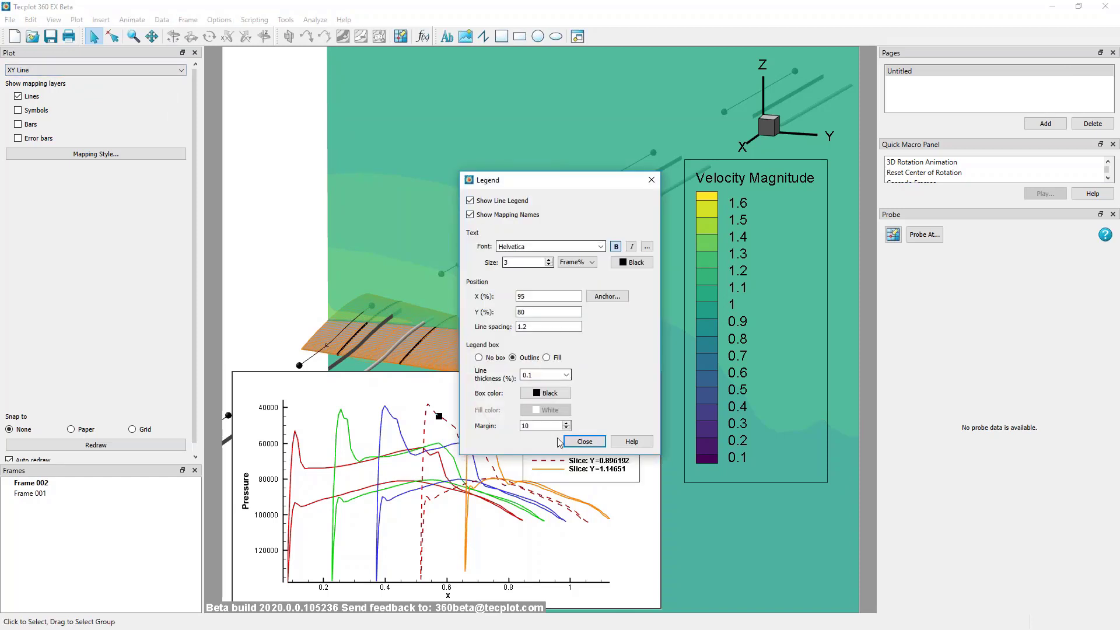
pyautogui.click(583, 441)
# Move the line legend up into the upper-right corner of the pressure plot and deselect it
pyautogui.doubleClick(596, 420)
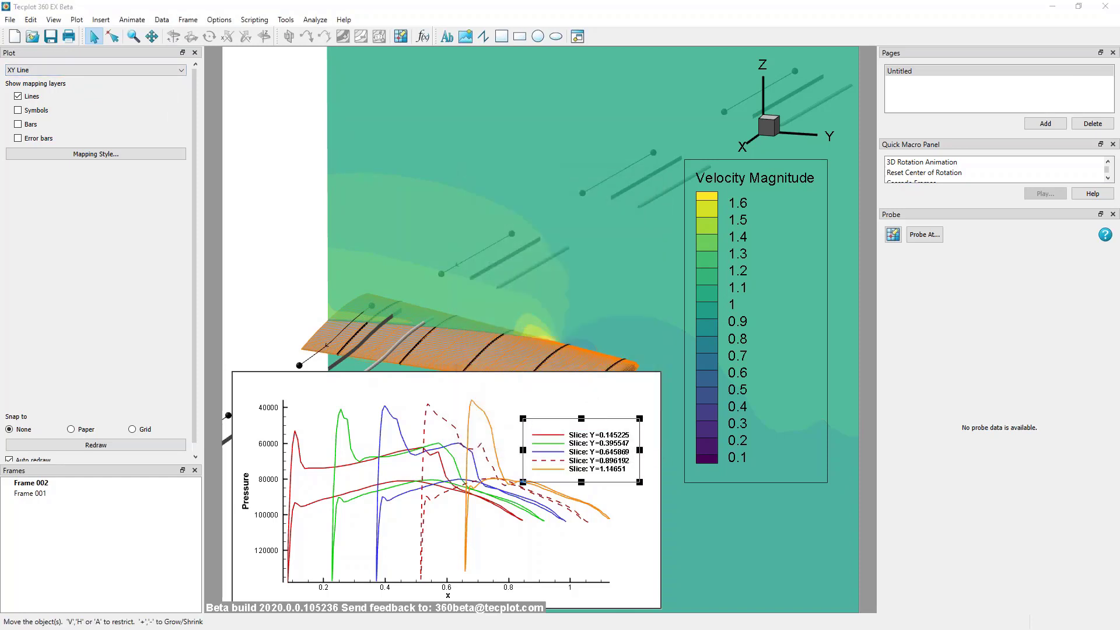
pyautogui.click(584, 441)
pyautogui.moveTo(605, 419); pyautogui.dragTo(614, 389)
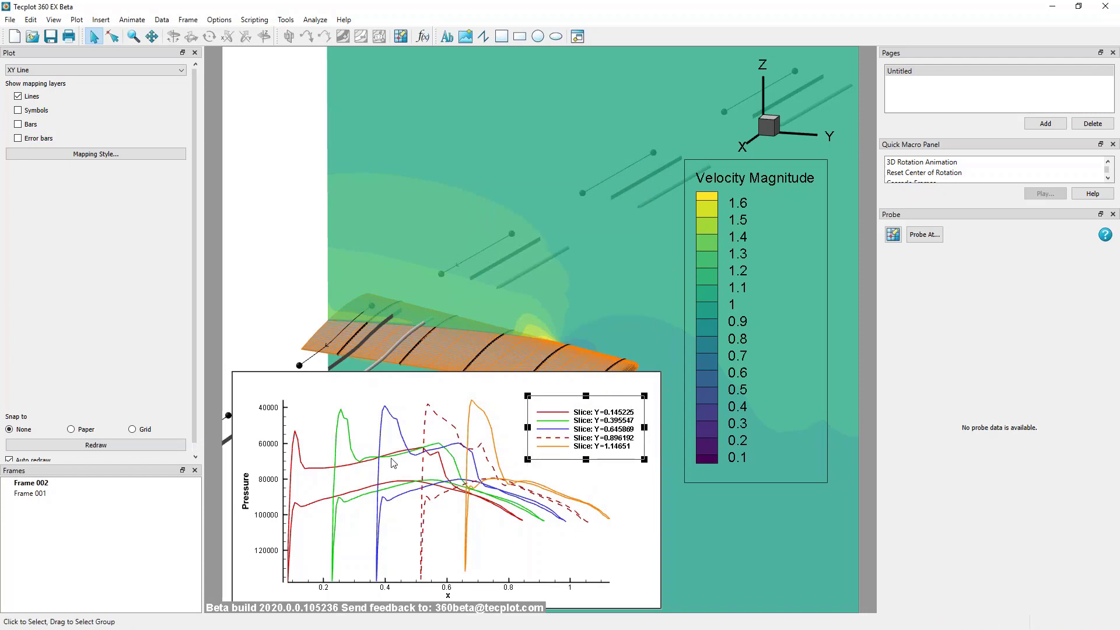
pyautogui.click(640, 511)
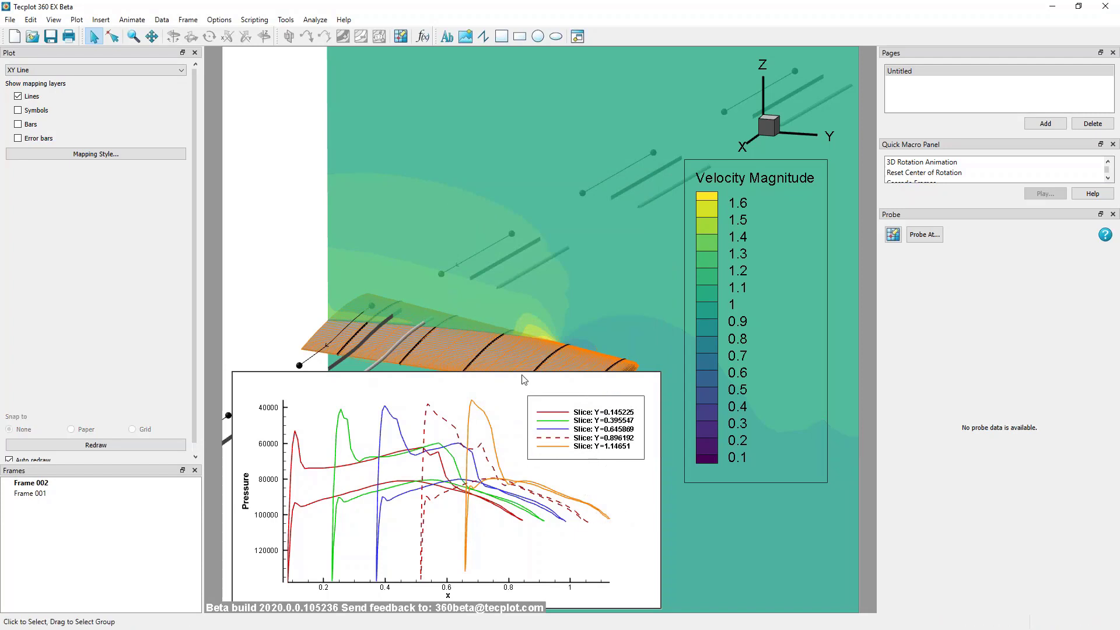
# Move the pressure plot frame slightly up and right, and turn off its background
pyautogui.moveTo(522, 378); pyautogui.dragTo(527, 369)
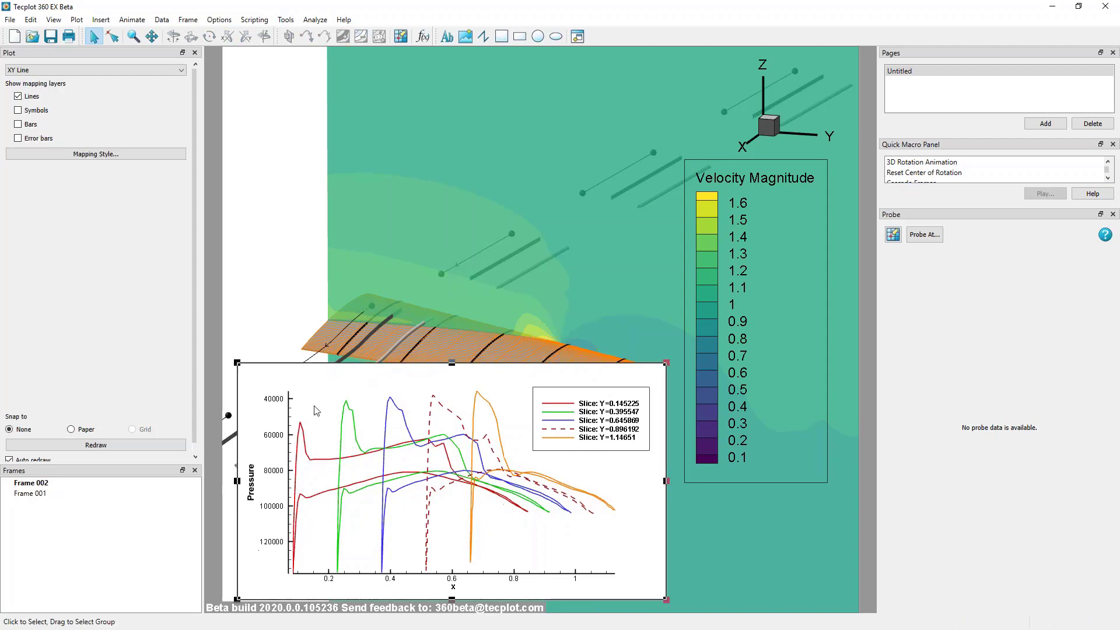
pyautogui.doubleClick(440, 364)
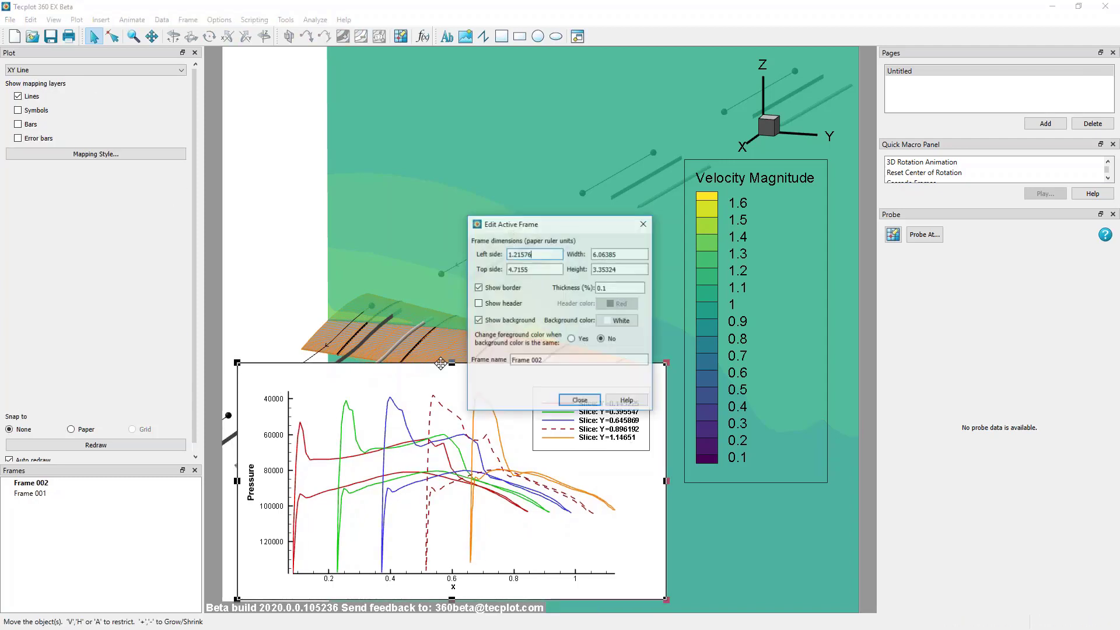
pyautogui.click(511, 321)
pyautogui.click(575, 400)
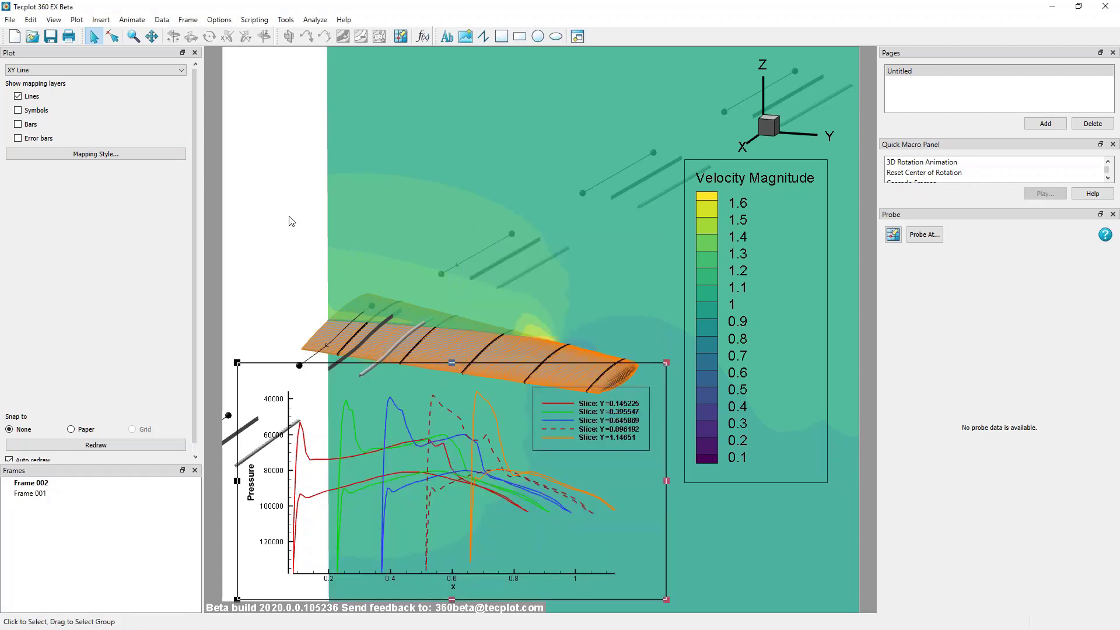
# Activate the wing frame and shift the wing upward so it sits clear of the pressure plot
pyautogui.click(212, 178)
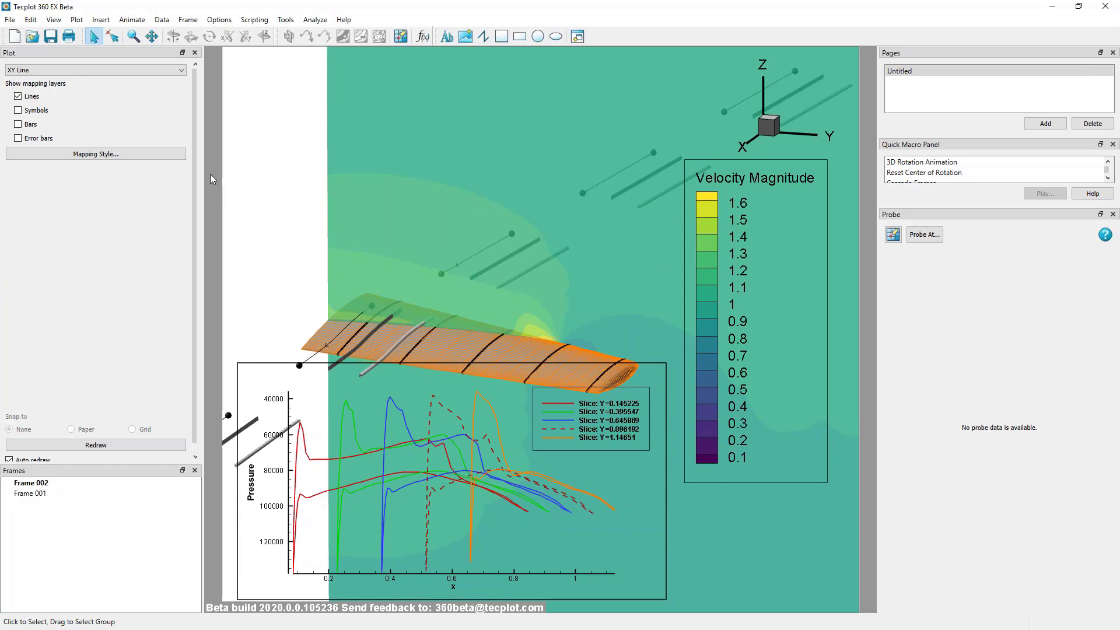
pyautogui.click(549, 325)
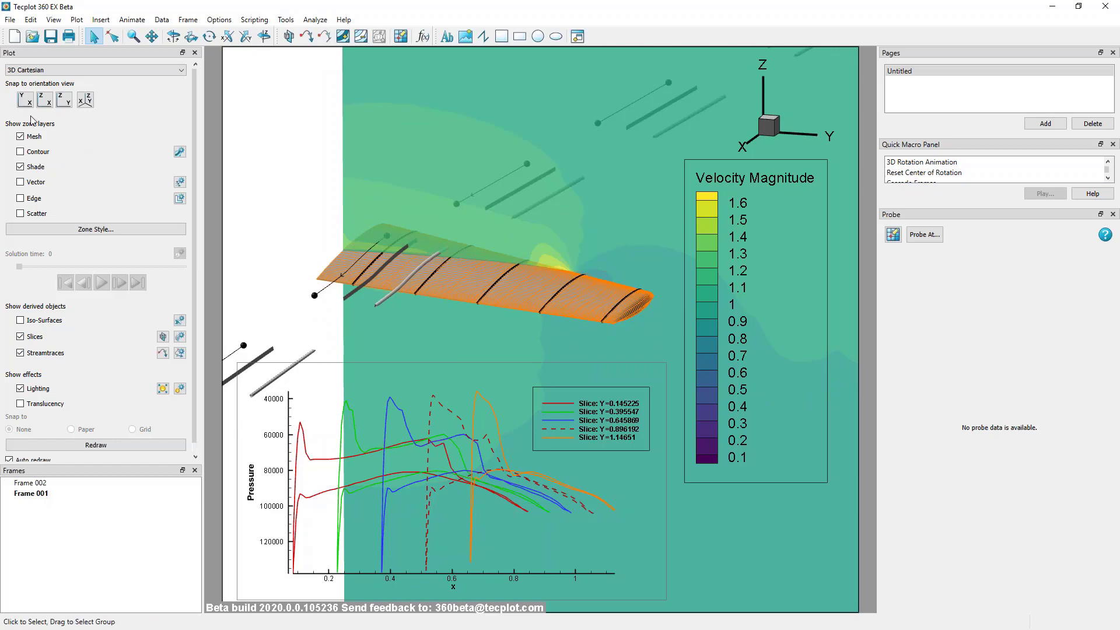
# Export all frames as a PNG image named export1 at the on-screen width with antialiasing enabled
pyautogui.click(11, 20)
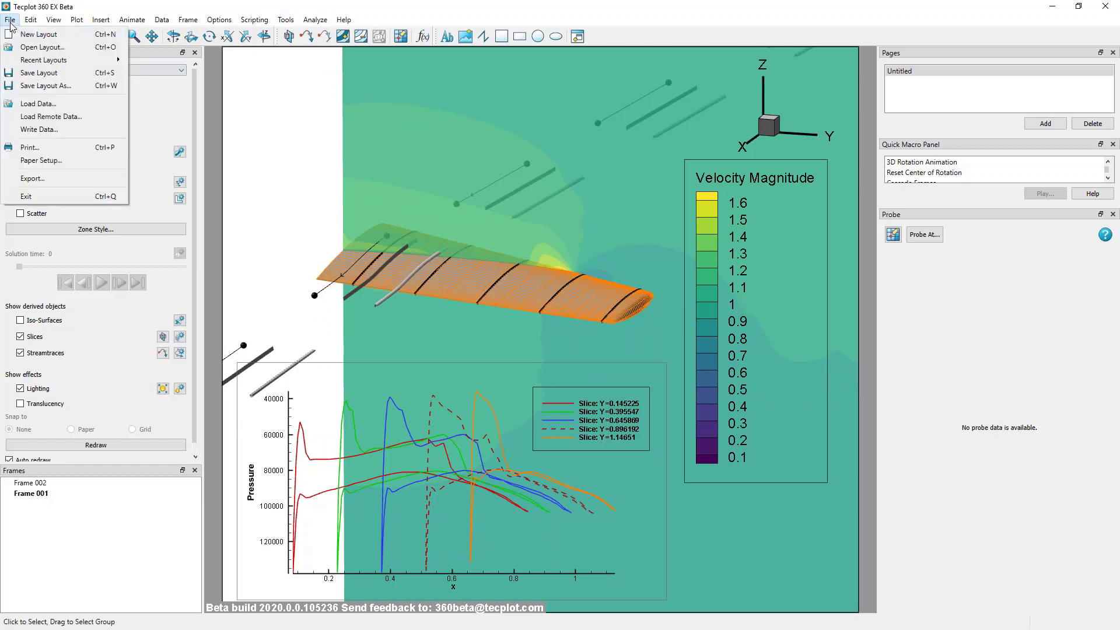
pyautogui.click(32, 177)
pyautogui.moveTo(531, 204); pyautogui.dragTo(289, 113)
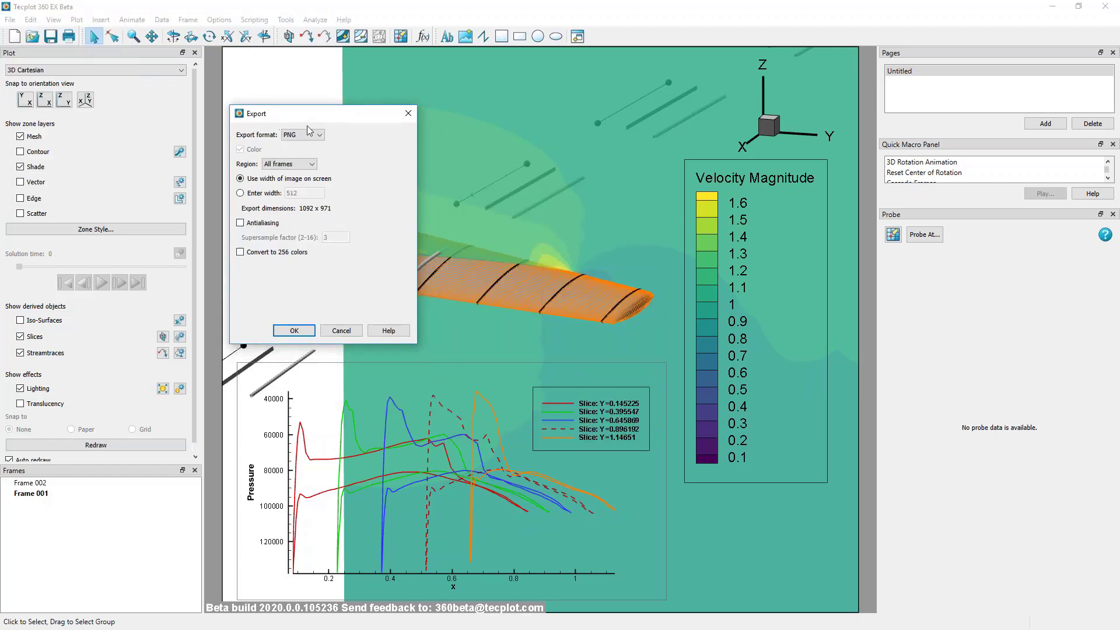
pyautogui.click(319, 136)
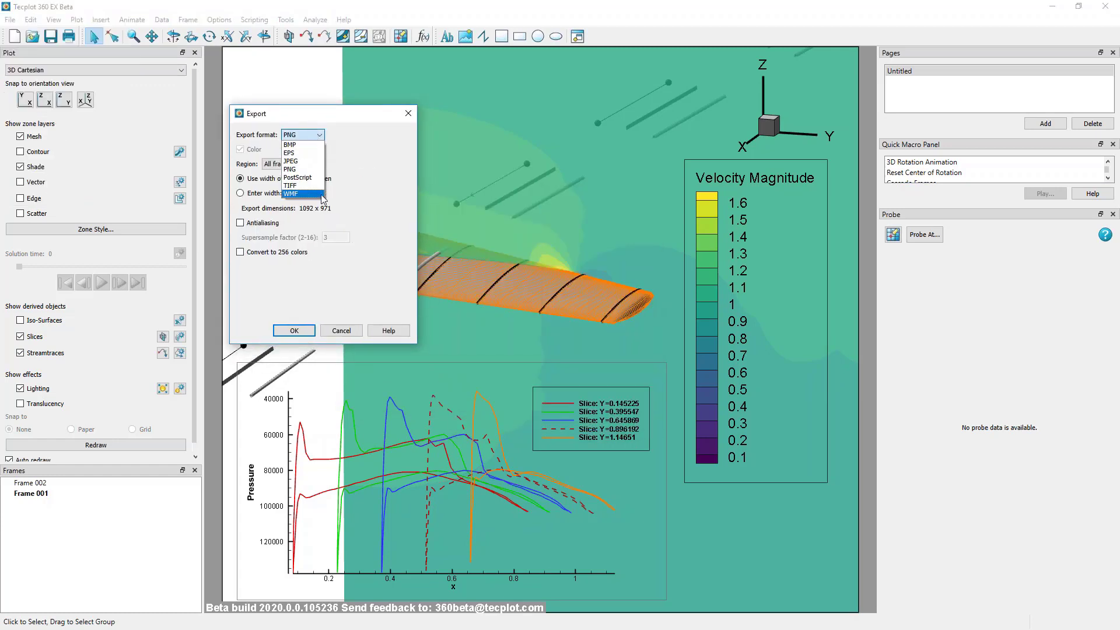
pyautogui.click(368, 143)
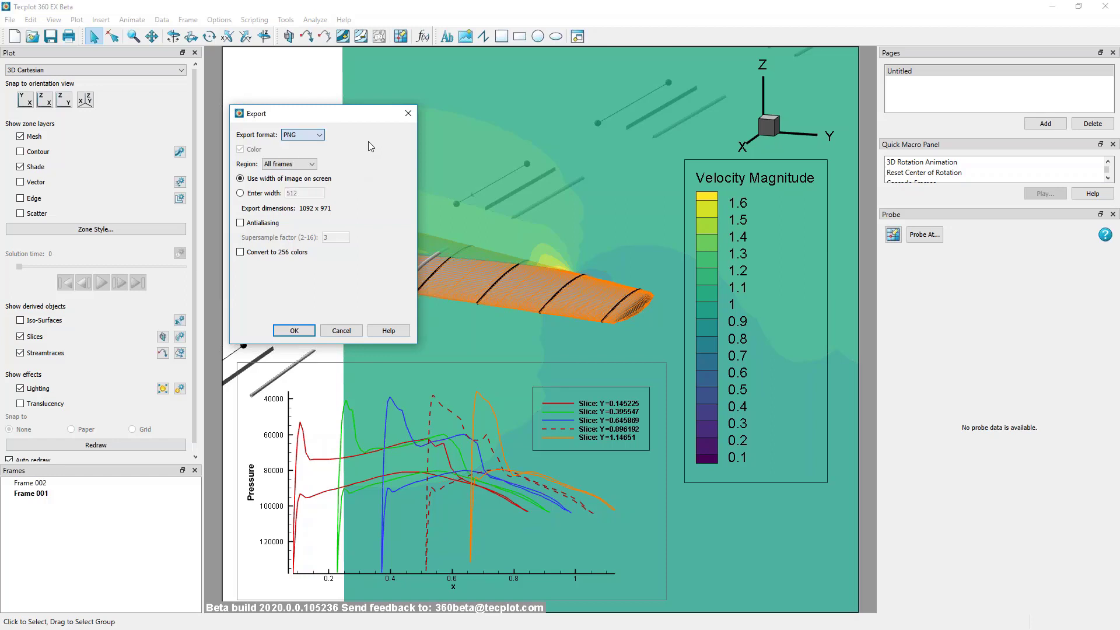
pyautogui.click(312, 163)
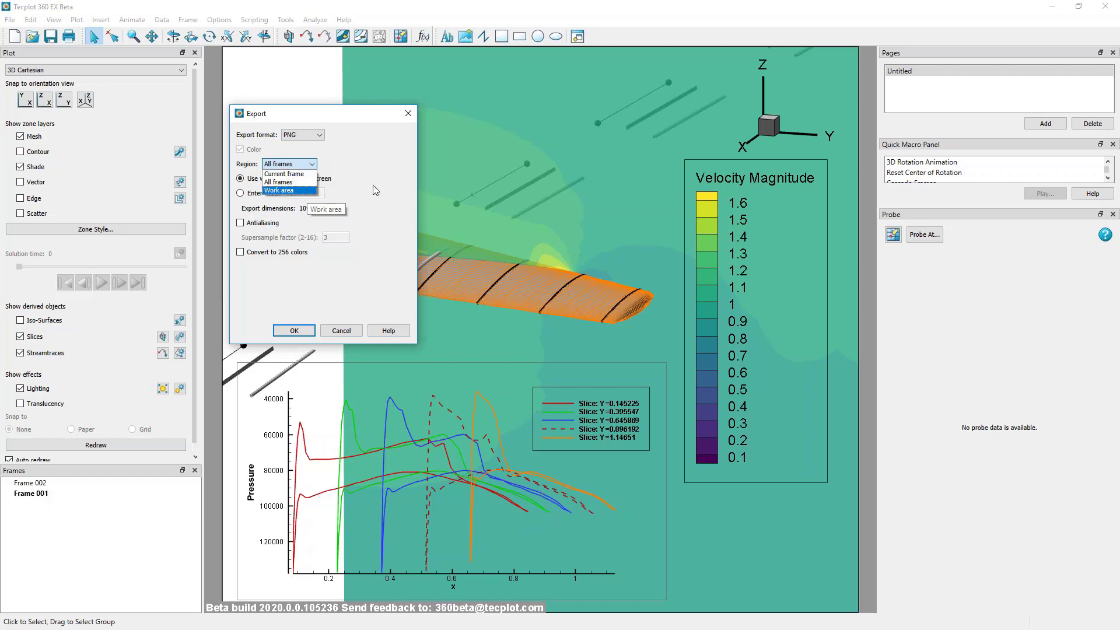
pyautogui.click(392, 177)
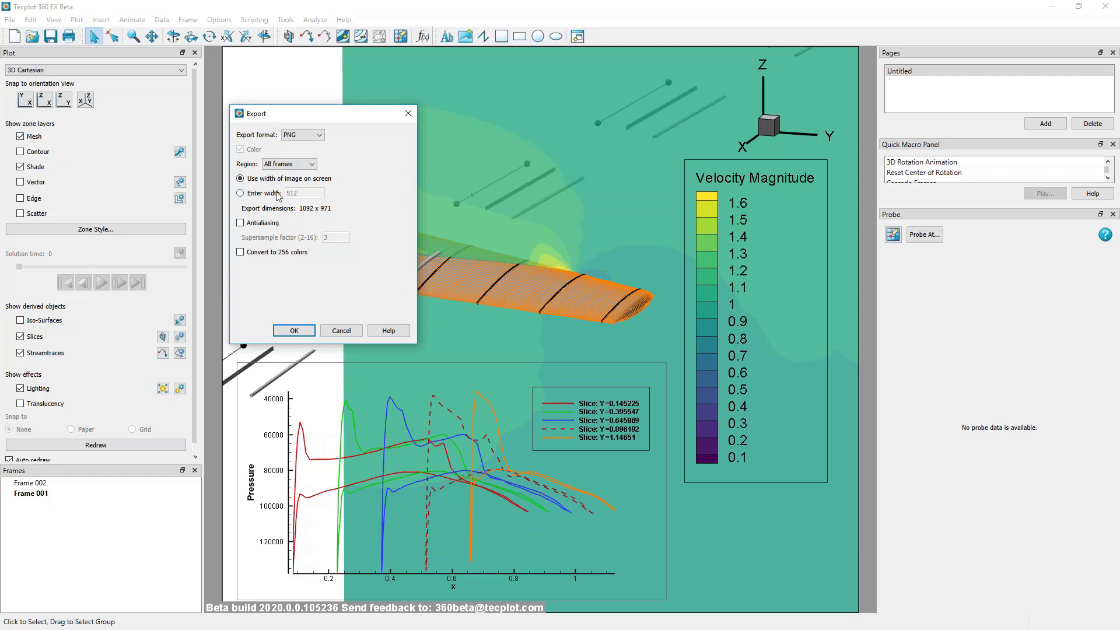
pyautogui.click(240, 223)
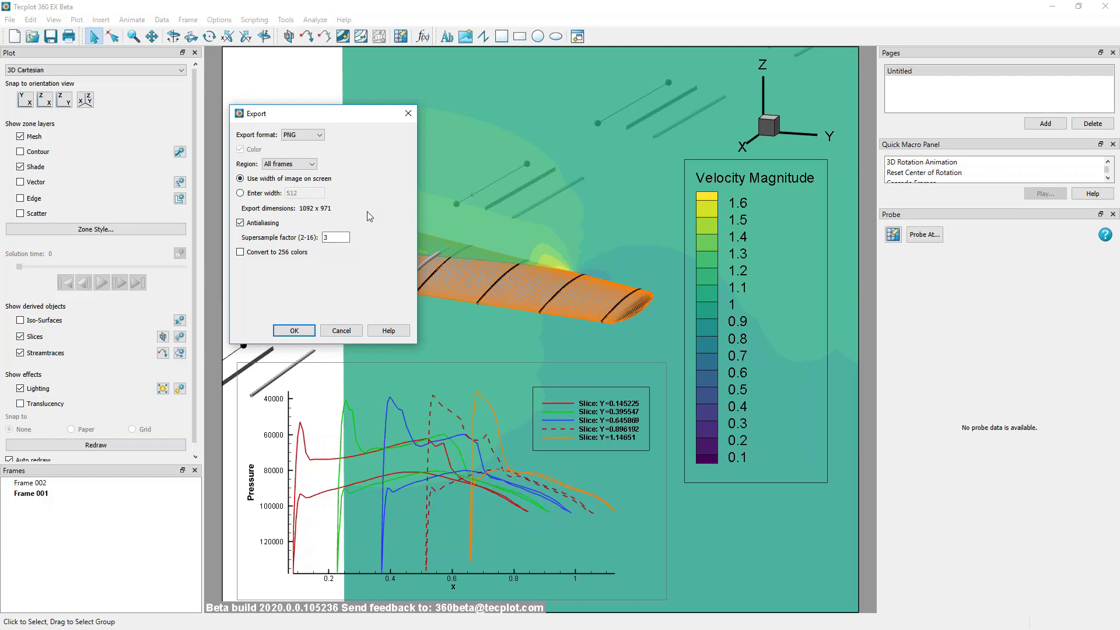
pyautogui.click(294, 331)
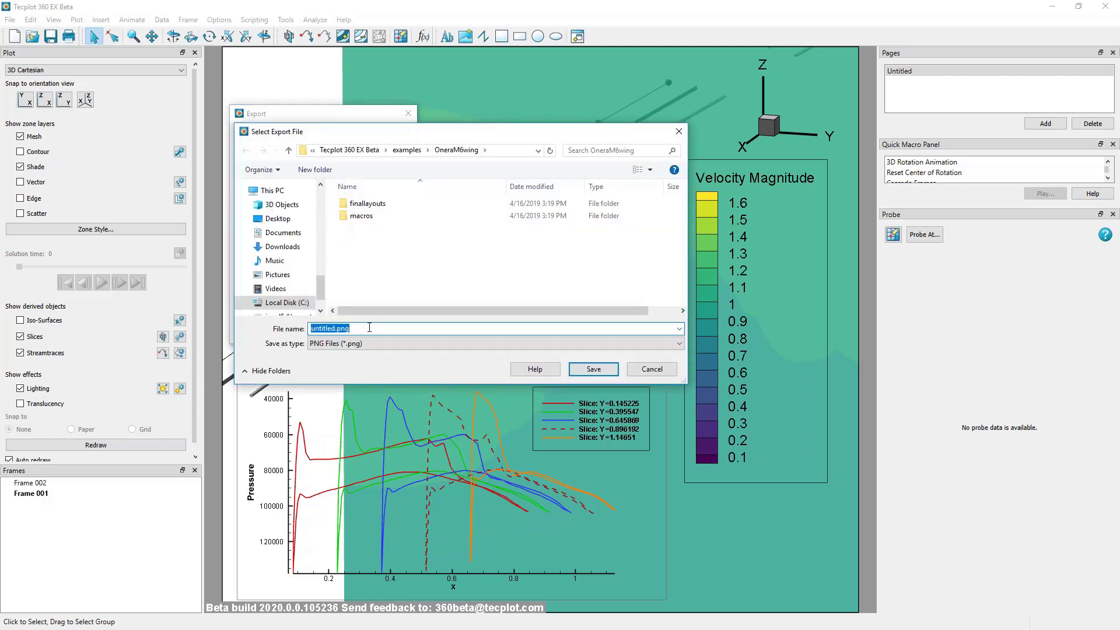
pyautogui.write('export1')
pyautogui.click(585, 366)
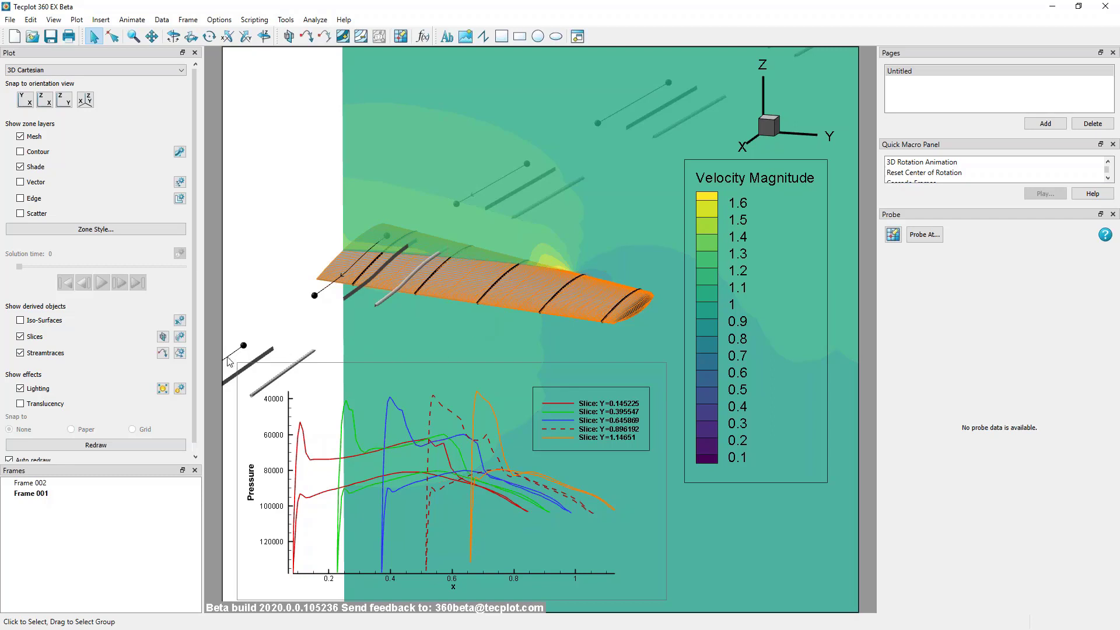
# Review the format and region choices for exporting the streamtrace animation, keeping MPEG-4 and All frames, and leave without exporting
pyautogui.click(180, 353)
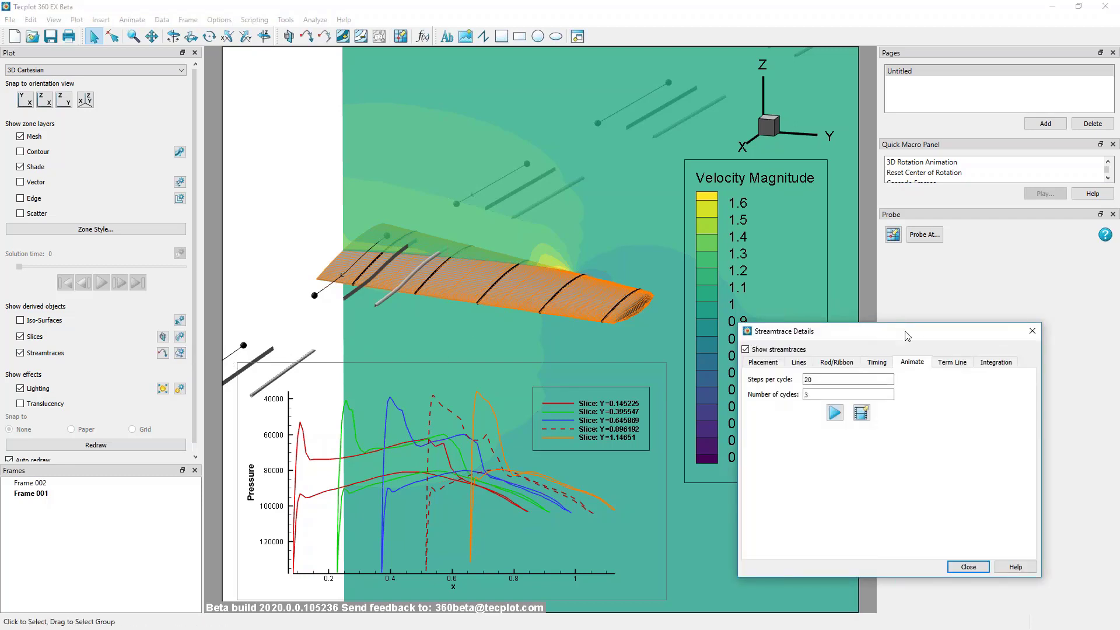
pyautogui.moveTo(906, 333); pyautogui.dragTo(441, 343)
pyautogui.click(755, 420)
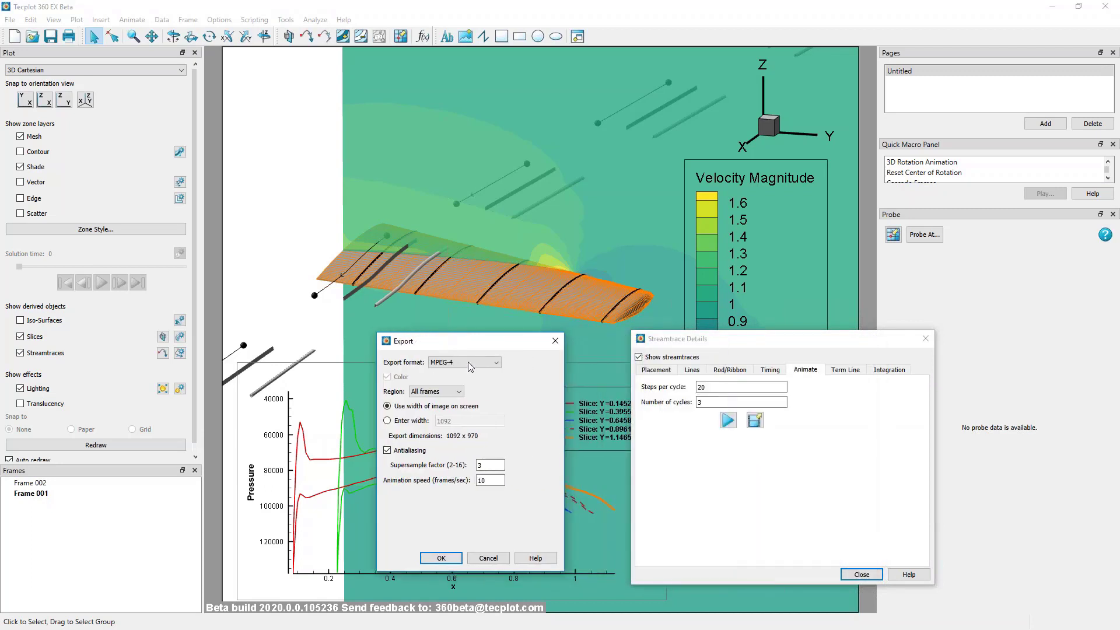
pyautogui.click(475, 365)
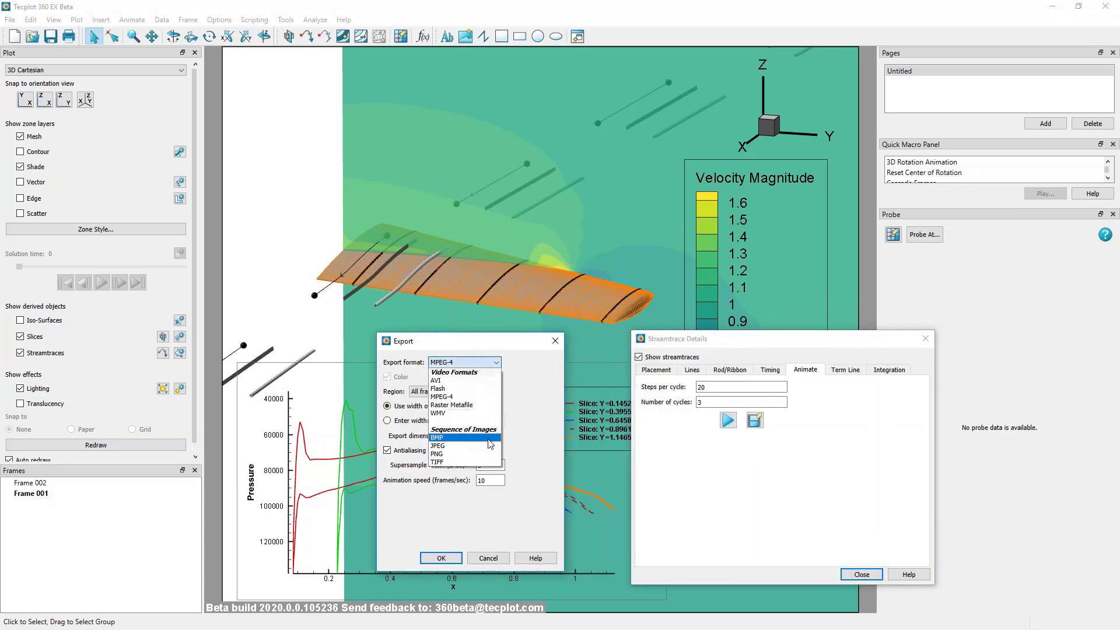
pyautogui.click(517, 490)
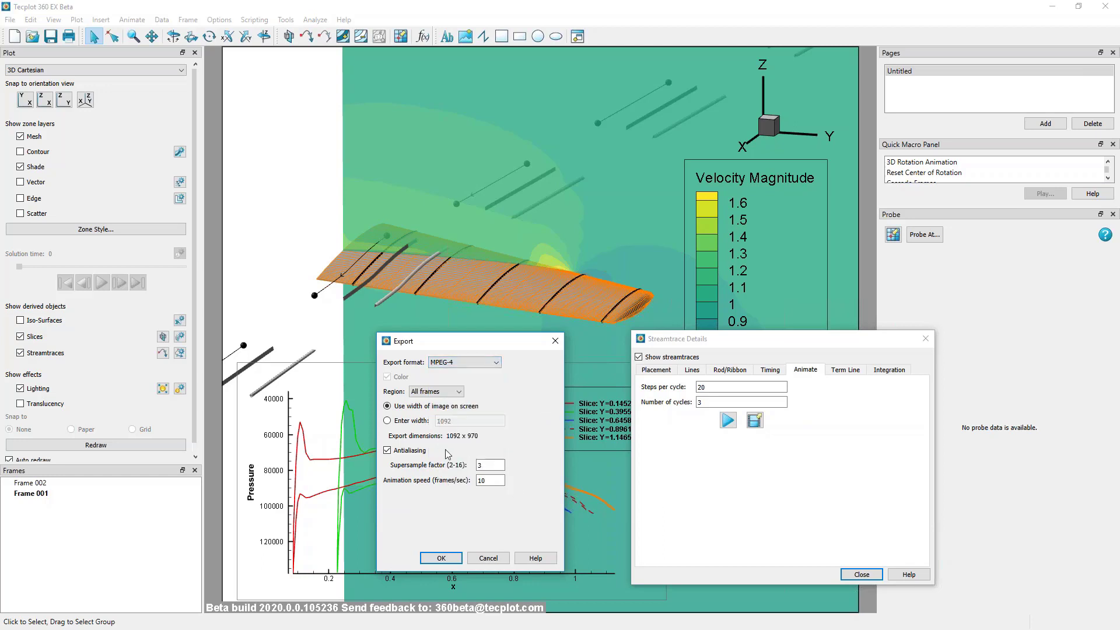
pyautogui.click(443, 392)
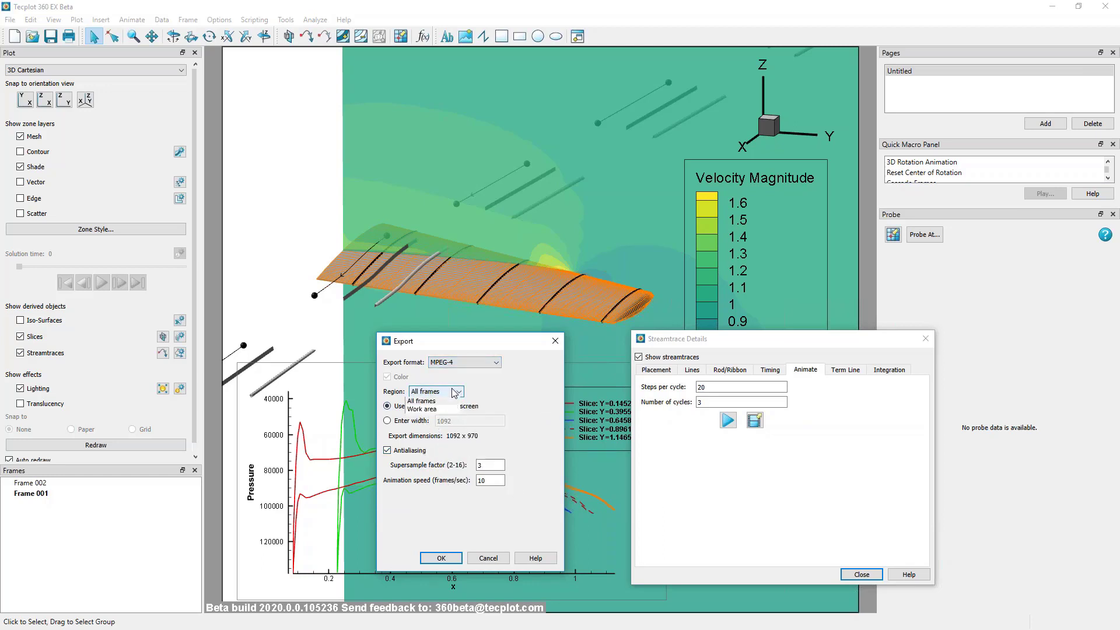
pyautogui.click(437, 403)
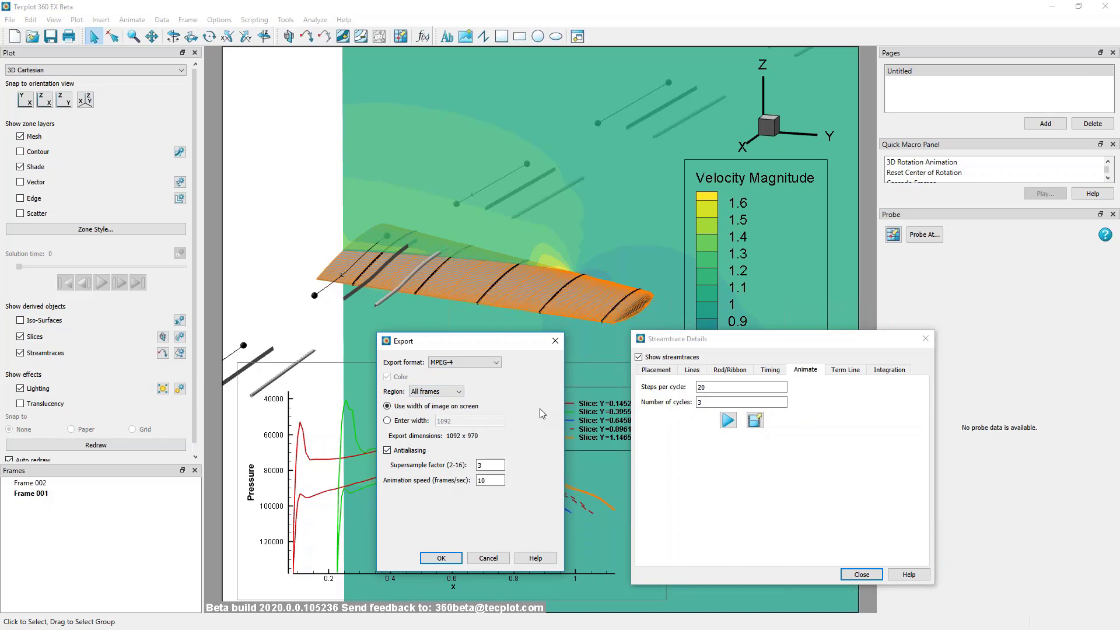
pyautogui.click(498, 560)
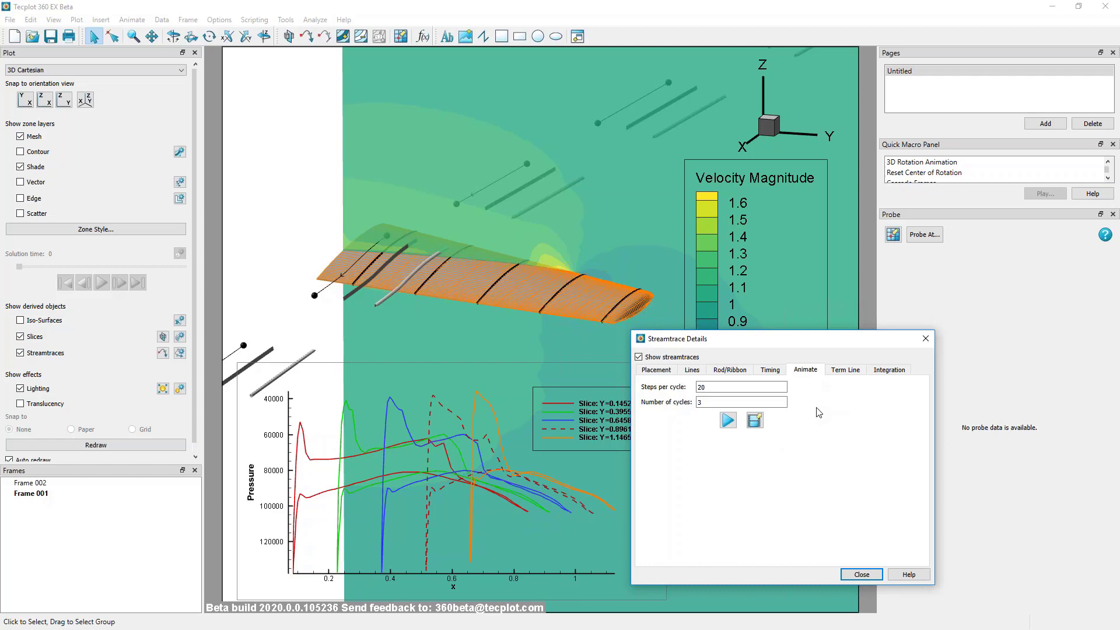
# Start a key frame animation and append the current wing view as its first key frame
pyautogui.click(136, 21)
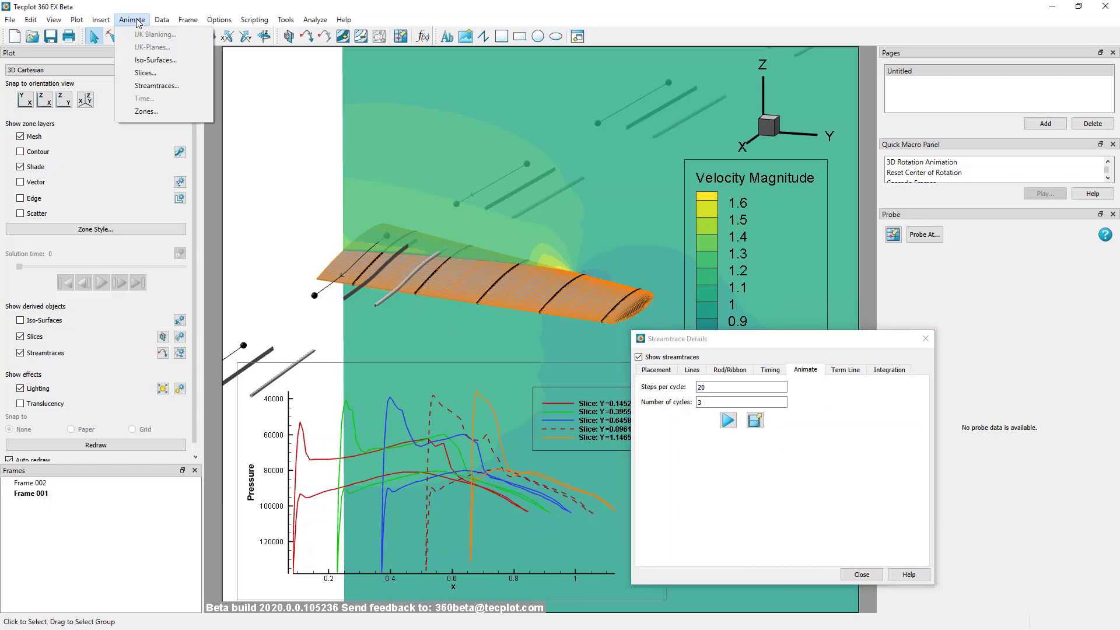
pyautogui.click(175, 2)
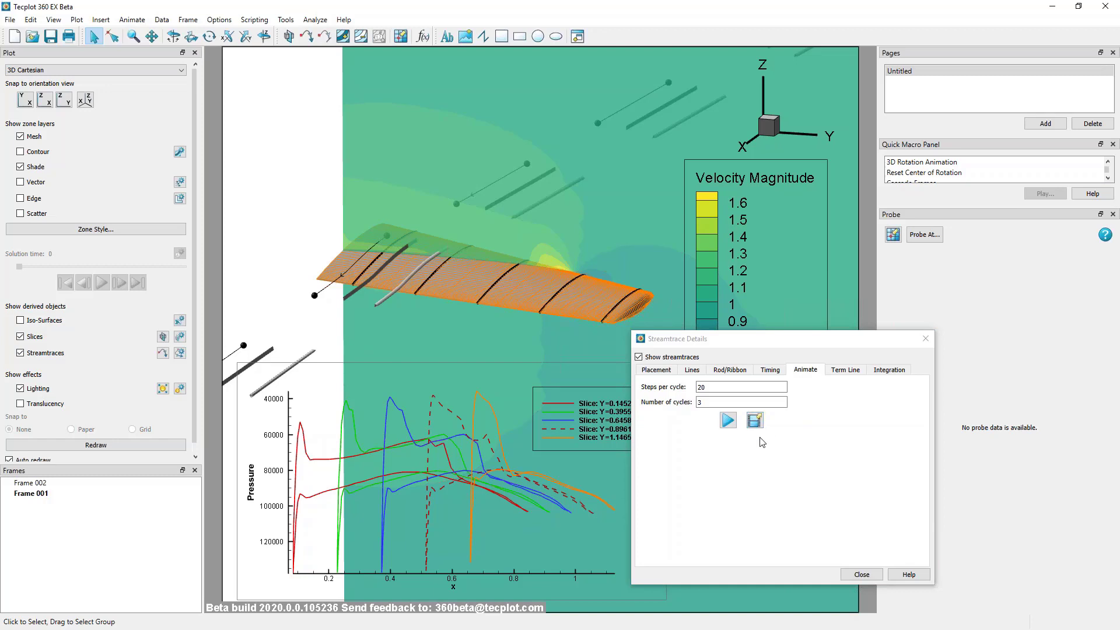
pyautogui.click(124, 23)
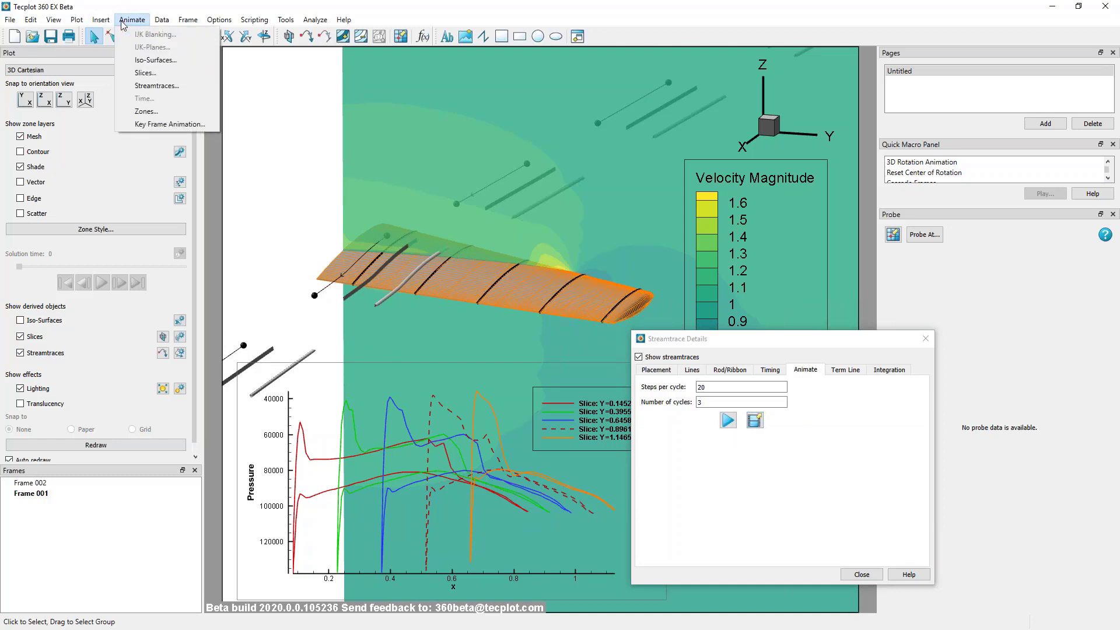
pyautogui.click(132, 124)
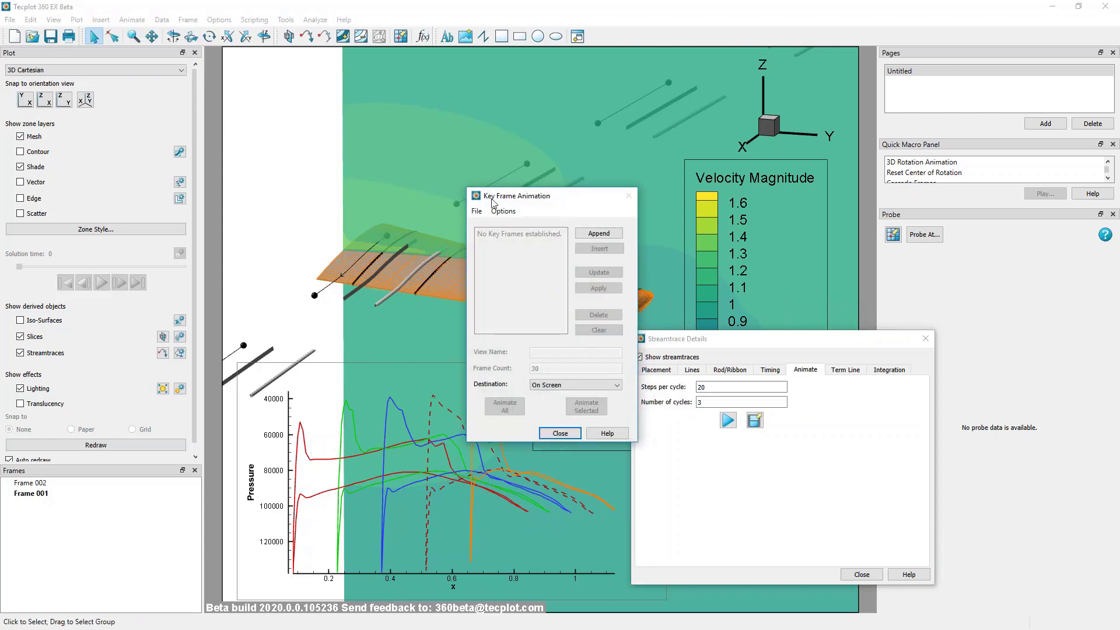
pyautogui.moveTo(518, 197); pyautogui.dragTo(250, 236)
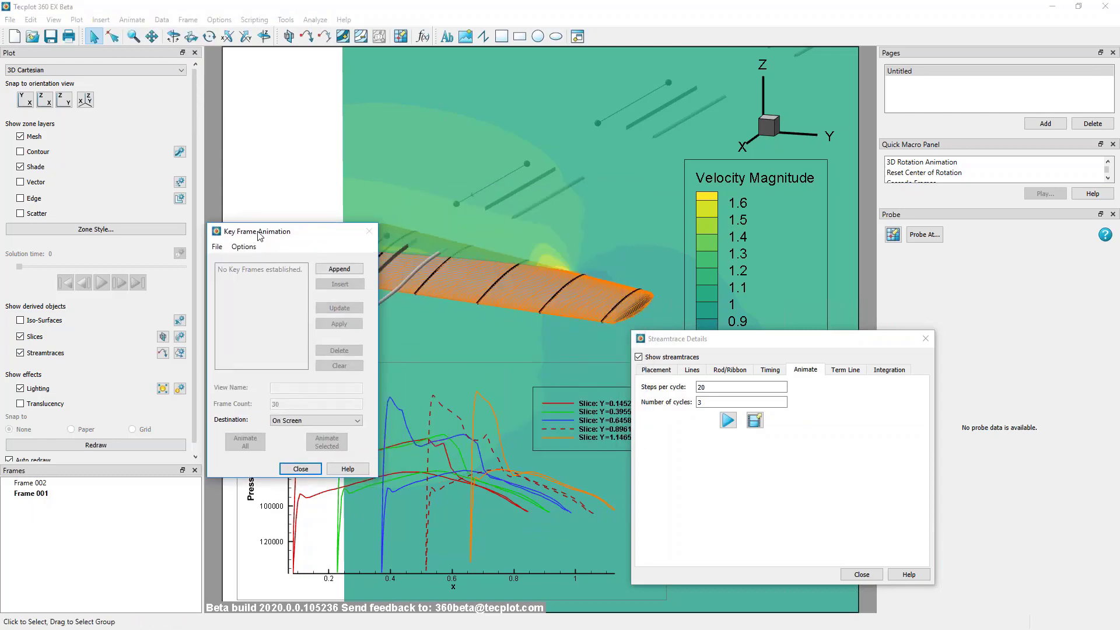
pyautogui.click(339, 269)
# Rotate the wing about the Z axis in stages and append the rotated views until there are four key frames
pyautogui.click(264, 36)
pyautogui.moveTo(525, 218); pyautogui.dragTo(400, 270)
pyautogui.click(339, 269)
pyautogui.click(339, 268)
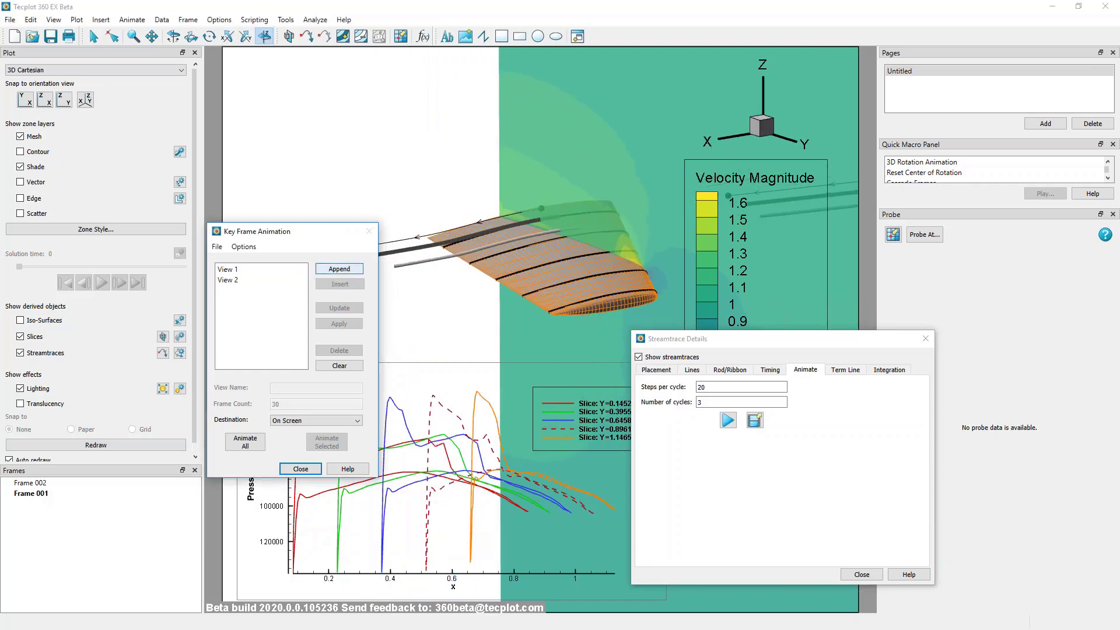
pyautogui.moveTo(523, 269); pyautogui.dragTo(467, 274)
pyautogui.click(349, 269)
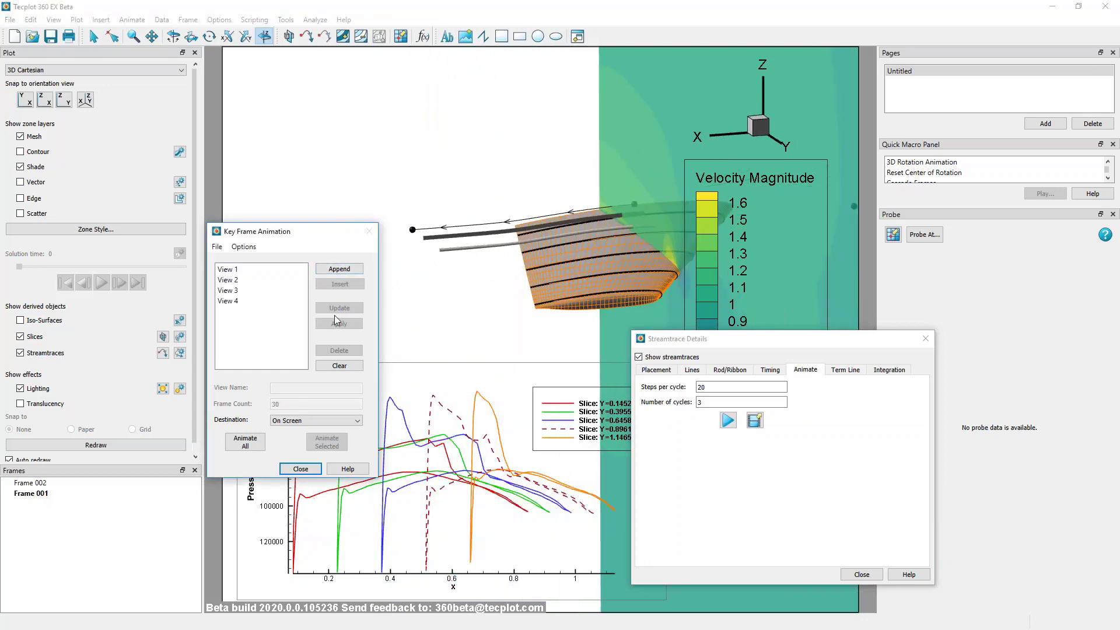
# Preview all key frames on screen, enable Animate Streamtraces Concurrently, and play the animation again
pyautogui.click(245, 442)
pyautogui.click(244, 248)
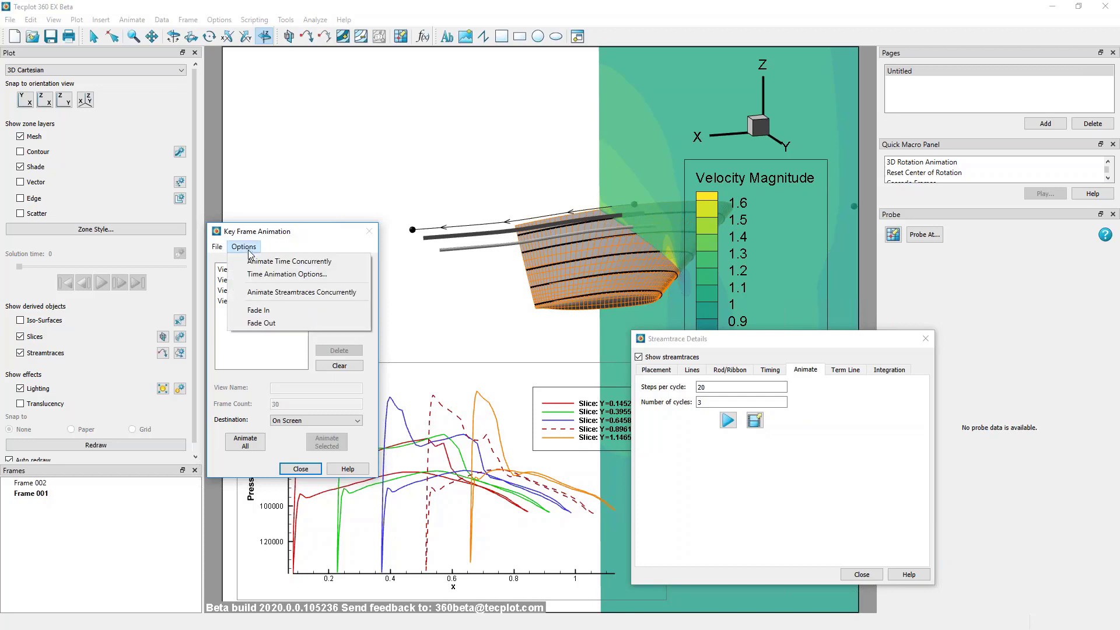
pyautogui.click(255, 294)
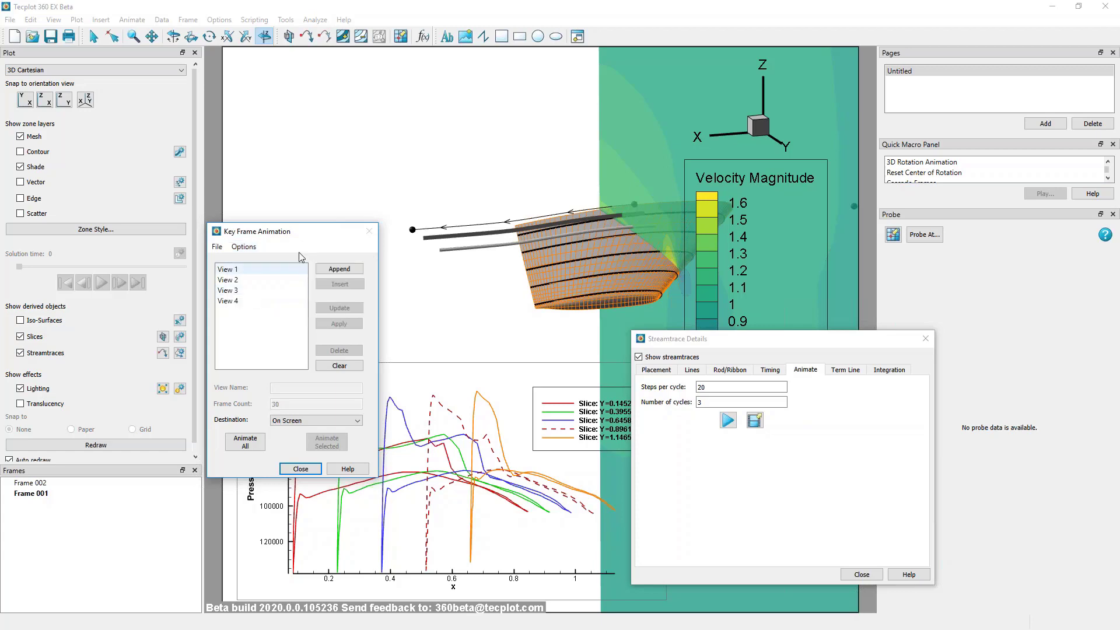
pyautogui.click(256, 448)
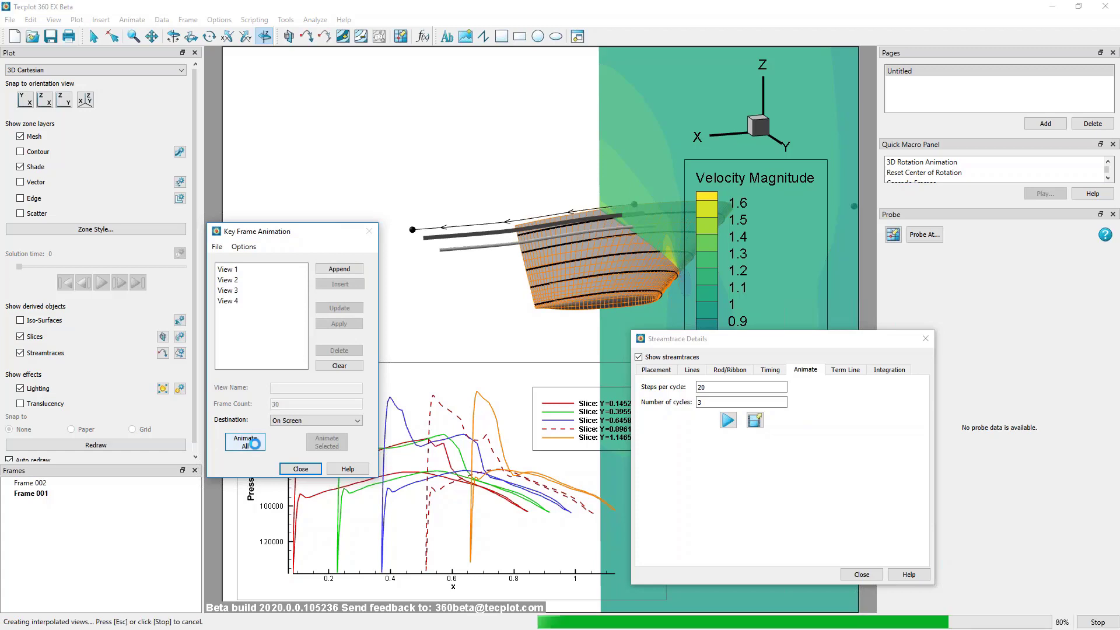
pyautogui.moveTo(309, 231); pyautogui.dragTo(310, 406)
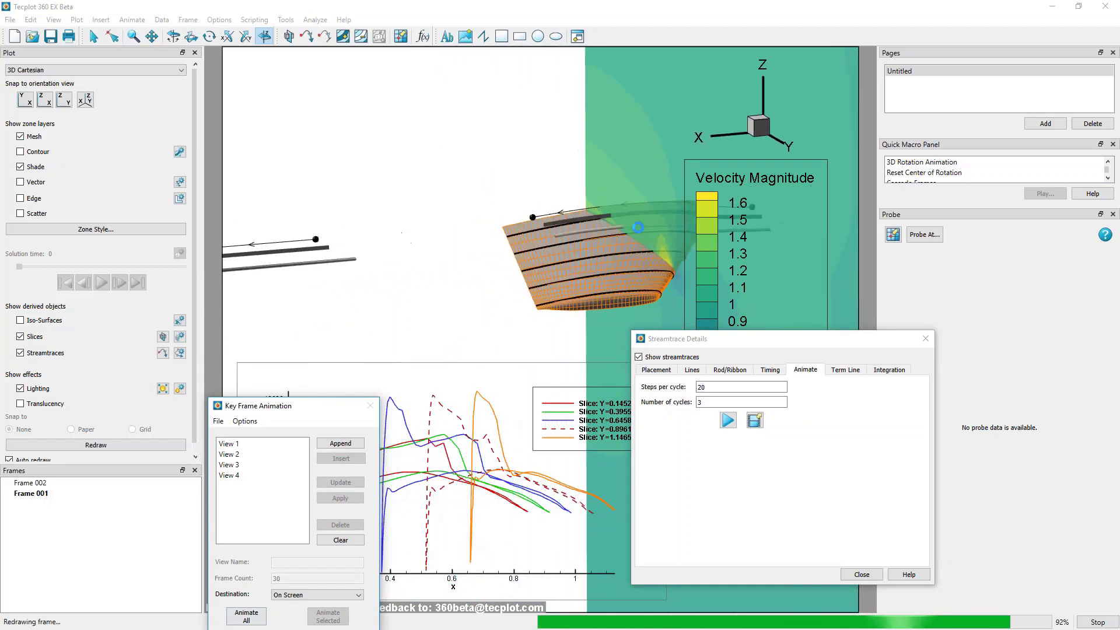
pyautogui.moveTo(329, 407); pyautogui.dragTo(332, 359)
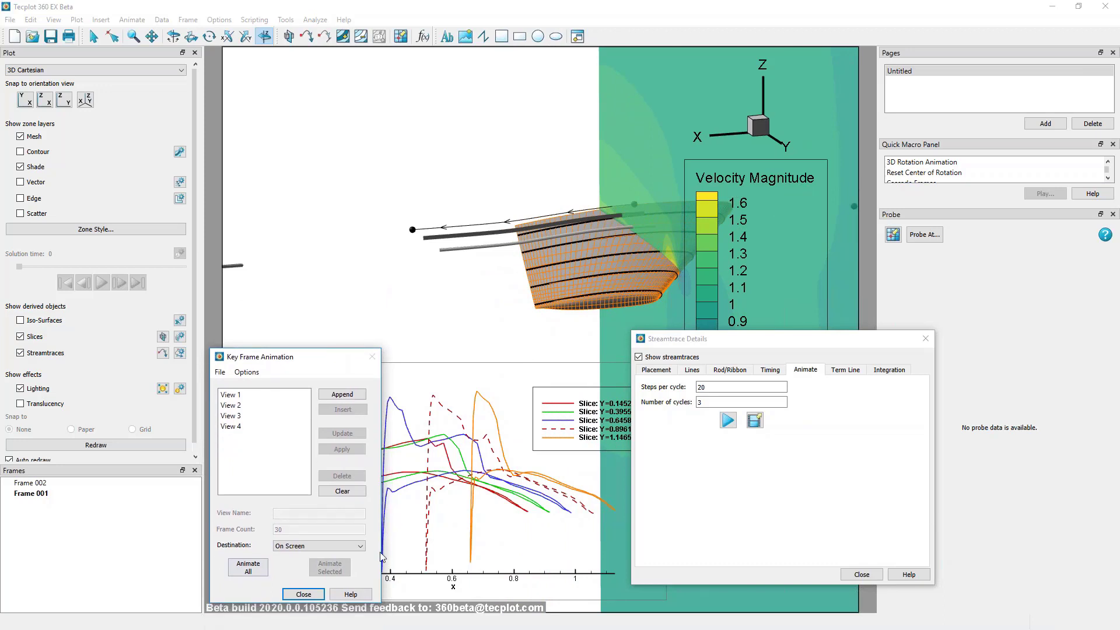
# Set the key frame animation's destination to To File, check its export format choices, and close it without exporting
pyautogui.click(361, 547)
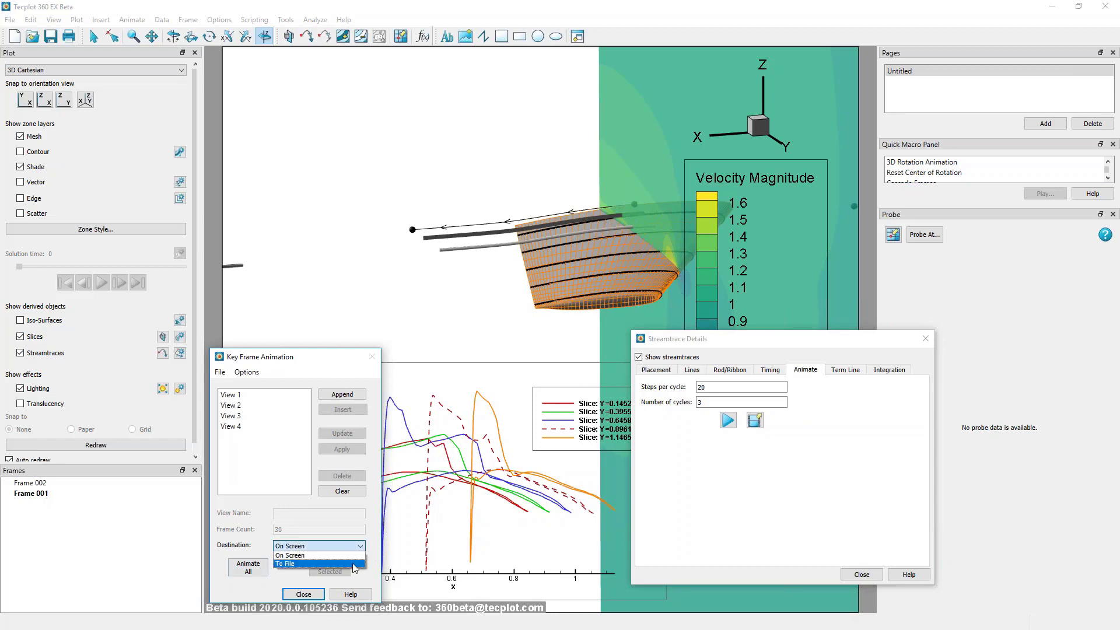
pyautogui.click(354, 563)
pyautogui.click(248, 567)
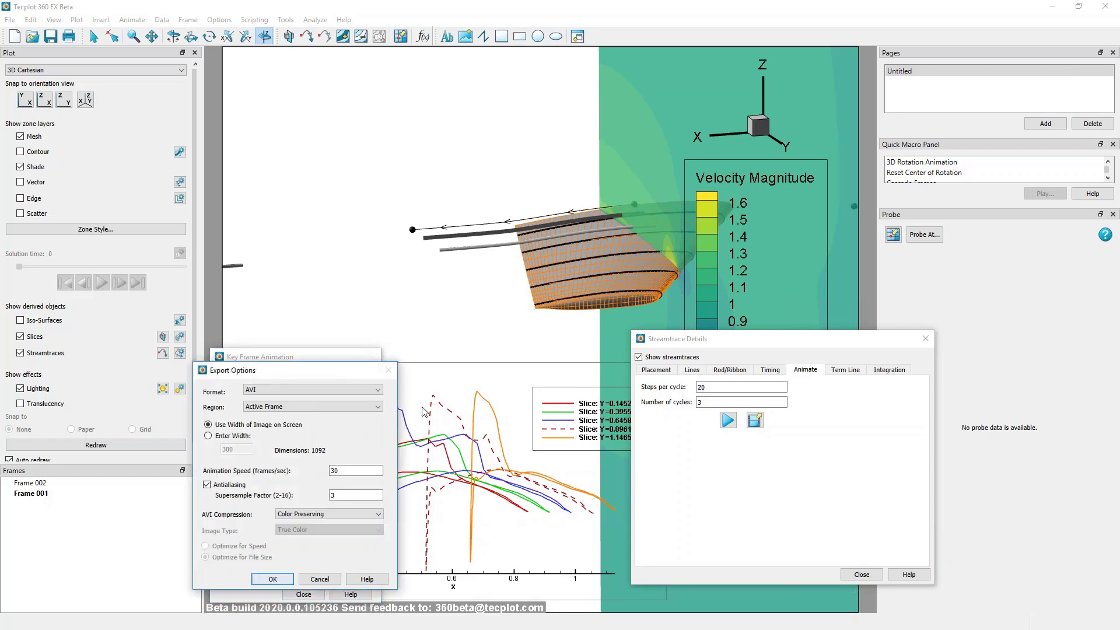
pyautogui.click(377, 390)
pyautogui.click(377, 391)
pyautogui.click(319, 579)
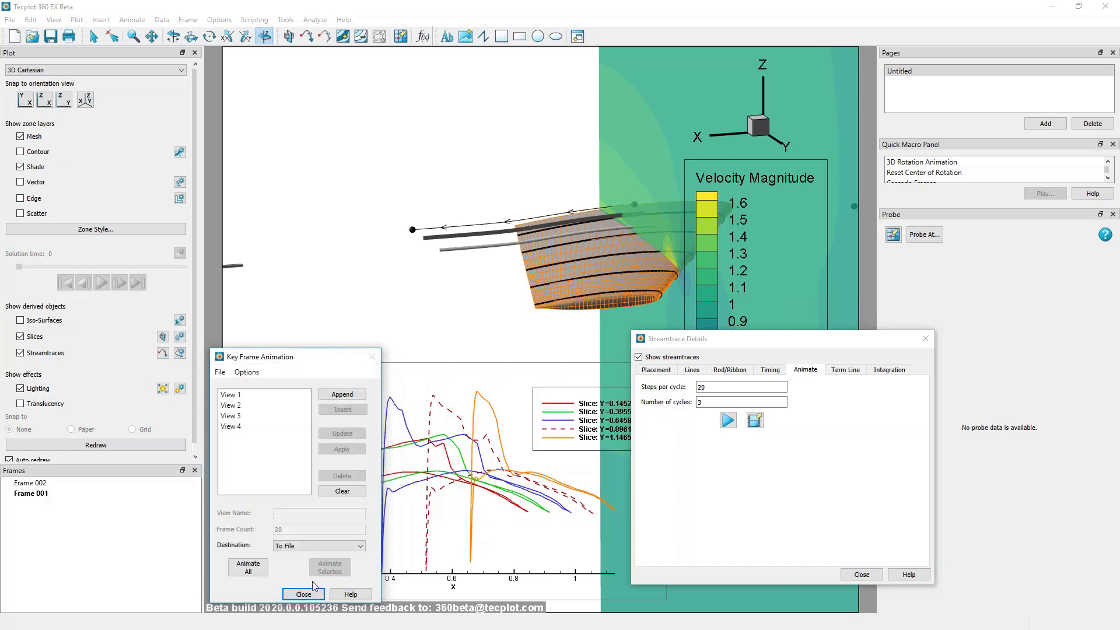
pyautogui.click(305, 594)
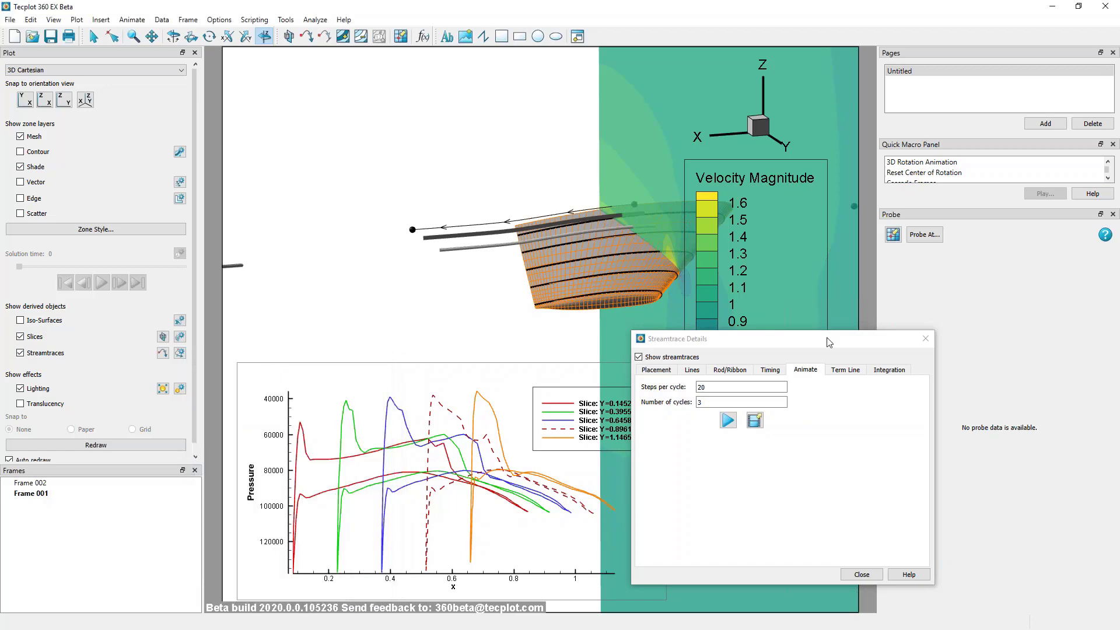
# Close the streamtrace details and pan and rotate the wing so it sits just above the pressure plot
pyautogui.click(851, 569)
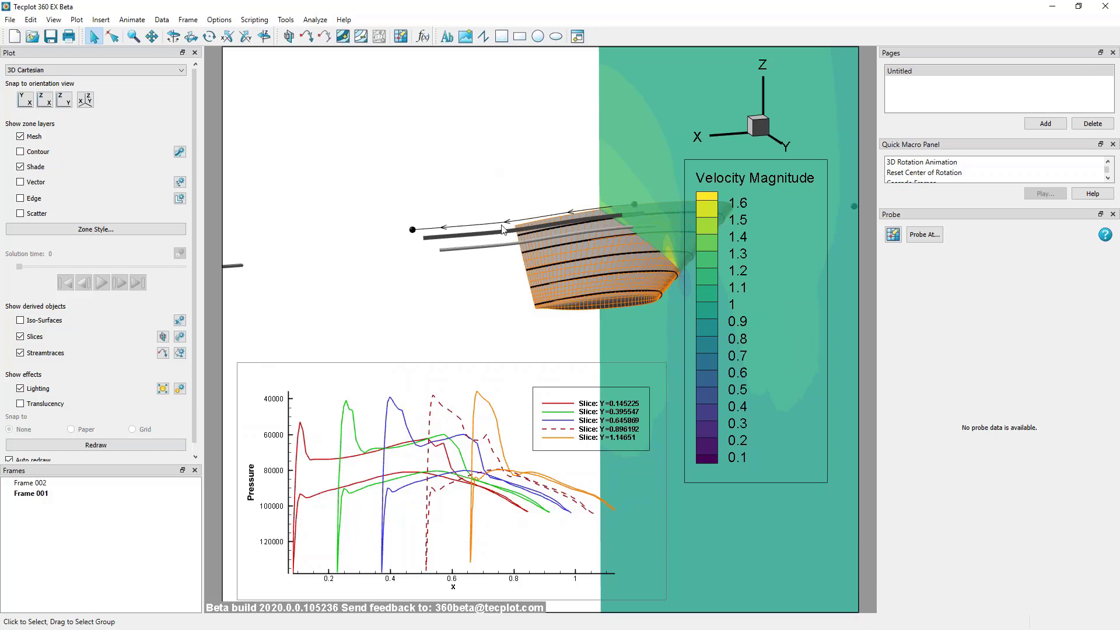
pyautogui.moveTo(480, 250); pyautogui.dragTo(443, 277, button='right')
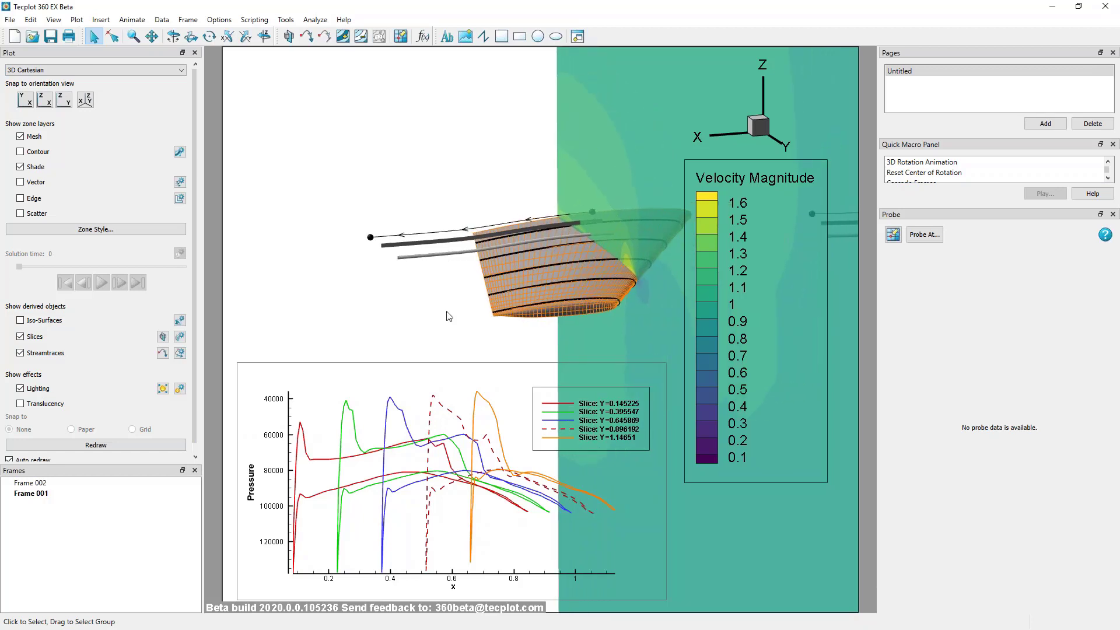
pyautogui.moveTo(447, 313); pyautogui.dragTo(510, 237, button='middle')
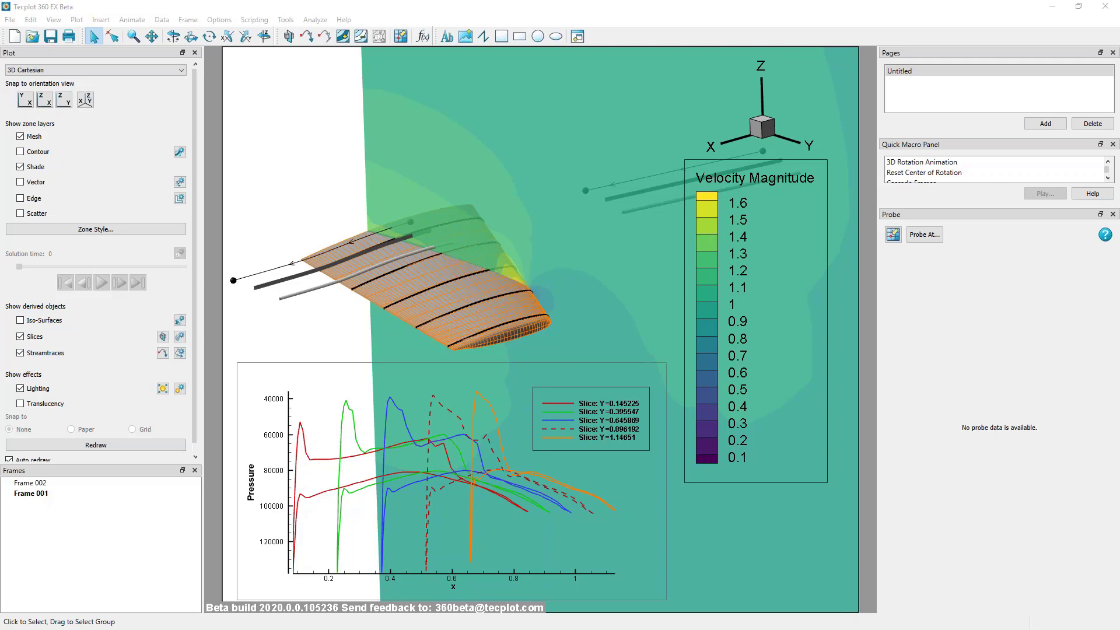
pyautogui.click(57, 513)
pyautogui.click(54, 595)
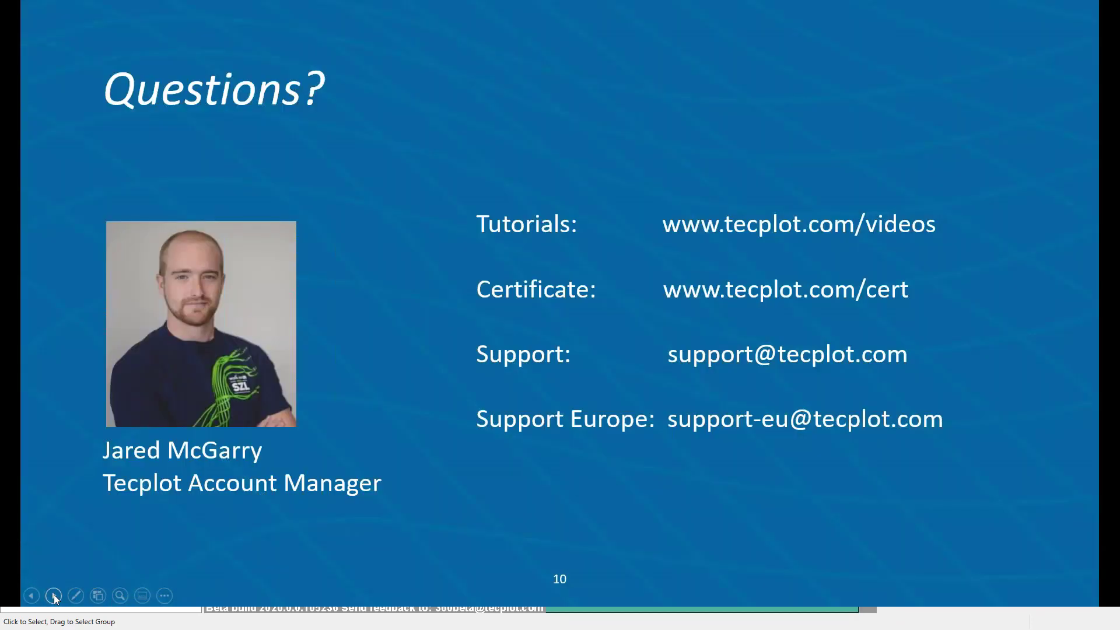
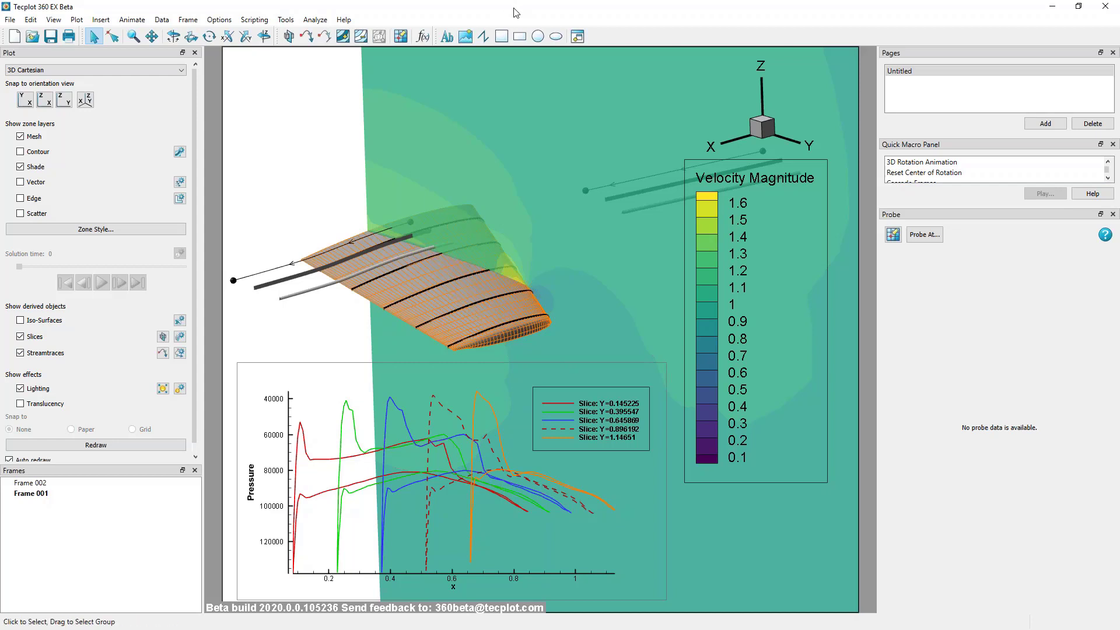
# Open the layout export settings and examine the vector output options for the EPS and PostScript formats
pyautogui.click(10, 19)
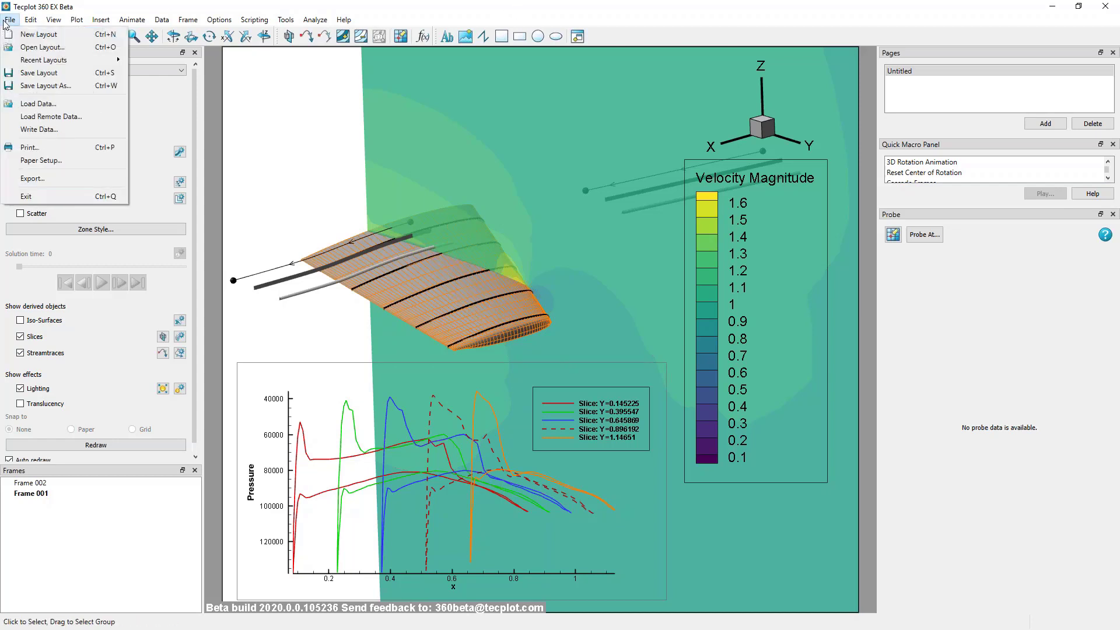
pyautogui.click(71, 184)
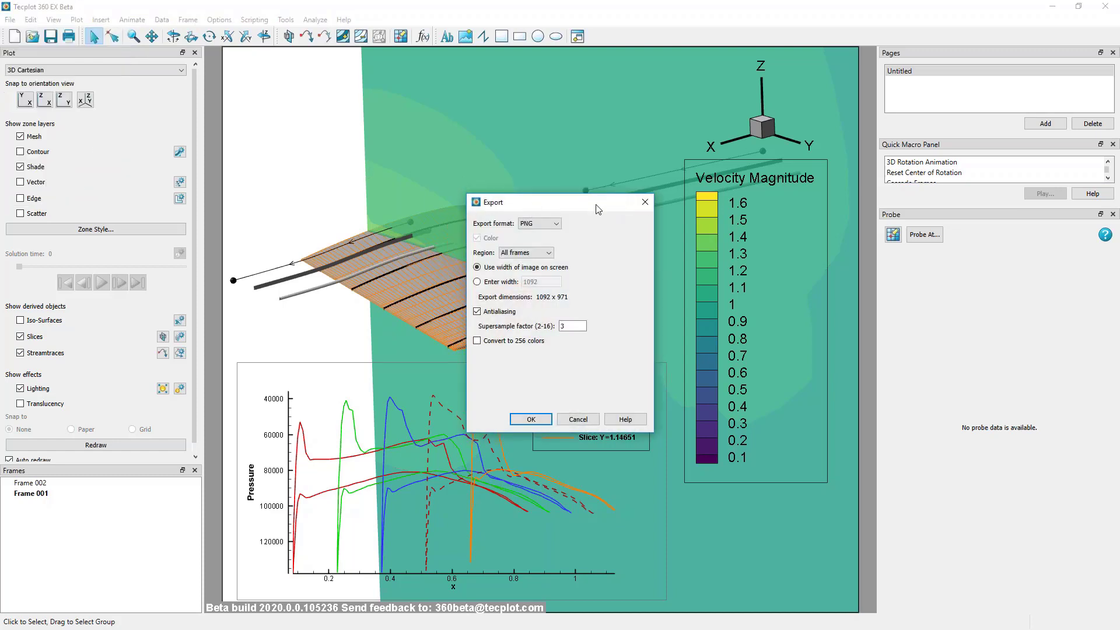
pyautogui.moveTo(595, 204); pyautogui.dragTo(279, 189)
pyautogui.click(234, 201)
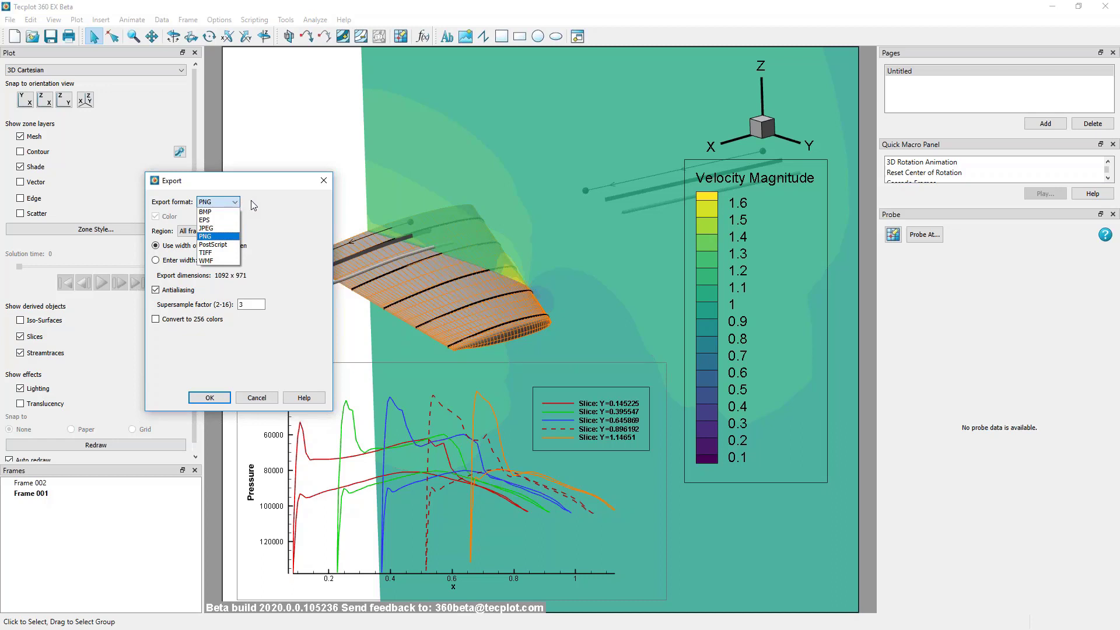
pyautogui.click(207, 220)
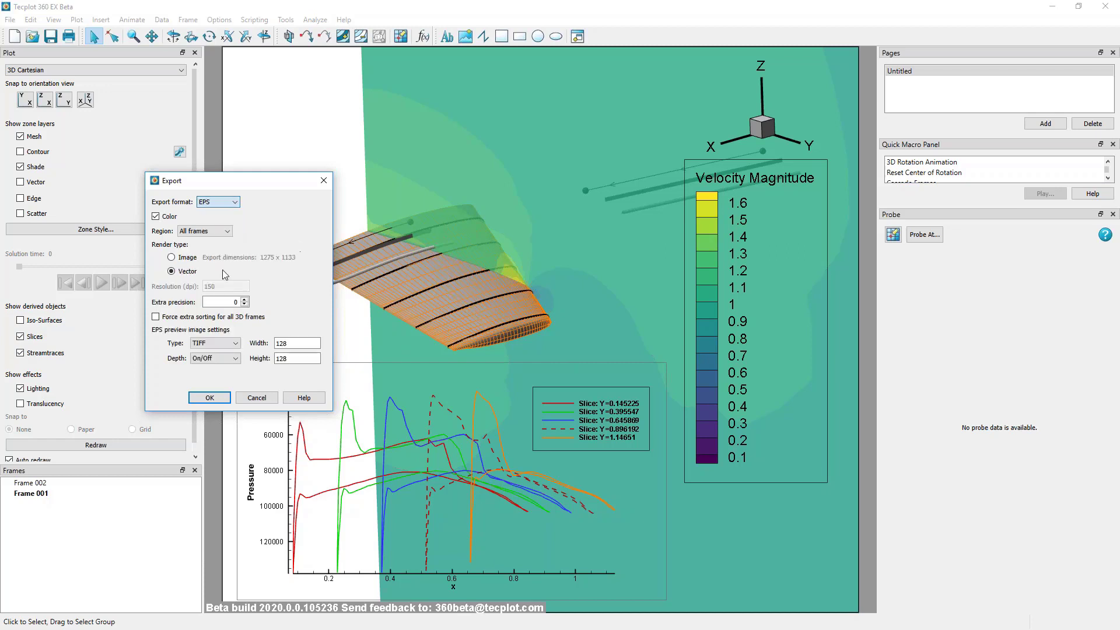
pyautogui.click(219, 201)
pyautogui.click(210, 242)
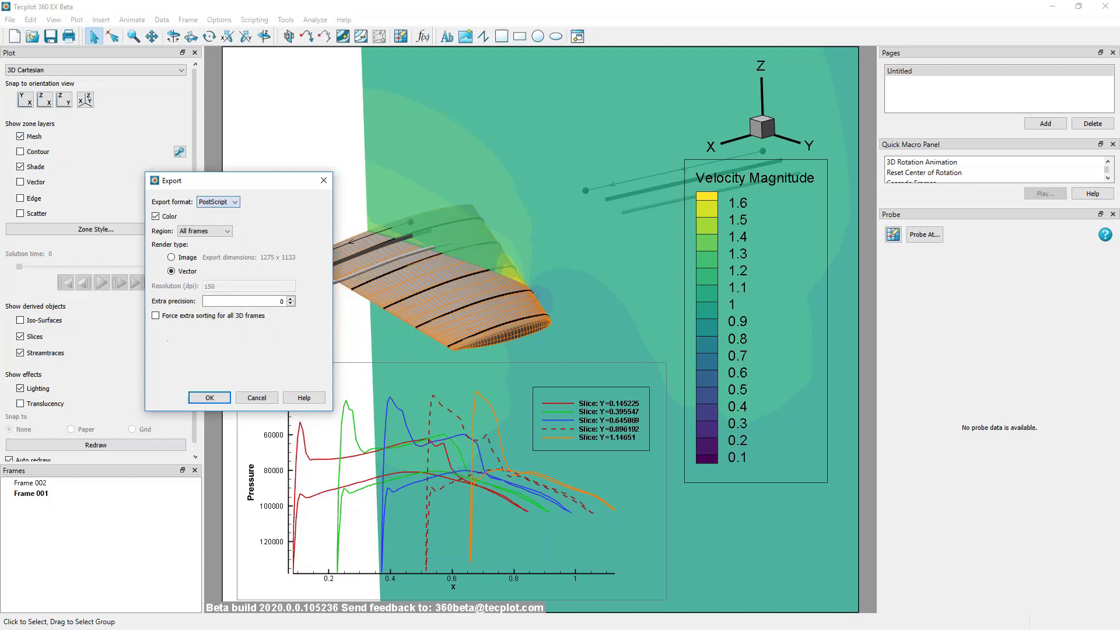
# Switch the export format briefly to BMP and finally to JPEG
pyautogui.click(235, 202)
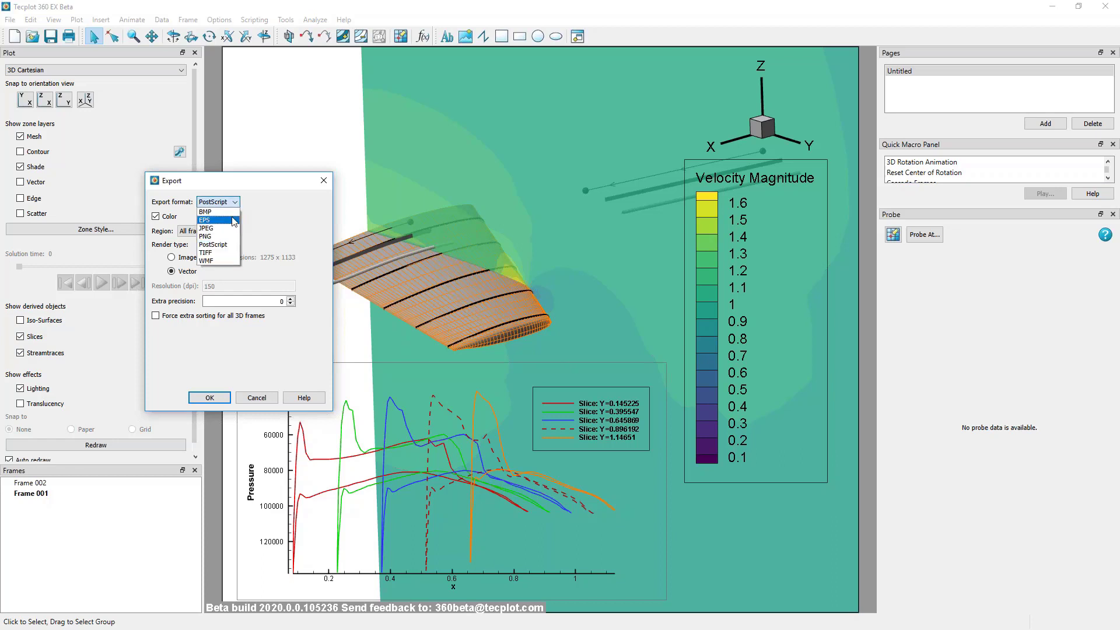
pyautogui.click(232, 212)
pyautogui.click(233, 202)
pyautogui.click(224, 229)
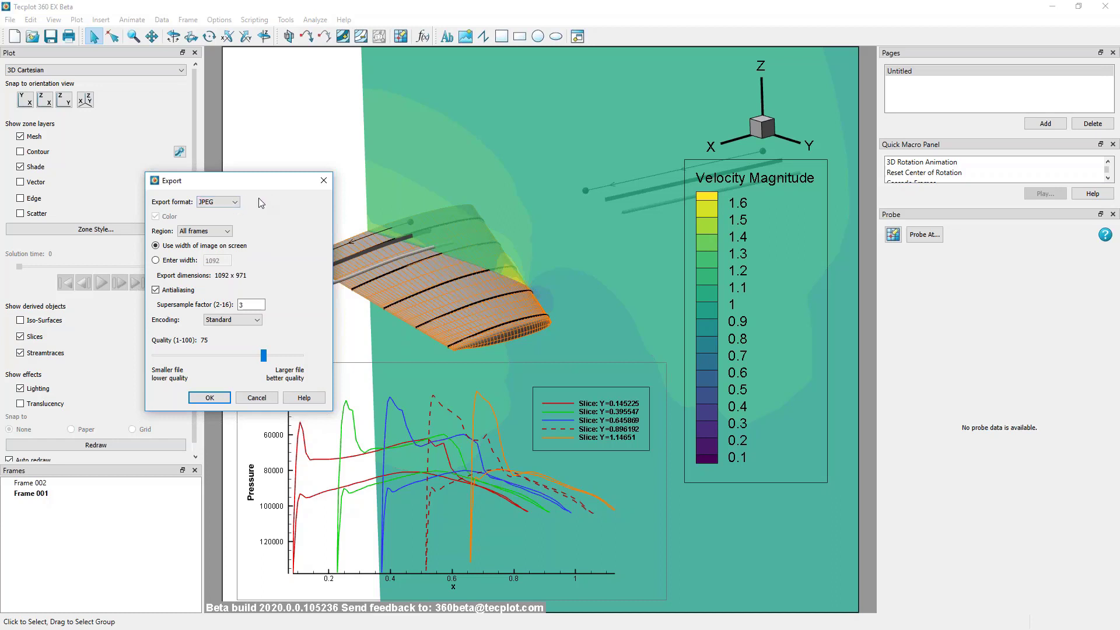
# Examine the export options for the PNG format and close the export settings without exporting
pyautogui.click(218, 201)
pyautogui.click(230, 236)
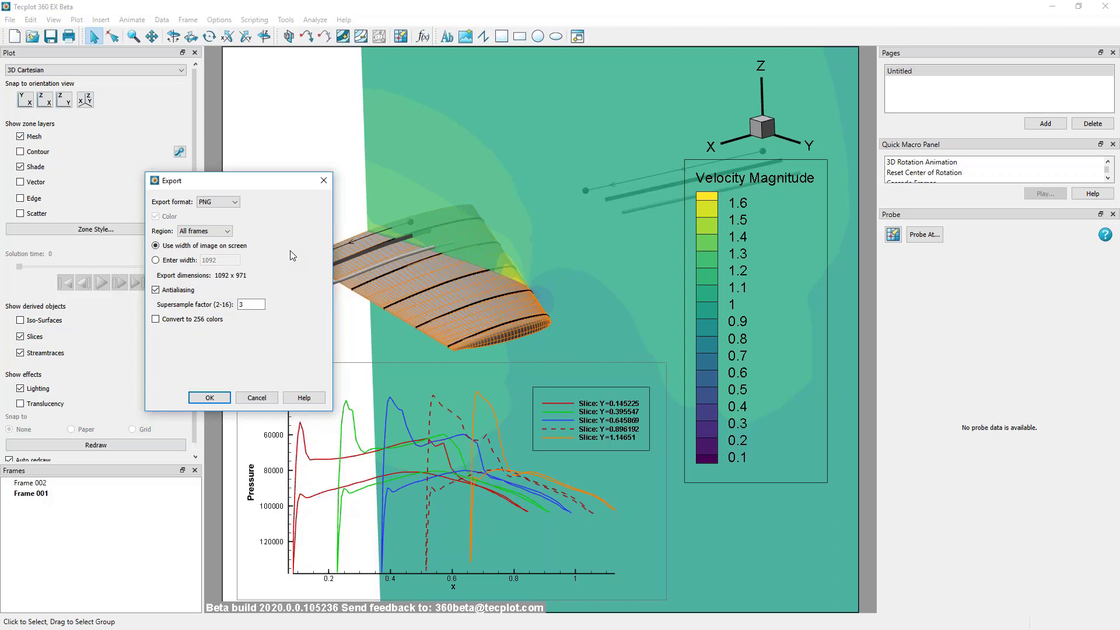
pyautogui.click(258, 399)
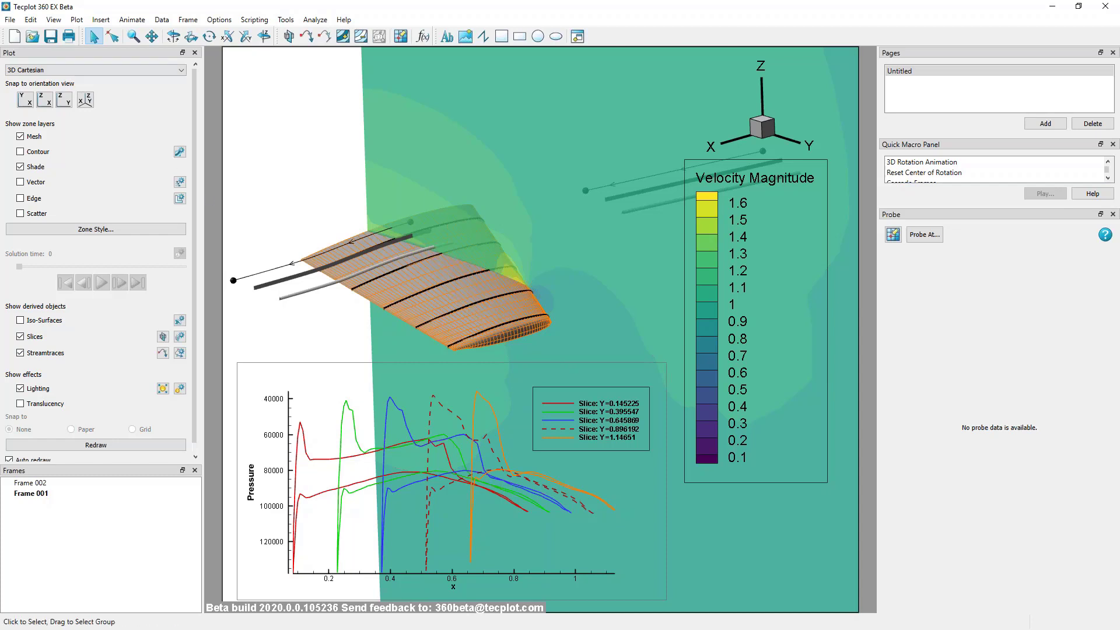
# Examine the data loaders and file types available for loading data, and leave without loading a file
pyautogui.click(15, 19)
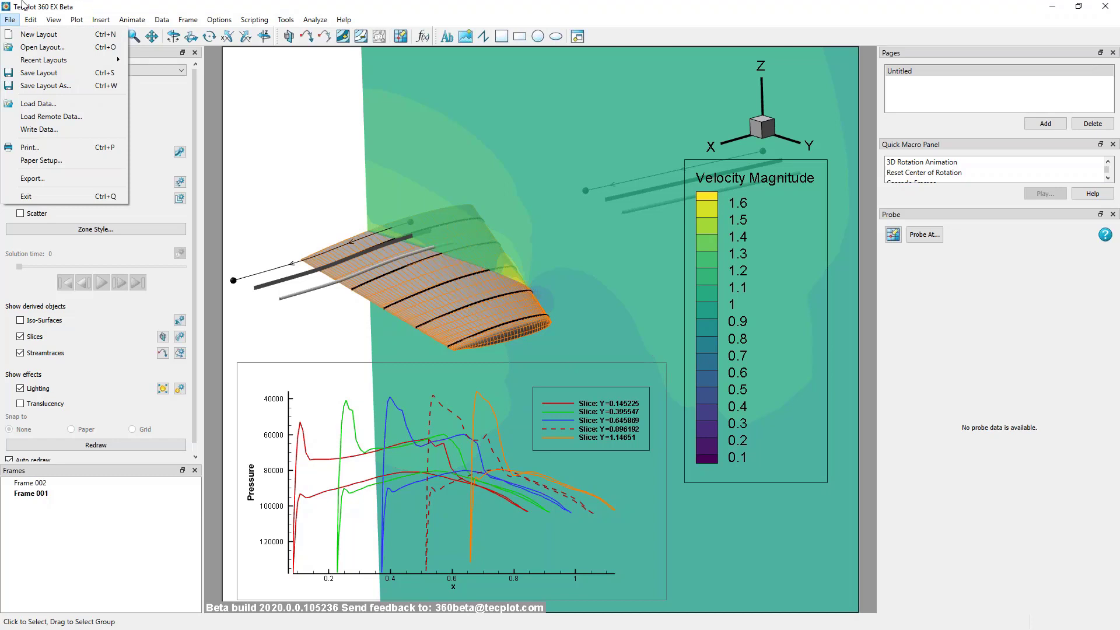
pyautogui.click(23, 5)
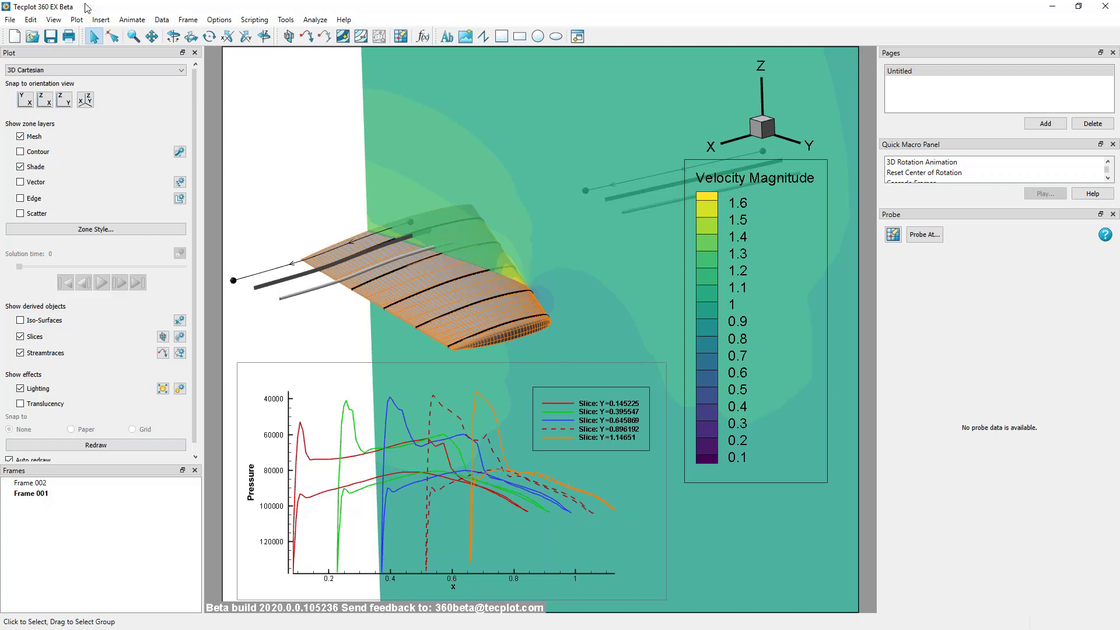
pyautogui.click(10, 19)
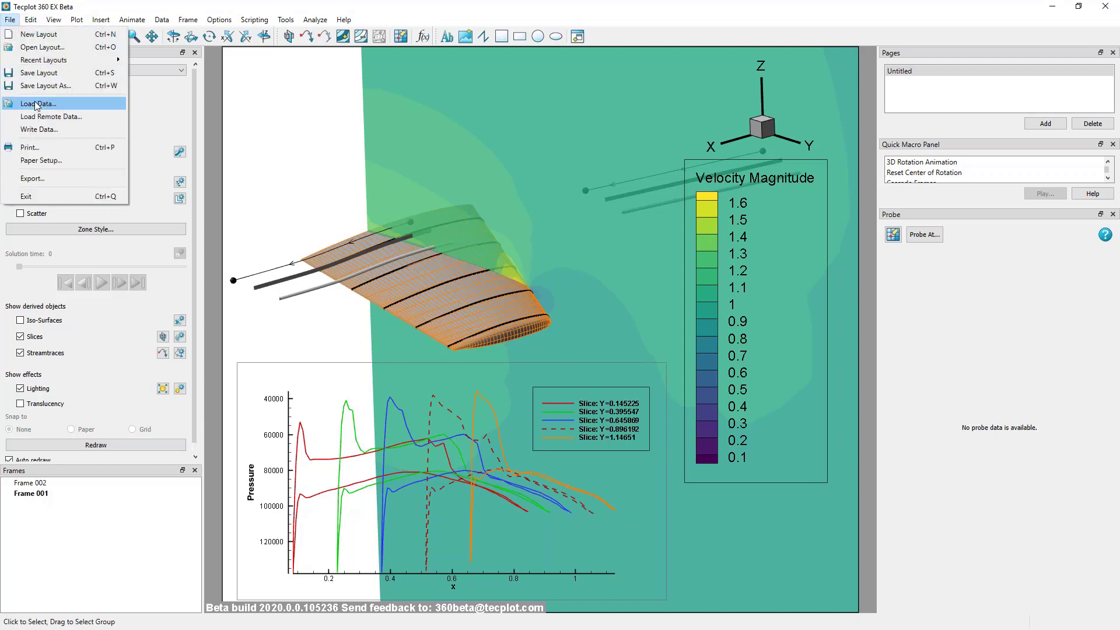
pyautogui.press('Escape')
pyautogui.hotkey('ctrl', 'l')
pyautogui.click(392, 242)
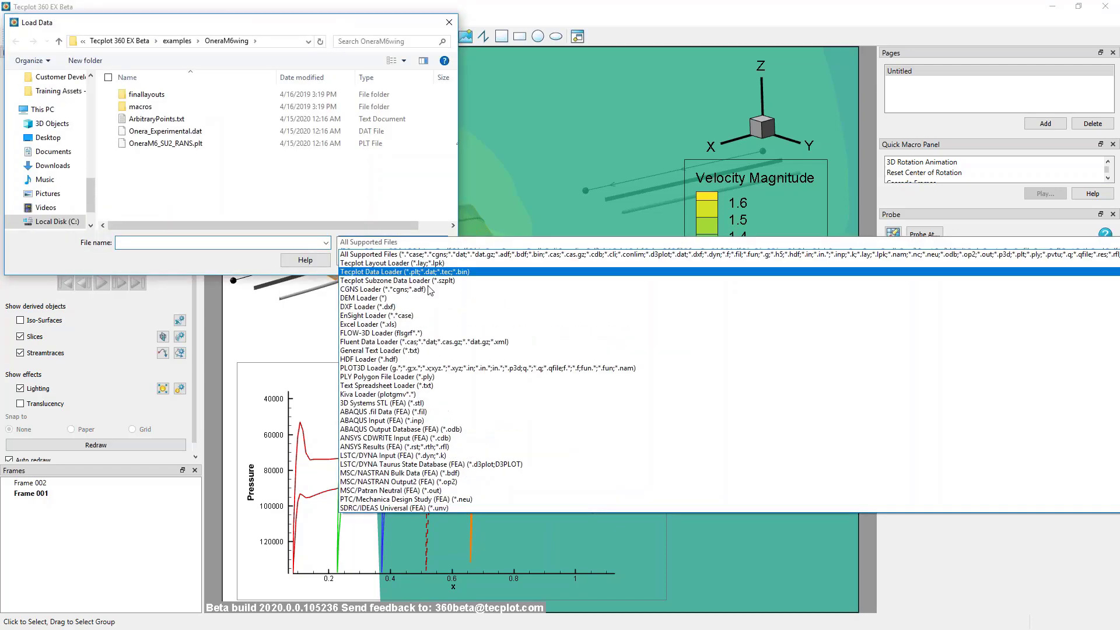
pyautogui.scroll(-3, 437, 331)
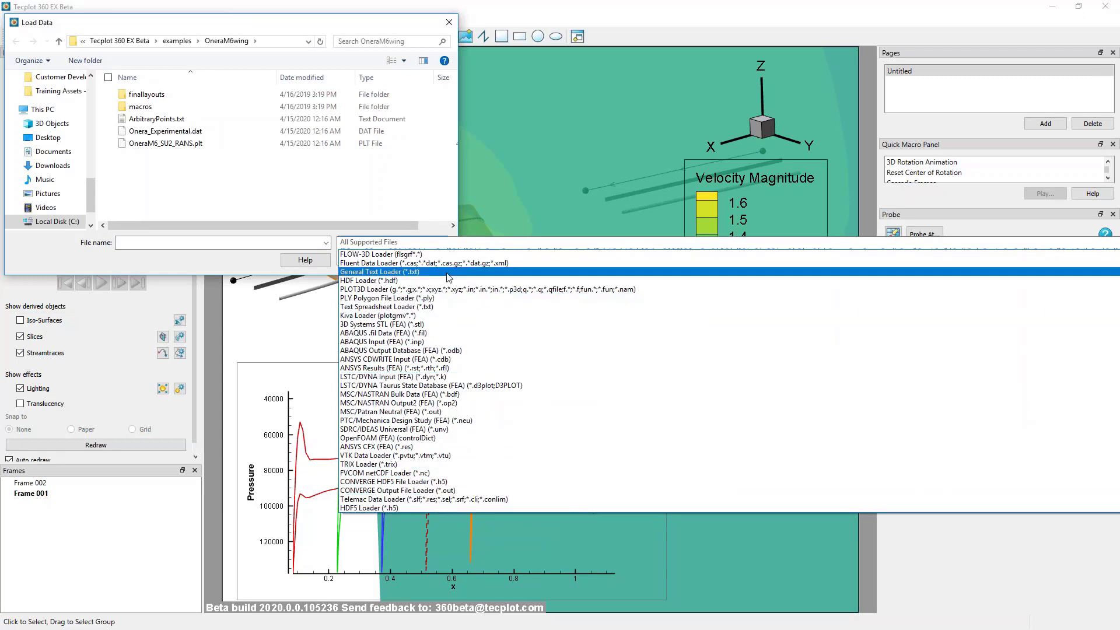
pyautogui.scroll(1, 448, 262)
pyautogui.scroll(3, 448, 262)
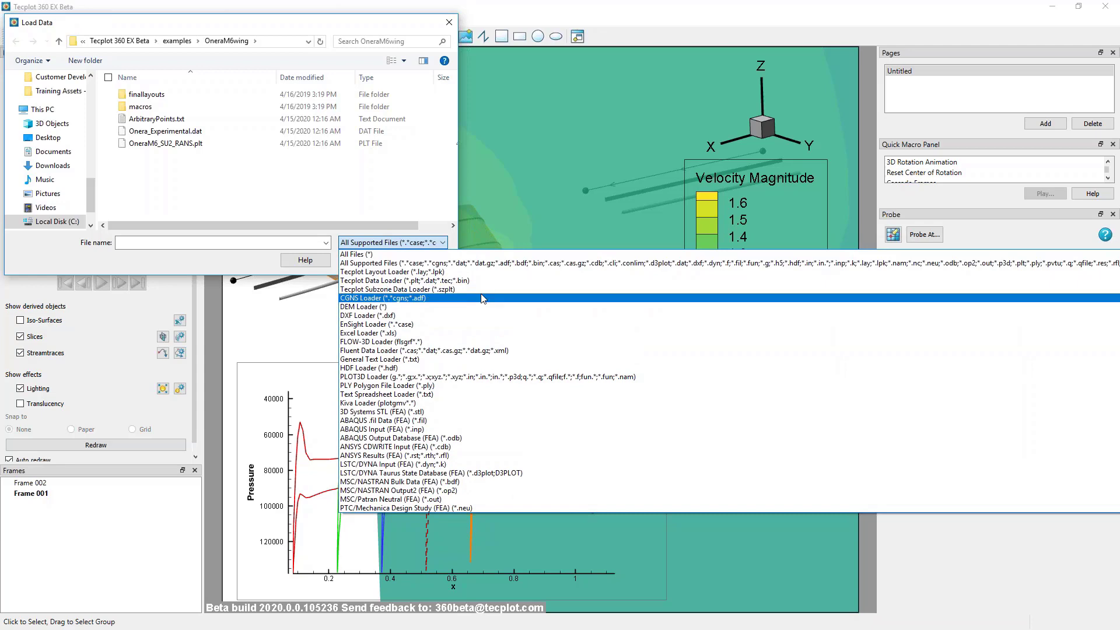
pyautogui.click(452, 24)
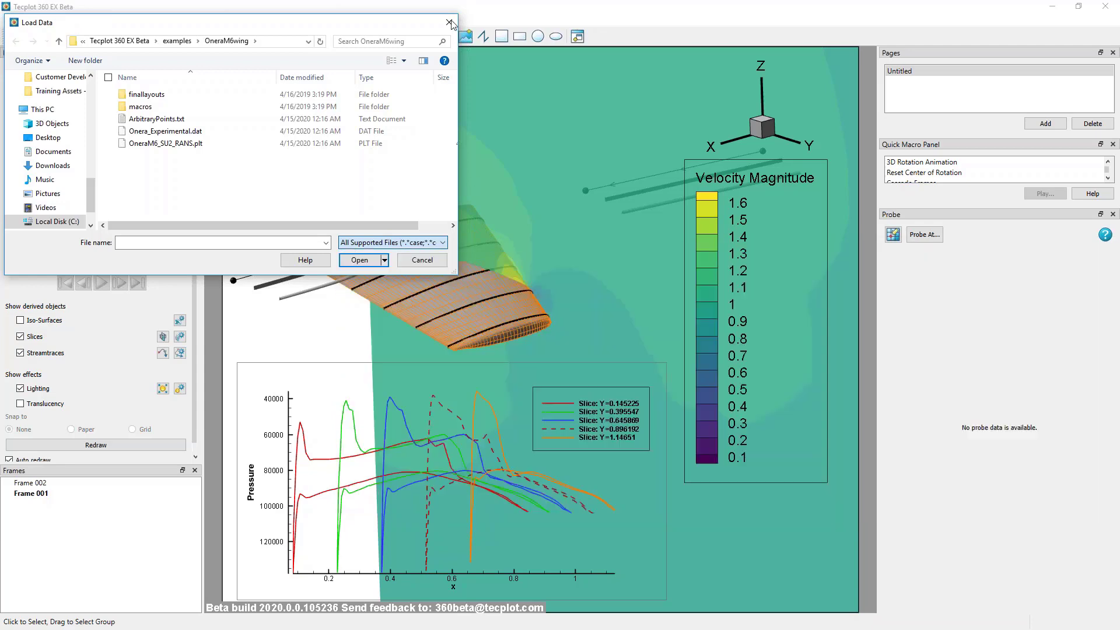
pyautogui.click(453, 24)
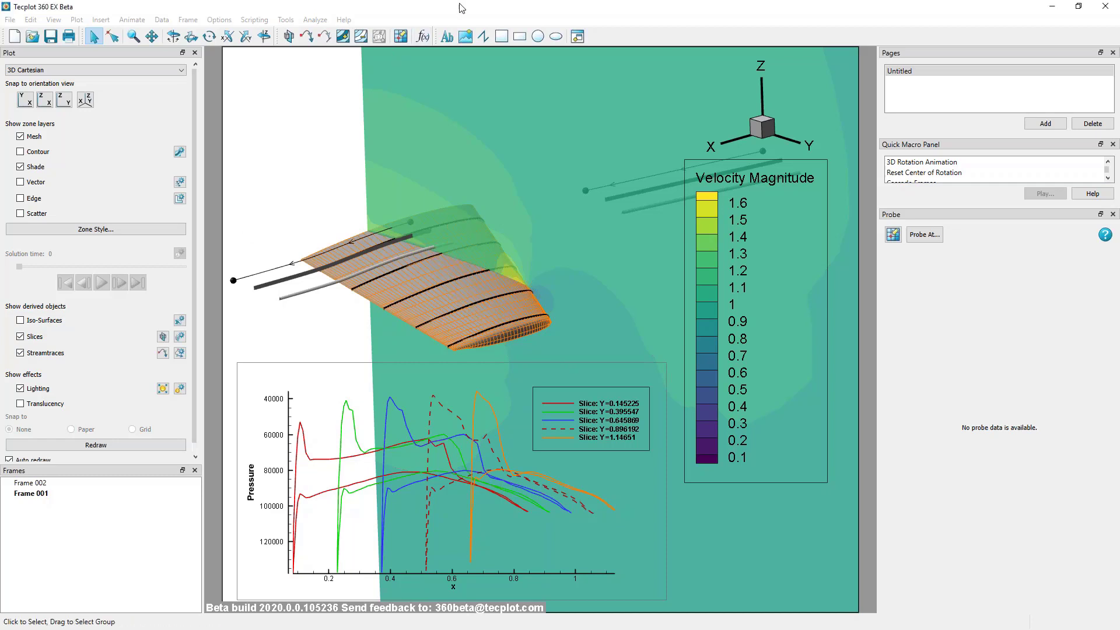
# Snap the wing through the XY, XZ and YZ views, finish in the default 3D orientation, and pan the wing above the pressure plot
pyautogui.click(45, 102)
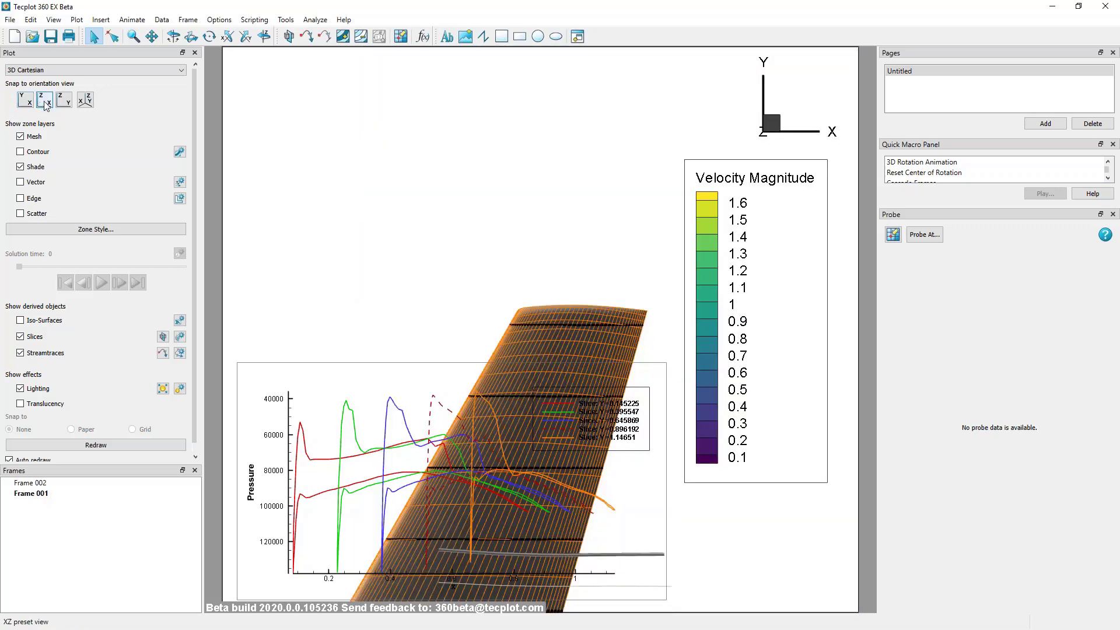
pyautogui.click(45, 102)
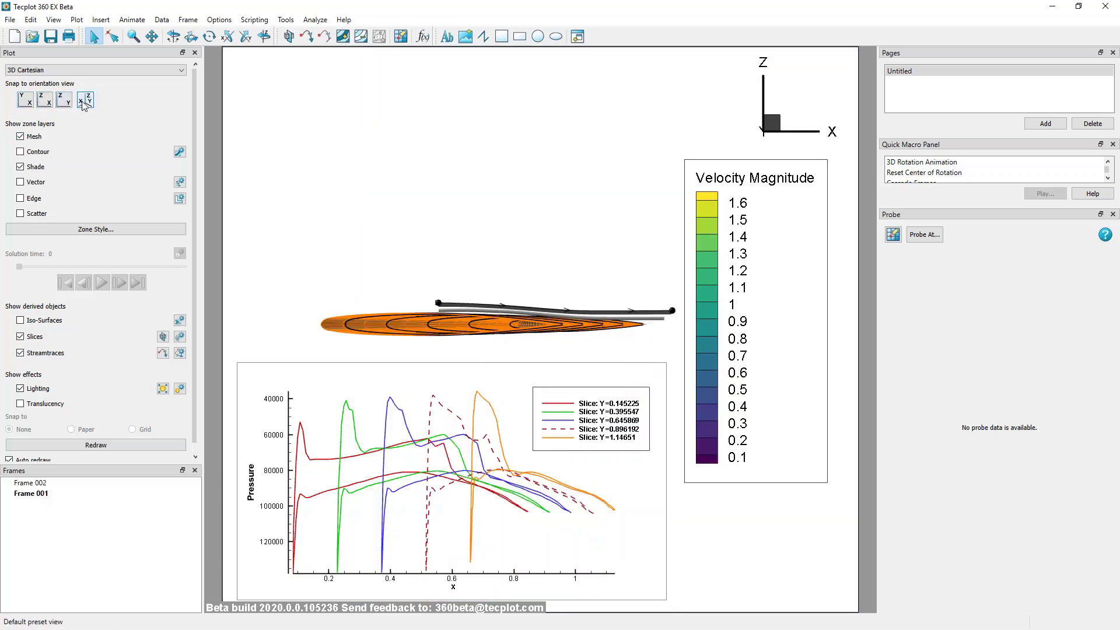
pyautogui.click(173, 36)
pyautogui.moveTo(366, 175); pyautogui.dragTo(476, 233)
pyautogui.click(84, 101)
pyautogui.click(64, 102)
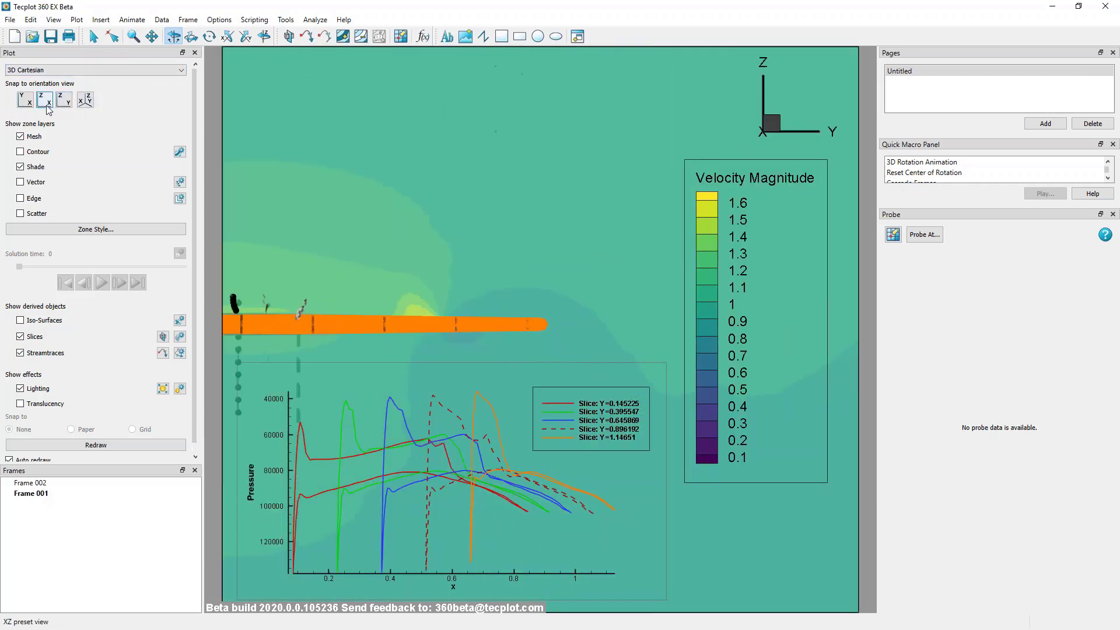
pyautogui.click(45, 102)
pyautogui.click(26, 102)
pyautogui.click(86, 104)
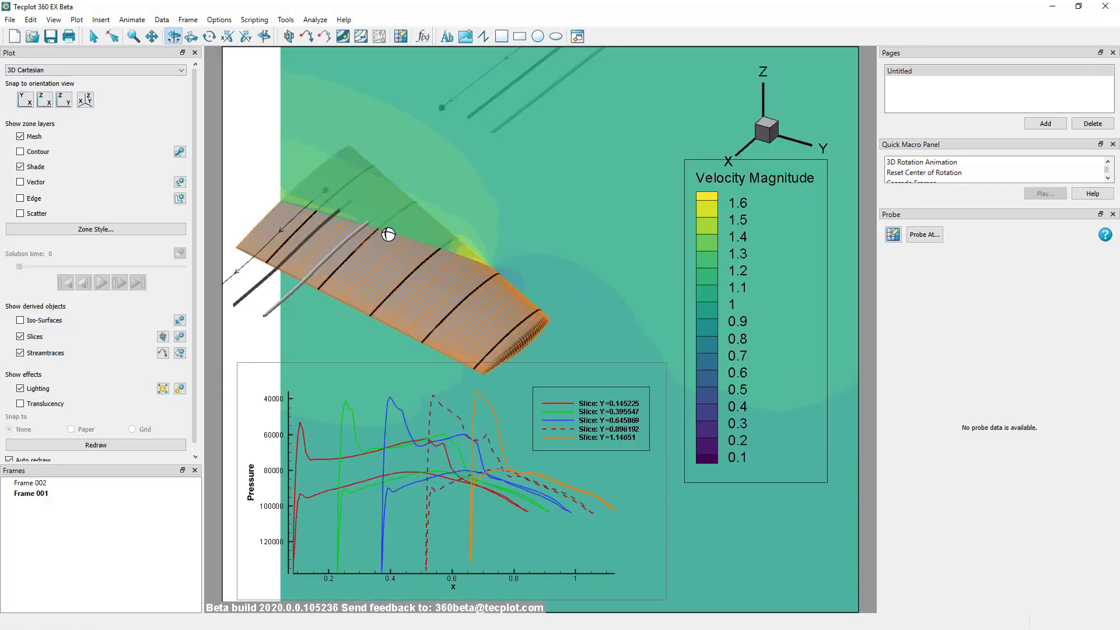
pyautogui.moveTo(388, 234); pyautogui.dragTo(562, 246, button='right')
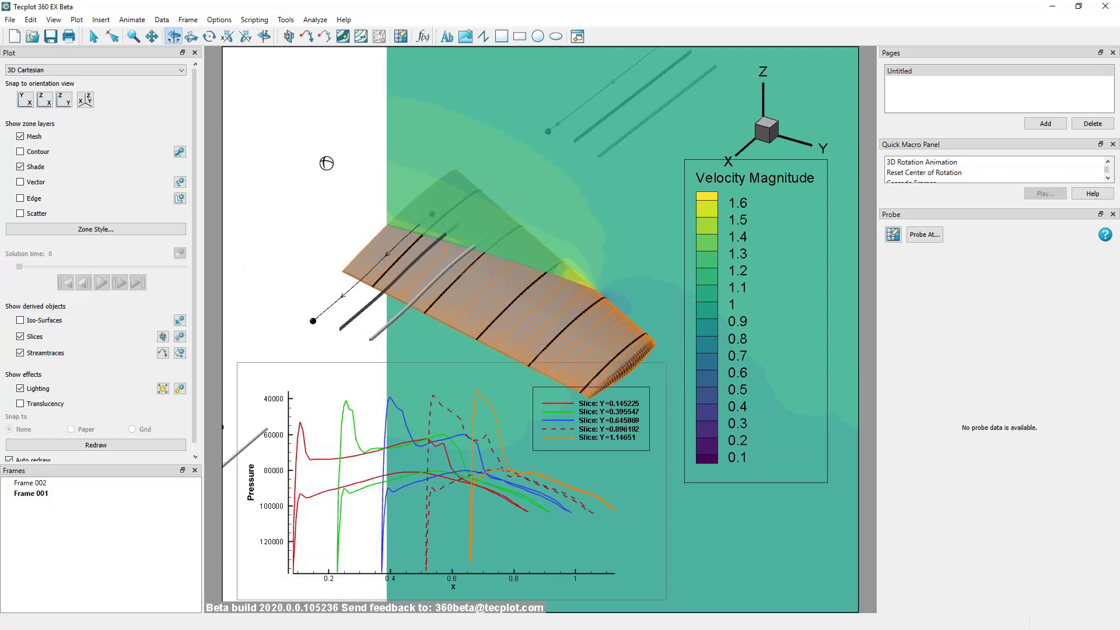
pyautogui.click(93, 37)
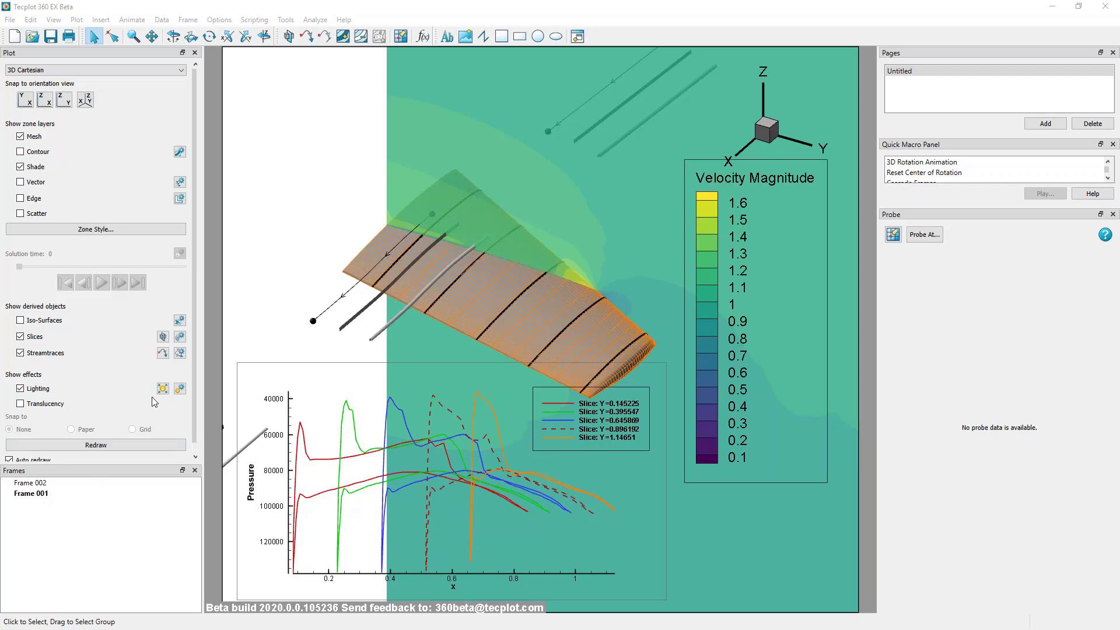
pyautogui.click(500, 8)
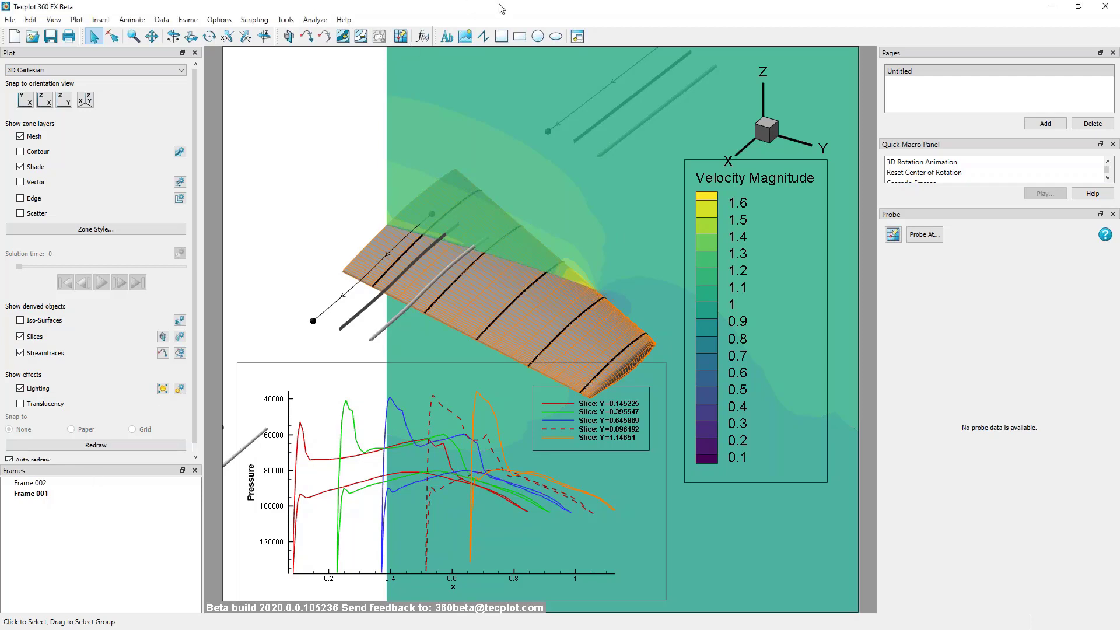
# Open the integration settings, review the zones available for integration, and cancel the zone selection
pyautogui.click(315, 20)
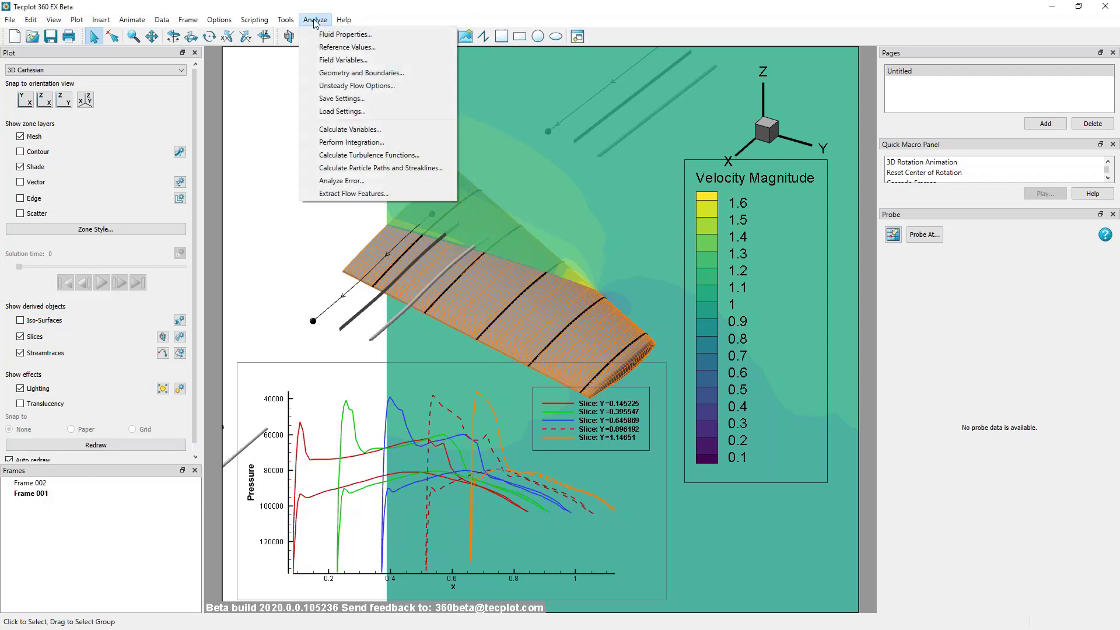
pyautogui.click(317, 143)
pyautogui.moveTo(505, 153); pyautogui.dragTo(778, 157)
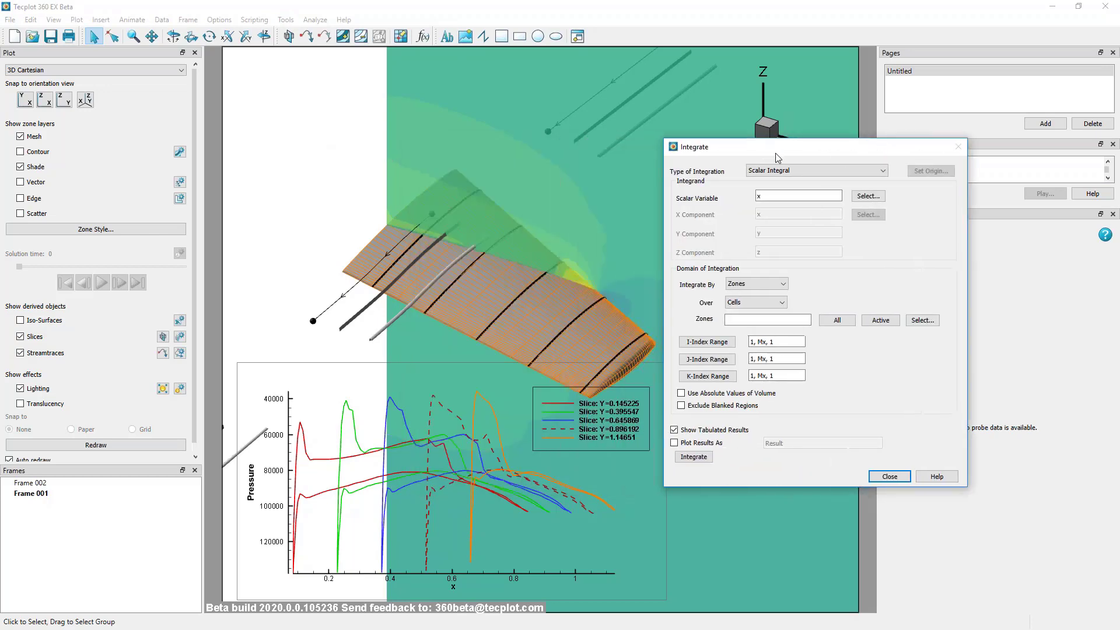
pyautogui.click(923, 320)
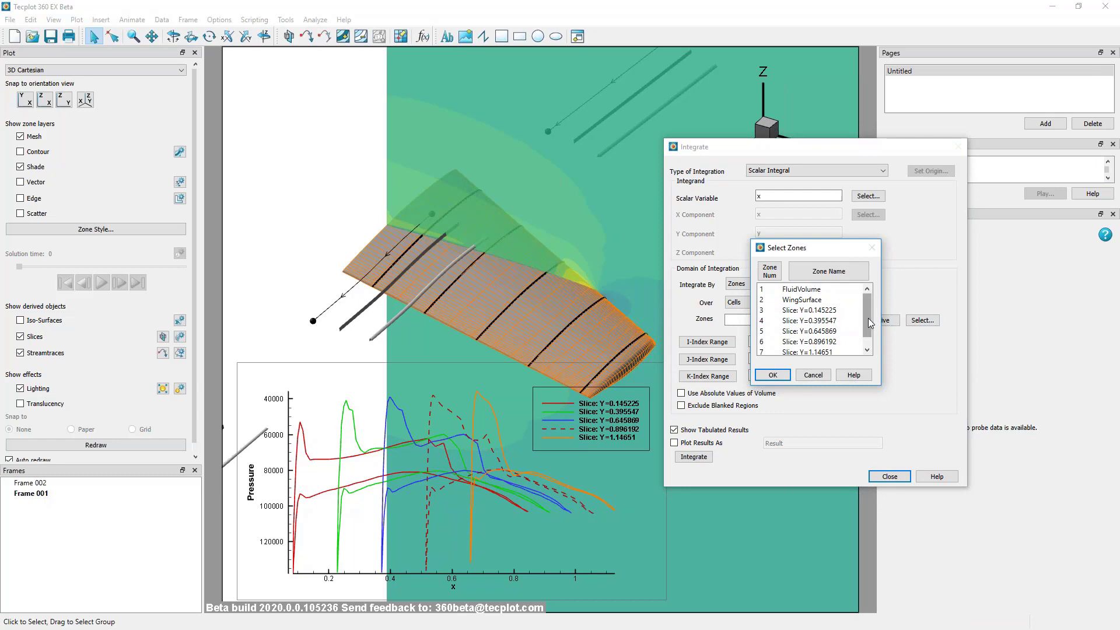
pyautogui.moveTo(870, 324); pyautogui.dragTo(871, 335)
pyautogui.click(813, 375)
# Examine the integration types, try Forces and Moments, return to Scalar Integral, and close the settings without integrating
pyautogui.click(882, 171)
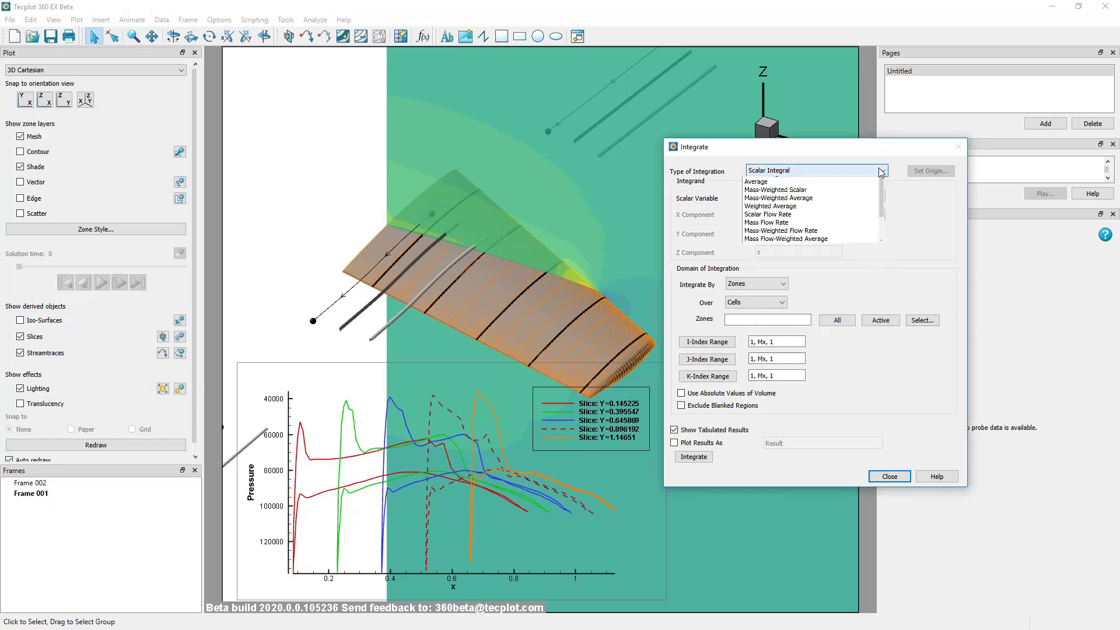
pyautogui.scroll(-2, 851, 219)
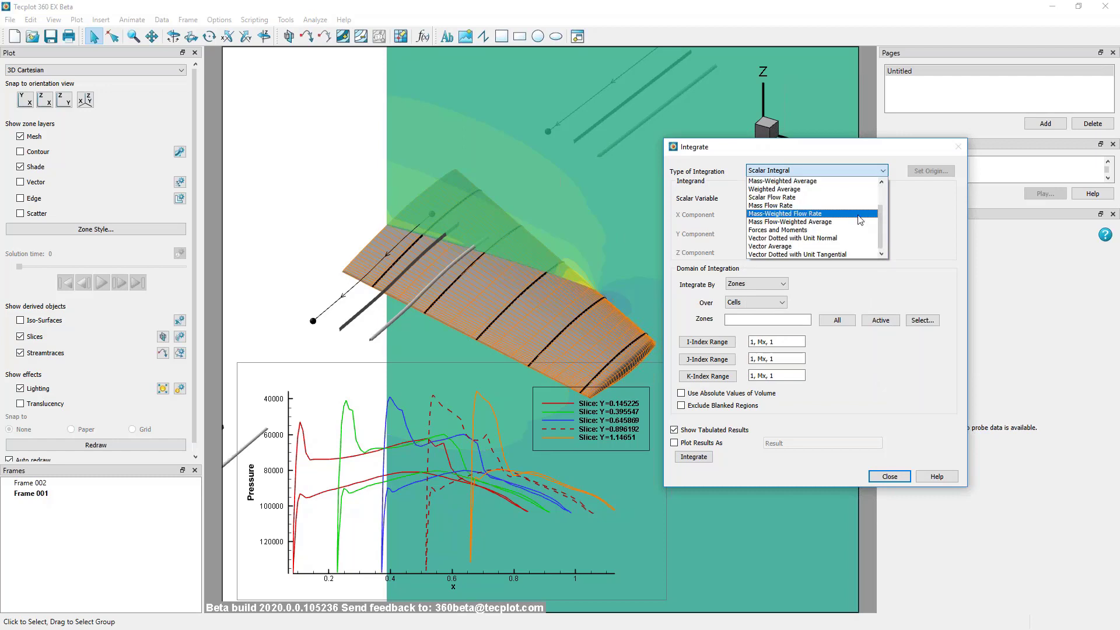
pyautogui.click(855, 230)
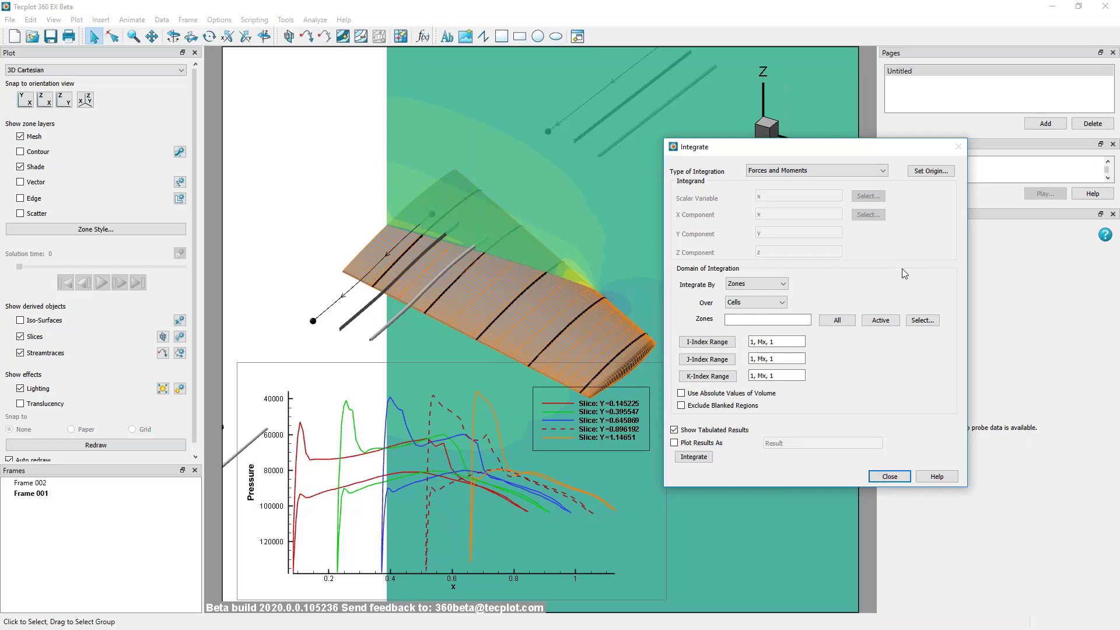
pyautogui.click(881, 171)
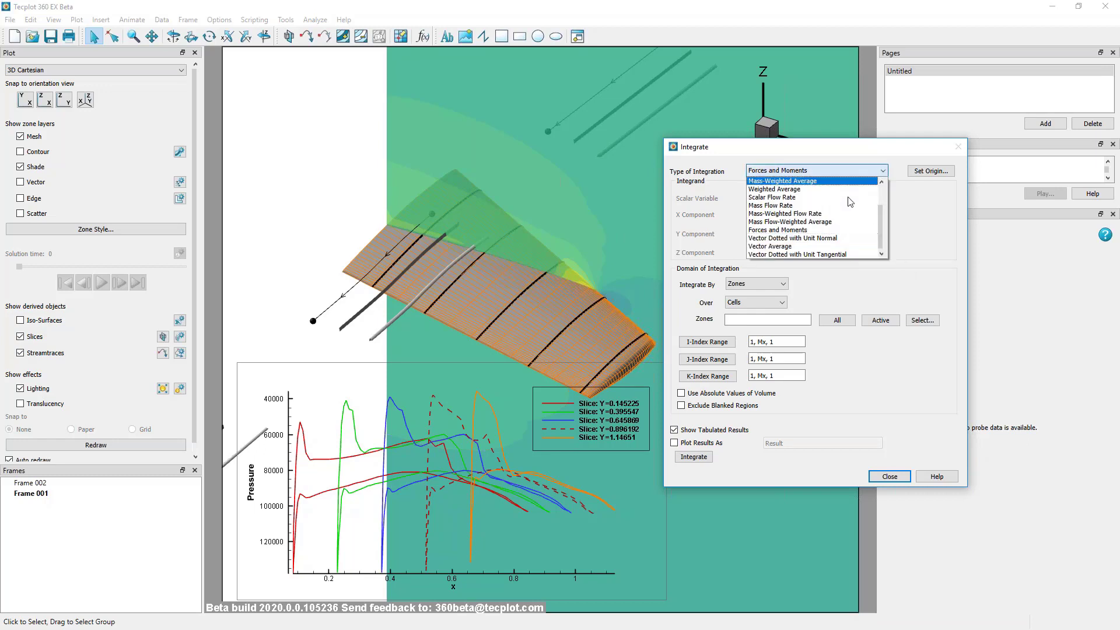
pyautogui.click(846, 180)
pyautogui.click(864, 171)
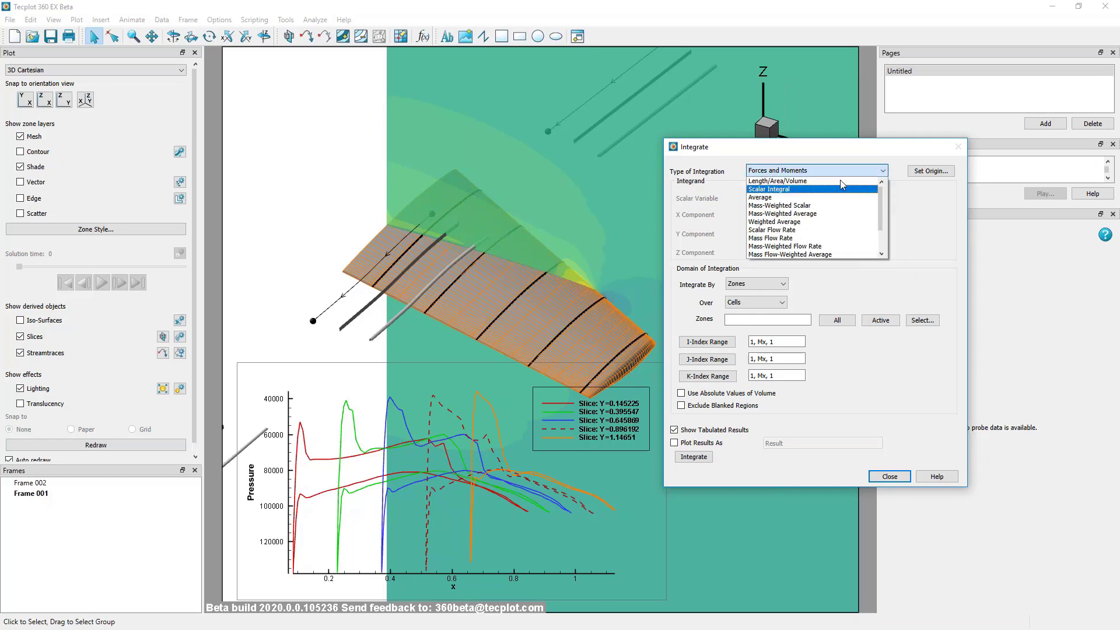
pyautogui.click(827, 189)
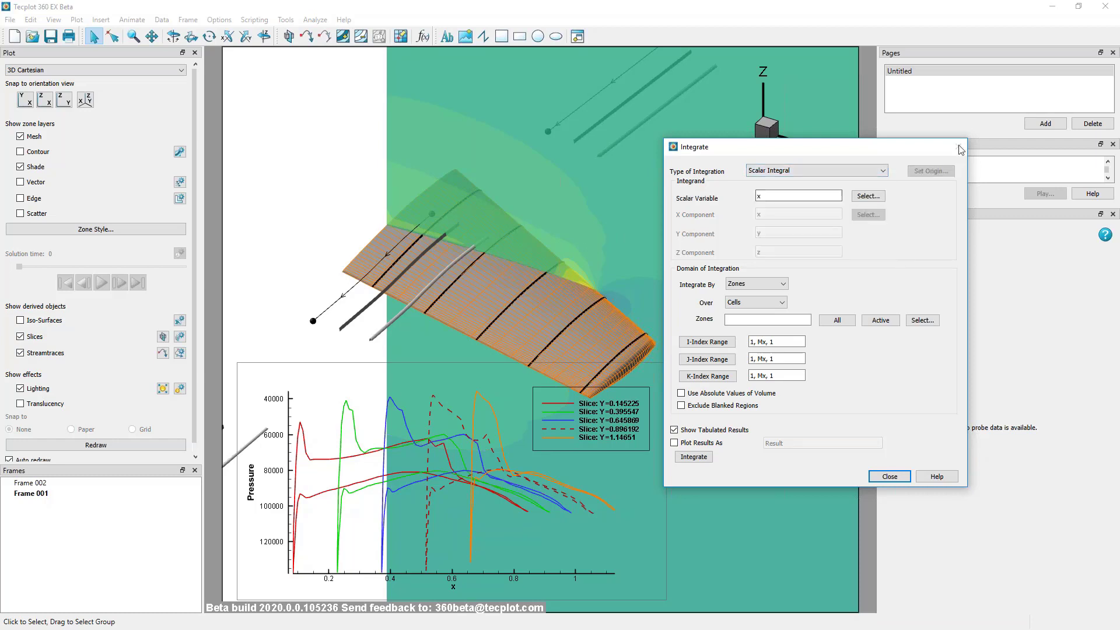
pyautogui.click(890, 477)
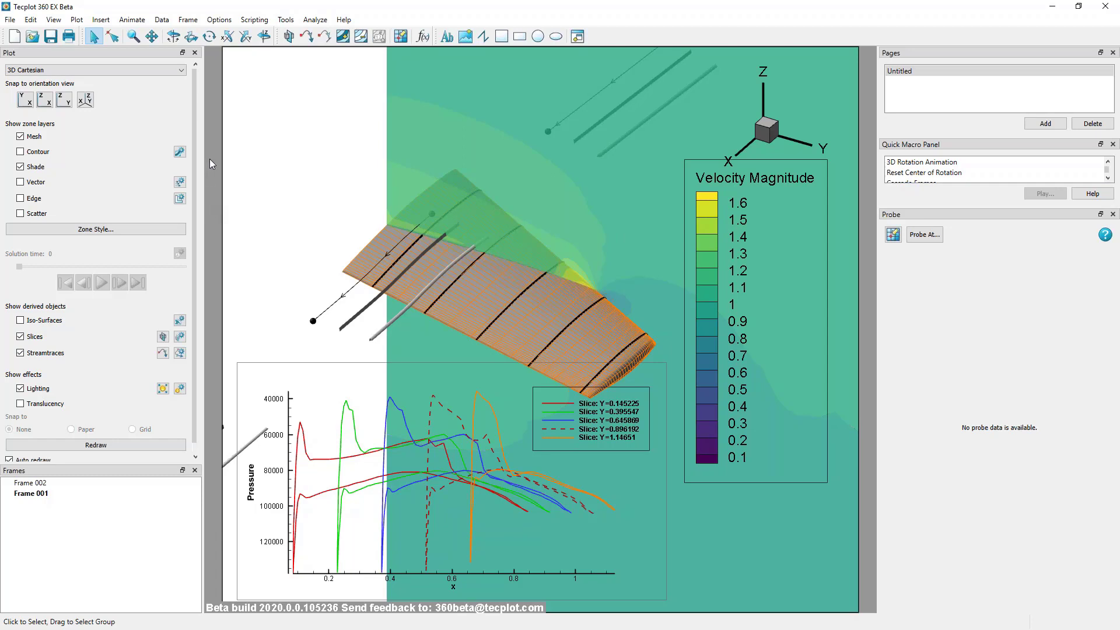
# Switch the wing's frame to a 2D Cartesian plot with Momentum U and Momentum V as the vector variables
pyautogui.click(142, 72)
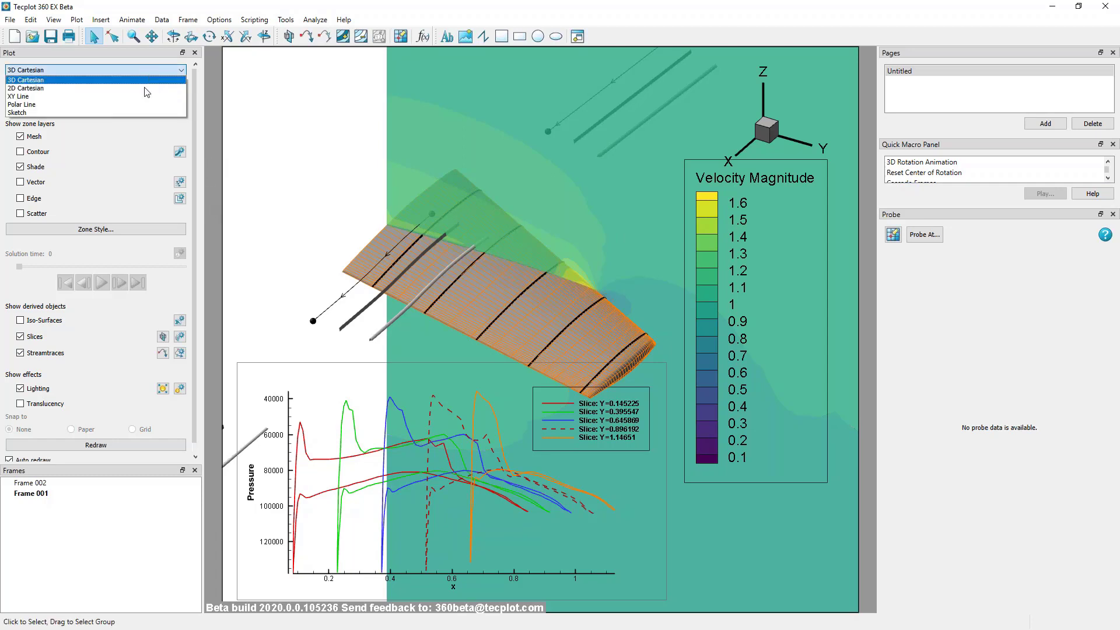
pyautogui.click(145, 87)
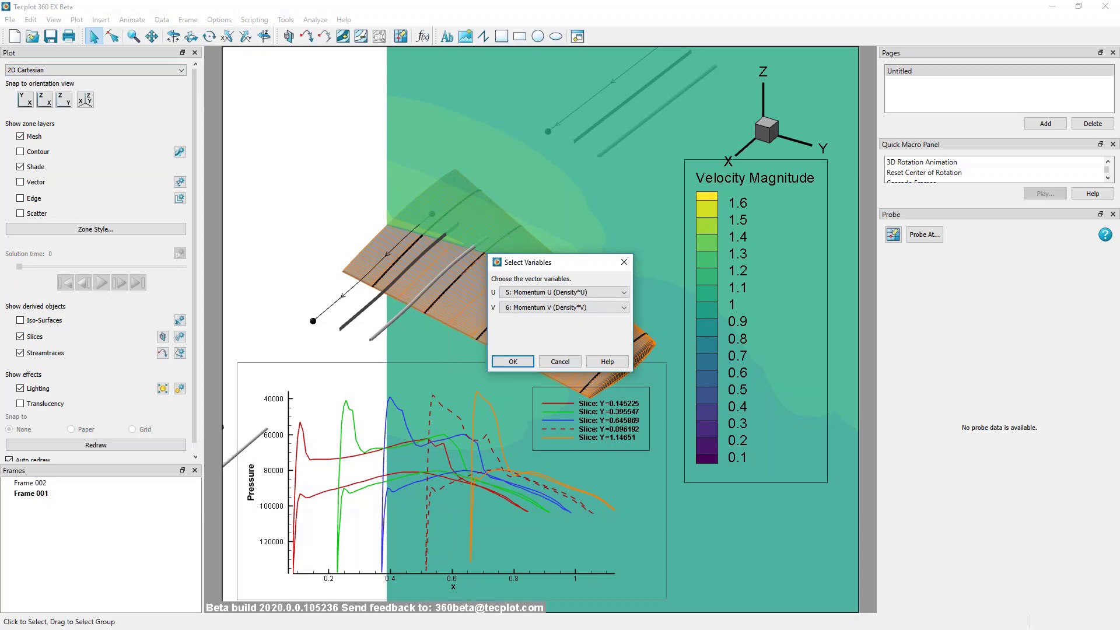
pyautogui.click(511, 363)
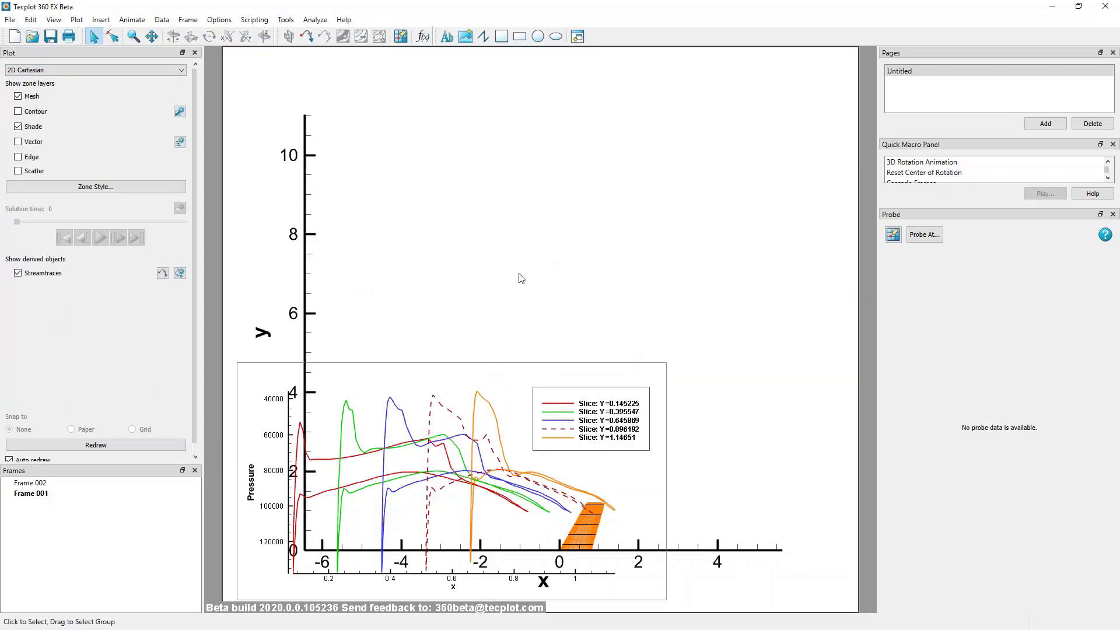
# Move the pressure plot frame to the upper-right part of the page and enlarge the 2D wing in the space below it
pyautogui.click(520, 368)
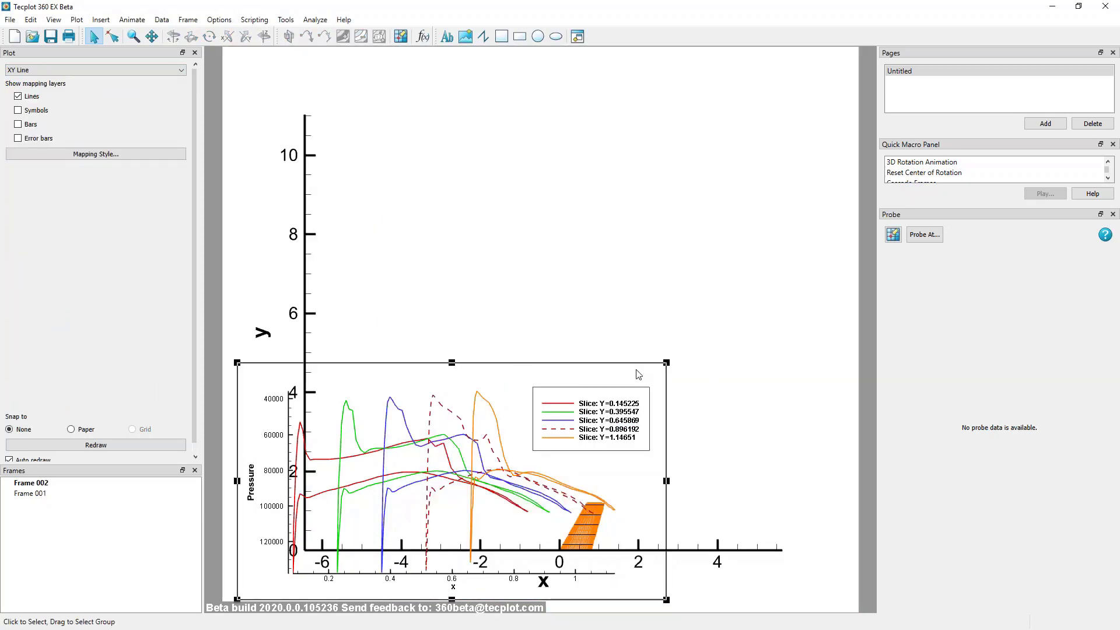
pyautogui.moveTo(601, 364); pyautogui.dragTo(821, 61)
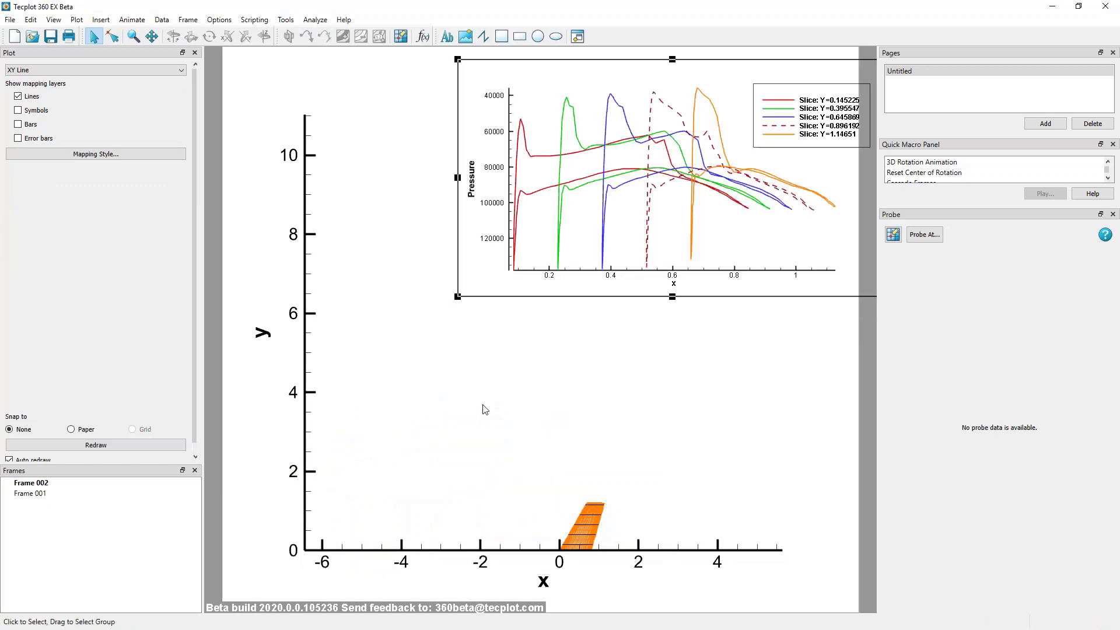
pyautogui.moveTo(485, 408); pyautogui.dragTo(498, 525, button='middle')
pyautogui.moveTo(498, 525); pyautogui.dragTo(458, 409, button='right')
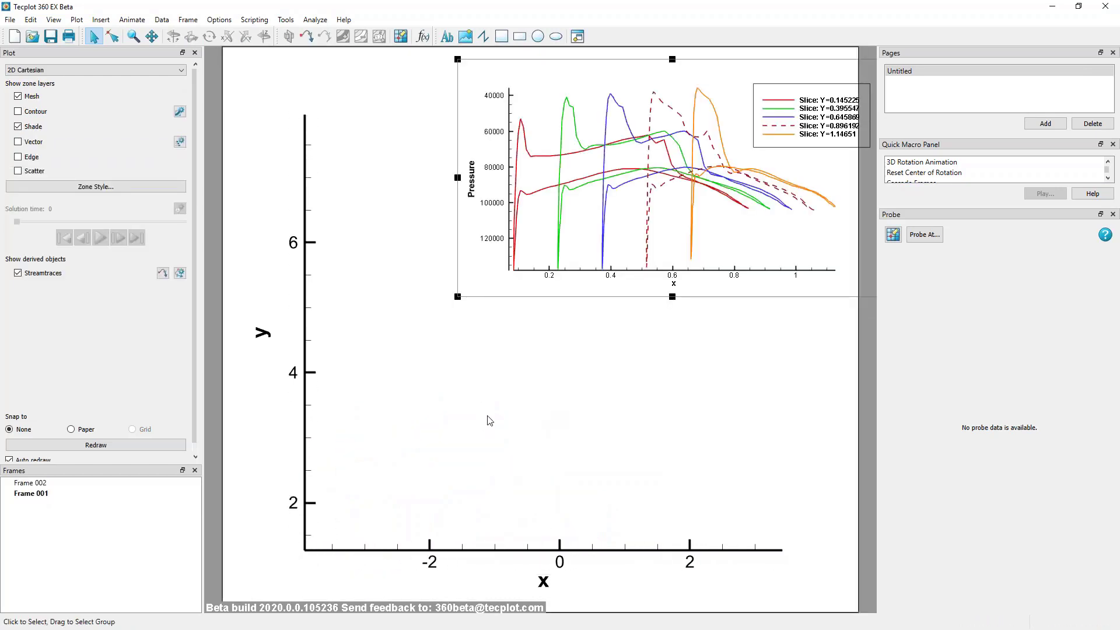
pyautogui.hotkey('ctrl', 'f')
pyautogui.moveTo(597, 488); pyautogui.dragTo(579, 517, button='middle')
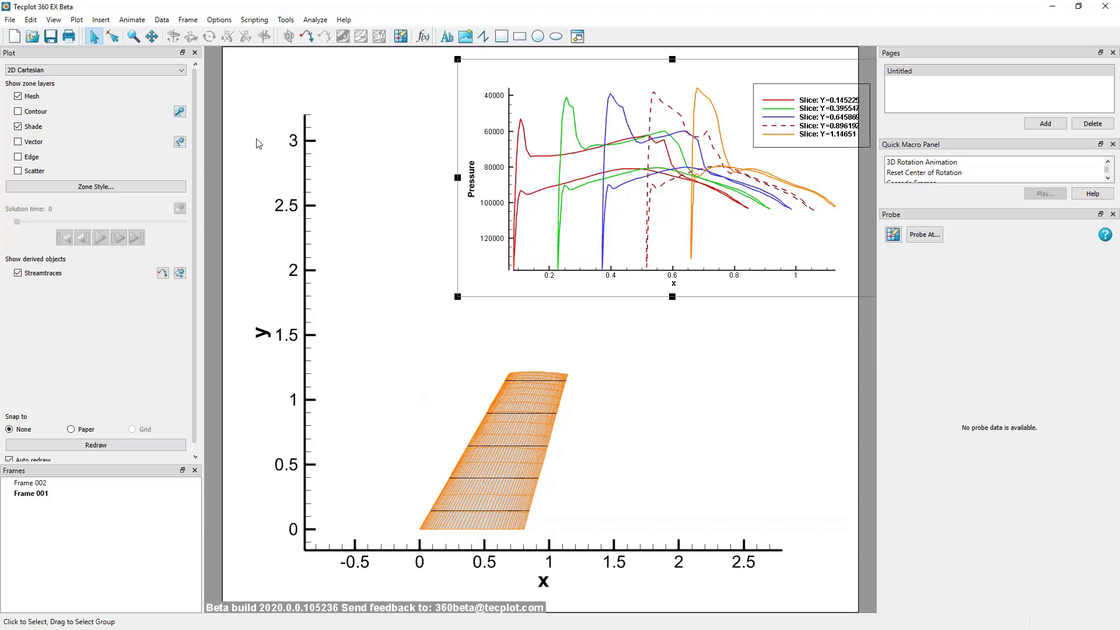
# Switch the wing's frame back to the 3D Cartesian plot type
pyautogui.click(175, 71)
pyautogui.click(172, 81)
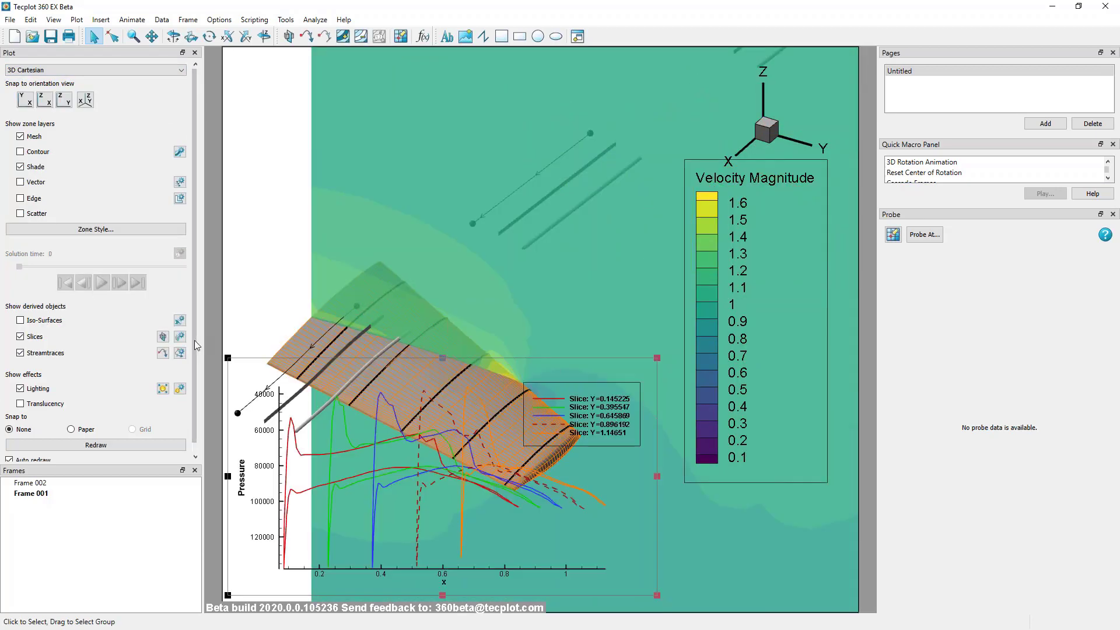
# Shift the 3D wing upward in its frame so it sits clear above the pressure plot
pyautogui.click(385, 244)
pyautogui.moveTo(385, 243); pyautogui.dragTo(428, 141, button='middle')
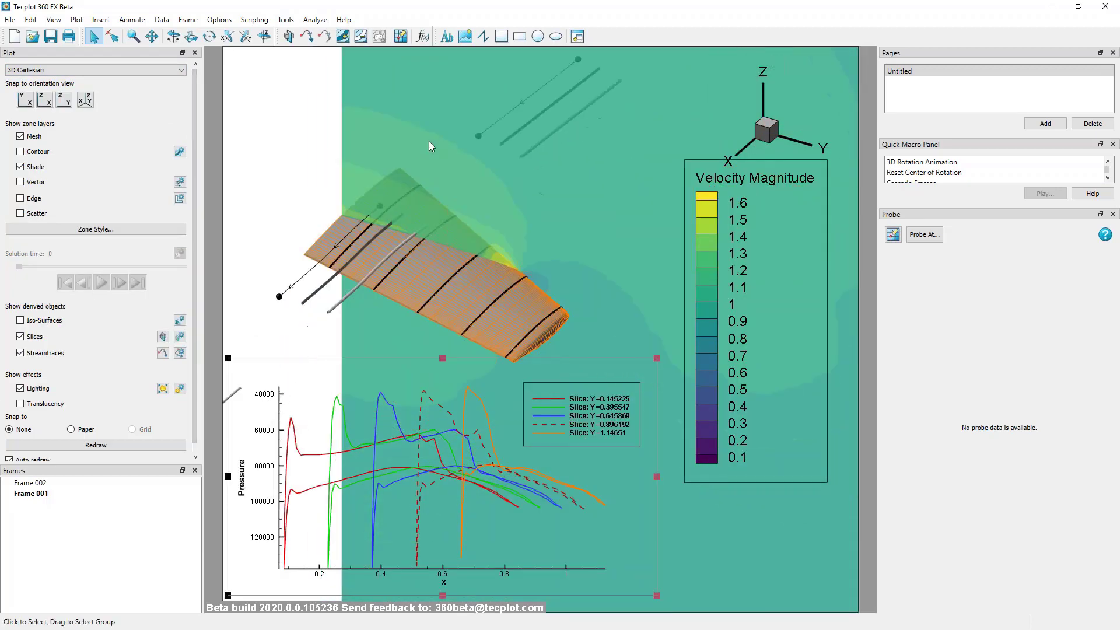
# Open the help page for Specify Equations and go to its Equation Syntax section
pyautogui.click(156, 21)
pyautogui.moveTo(206, 36)
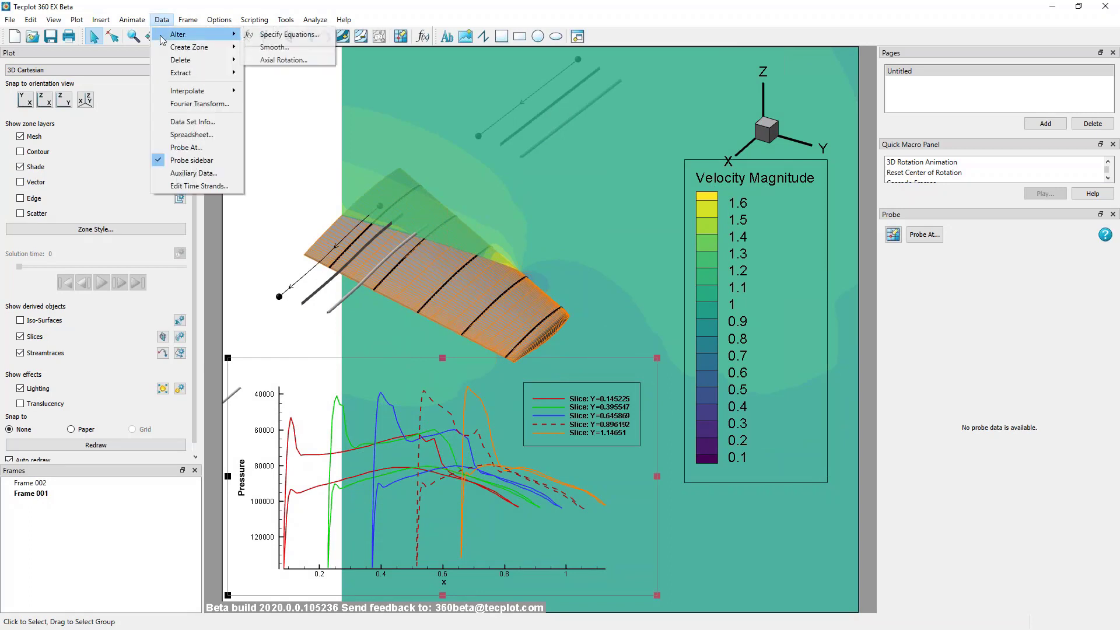
pyautogui.click(274, 35)
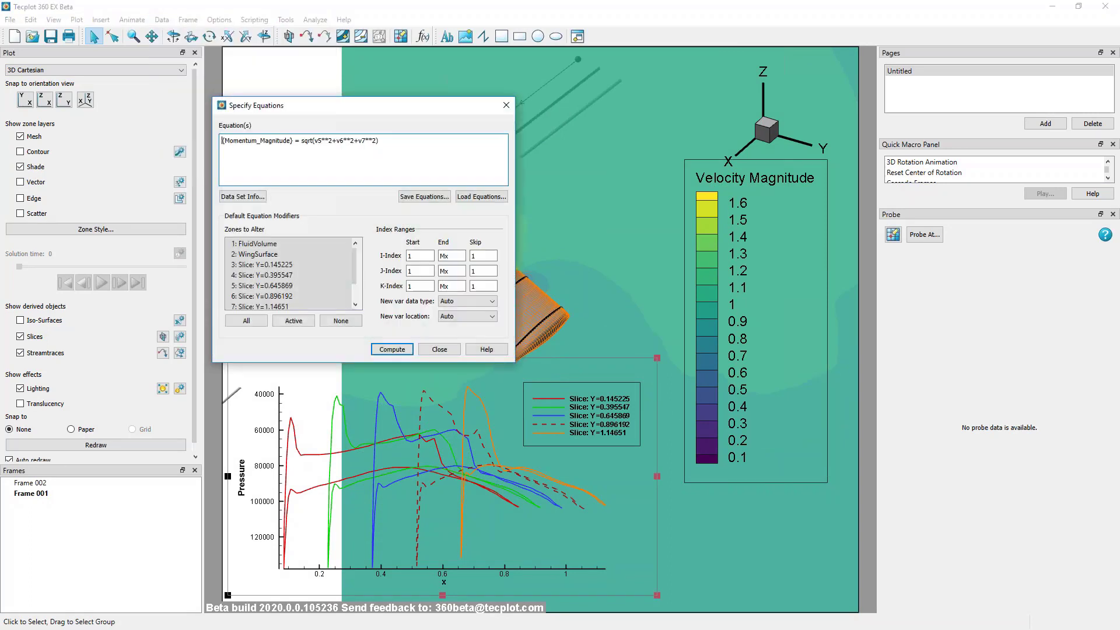
pyautogui.click(493, 350)
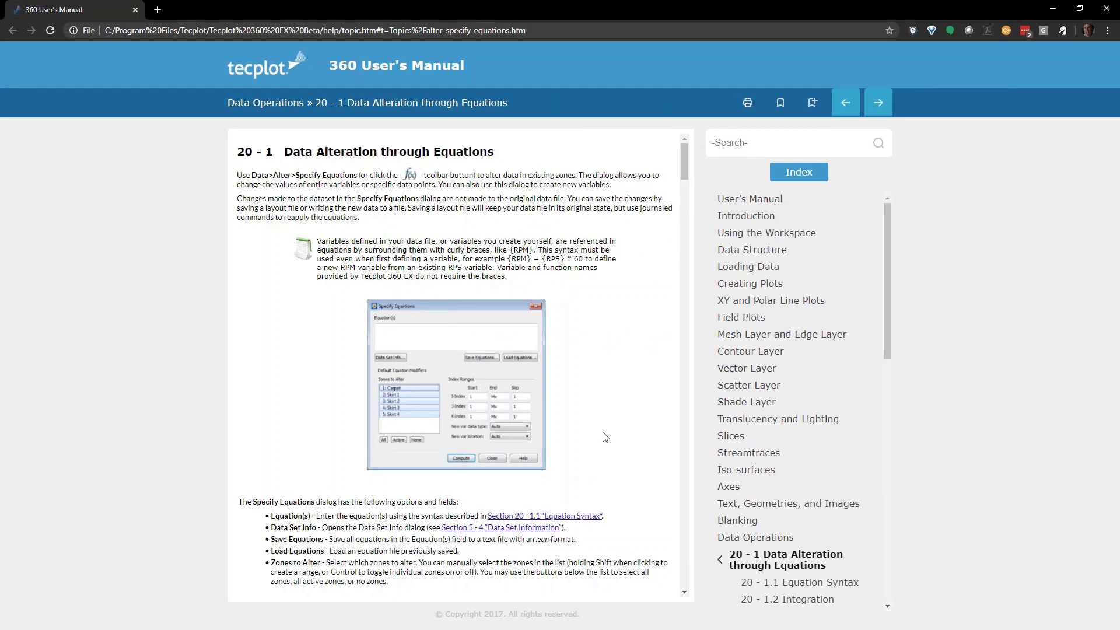
pyautogui.click(585, 517)
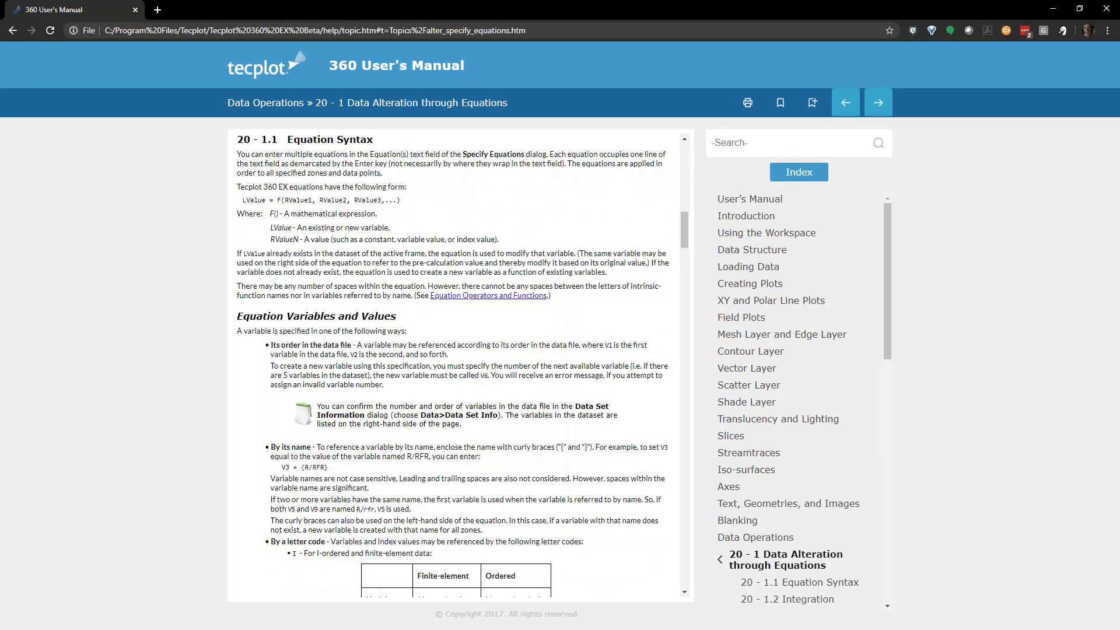
# Examine the letter codes, conditional expressions and derivative functions in the manual, then close it and the equations dialog without computing
pyautogui.scroll(-10, 298, 288)
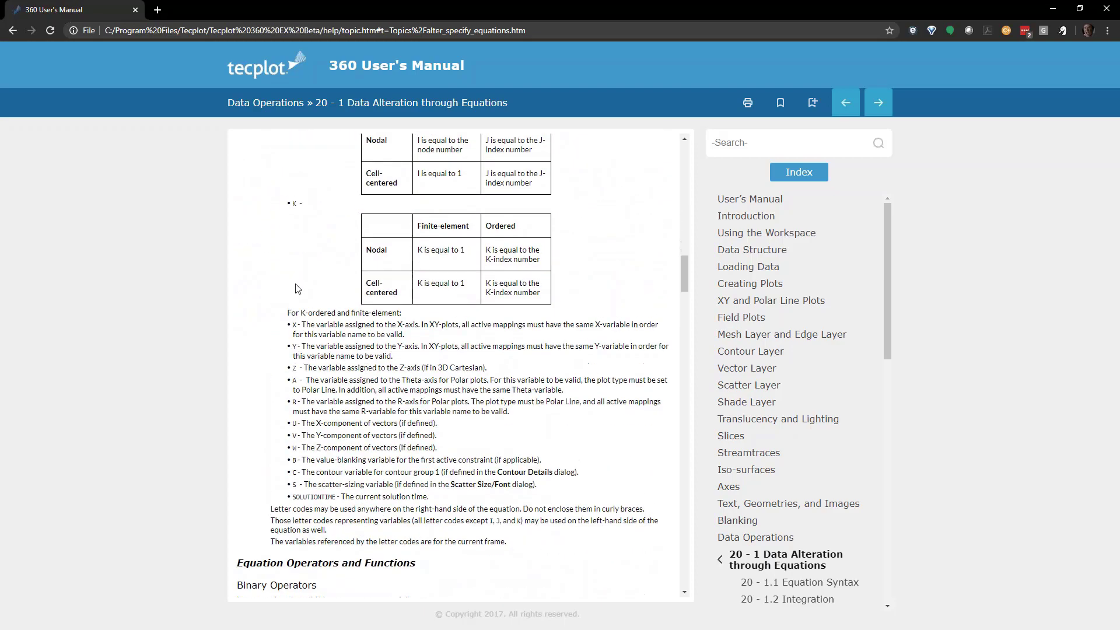
pyautogui.scroll(3, 298, 288)
pyautogui.scroll(-15, 295, 283)
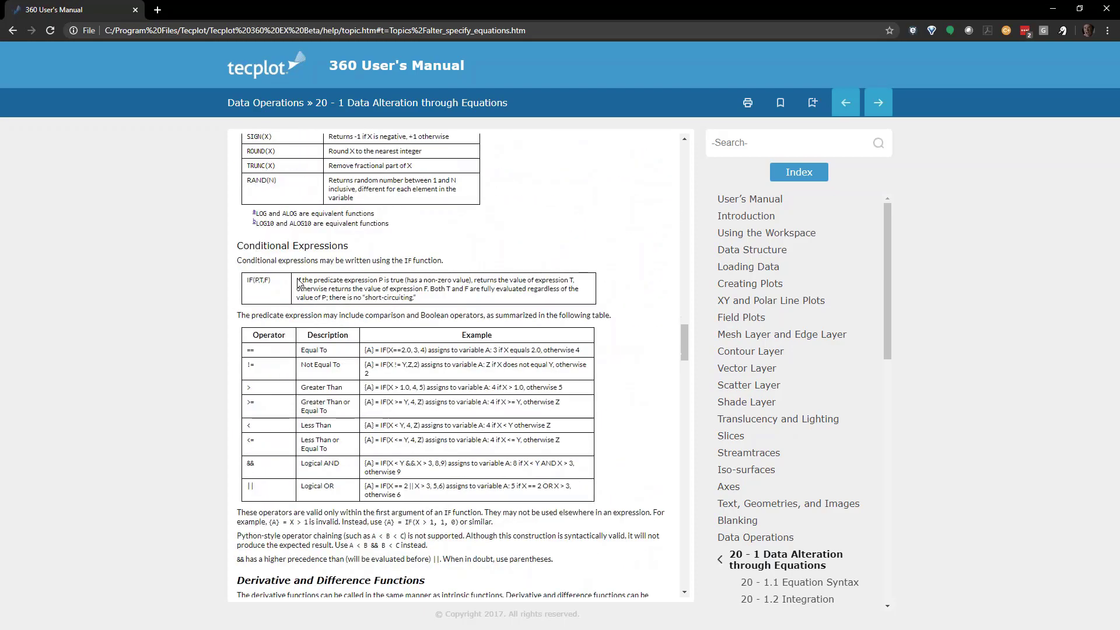
pyautogui.scroll(2, 299, 283)
pyautogui.scroll(-4, 303, 245)
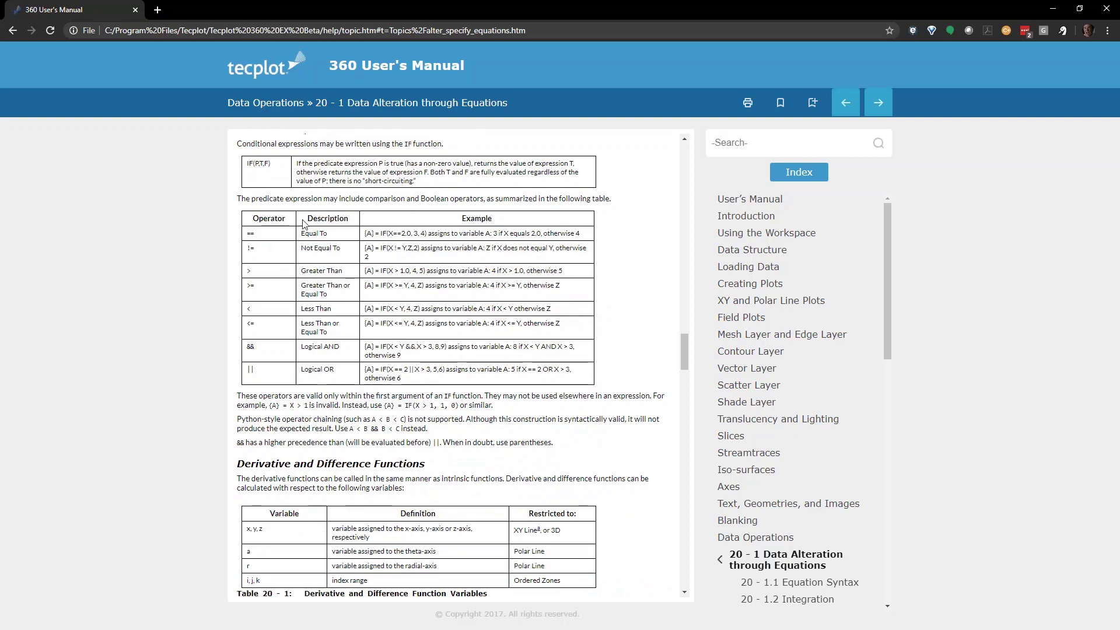
pyautogui.scroll(-2, 303, 223)
pyautogui.scroll(1, 326, 280)
pyautogui.scroll(-3, 350, 326)
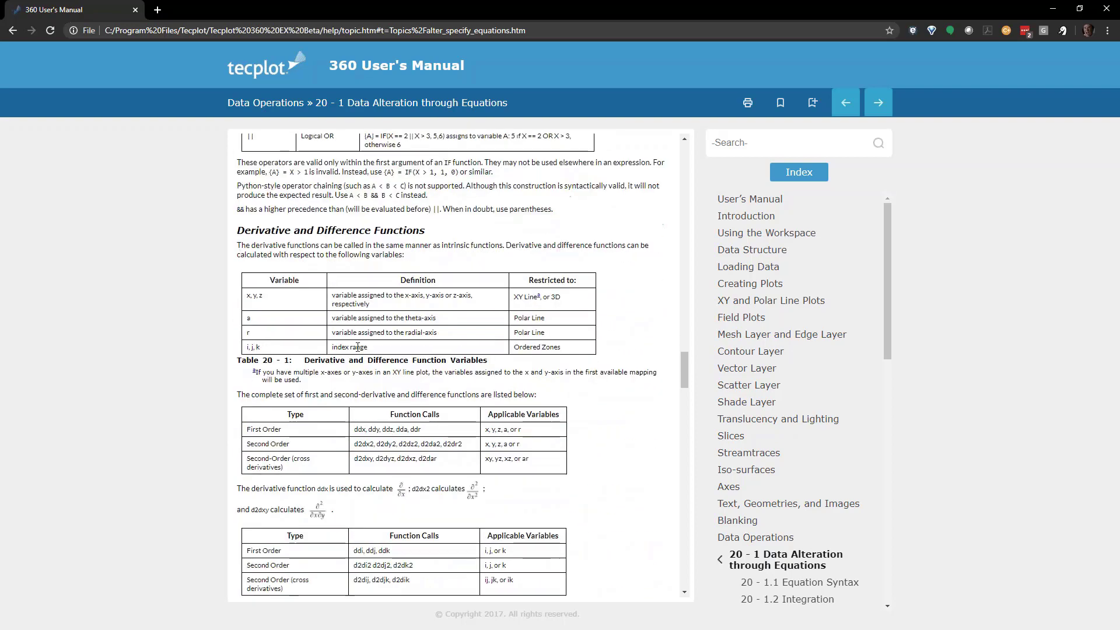
pyautogui.scroll(-1, 357, 348)
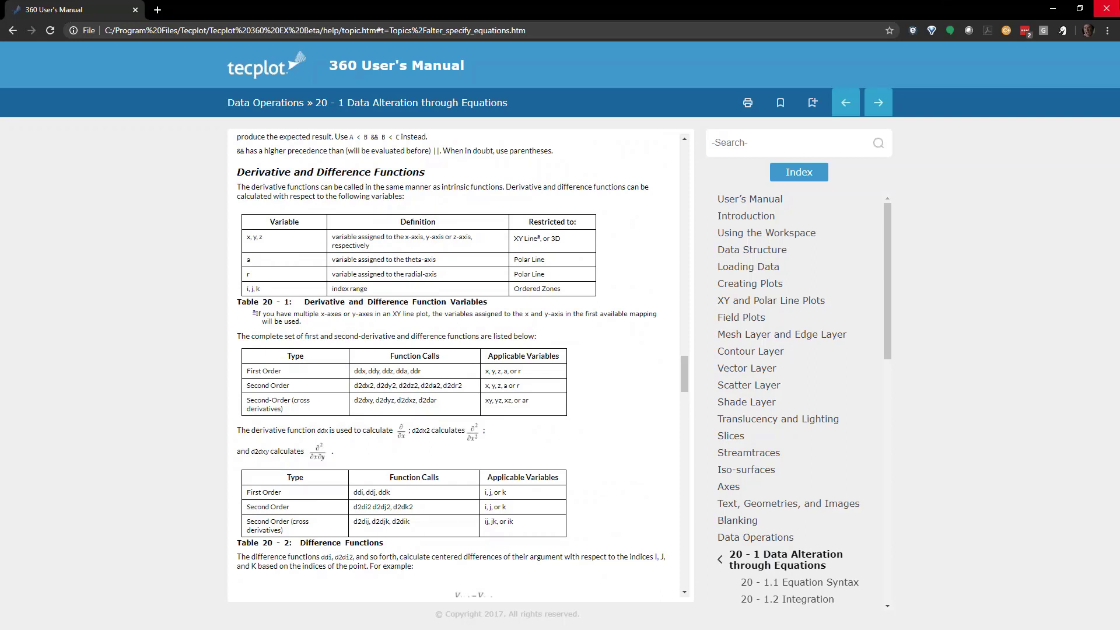
pyautogui.click(1107, 9)
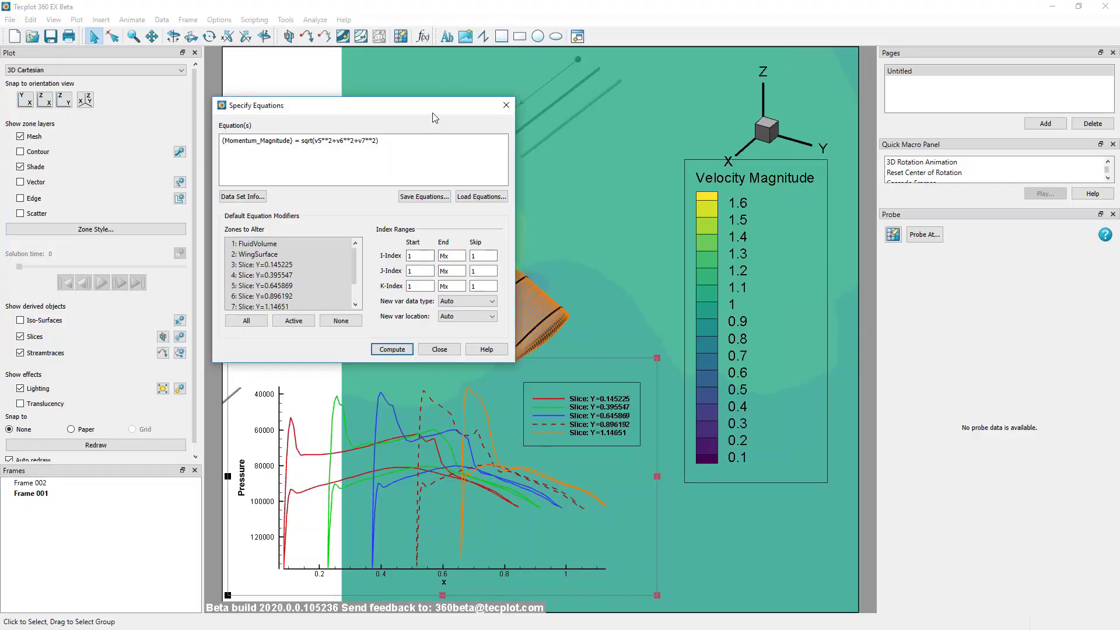
pyautogui.moveTo(438, 103); pyautogui.dragTo(456, 70)
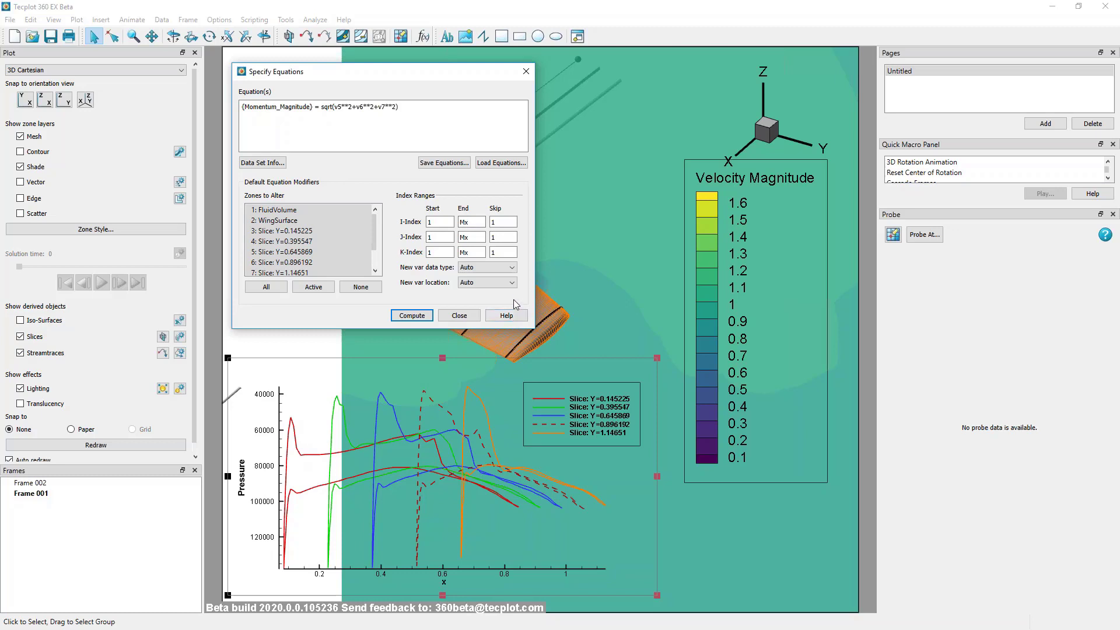
pyautogui.click(459, 315)
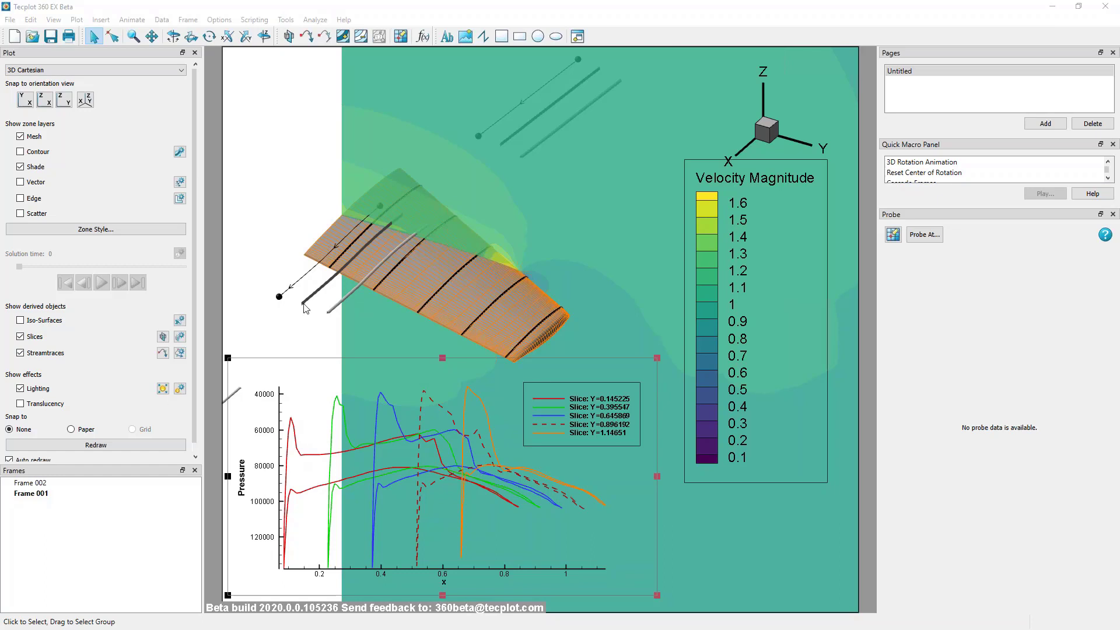
# Examine the PNG export settings for all frames, including Antialiasing, and leave without exporting
pyautogui.click(414, 7)
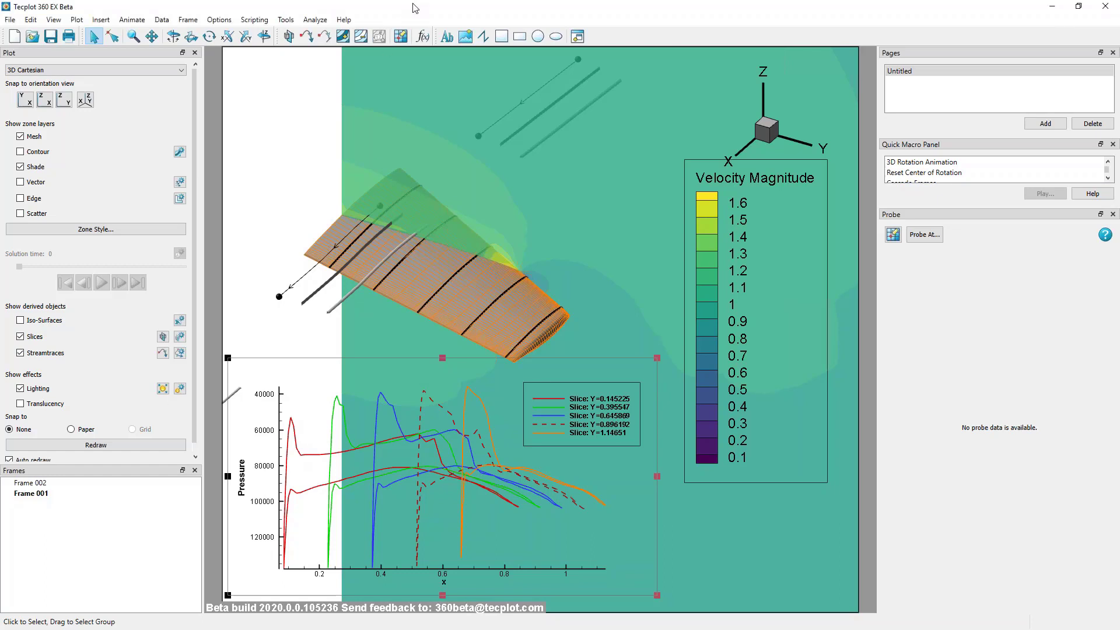
pyautogui.click(10, 19)
pyautogui.click(40, 178)
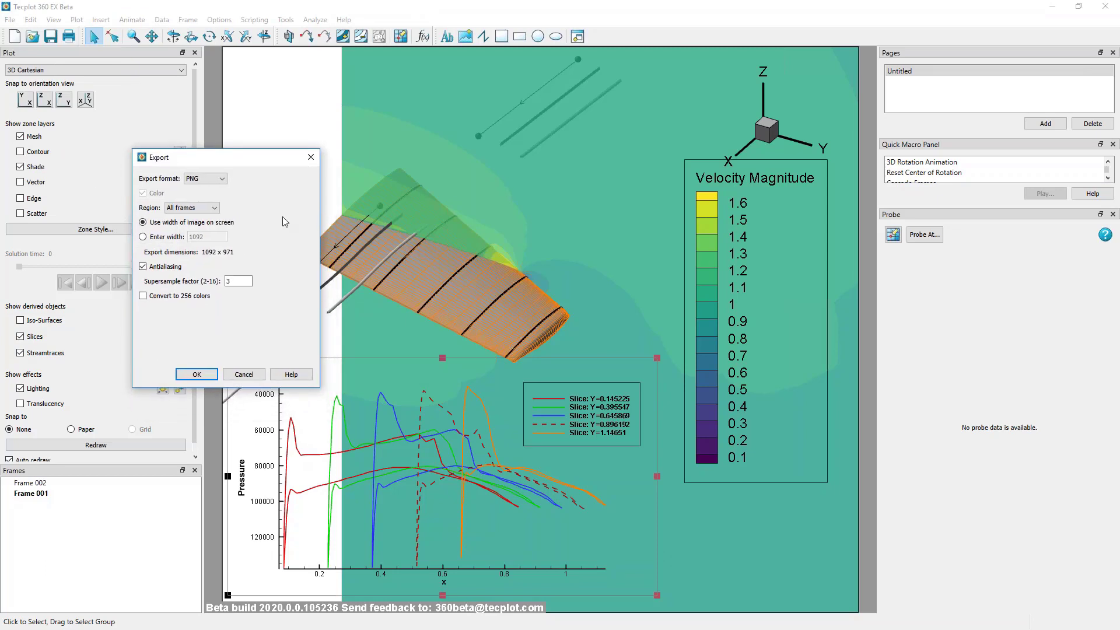
pyautogui.click(189, 268)
pyautogui.click(190, 268)
pyautogui.click(244, 374)
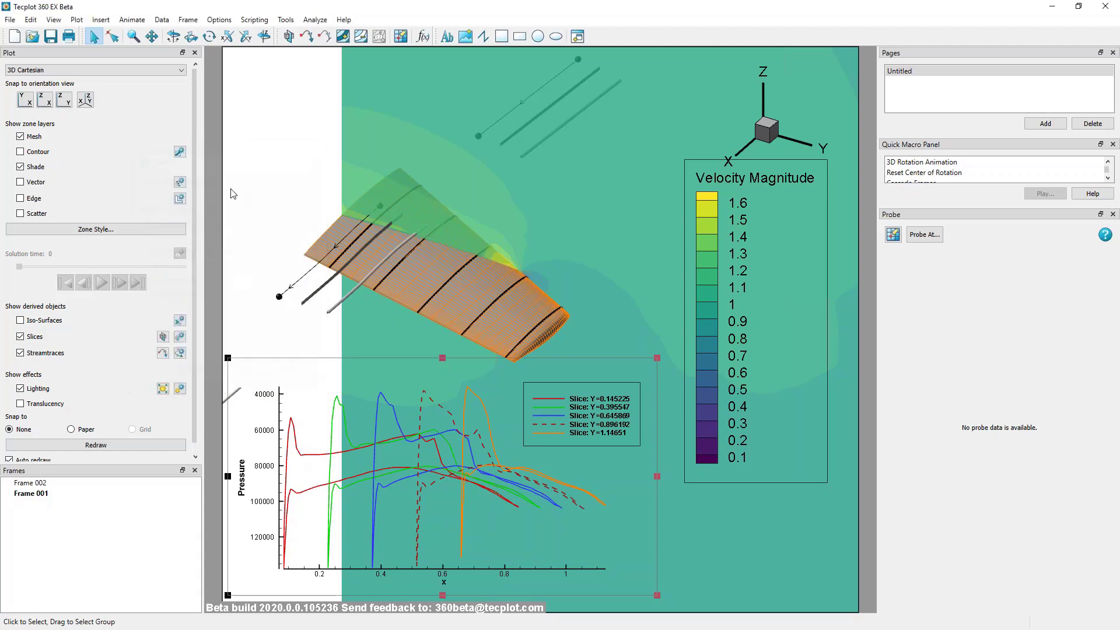
# Set the PNG export of all frames to use an entered width of 1092 and confirm the export settings
pyautogui.click(229, 188)
pyautogui.click(10, 20)
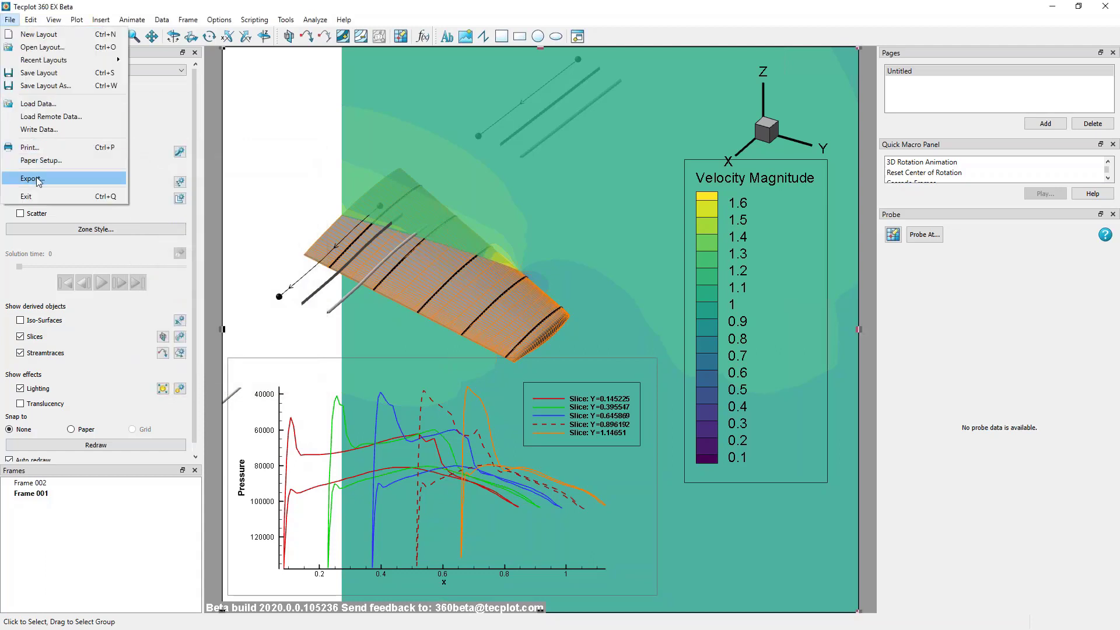
pyautogui.click(33, 178)
pyautogui.click(162, 237)
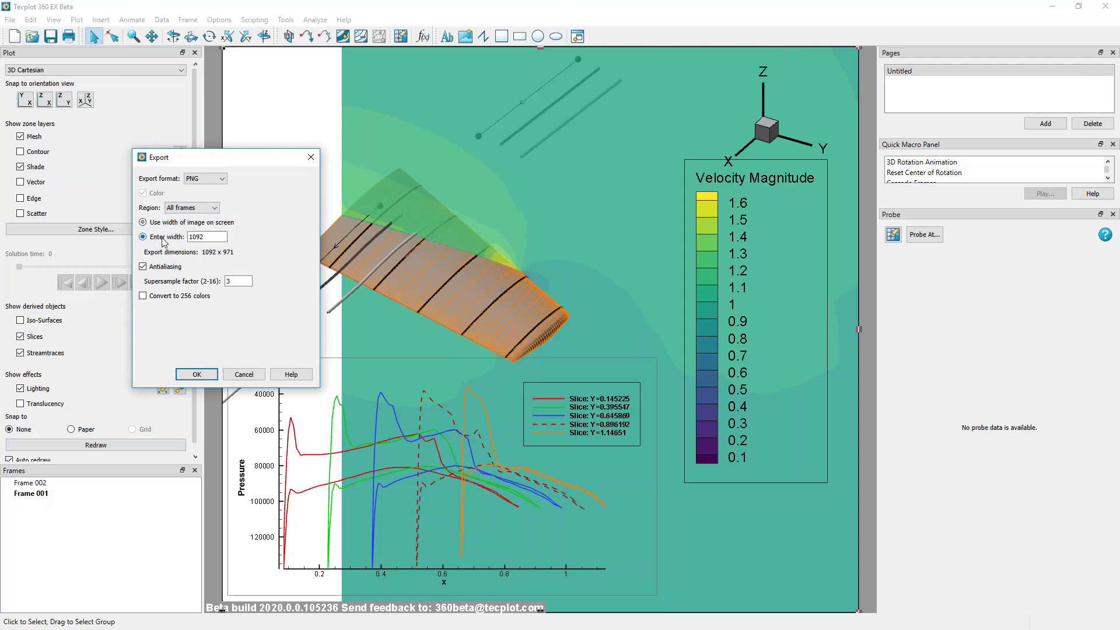
pyautogui.moveTo(250, 161); pyautogui.dragTo(218, 176)
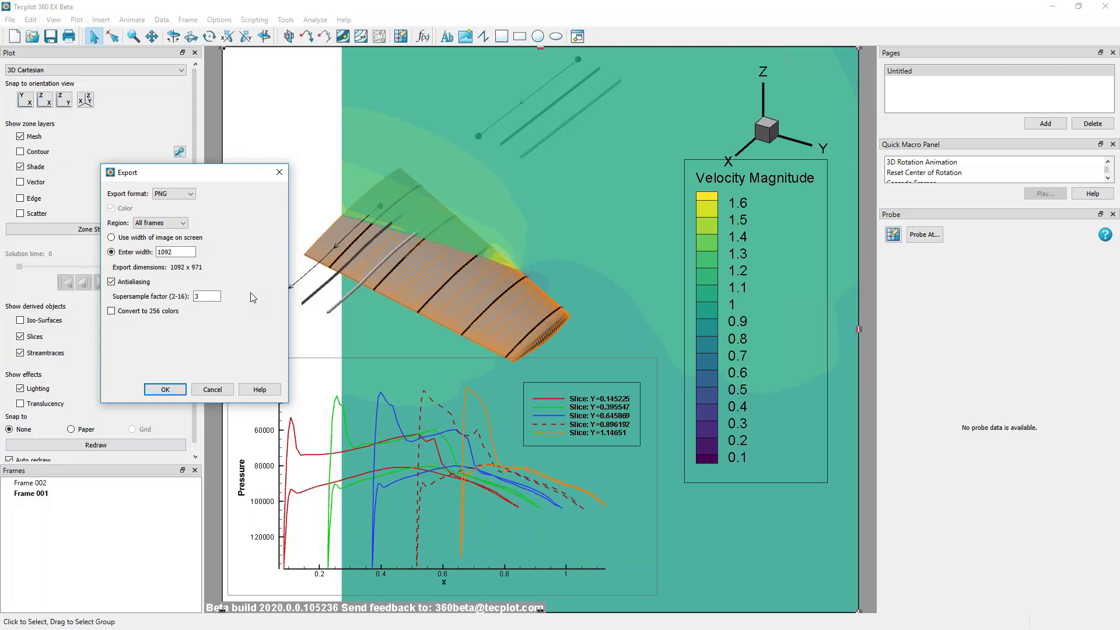
pyautogui.press('Return')
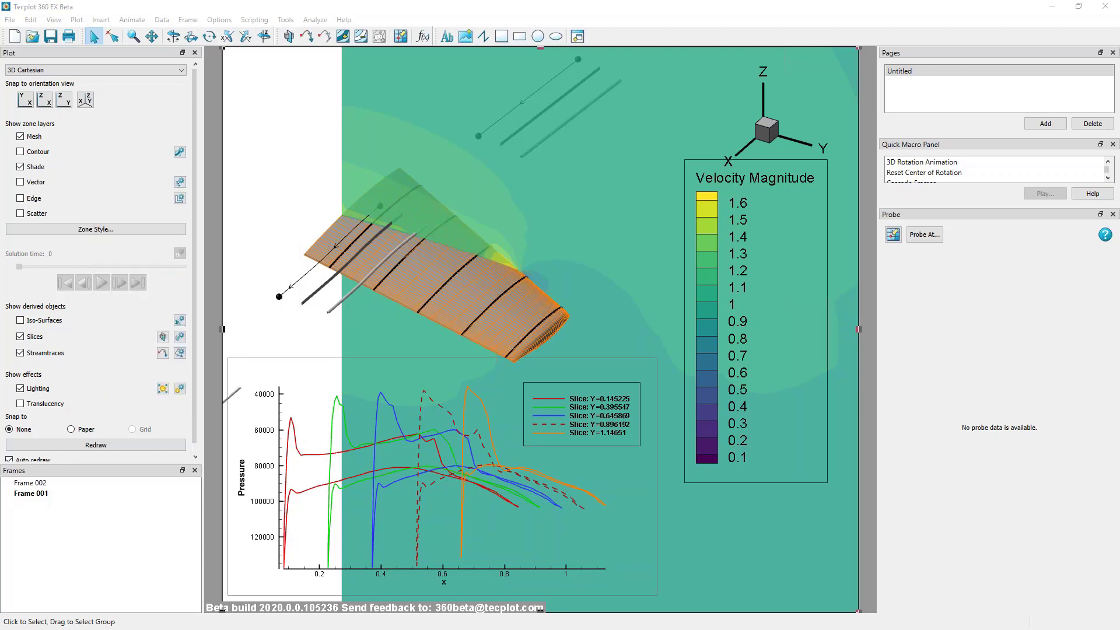
# View the wing in the XZ and XY orientations, tilt it slightly, and snap it back to the XY orientation
pyautogui.click(44, 99)
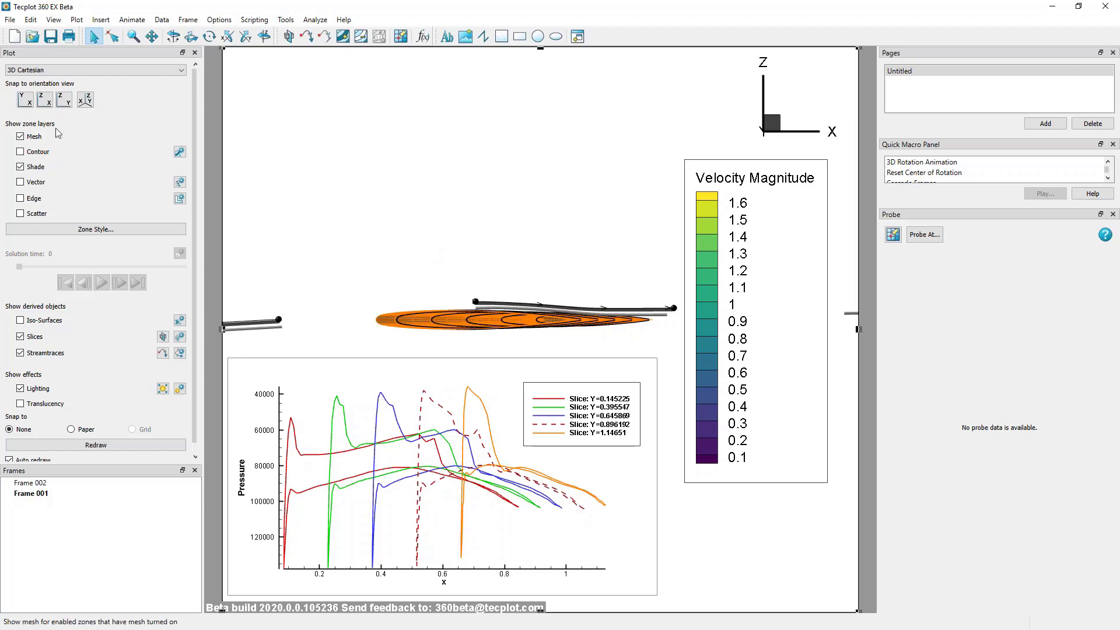
pyautogui.click(25, 100)
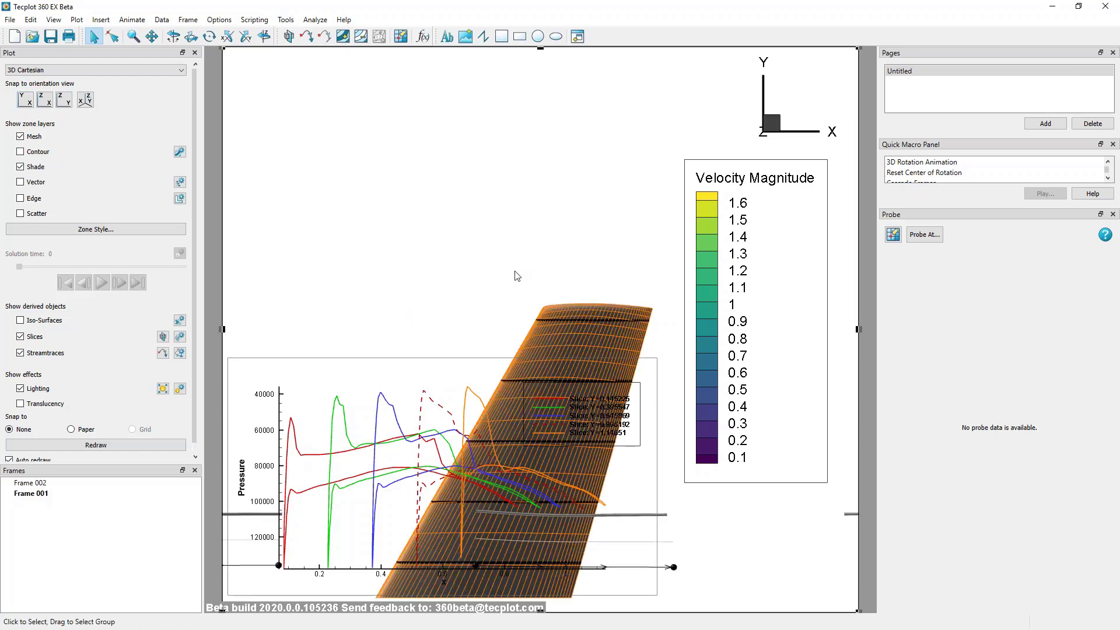
pyautogui.moveTo(513, 270); pyautogui.dragTo(472, 315, button='middle')
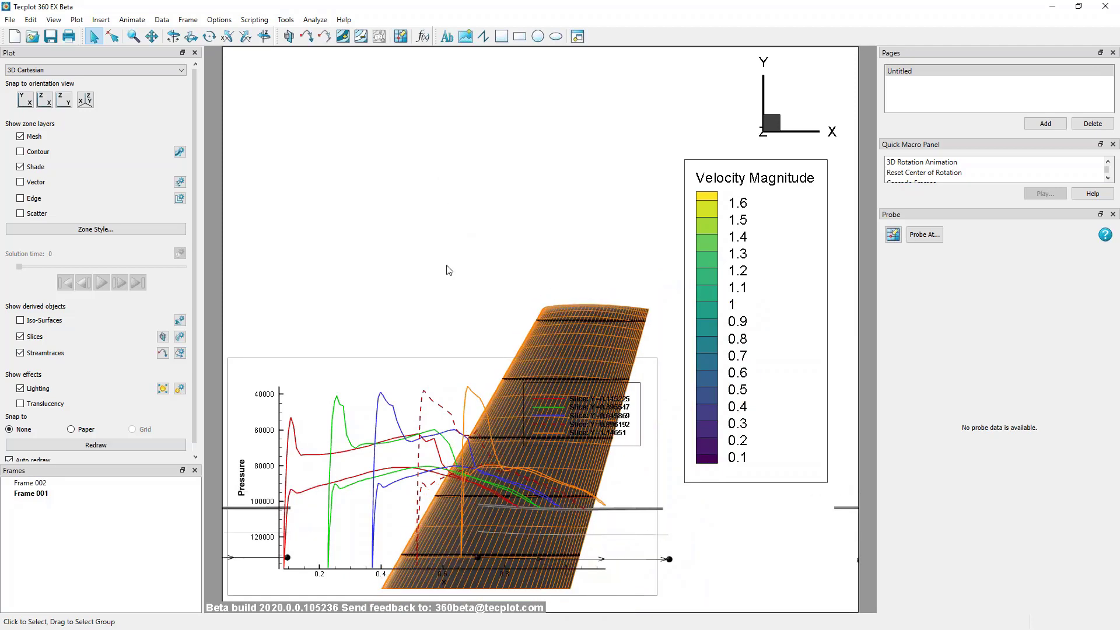
pyautogui.click(553, 322)
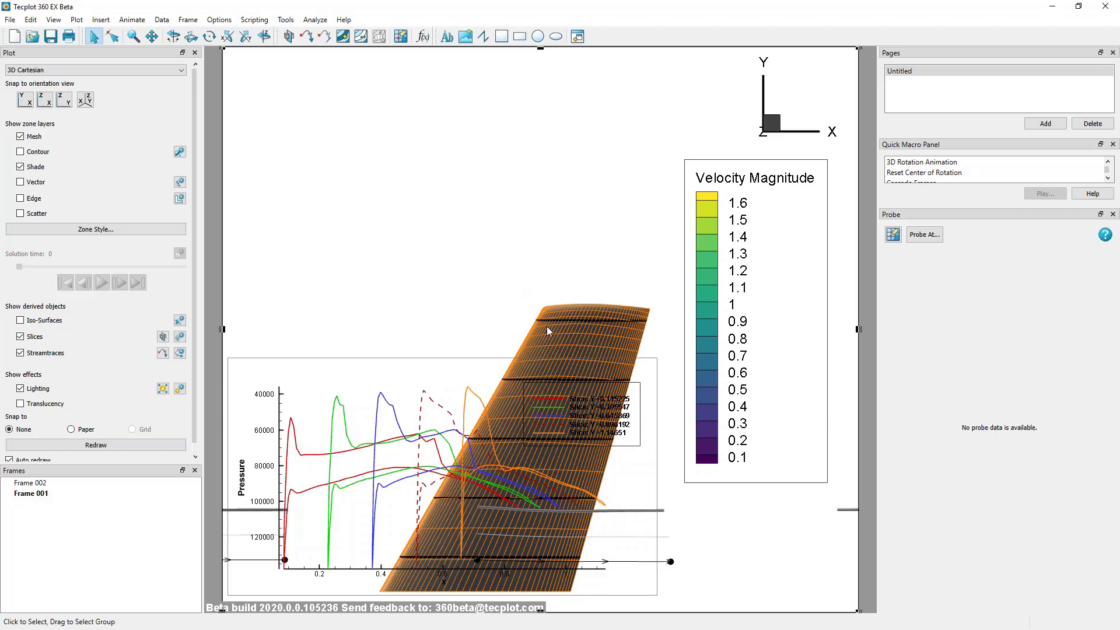
pyautogui.moveTo(547, 327); pyautogui.dragTo(549, 217, button='middle')
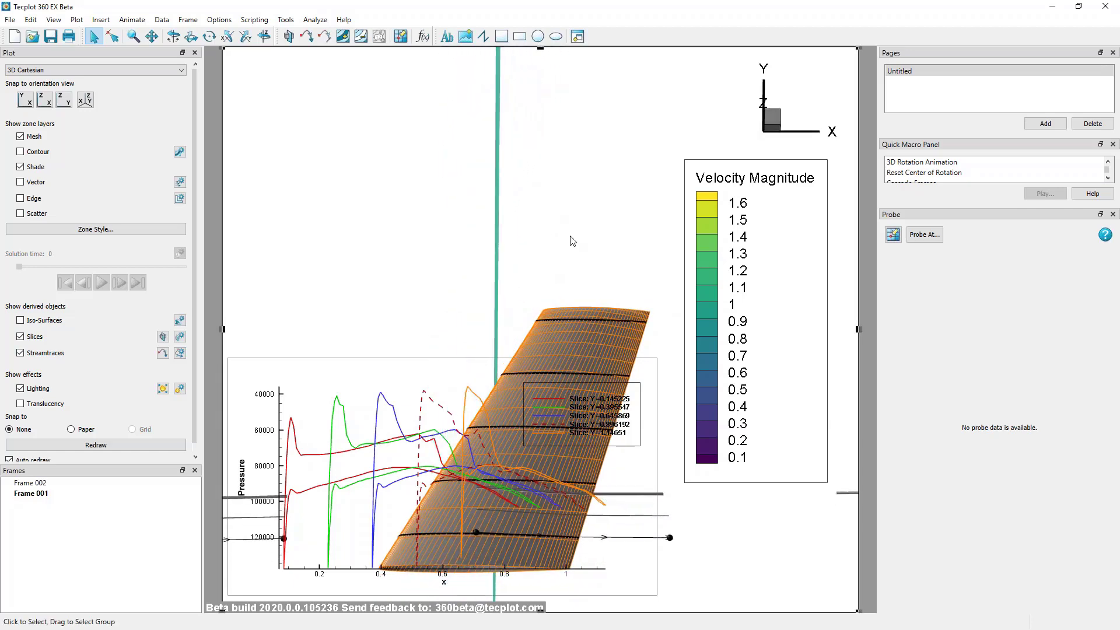
pyautogui.click(557, 258)
pyautogui.click(25, 100)
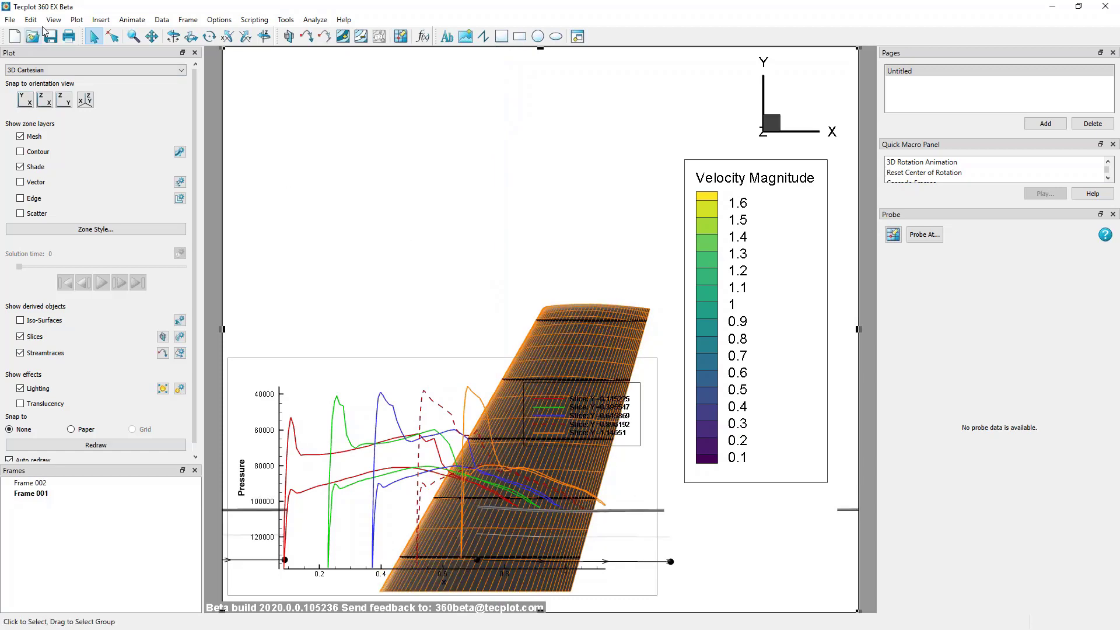
# Examine the 3D Rotate settings for rotation step, center of rotation and spherical angles, and close them unchanged
pyautogui.click(54, 20)
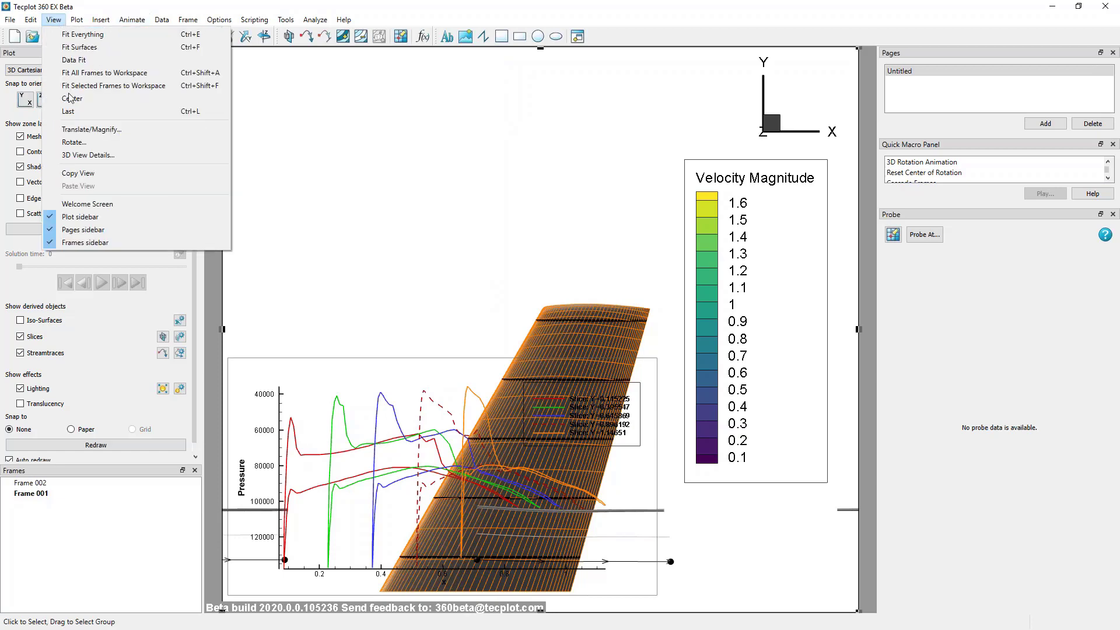
pyautogui.click(74, 142)
pyautogui.moveTo(524, 179); pyautogui.dragTo(237, 70)
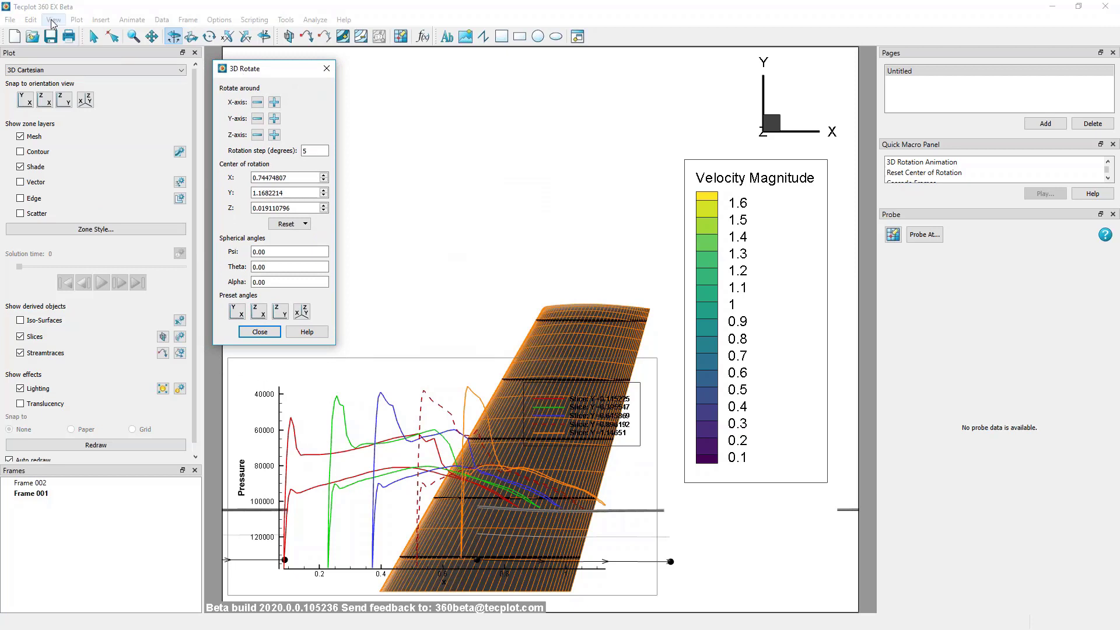
pyautogui.click(52, 22)
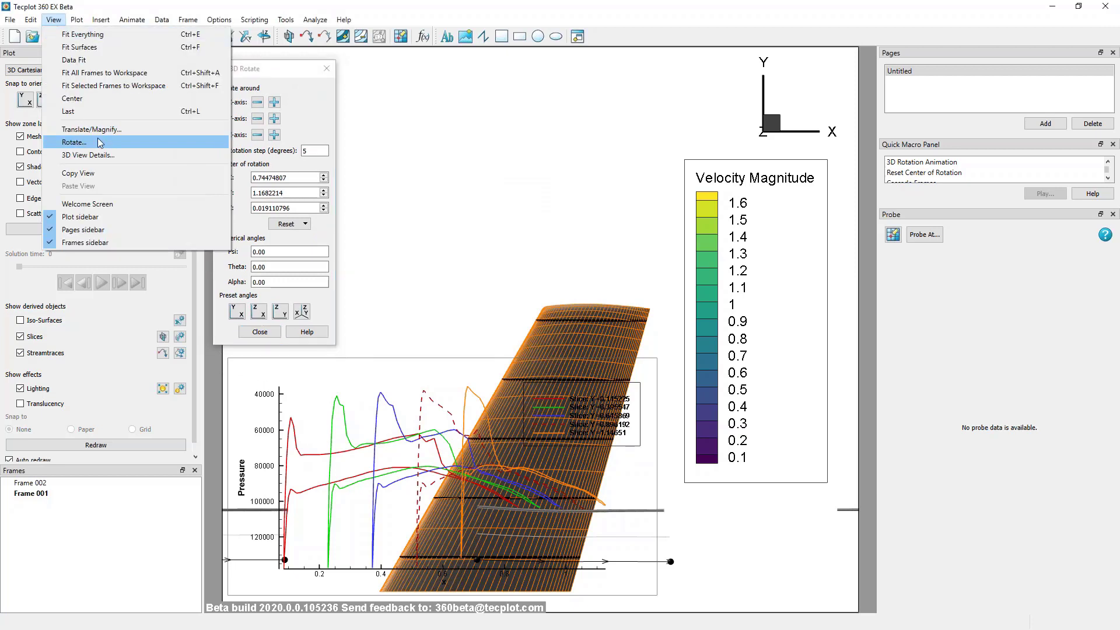
pyautogui.click(268, 80)
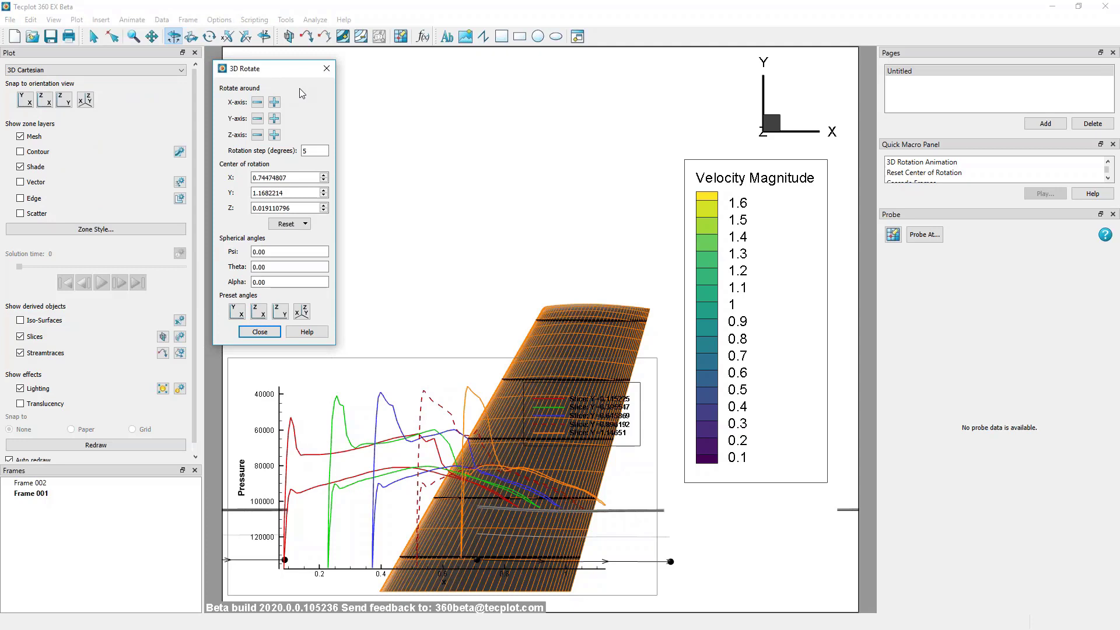
pyautogui.click(330, 73)
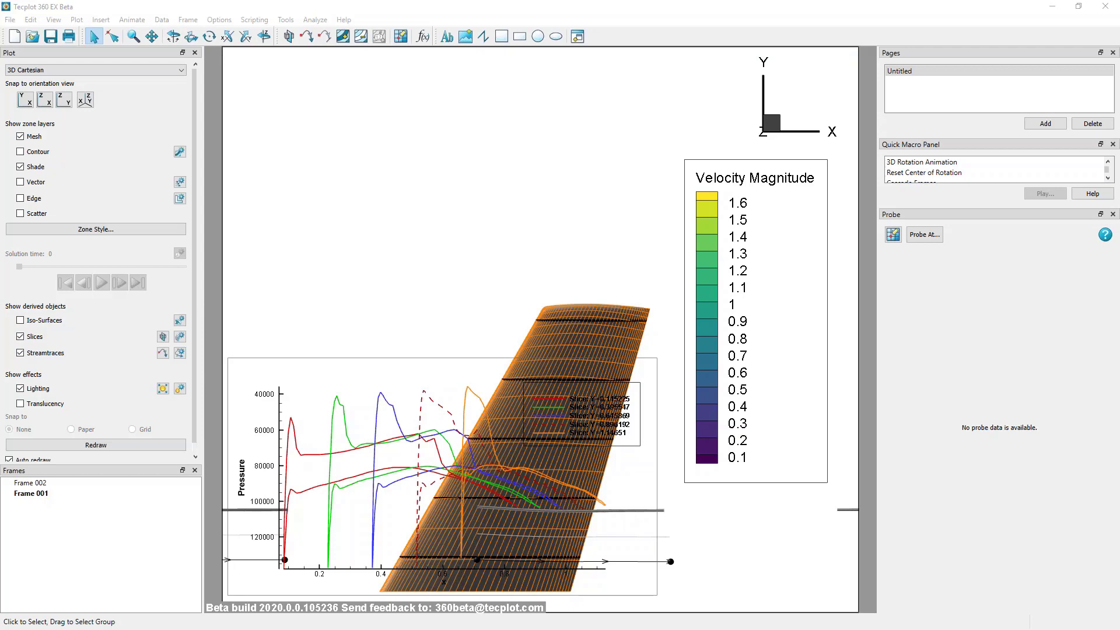
# Show the Welcome Screen with its documentation, online resources and support links
pyautogui.click(54, 19)
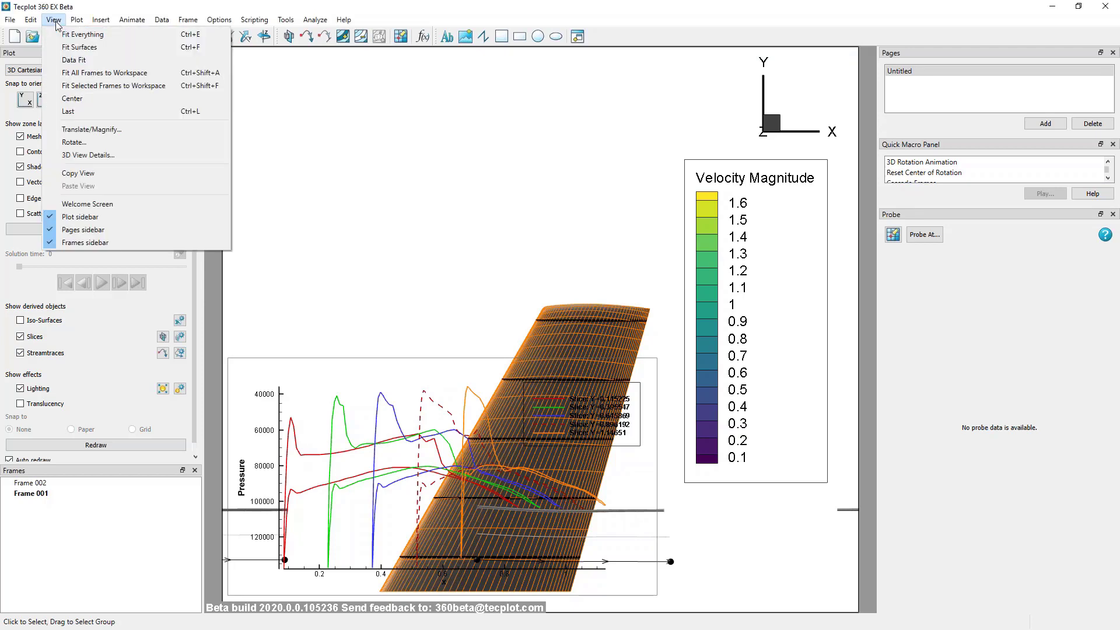
pyautogui.click(69, 205)
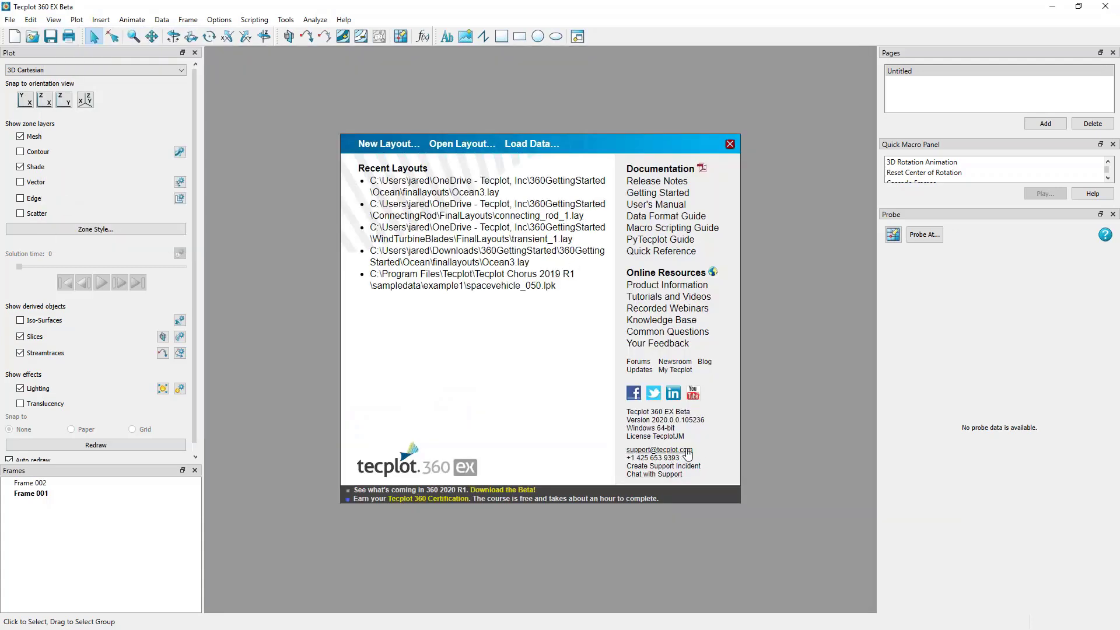